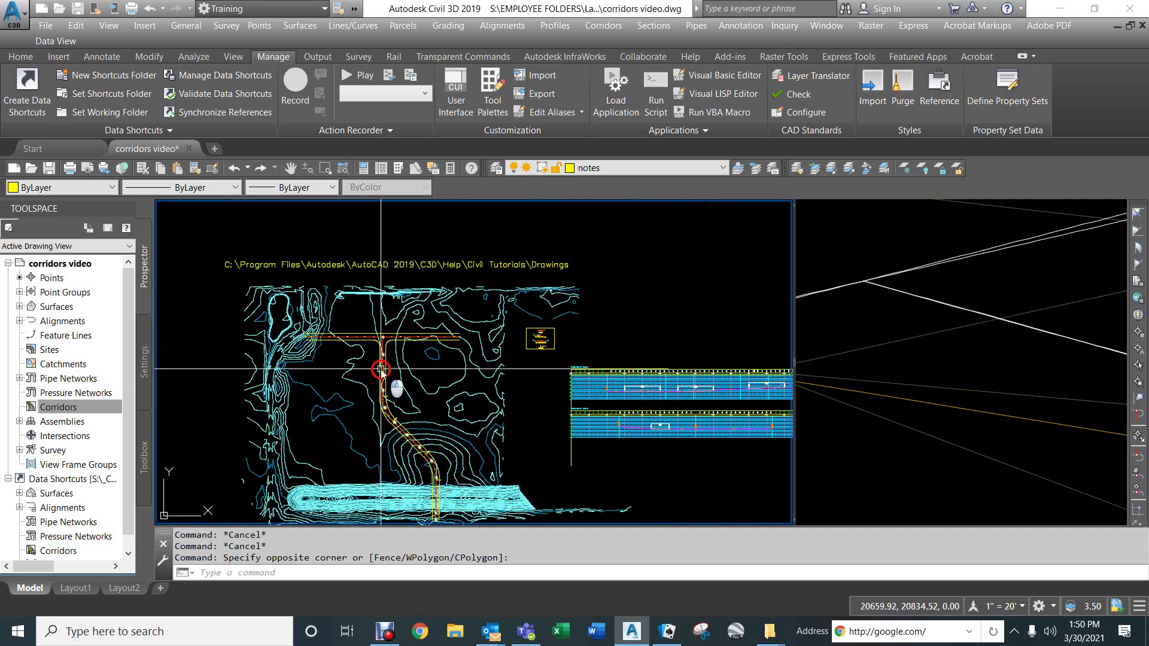
Examine the Road A and Road B alignments in plan, their profile views, and the boxed set of assemblies
mouse_move(365, 342)
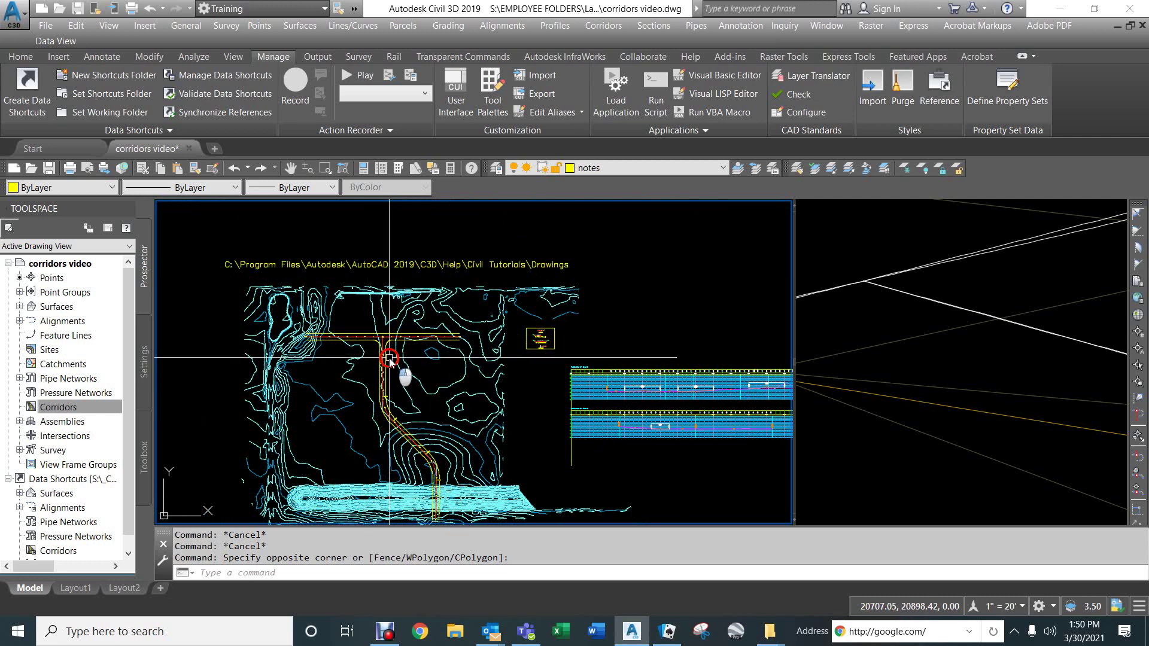
scroll(371, 356, "up", 2)
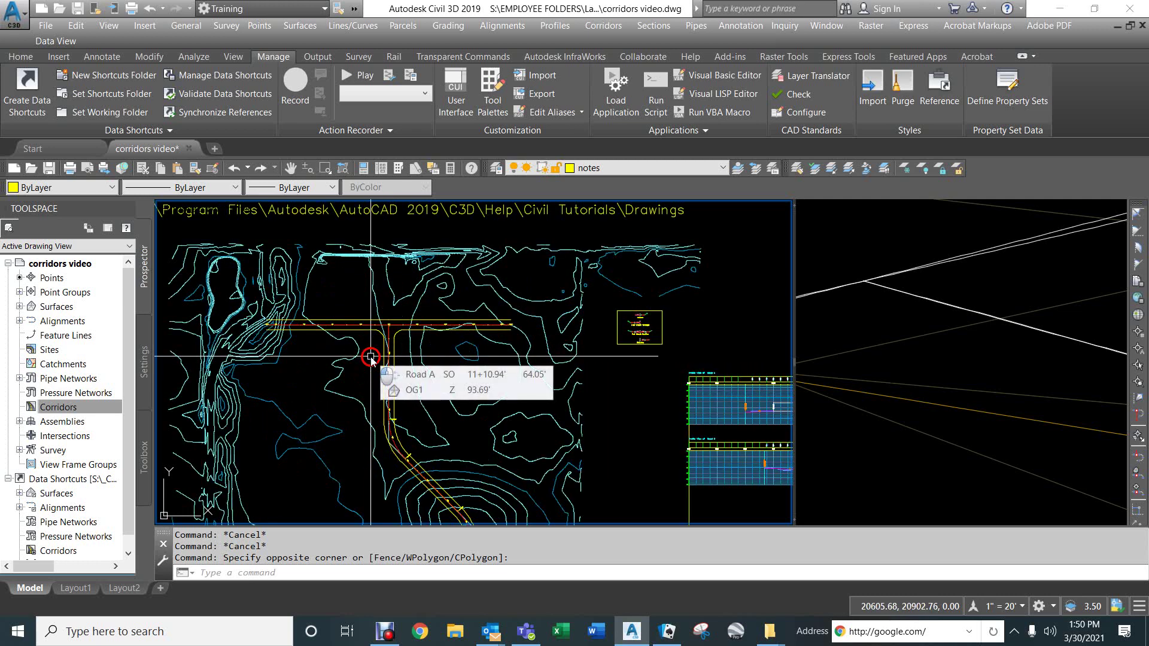
mouse_move(367, 358)
middle_mouse_down()
mouse_move(377, 287)
mouse_move(360, 279)
middle_mouse_up()
mouse_move(360, 278)
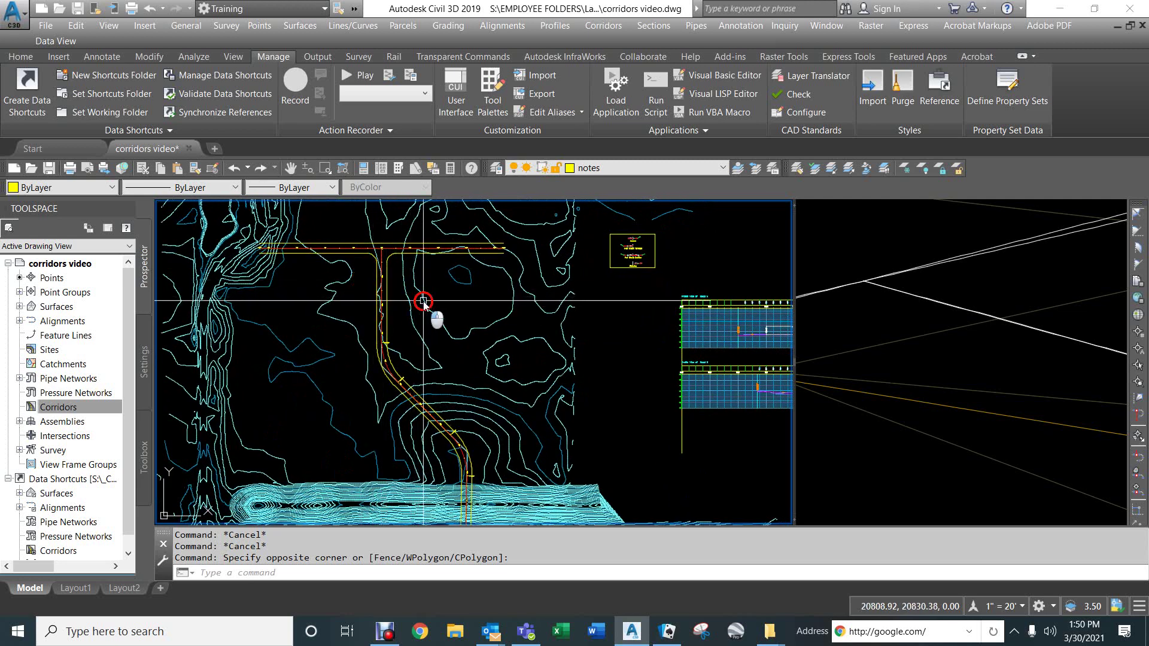
scroll(417, 314, "down", 3)
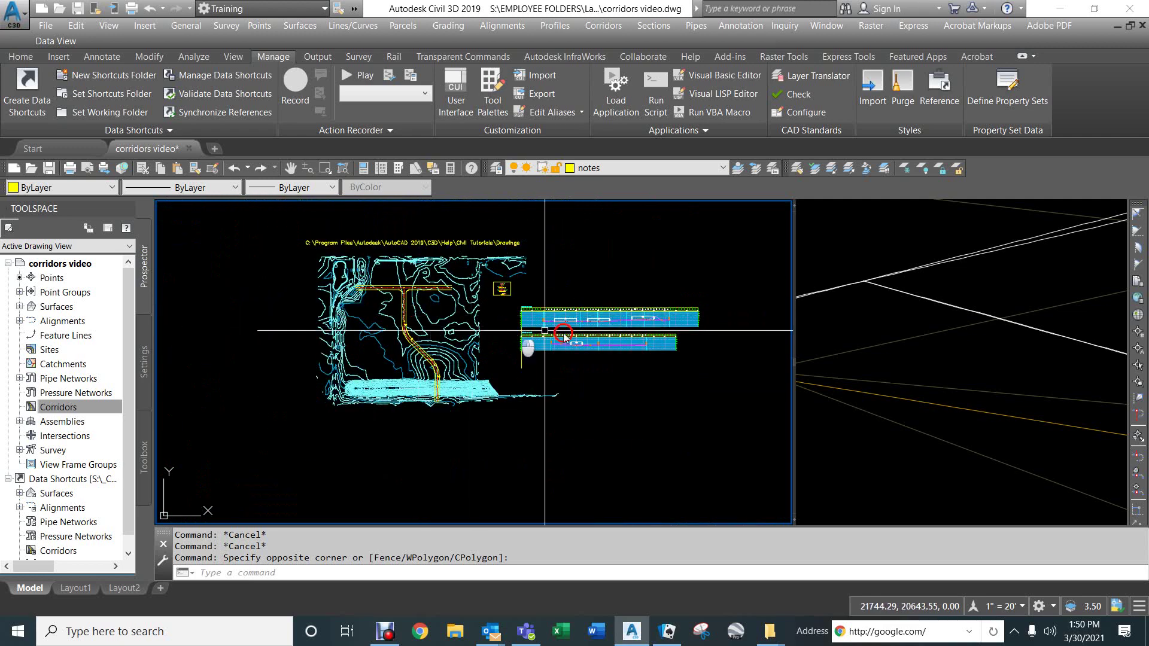
scroll(621, 325, "up", 3)
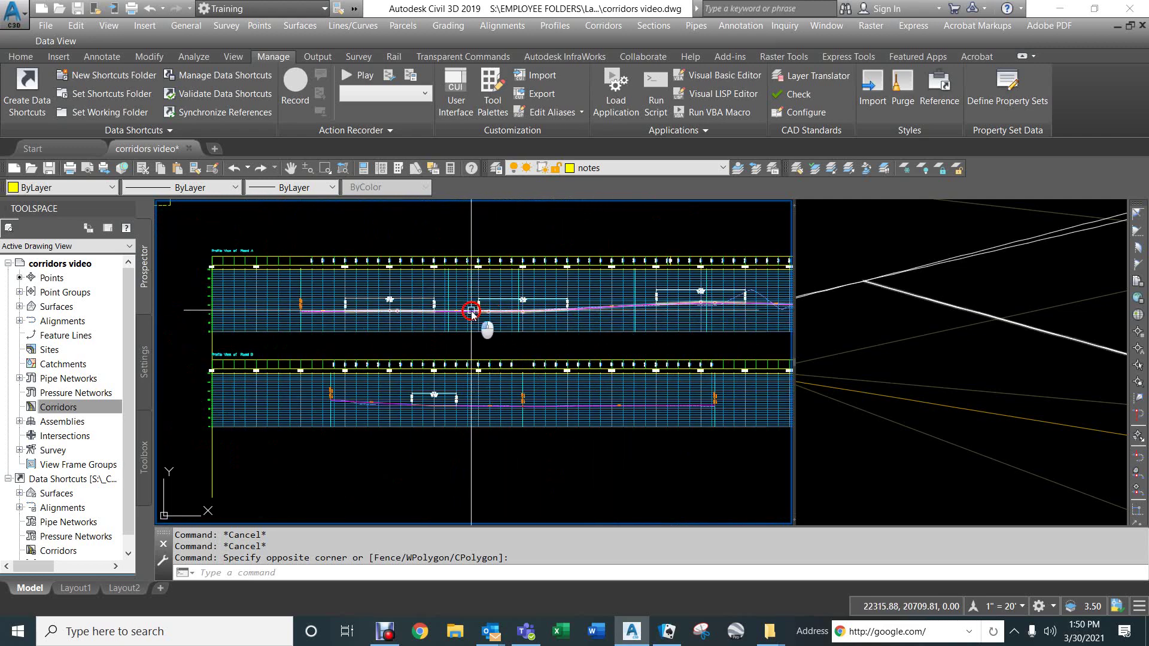
scroll(473, 314, "up", 2)
scroll(471, 311, "down", 2)
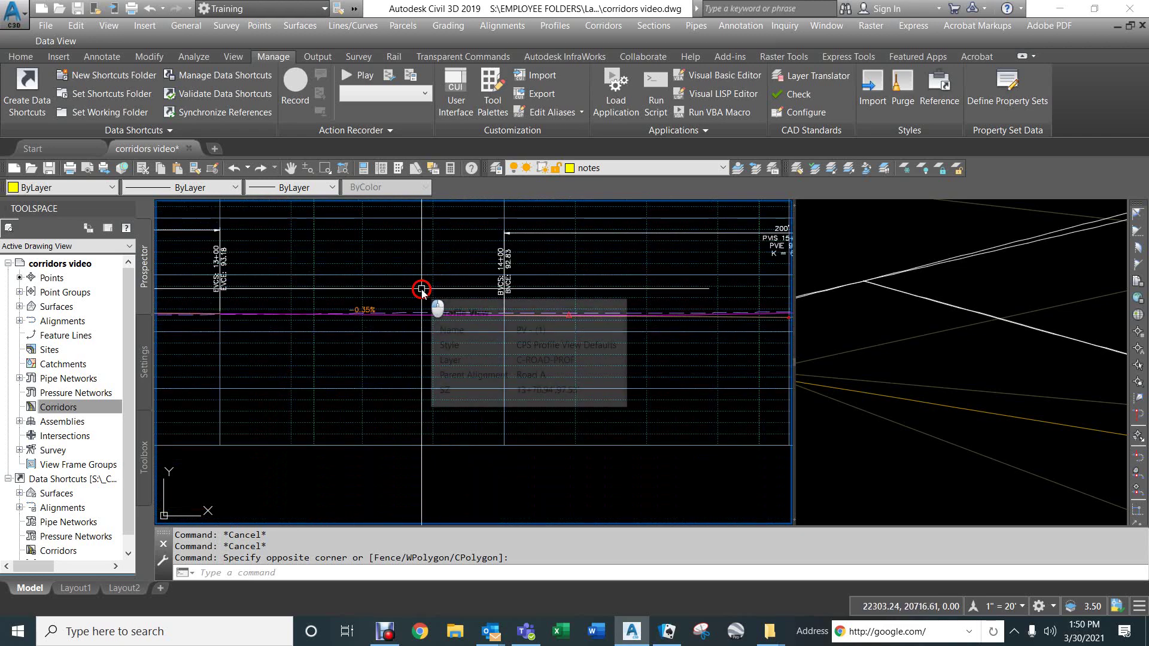
scroll(421, 289, "down", 3)
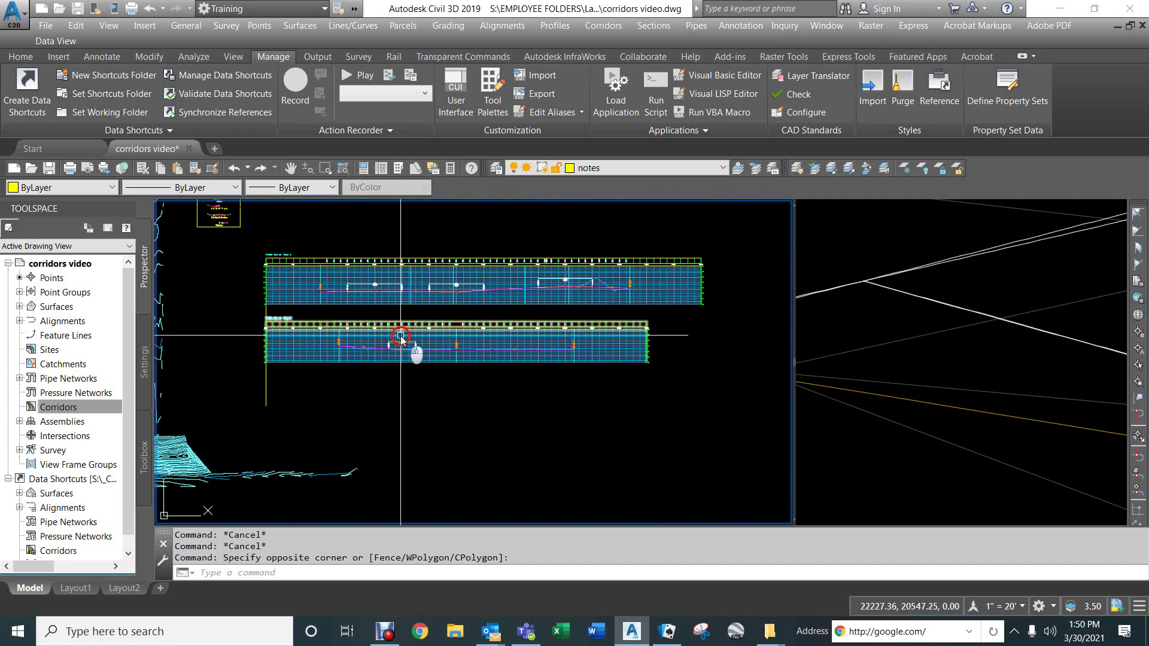
middle_click_drag(241, 263, 456, 375)
scroll(456, 375, "up", 5)
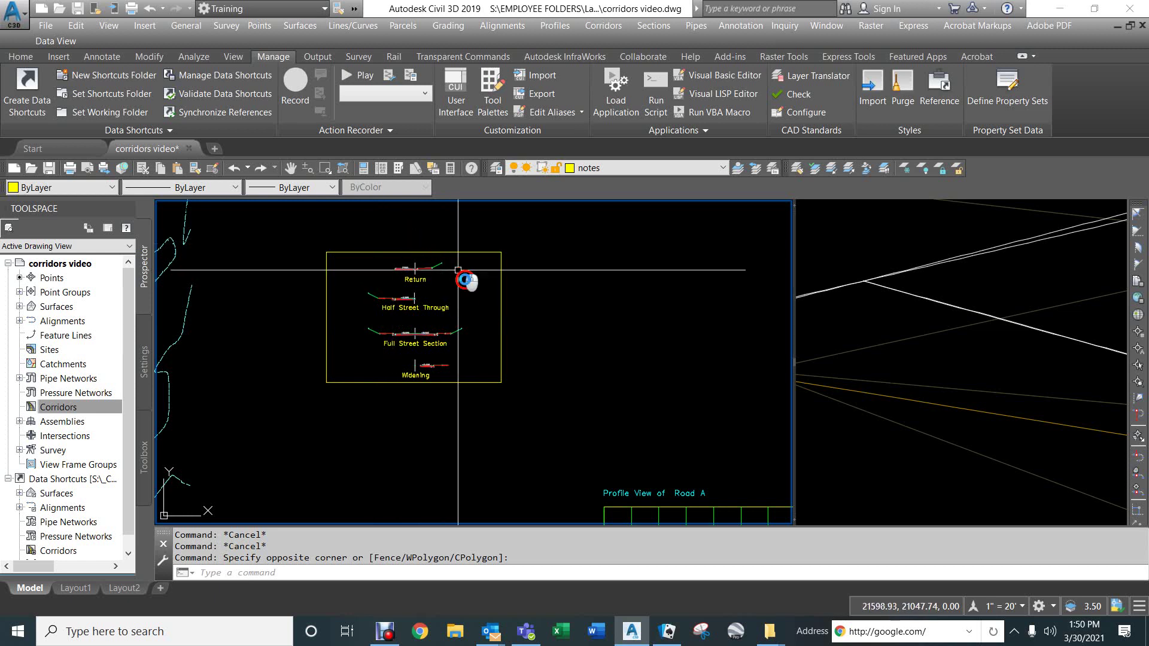
scroll(423, 420, "down", 2)
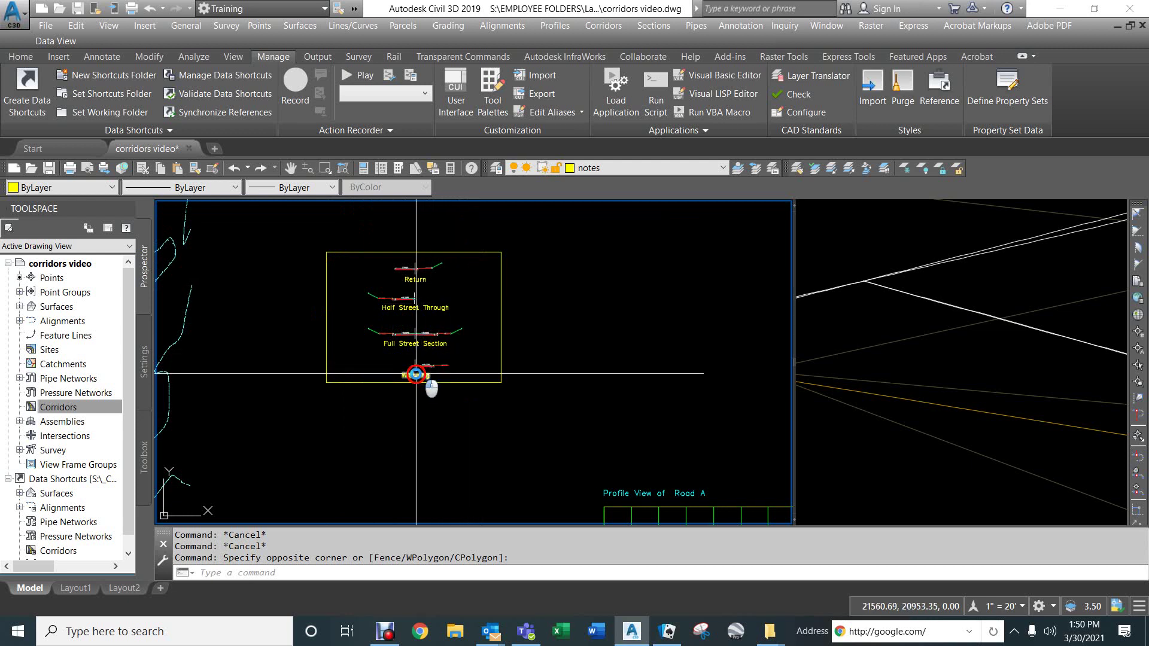
Cross out the Widening assembly with two diagonal polylines forming an X, with ortho off
scroll(416, 374, "up", 5)
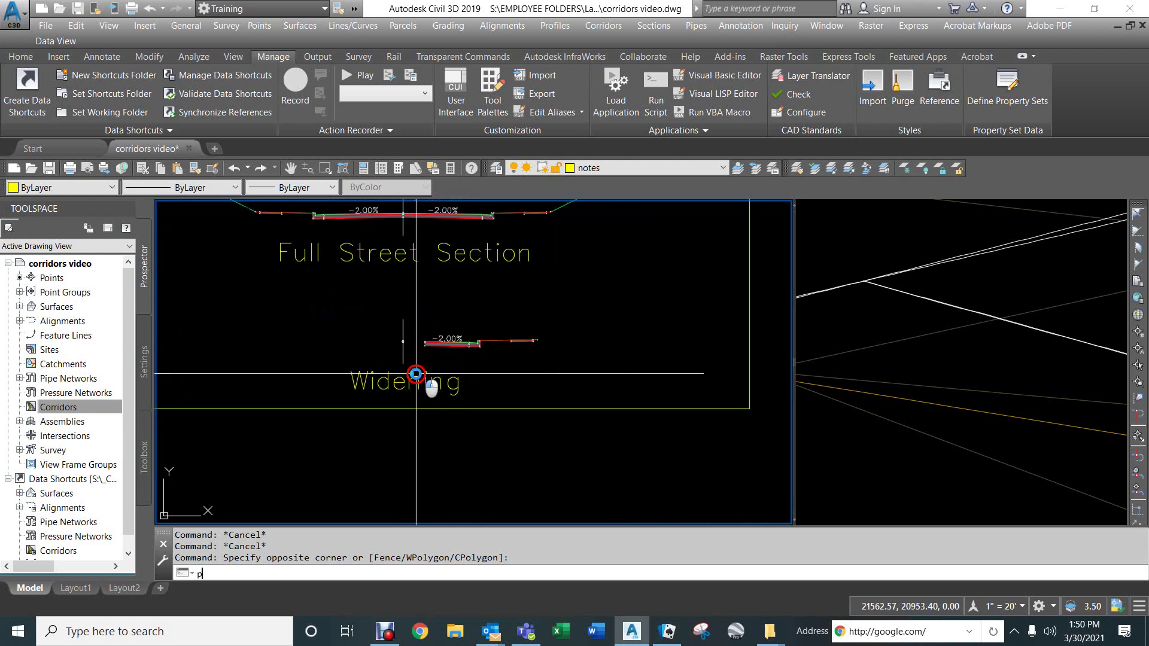
type("pl")
key("Return")
left_click(320, 308)
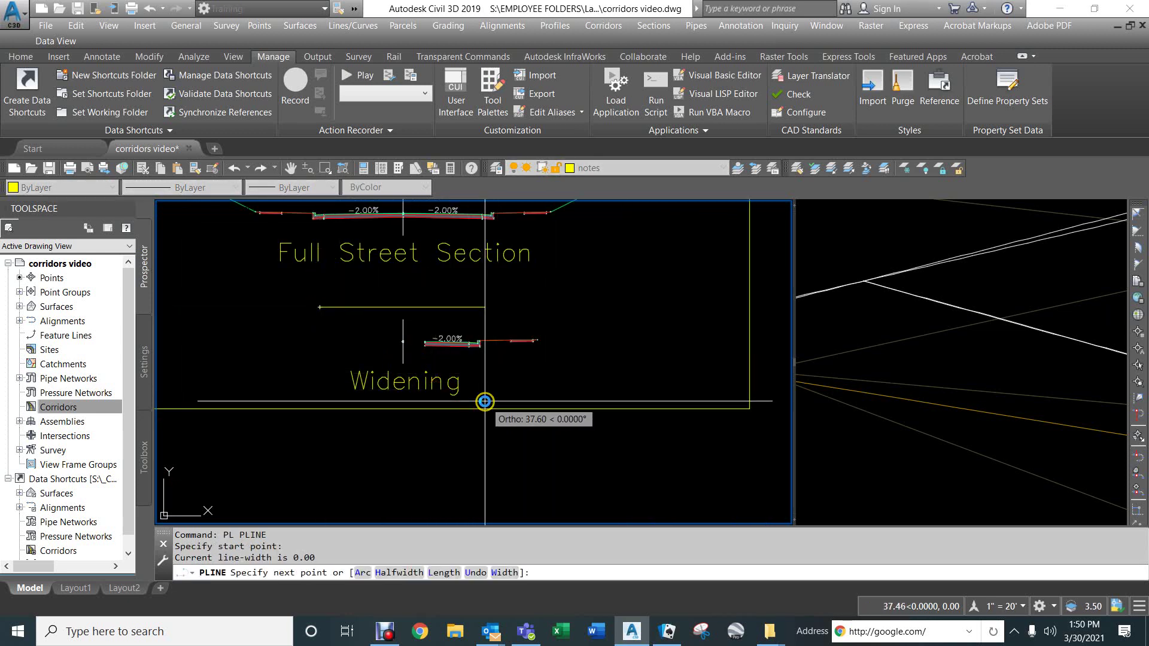
key("F8")
left_click(505, 389)
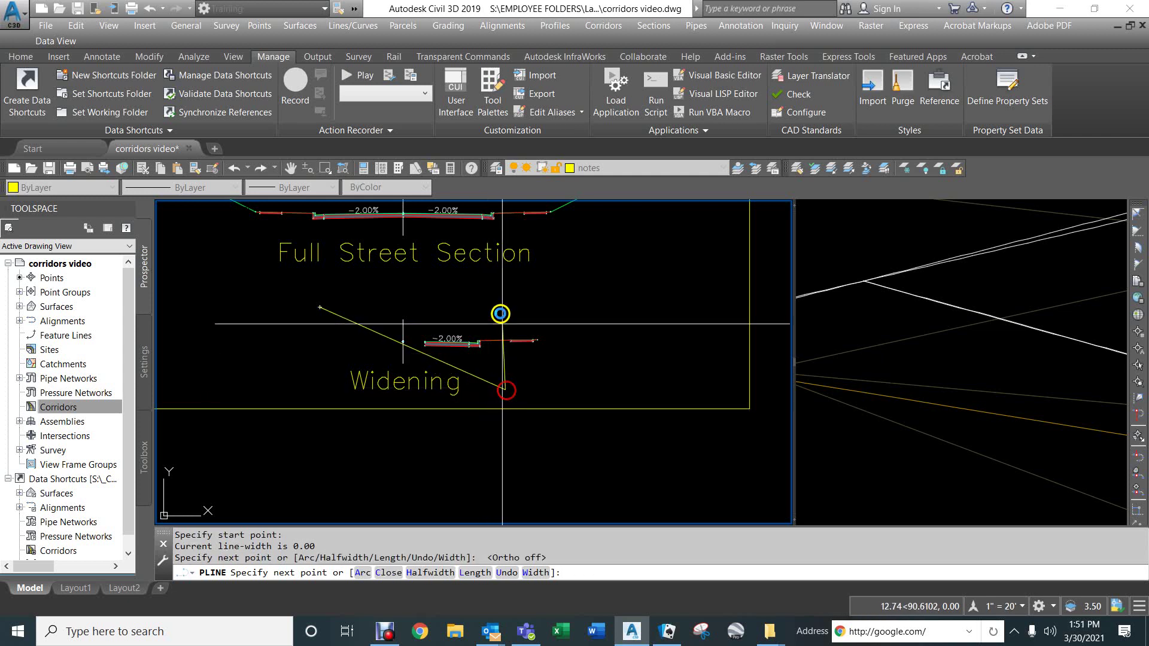
key("Return")
key("Return")
left_click(502, 305)
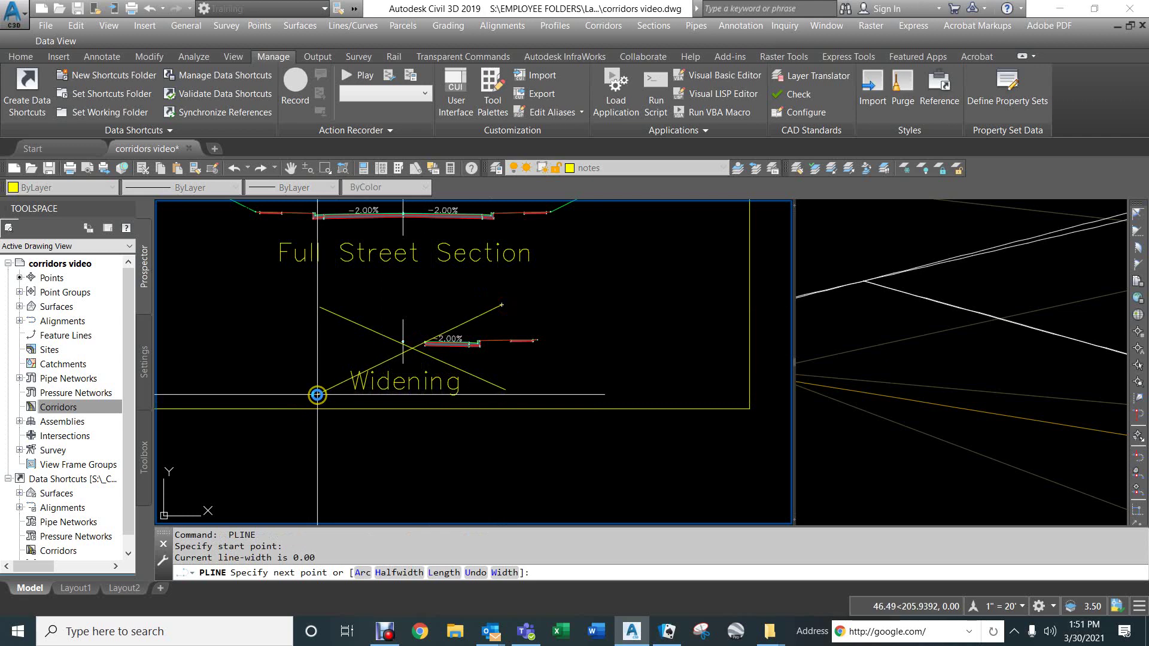
left_click(319, 391)
scroll(393, 336, "up", 2)
key("Return")
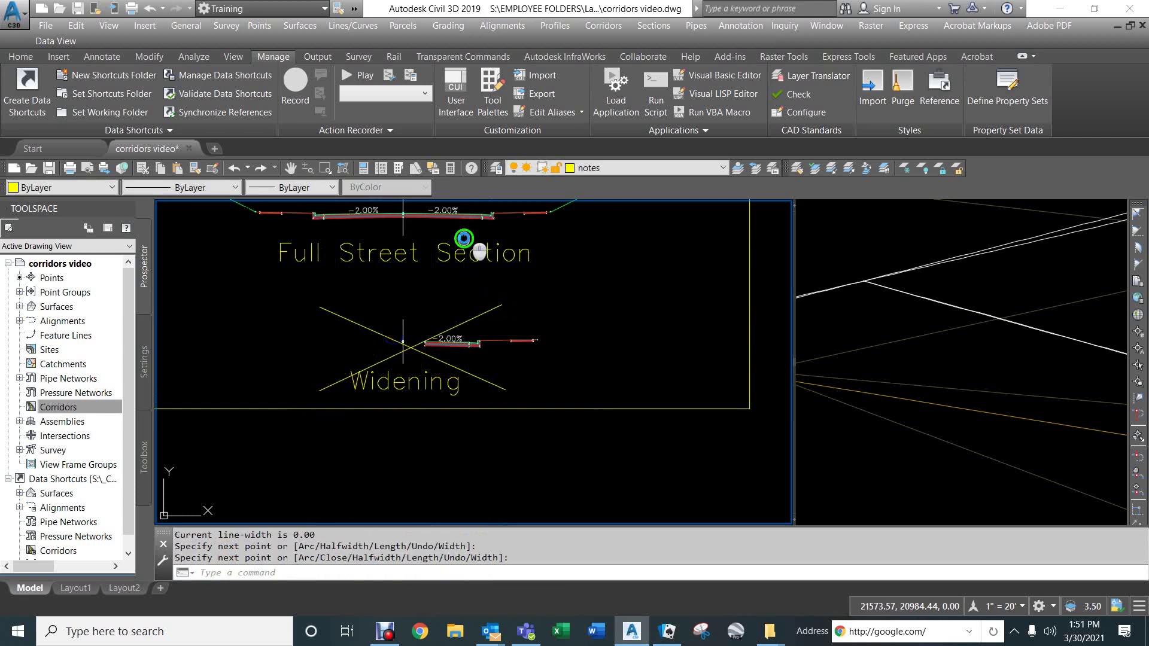
Start a new corridor with alignment Road A and profile Road A - FG Profile as its baseline
scroll(477, 388, "down", 2)
scroll(476, 389, "down", 3)
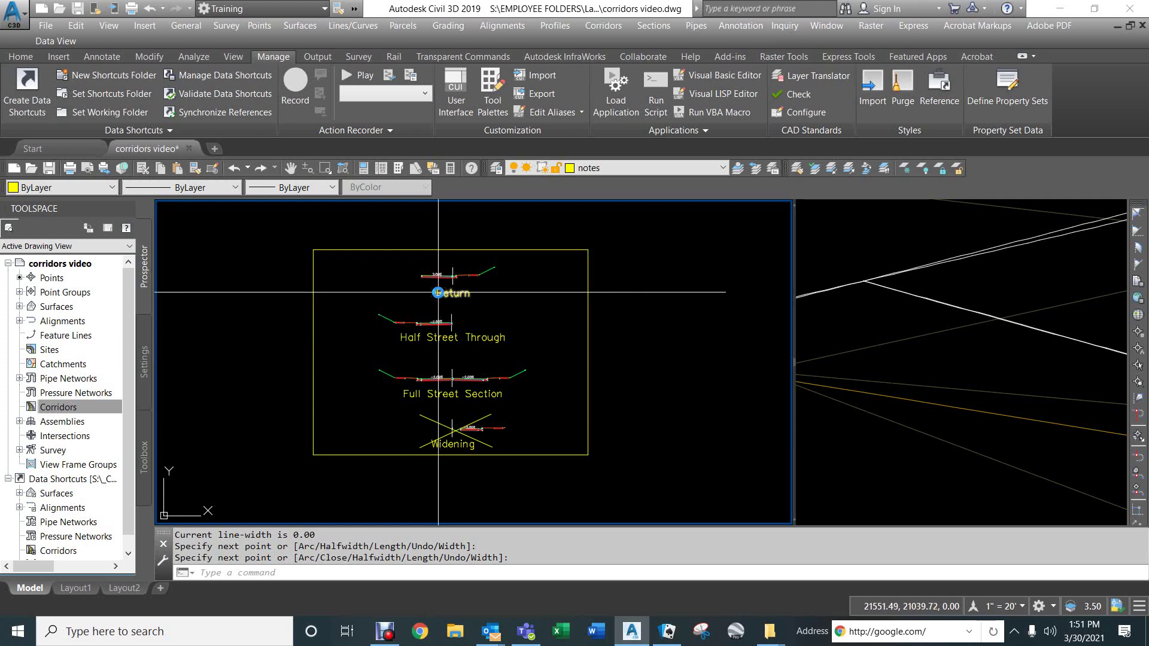
scroll(437, 292, "down", 3)
scroll(280, 312, "up", 4)
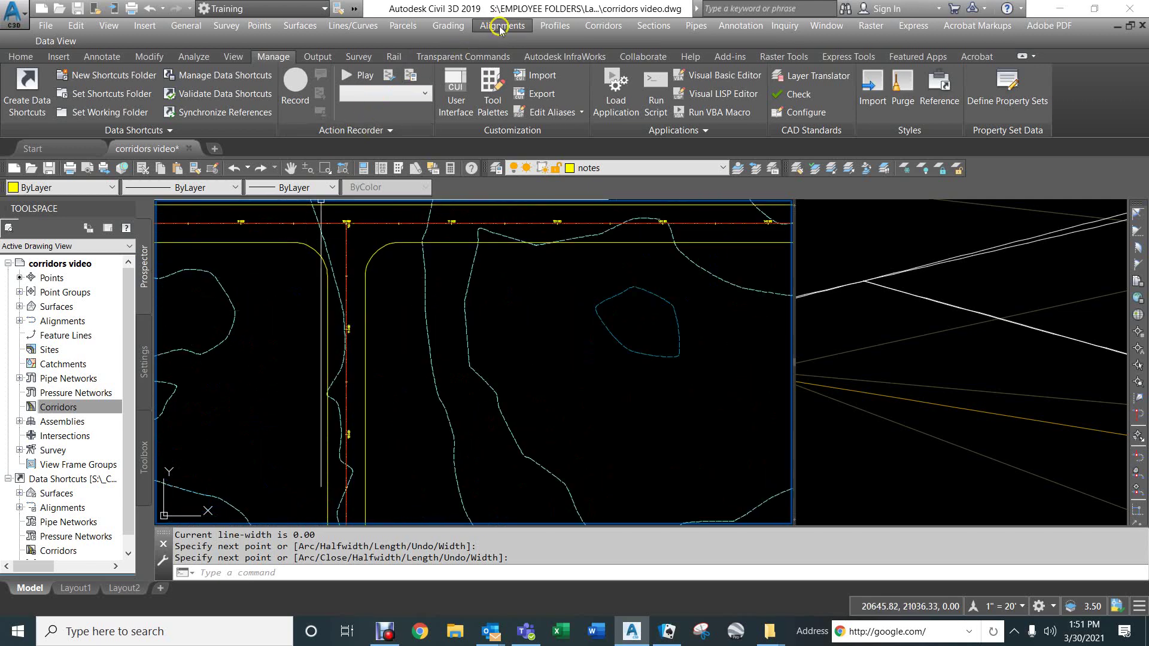
left_click(602, 27)
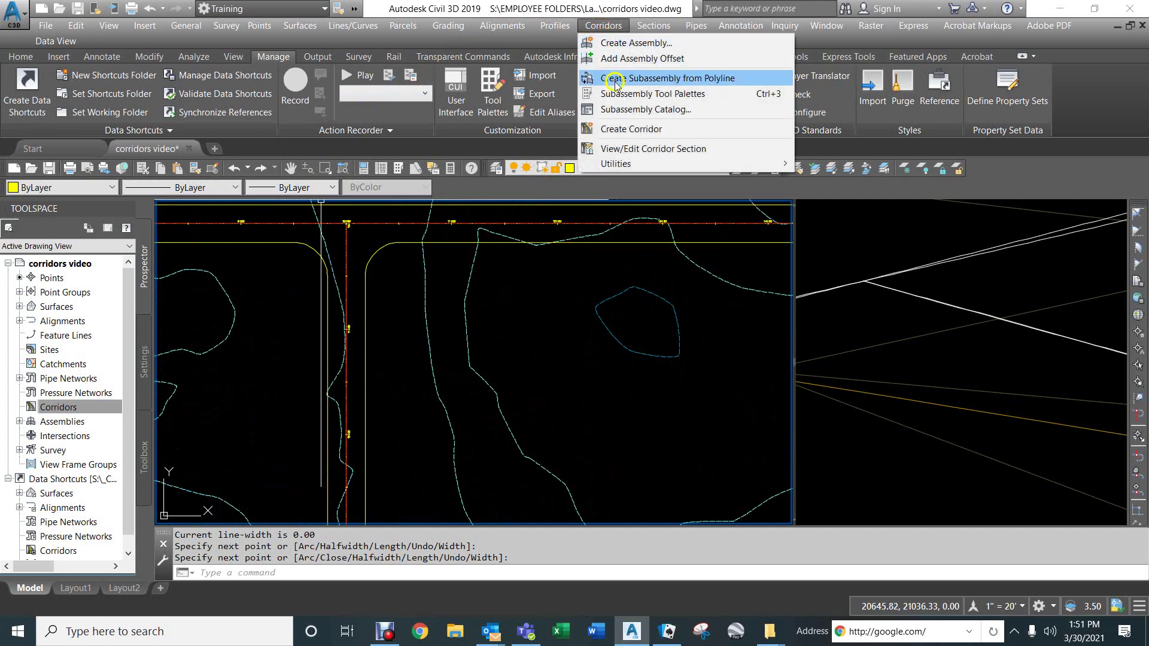
left_click(613, 130)
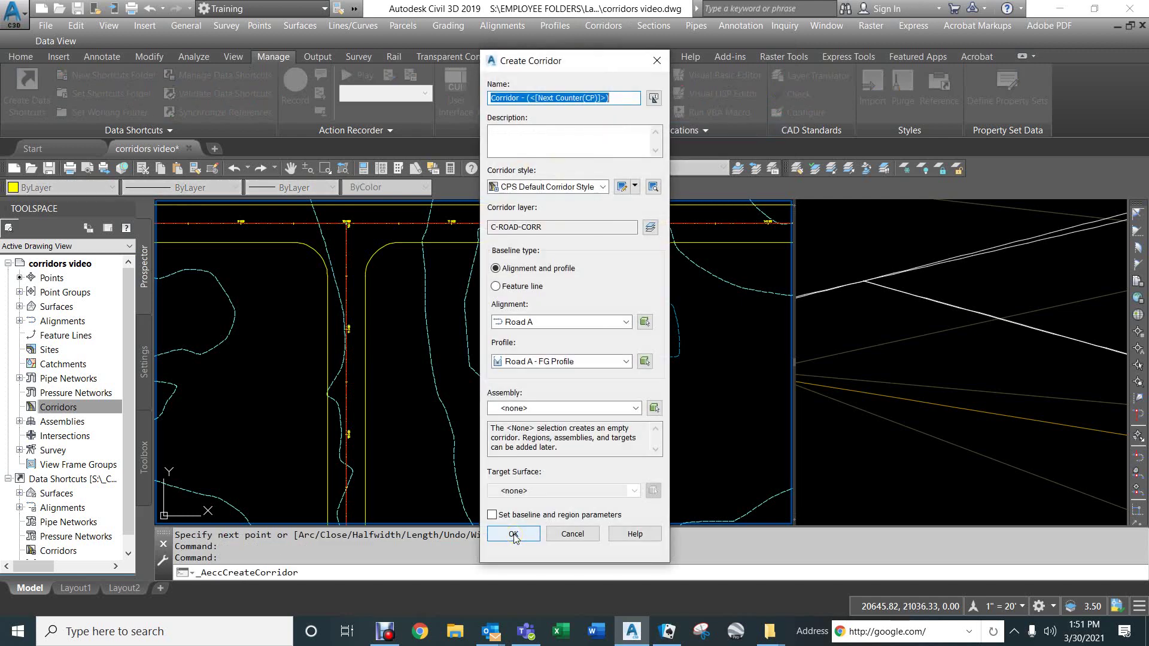
left_click(580, 322)
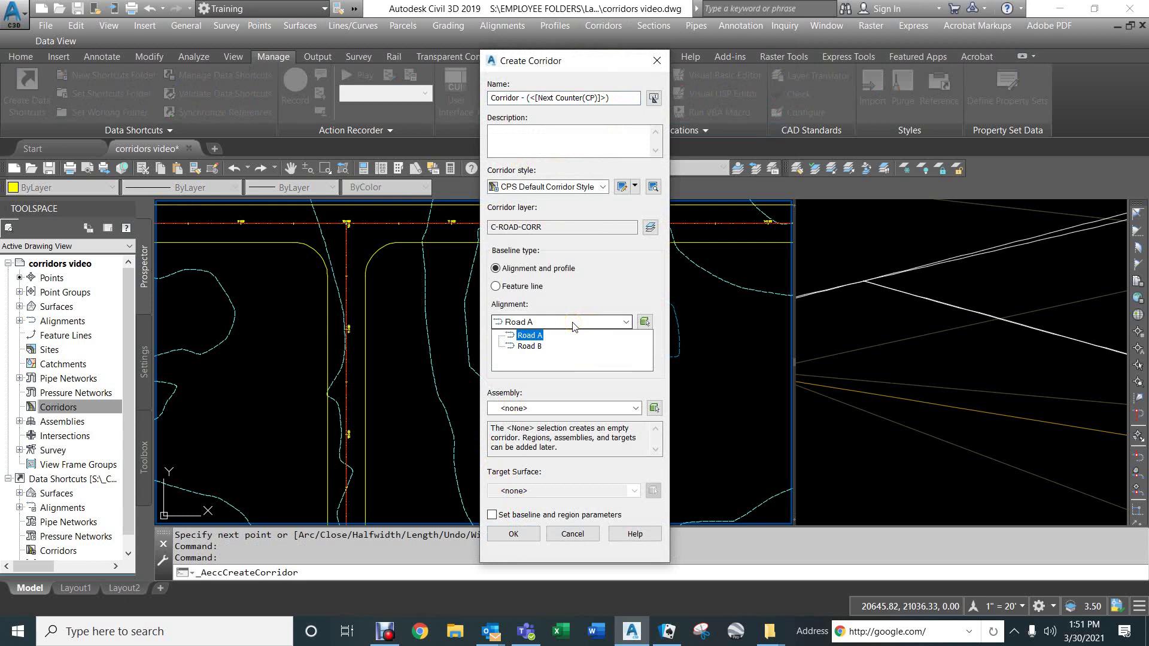
left_click(456, 334)
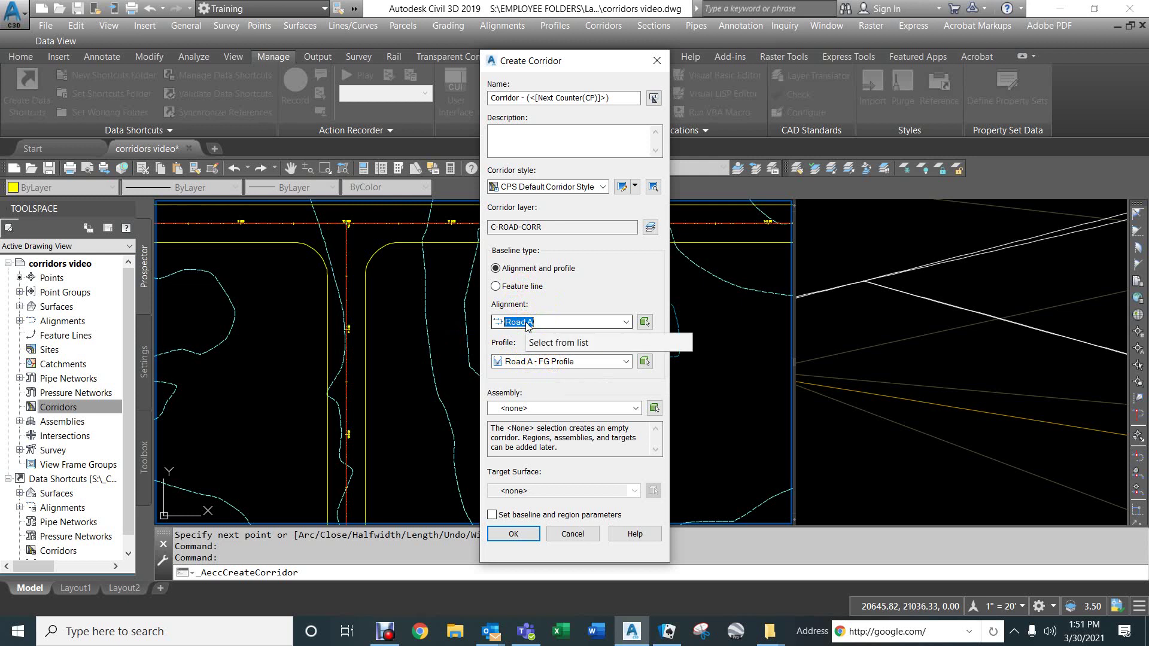
left_click(551, 361)
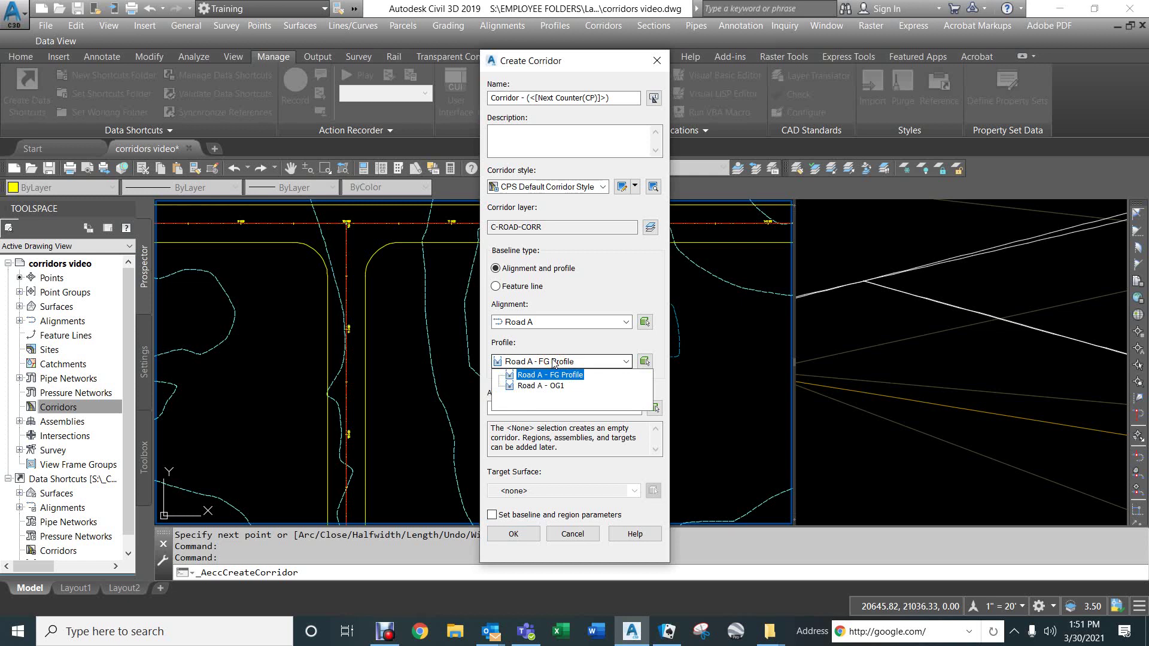
left_click(549, 376)
left_click(402, 387)
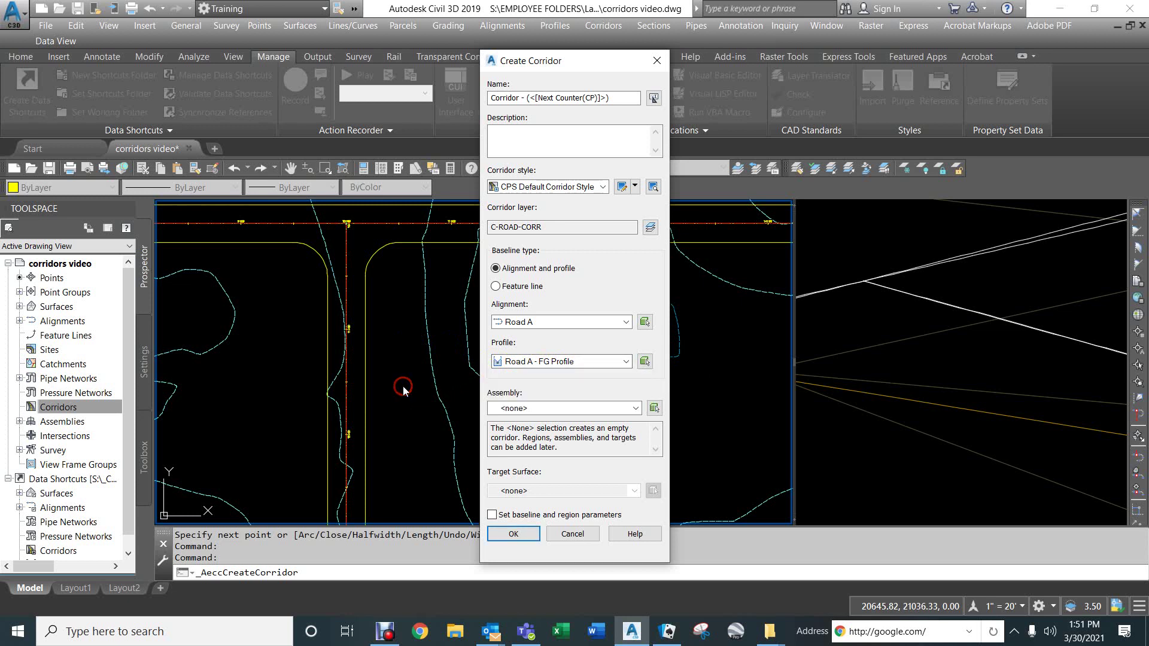
Assign the Full Street Section assembly and the OG1 target surface to the corridor, and proceed to its baseline and region parameters
left_click(534, 409)
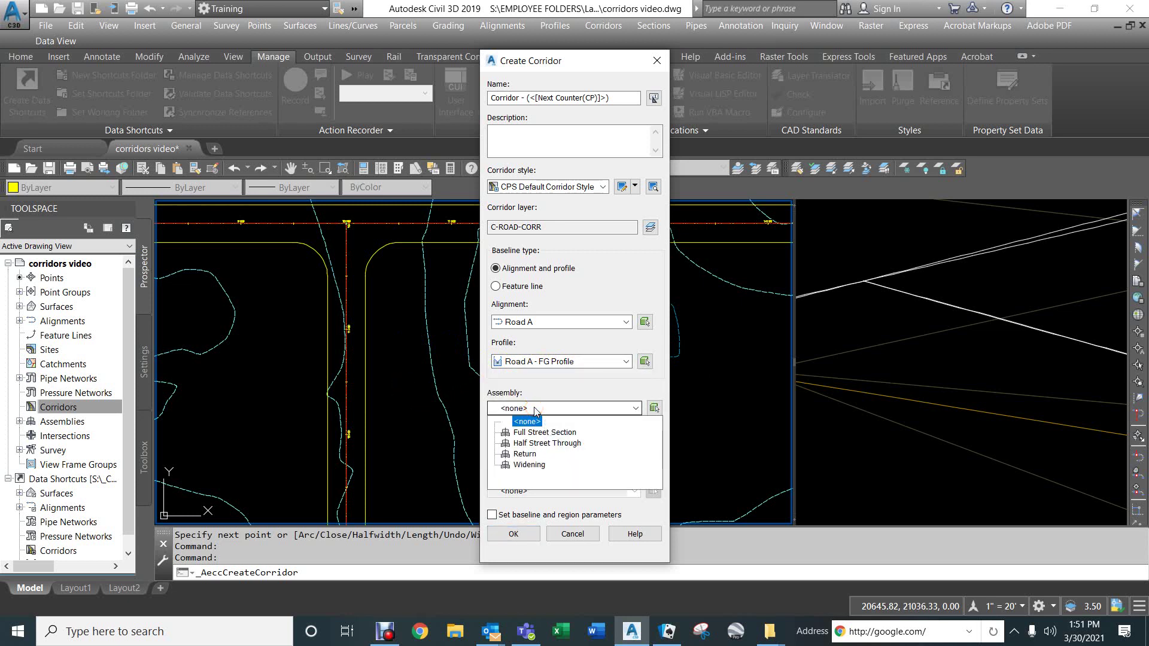
left_click(534, 433)
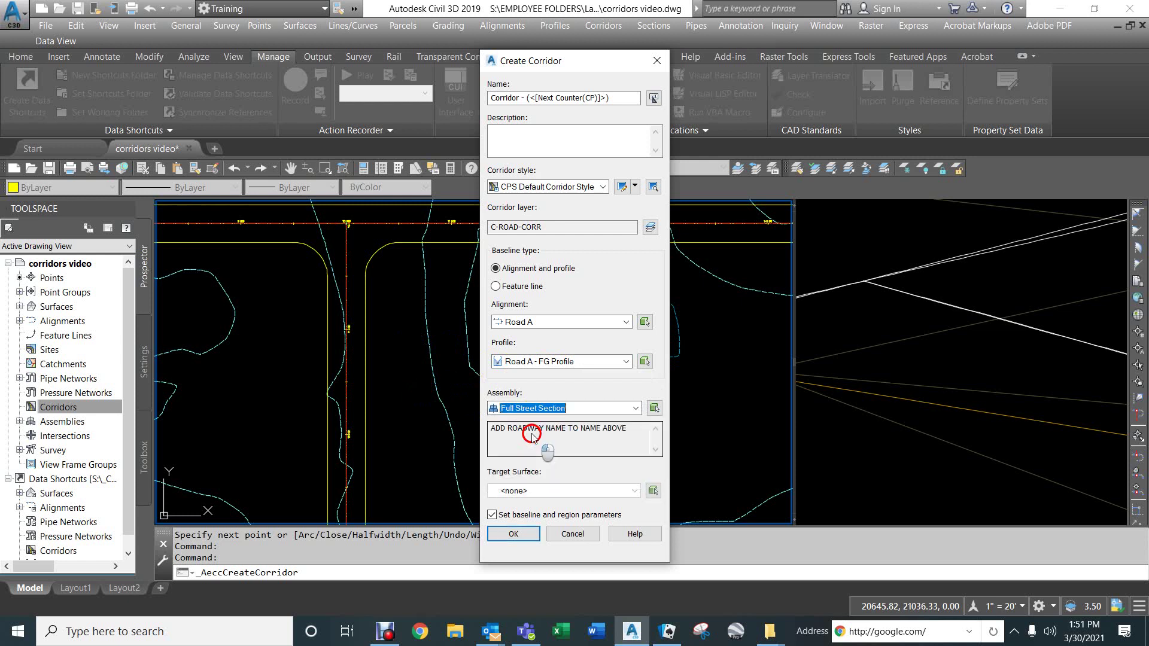
left_click(549, 491)
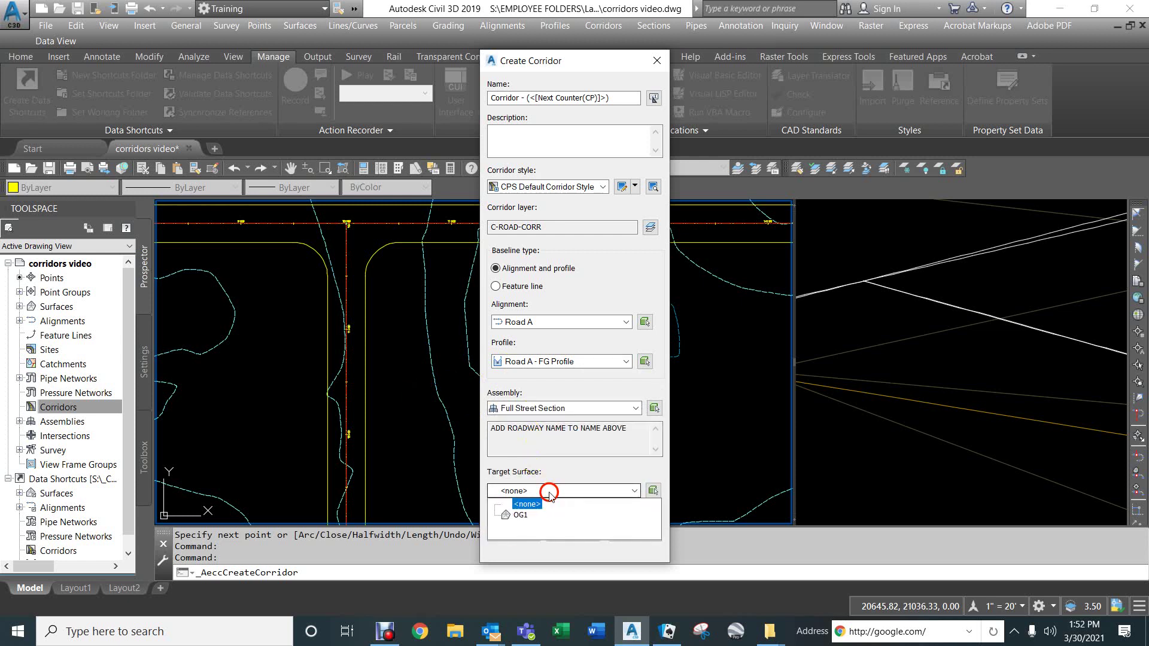
left_click(520, 515)
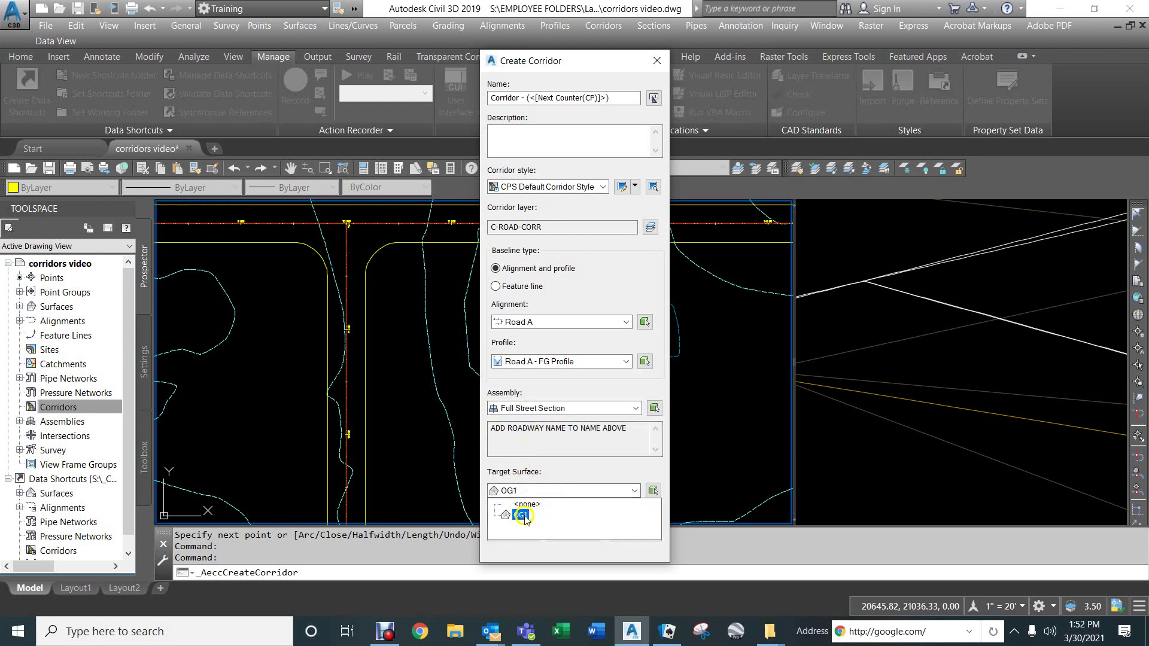
left_click(525, 516)
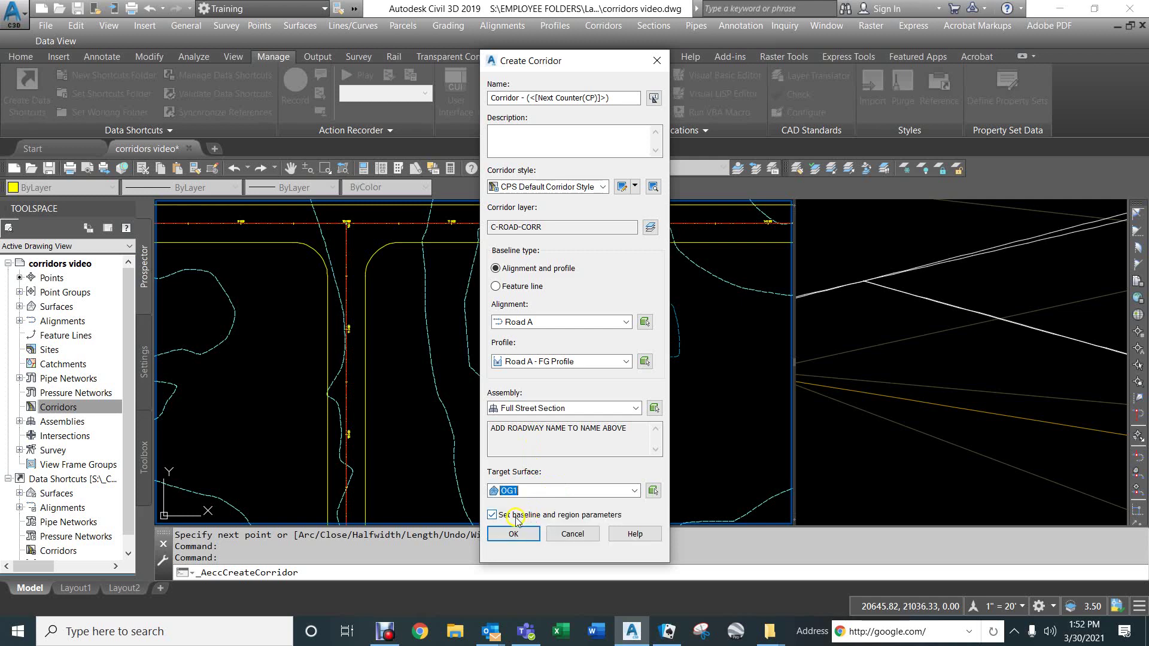
left_click(513, 534)
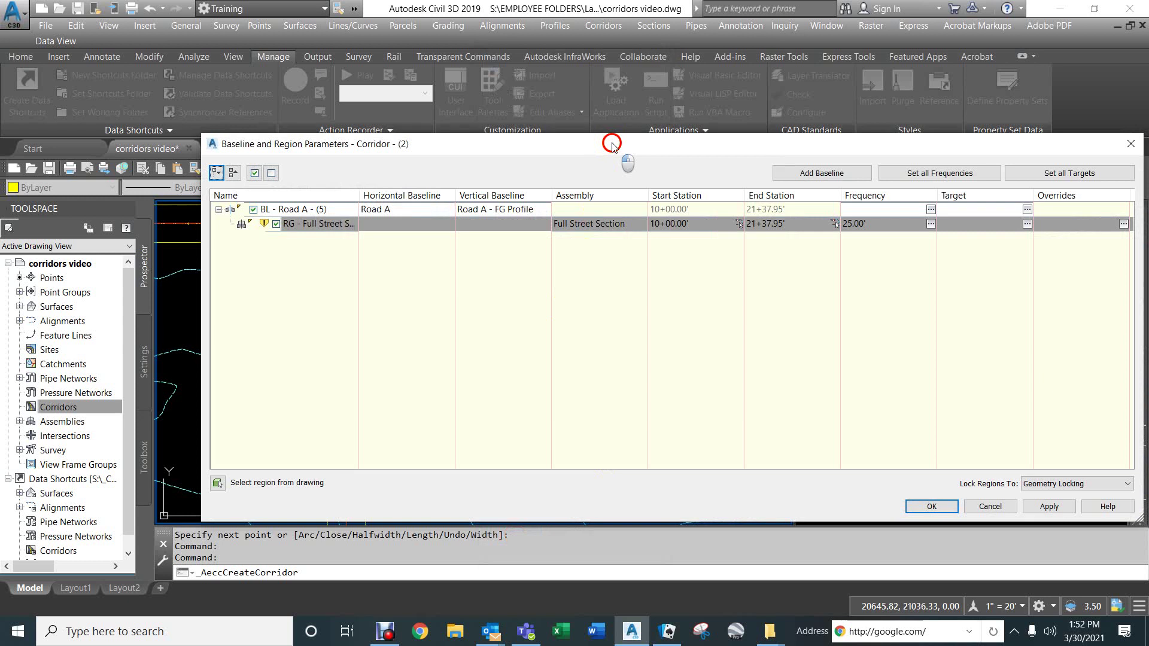
Accept the Road A baseline and region parameters as they are to build the corridor
left_click_drag(611, 144, 480, 55)
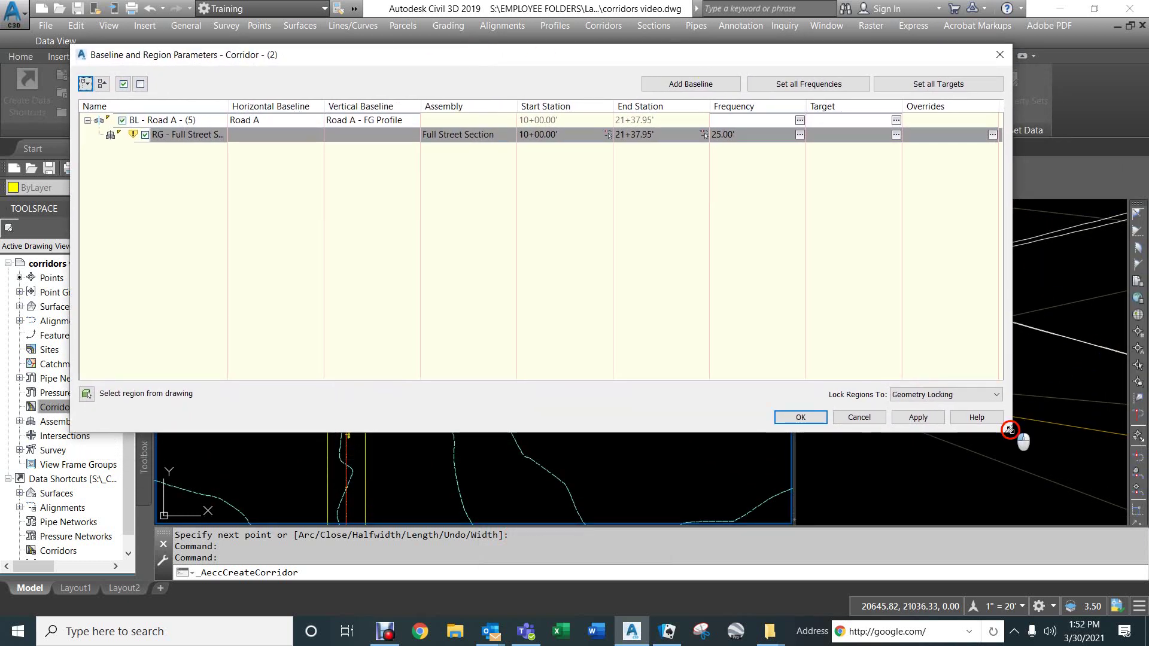
left_click_drag(1009, 429, 676, 400)
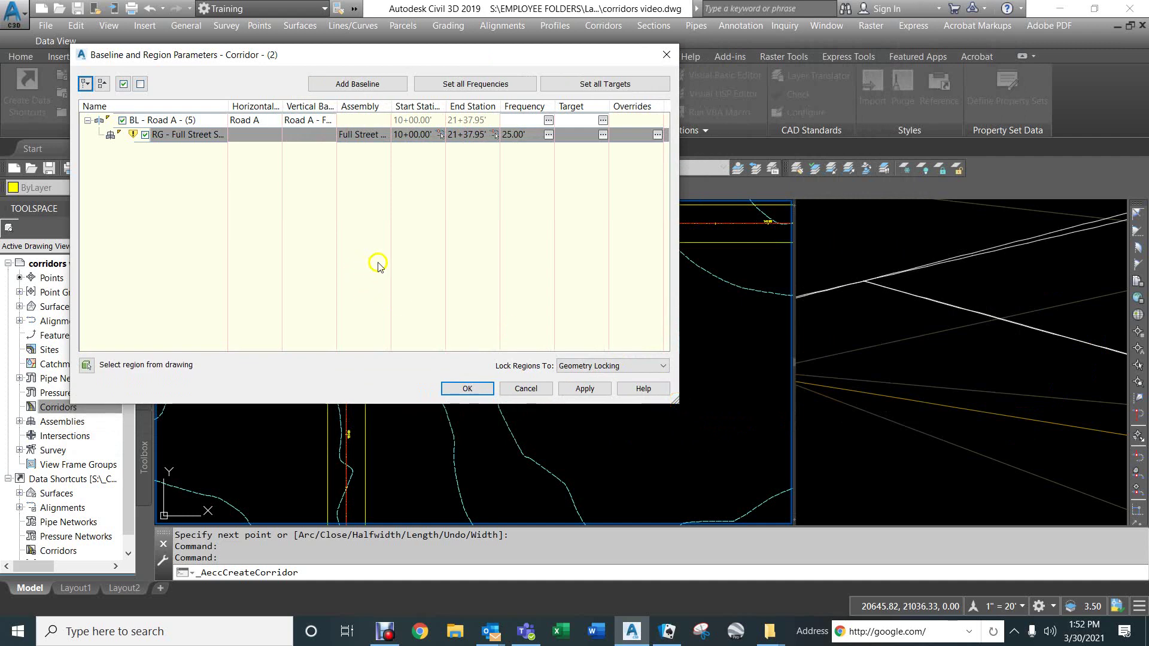
left_click(472, 388)
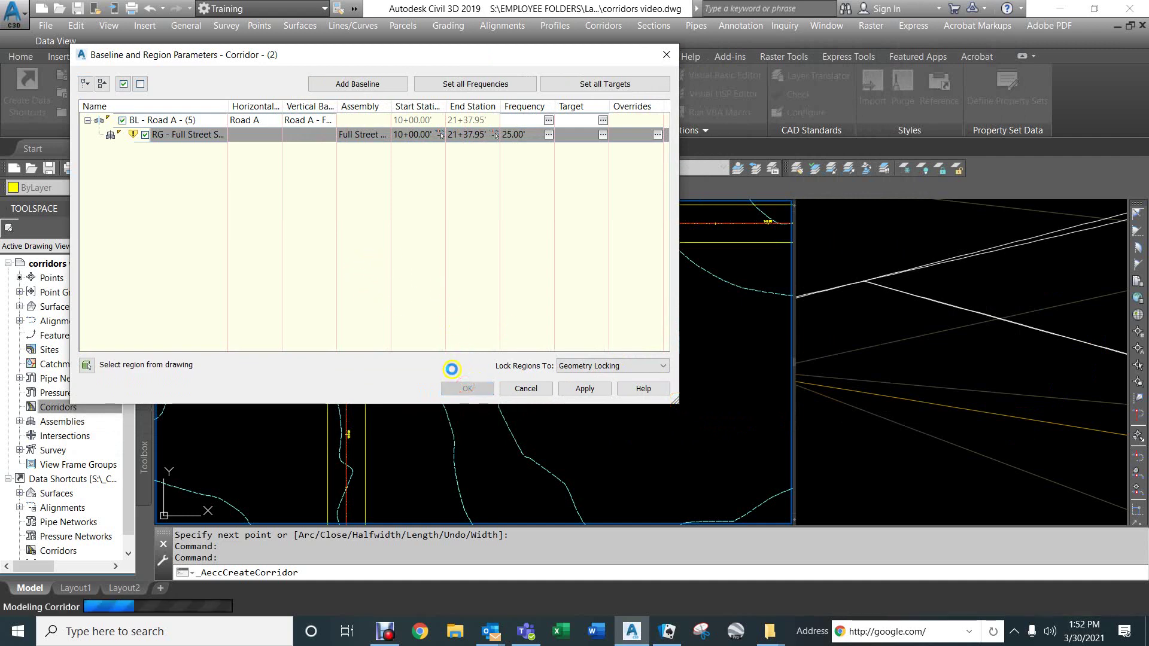
Inspect the new corridor along Road A, from its south end up to the intersection with Road B
scroll(341, 279, "down", 5)
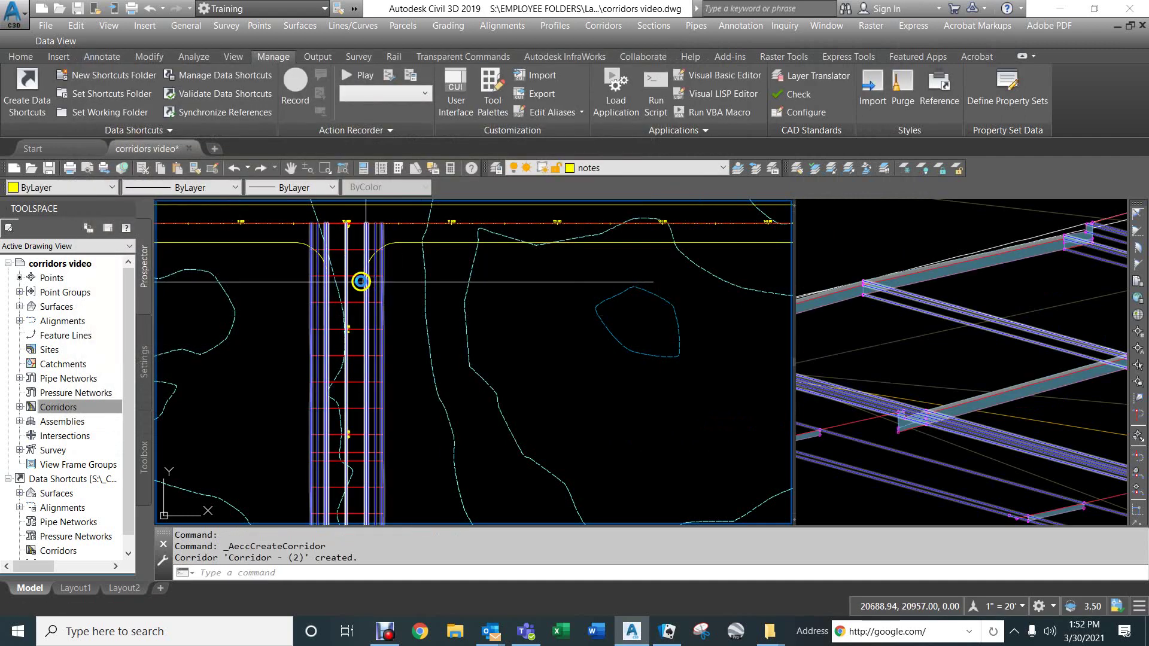
scroll(340, 278, "down", 2)
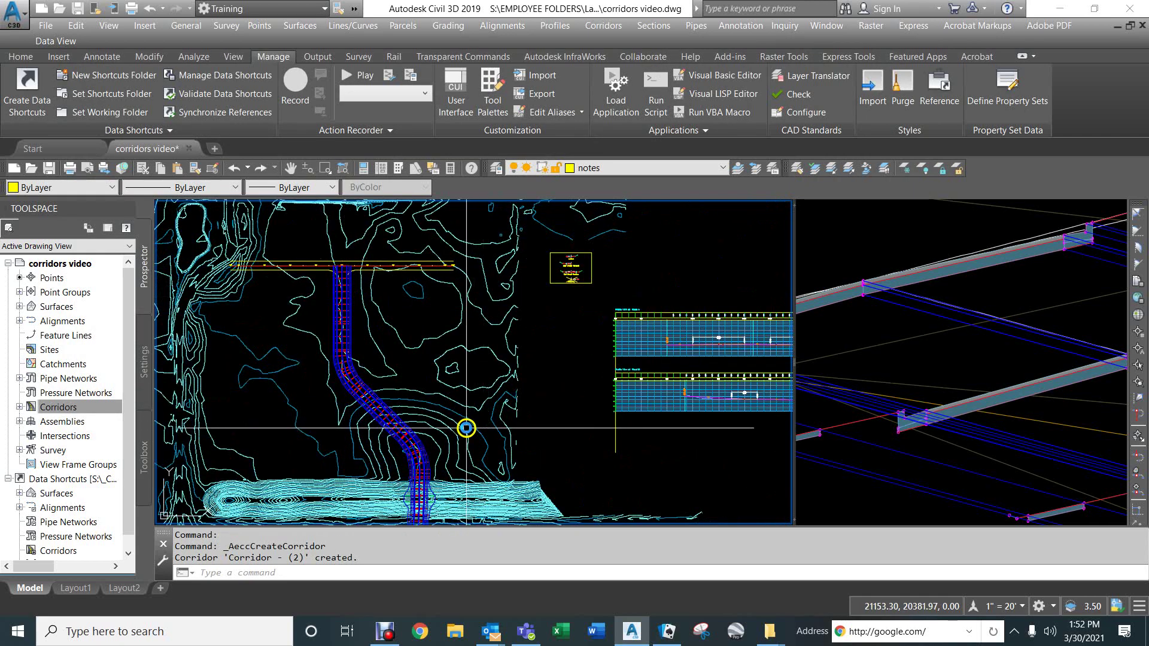
middle_click_drag(467, 428, 469, 231)
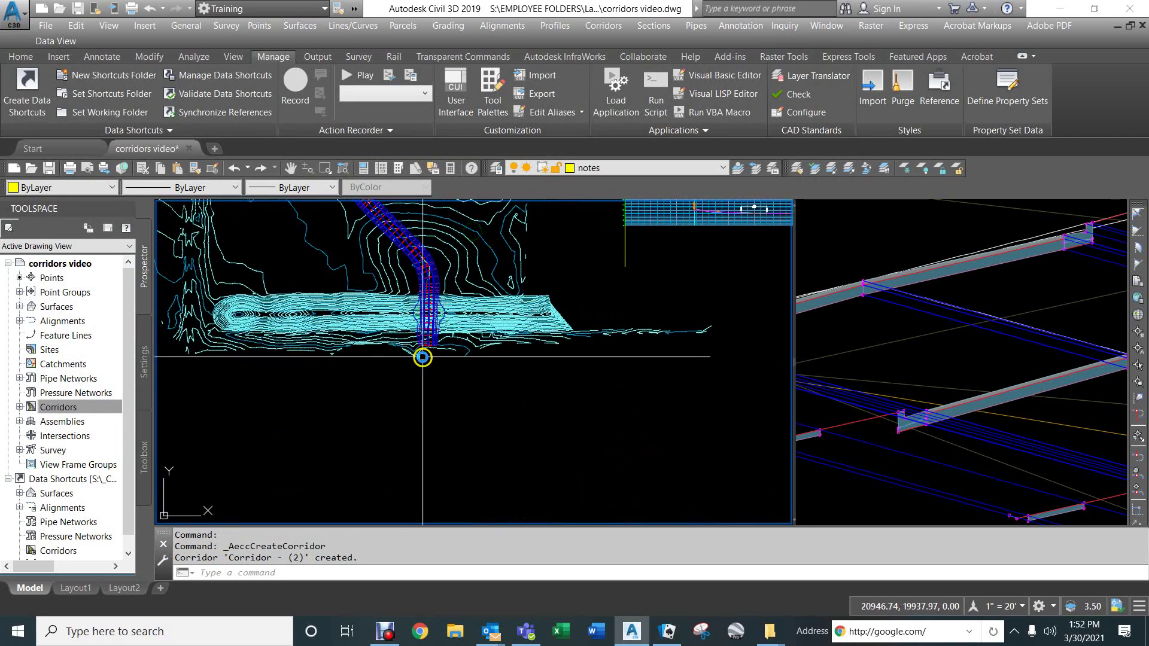
left_click(385, 262)
scroll(385, 262, "up", 8)
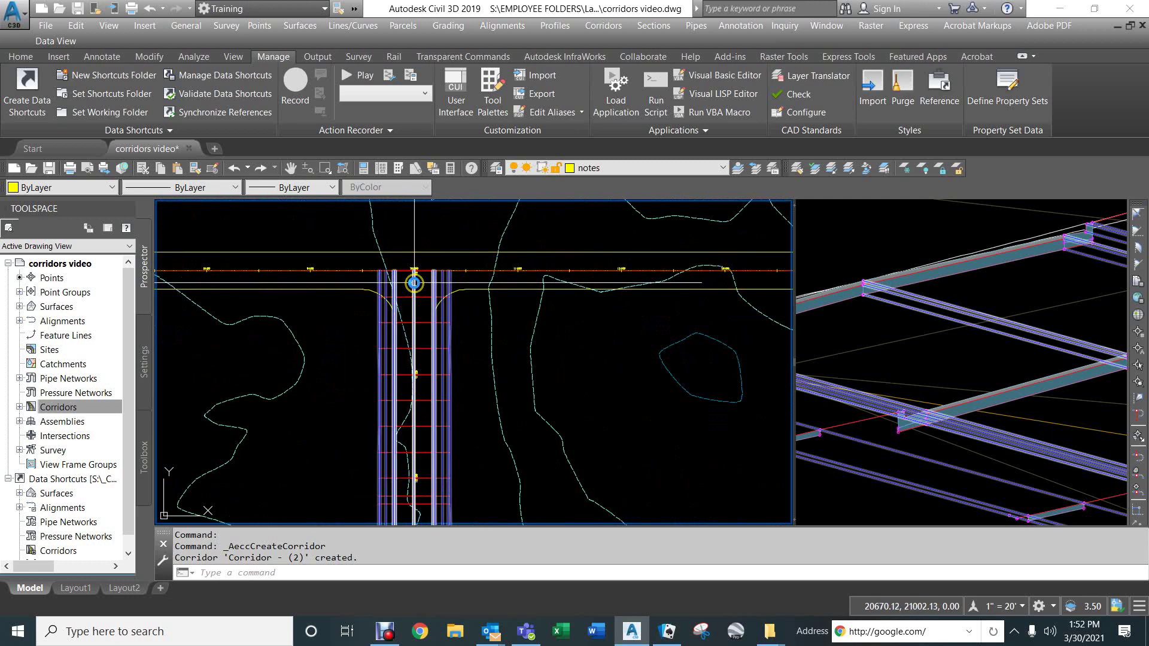
Pull the north end of the Road A corridor back to the endpoint of the curb return, south of Road B
left_click(413, 282)
mouse_move(497, 306)
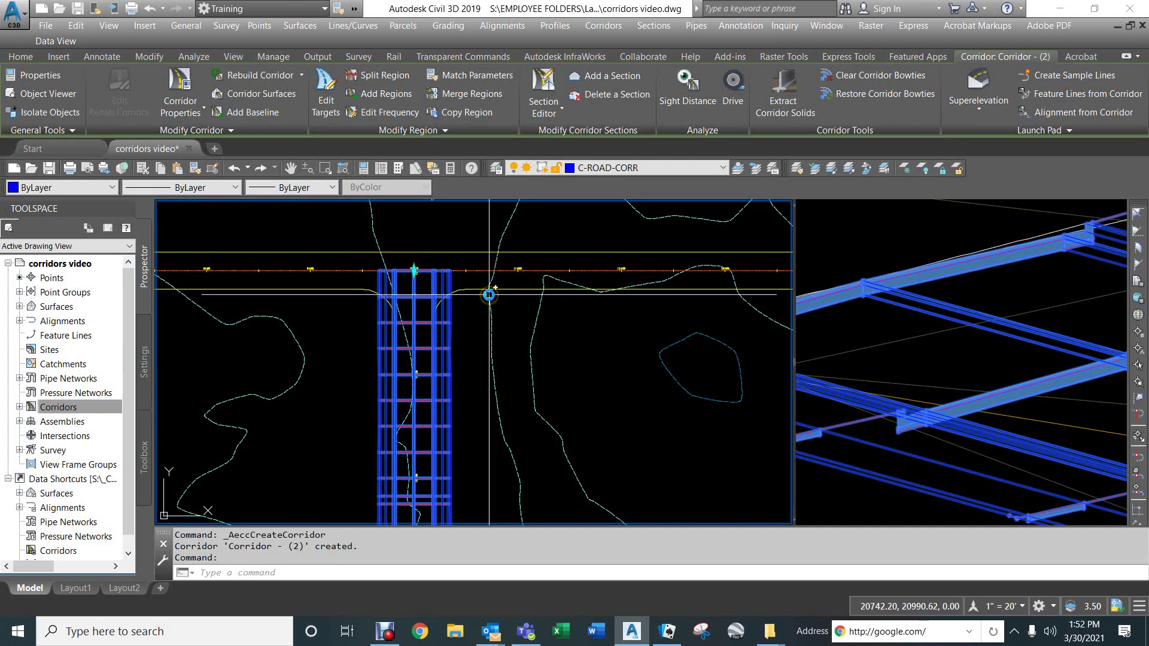
scroll(419, 265, "up", 5)
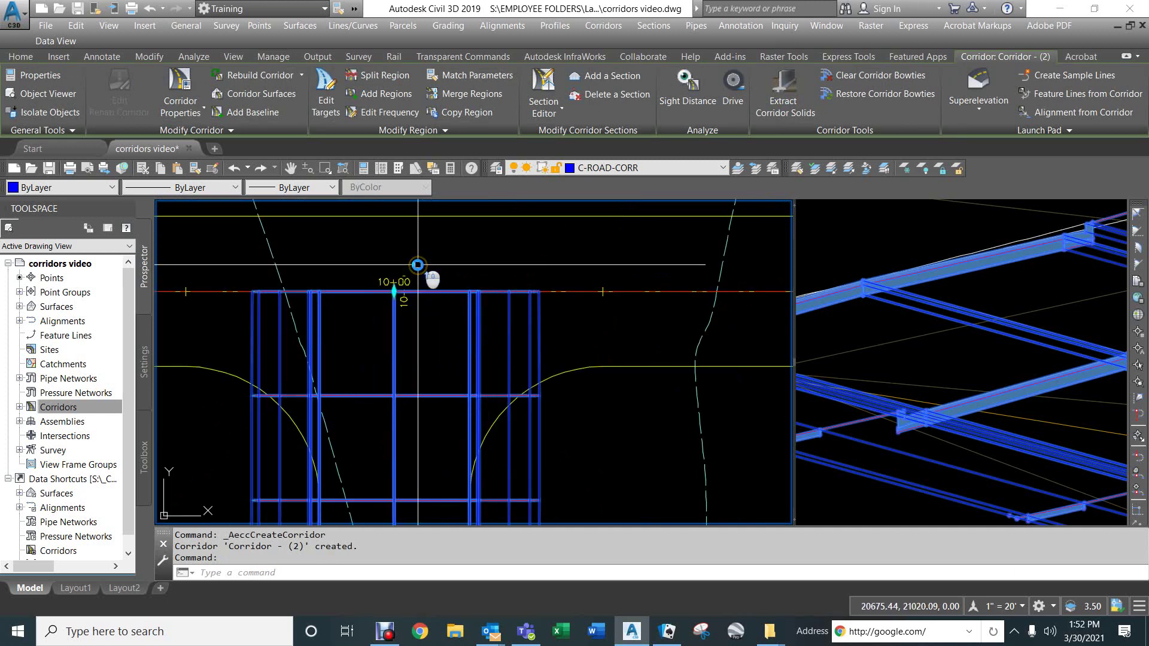
left_click(395, 295)
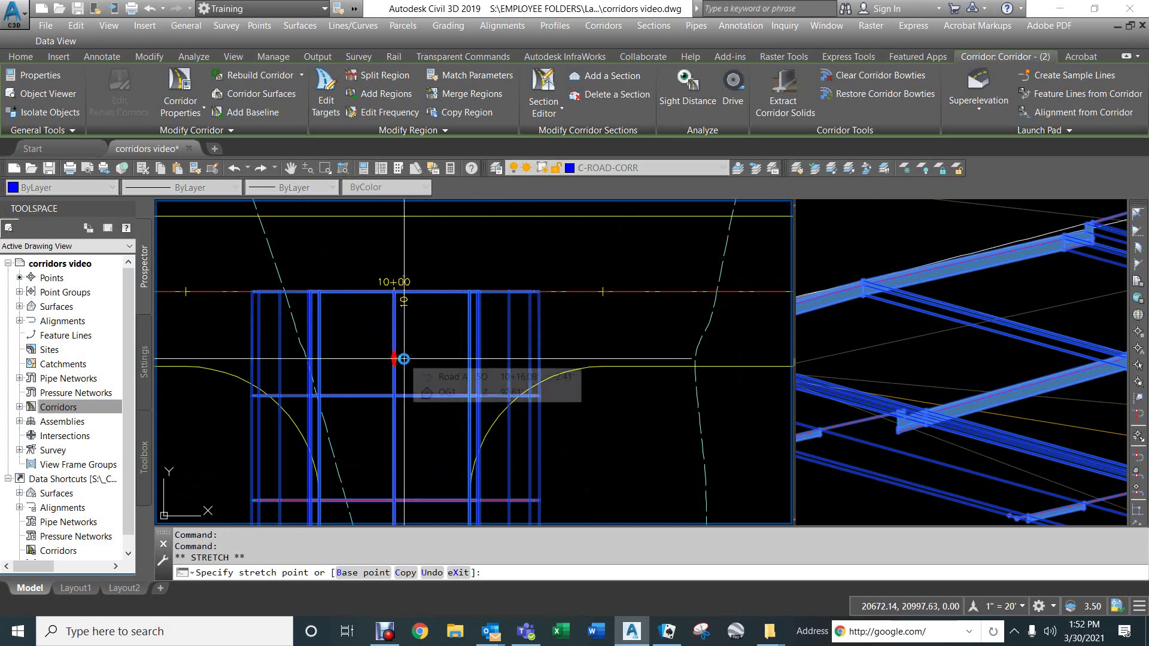
type("end")
key("Return")
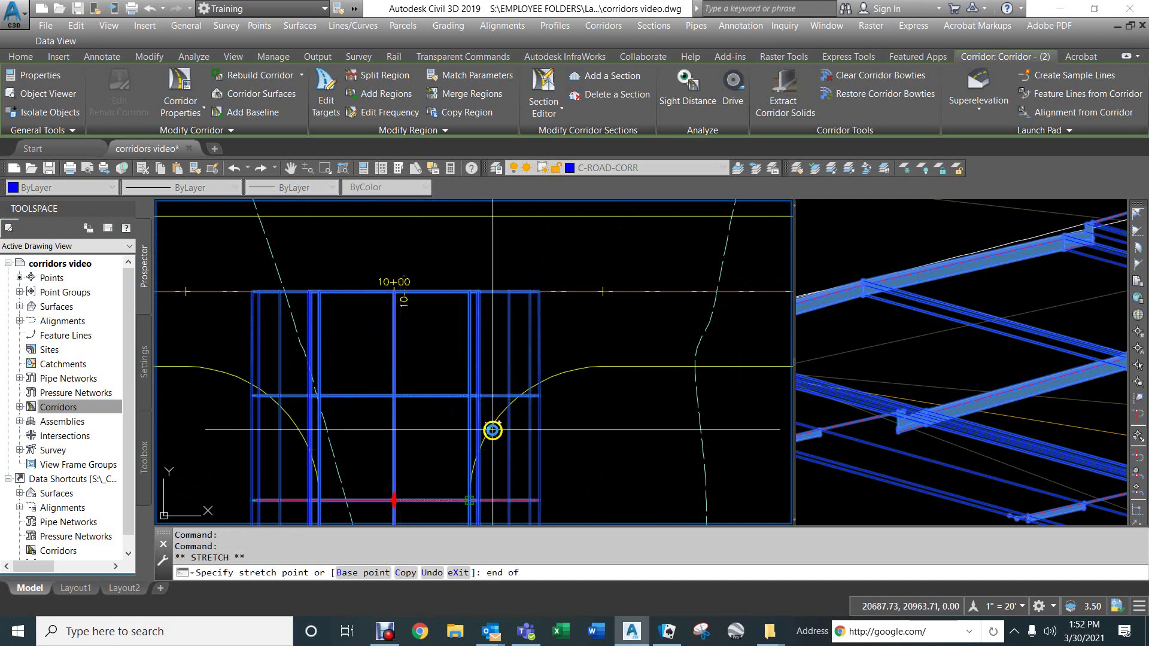
left_click(492, 430)
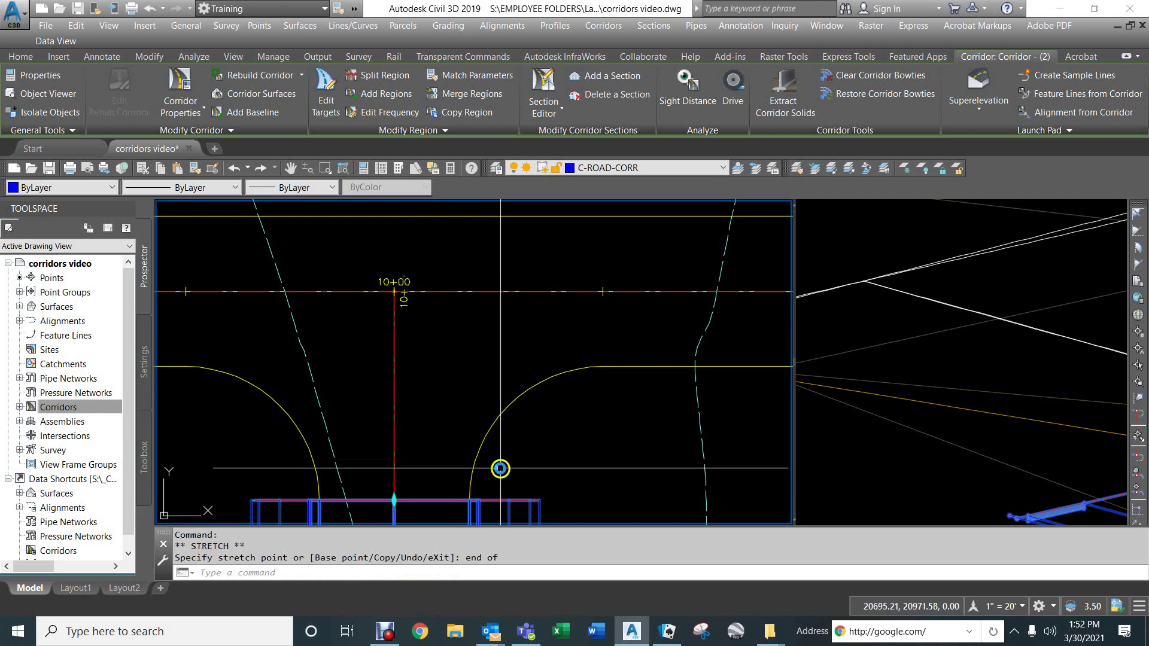
key("Escape")
key("Escape")
key("Escape")
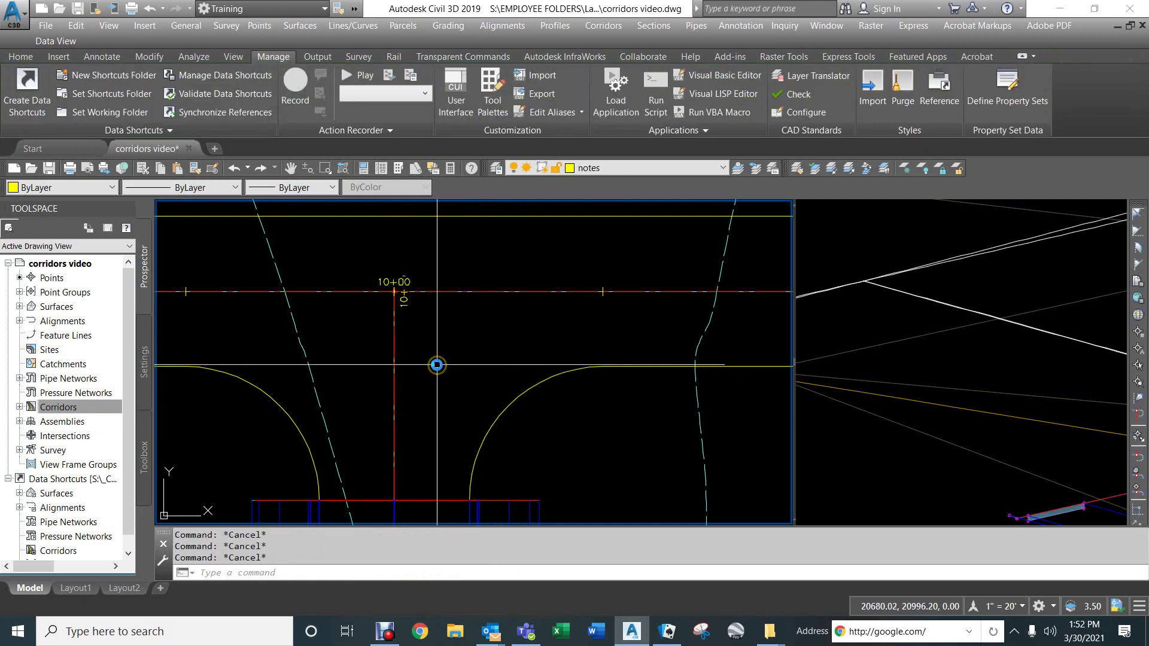
scroll(437, 364, "down", 3)
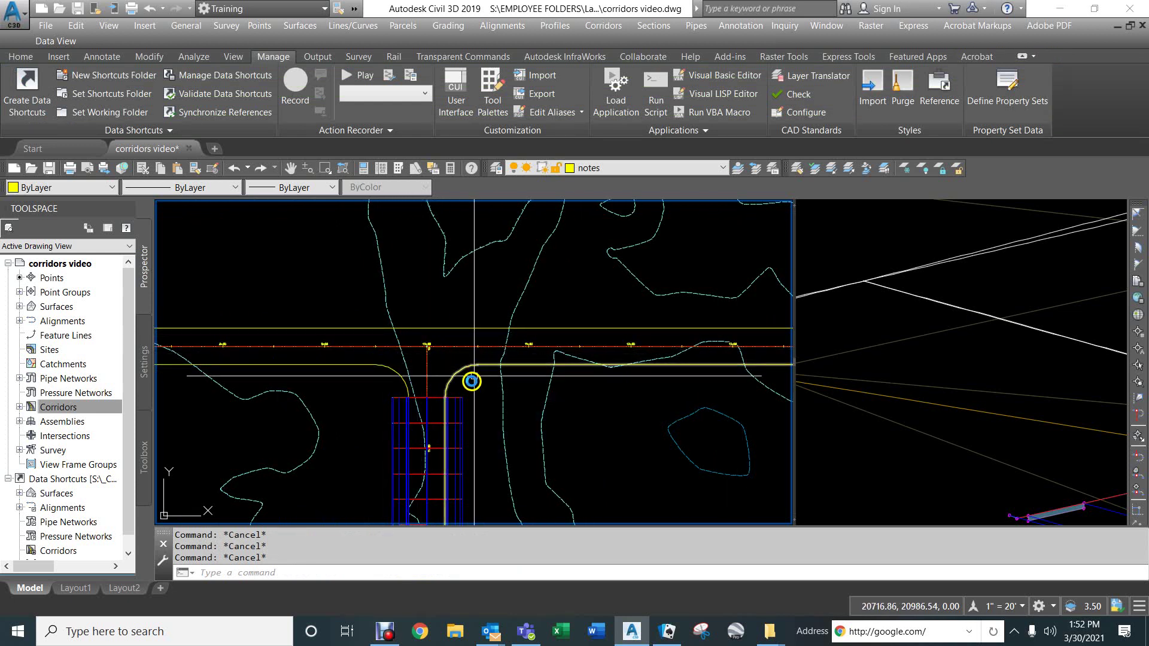
left_click(393, 415)
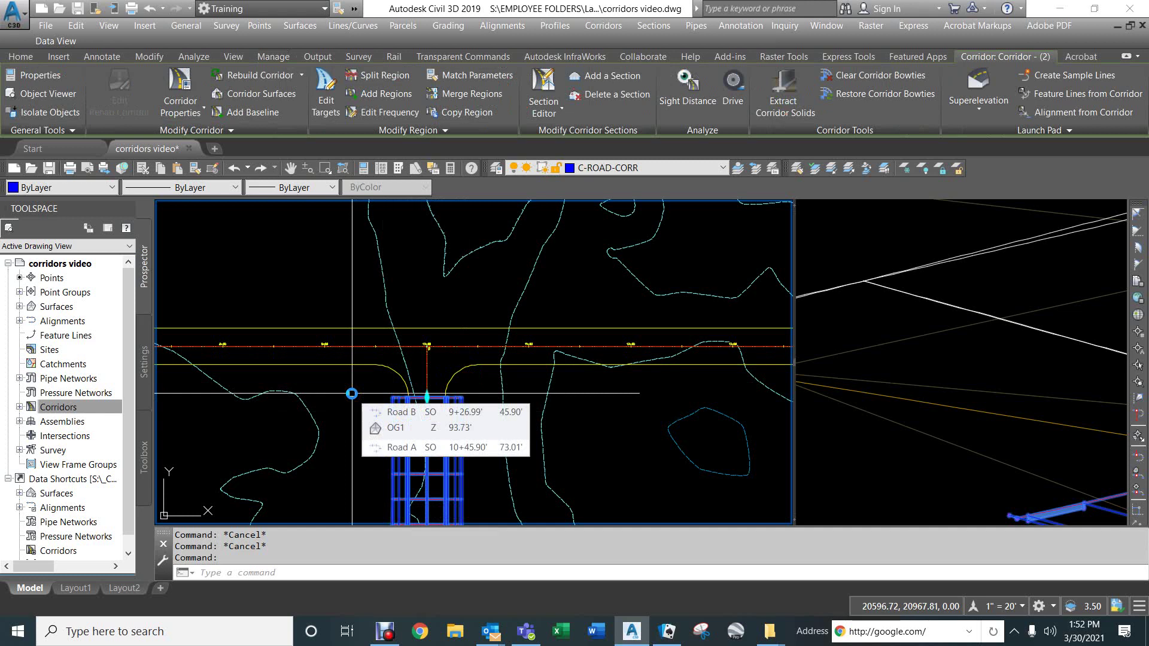
key("Escape")
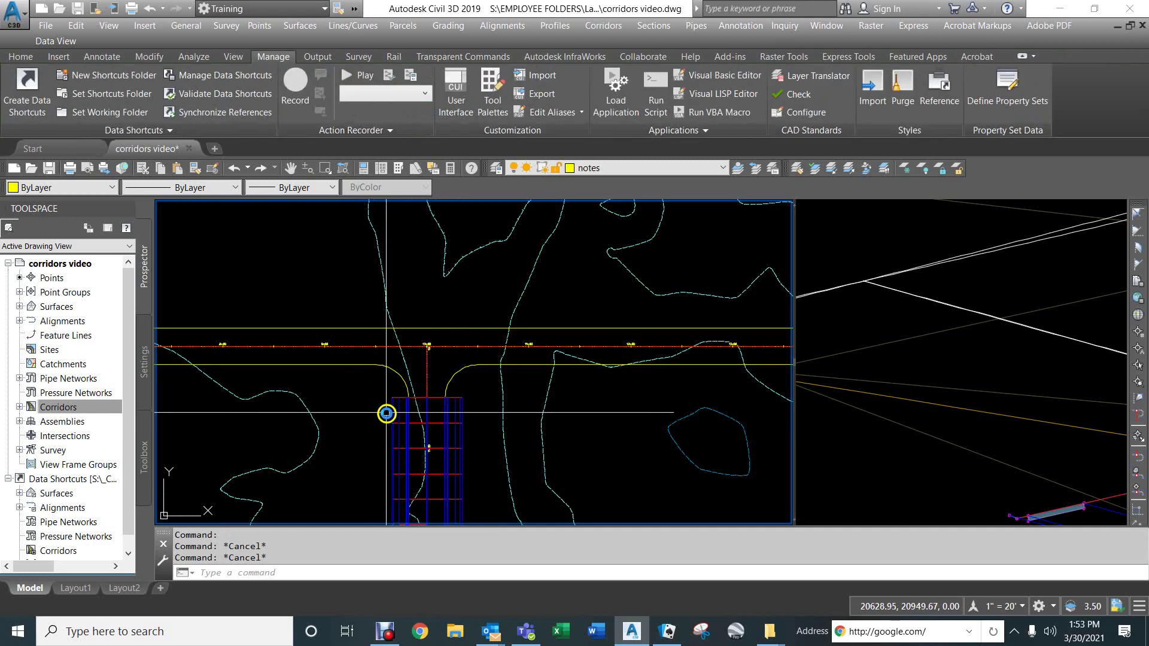
left_click(392, 412)
scroll(331, 420, "down", 6)
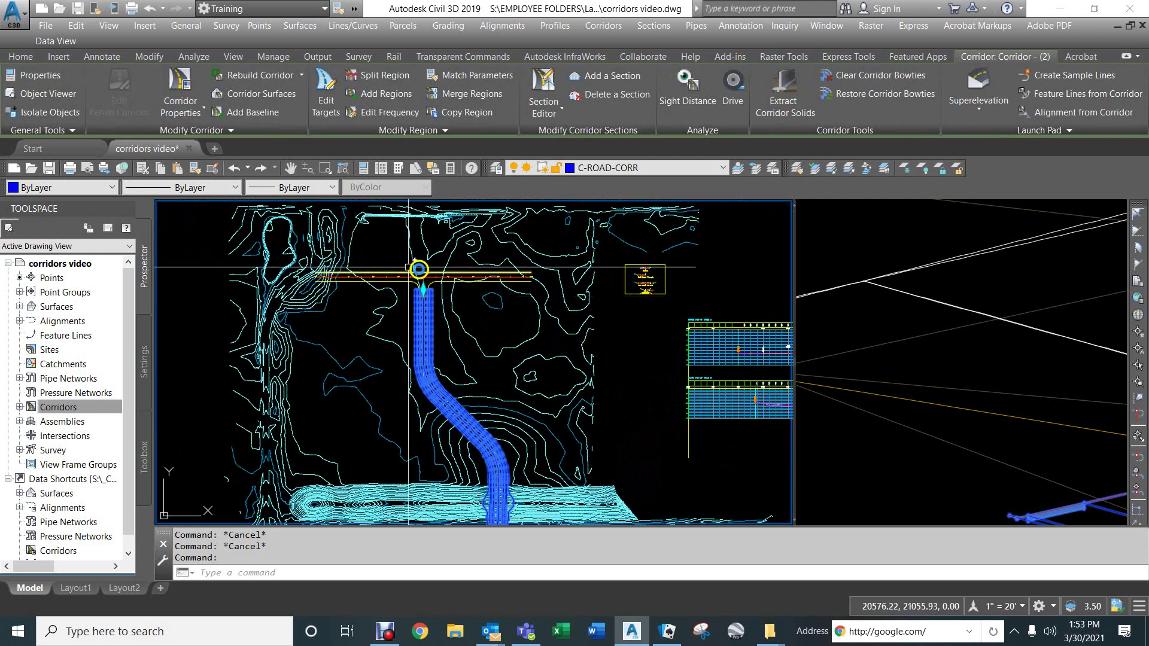
mouse_move(424, 290)
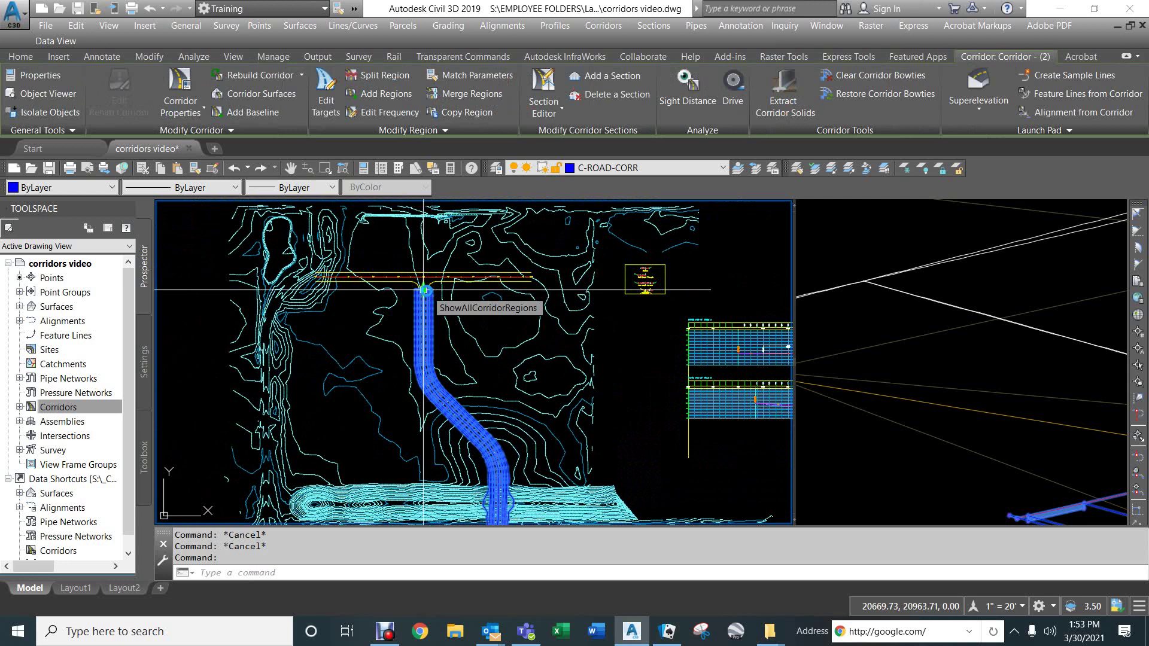
key("Escape")
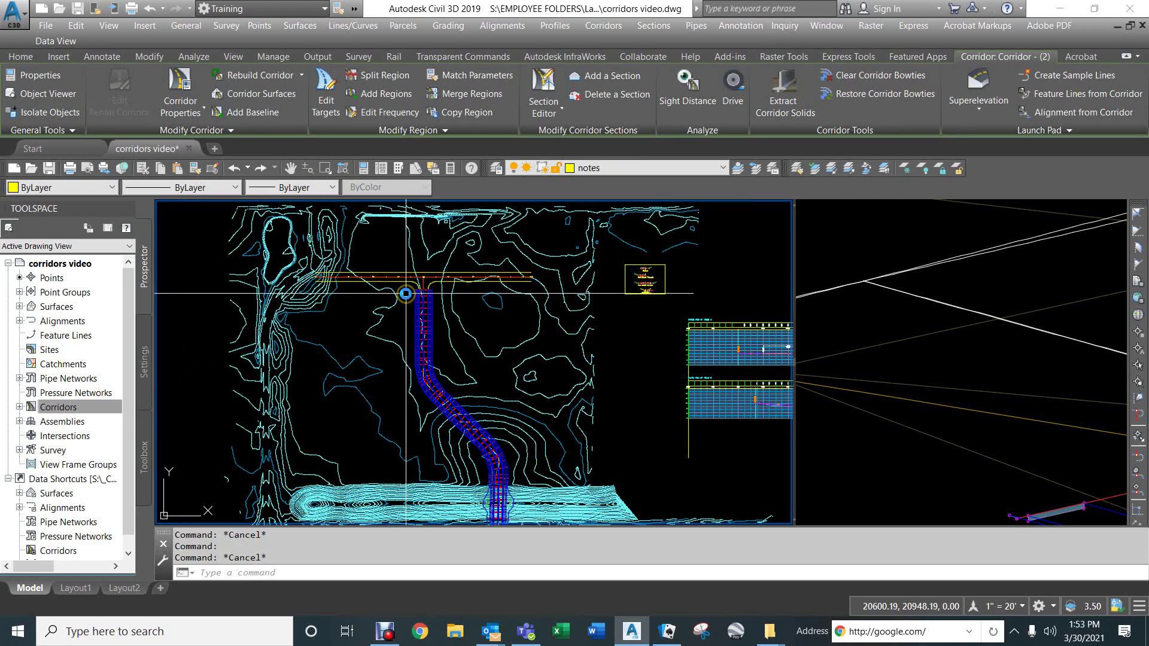
Add a baseline to the corridor using the Road B alignment and the Road B FG Profile
left_click(416, 300)
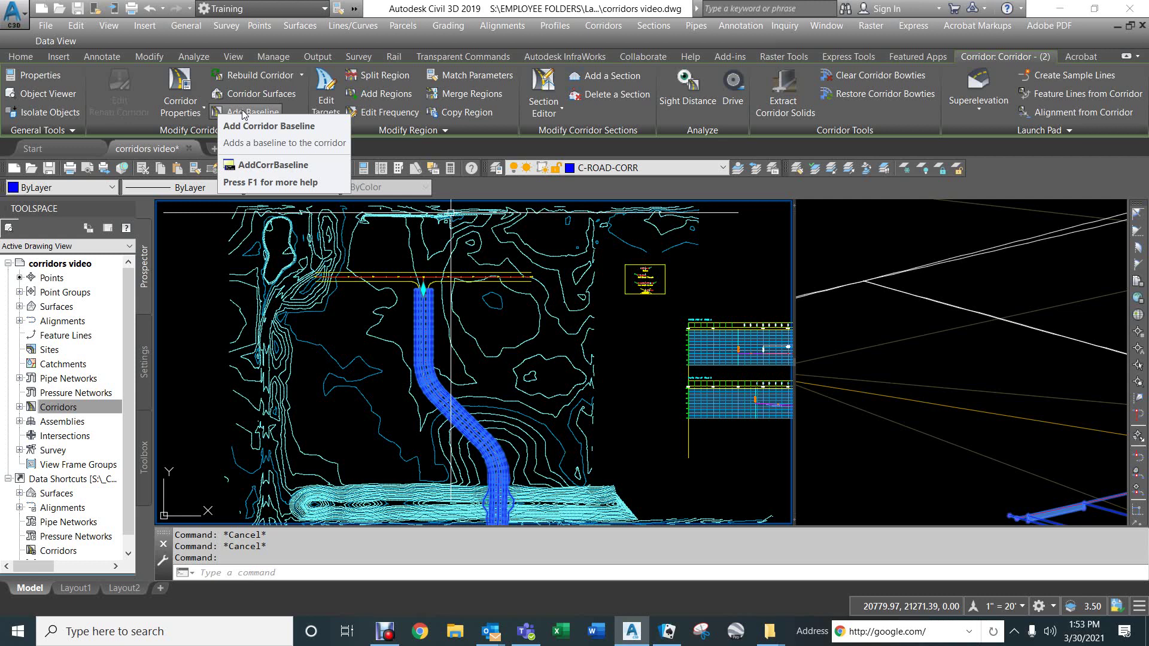
left_click(244, 114)
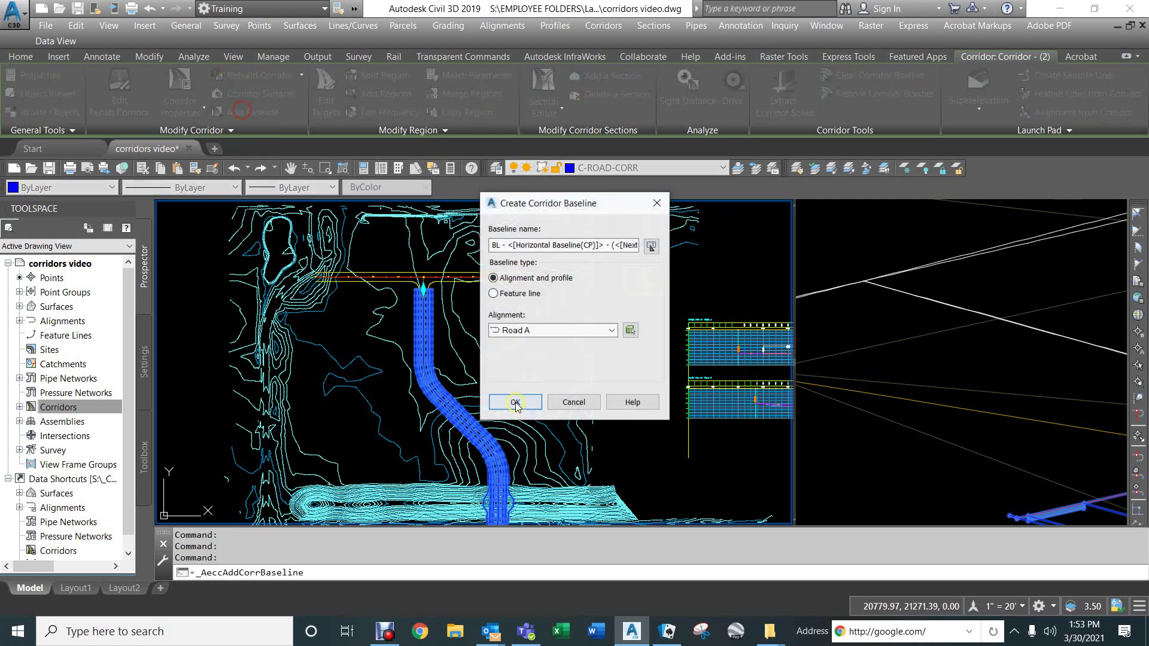
left_click(535, 332)
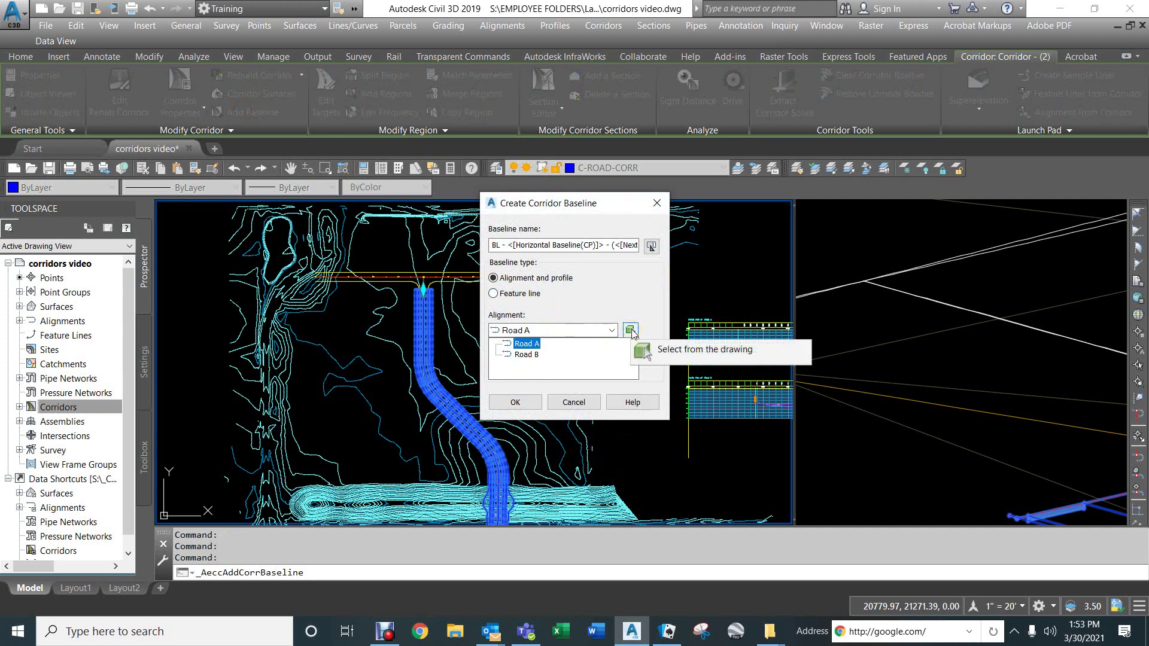
left_click(522, 343)
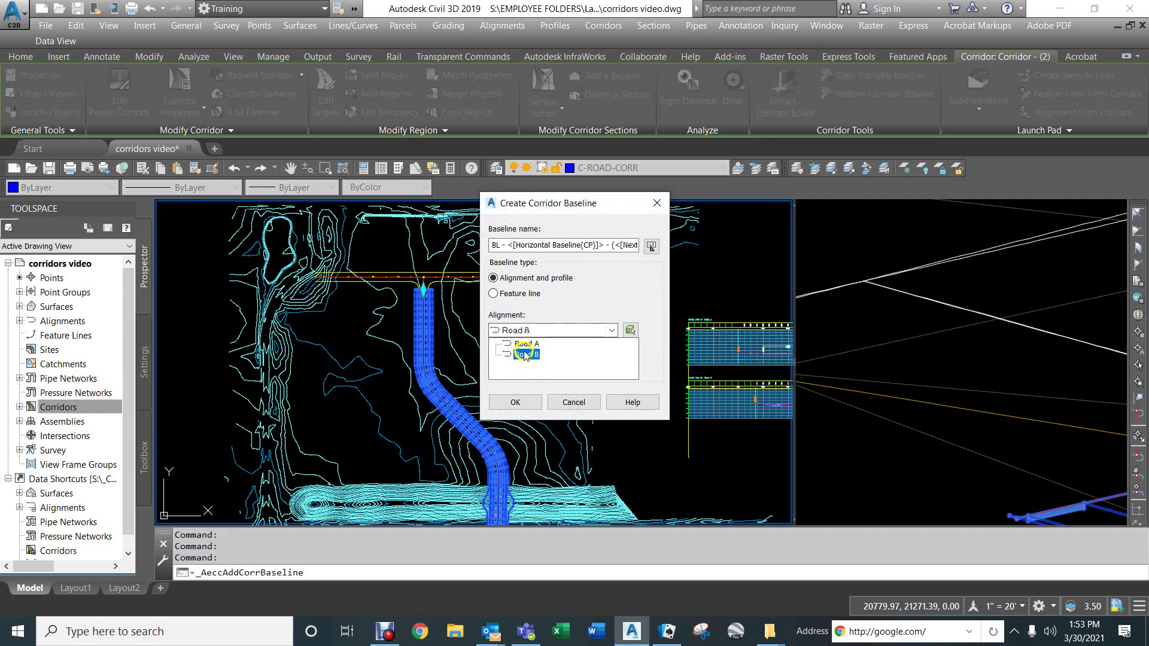
left_click(525, 355)
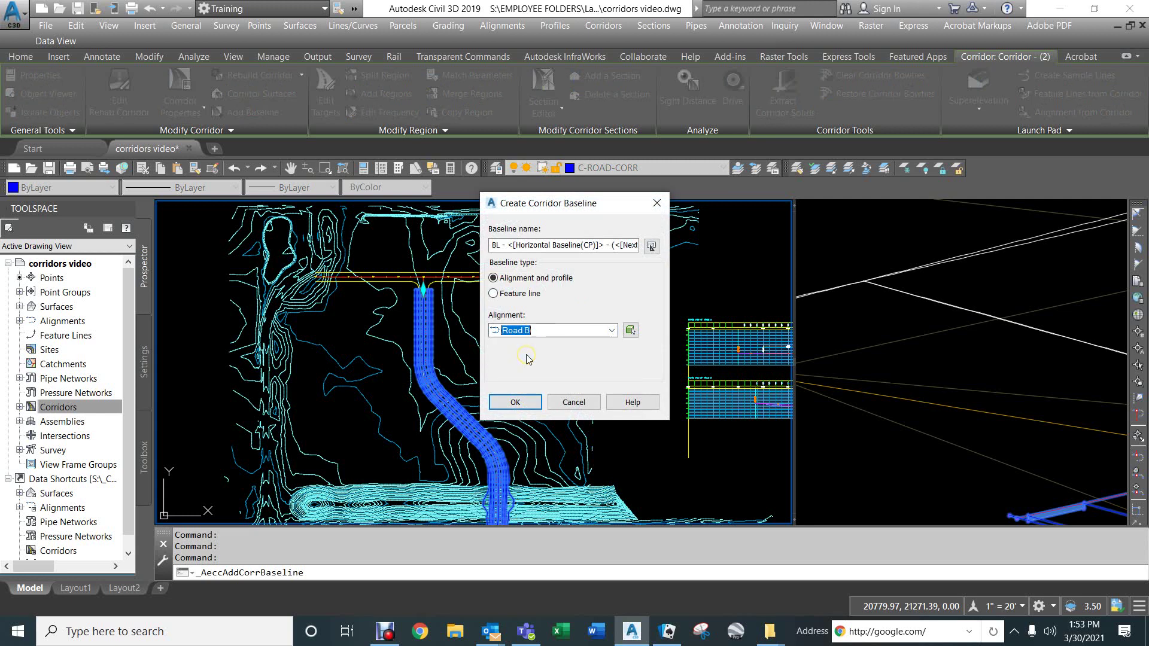
left_click(514, 403)
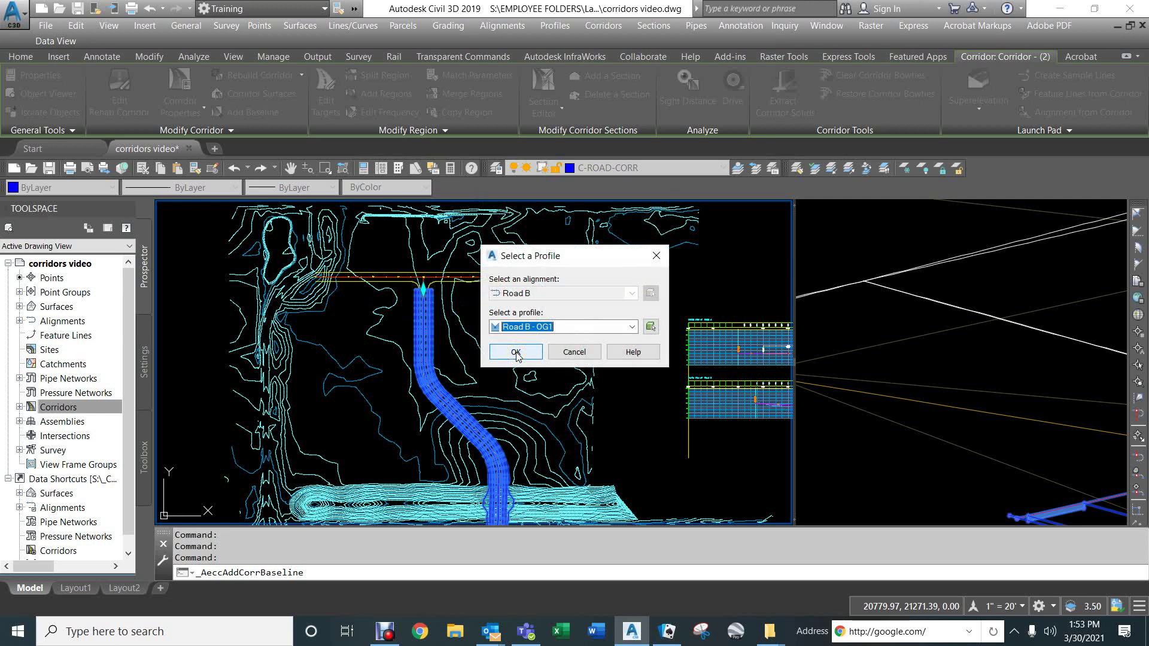
left_click(572, 328)
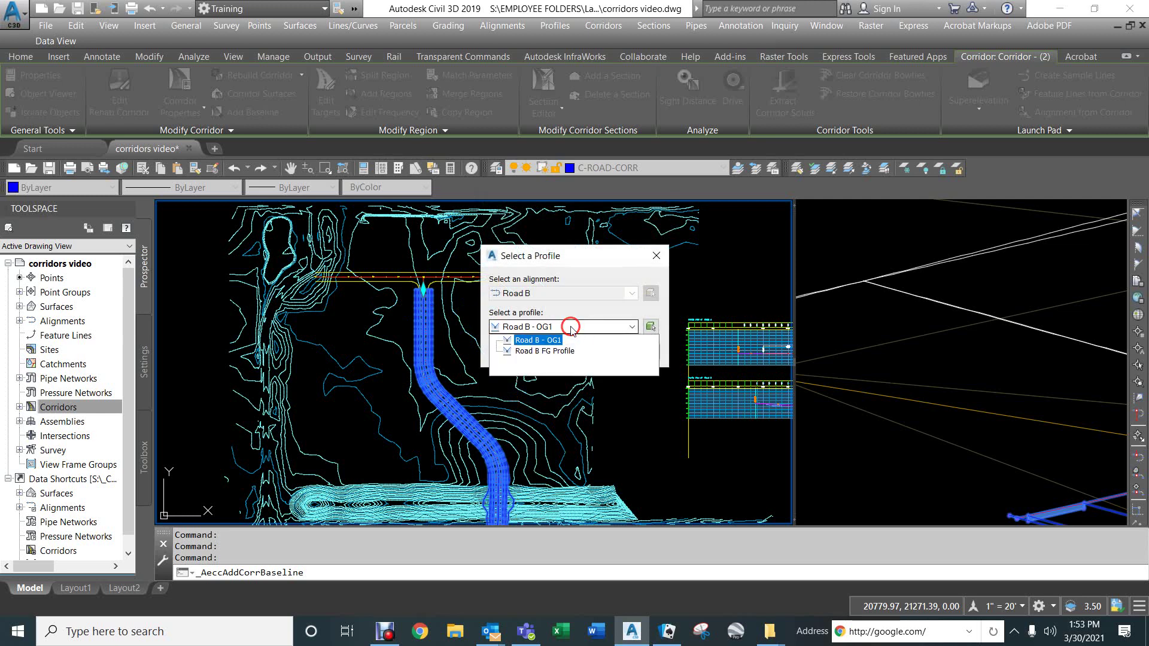
left_click(532, 351)
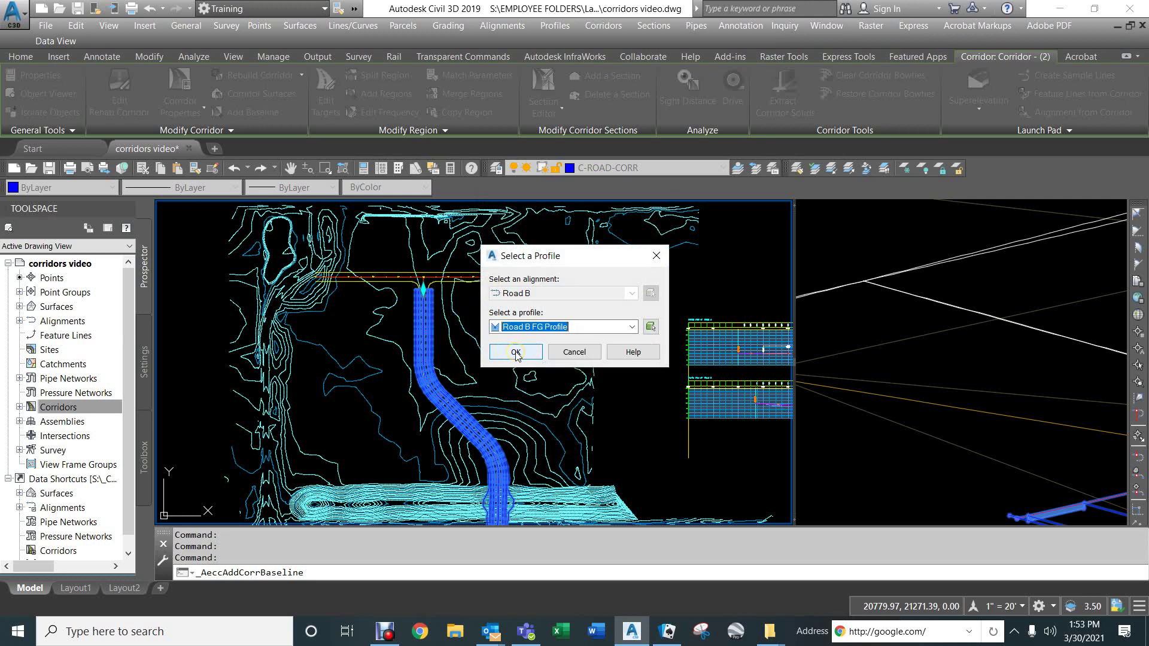
left_click(516, 353)
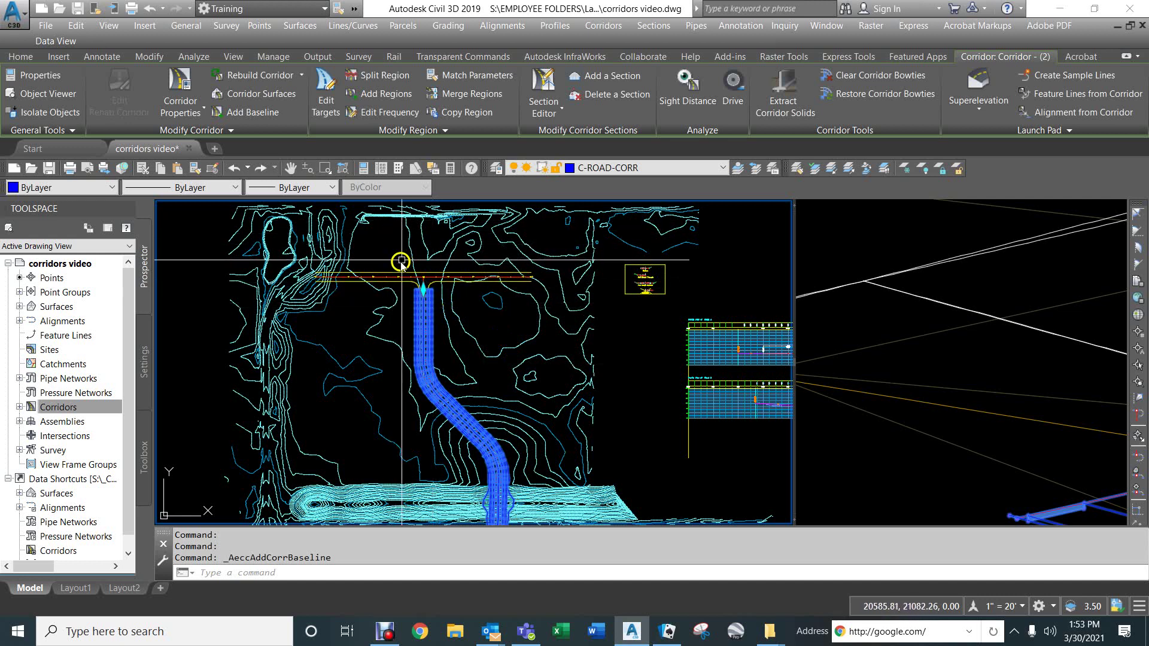
Start a new region on the Road B baseline, beginning at the alignment's west endpoint, station 5+67.73
scroll(395, 269, "up", 2)
middle_click_drag(402, 253, 461, 305)
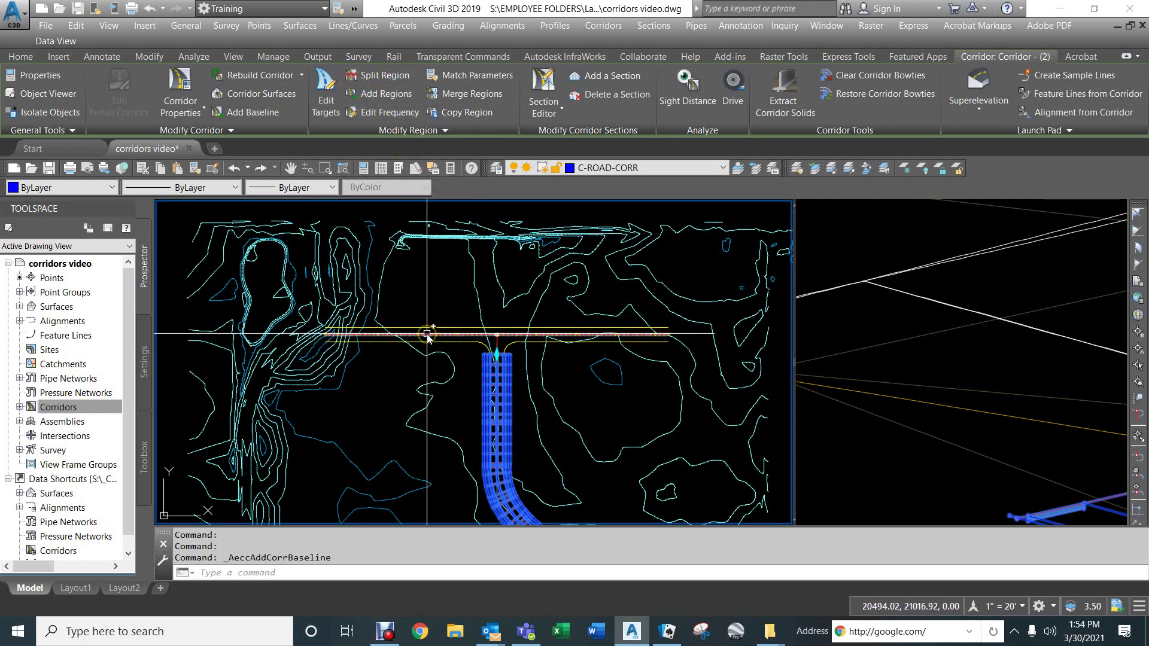
left_click(384, 95)
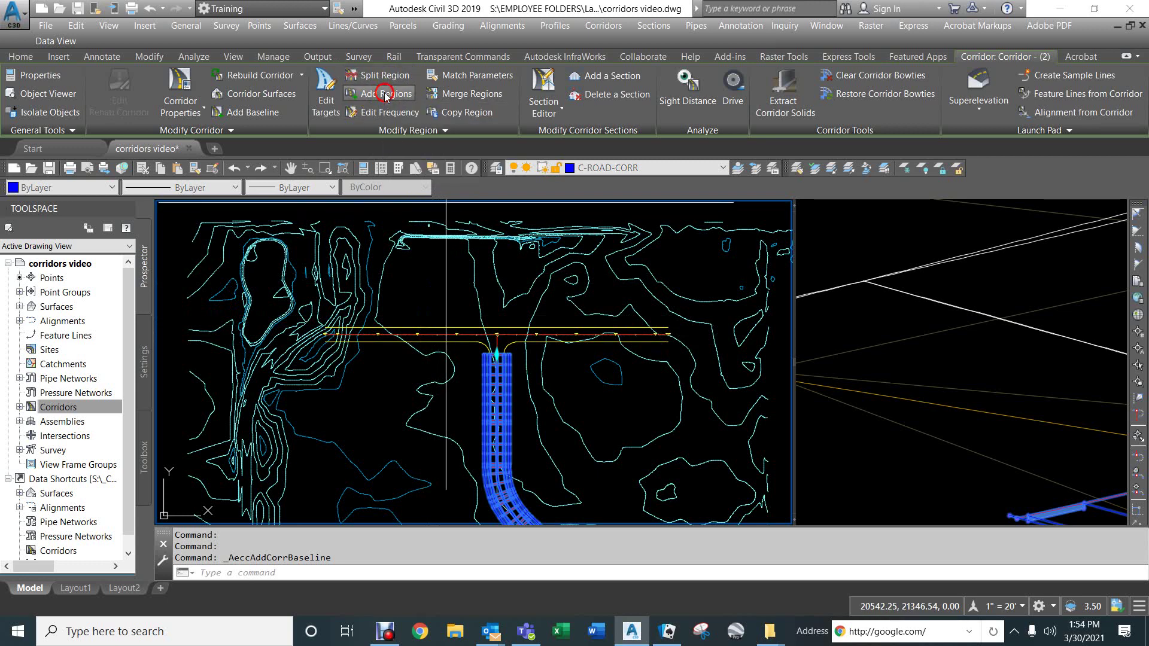
scroll(513, 346, "up", 6)
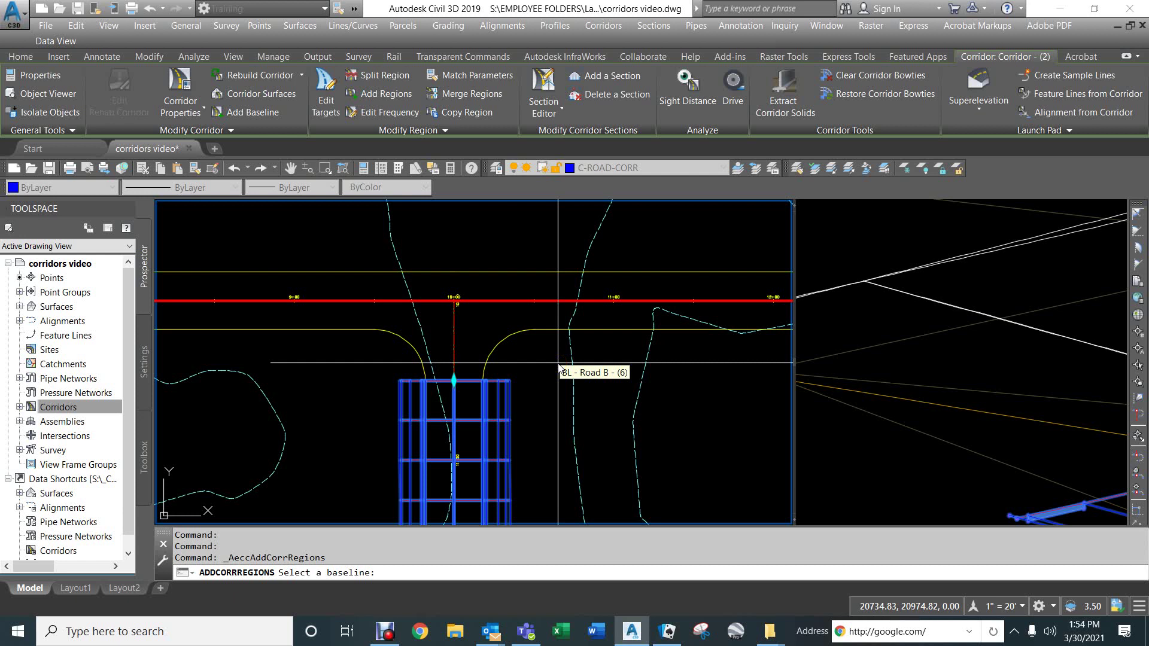
left_click(491, 315)
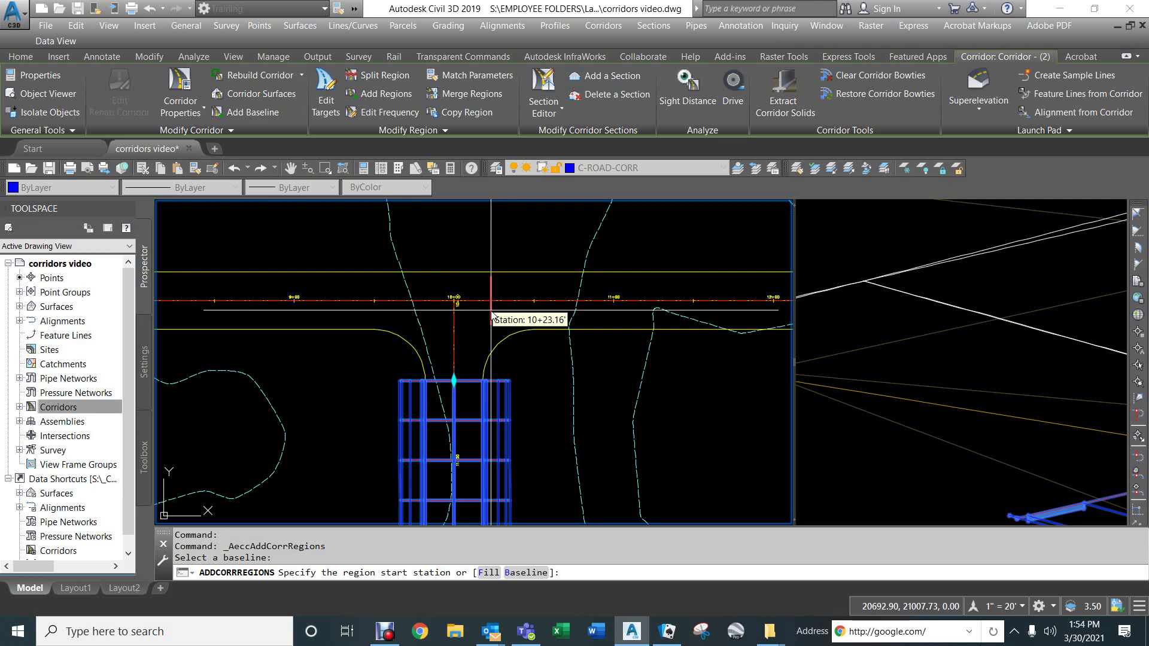
scroll(491, 315, "down", 4)
middle_click_drag(338, 320, 580, 325)
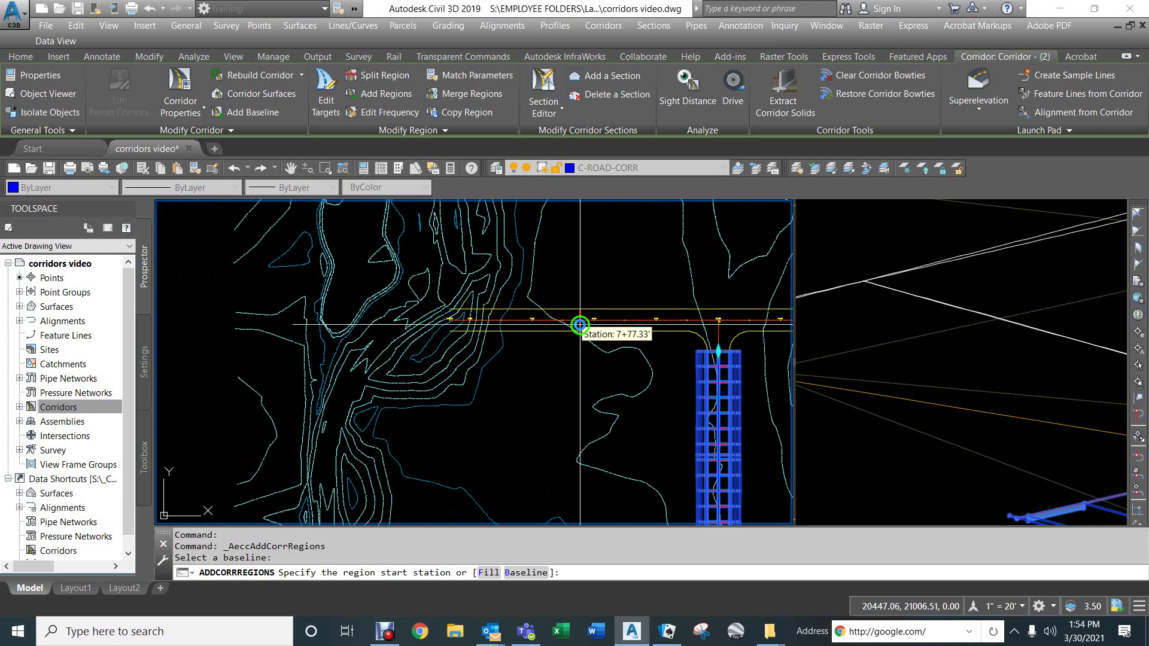
scroll(479, 328, "up", 3)
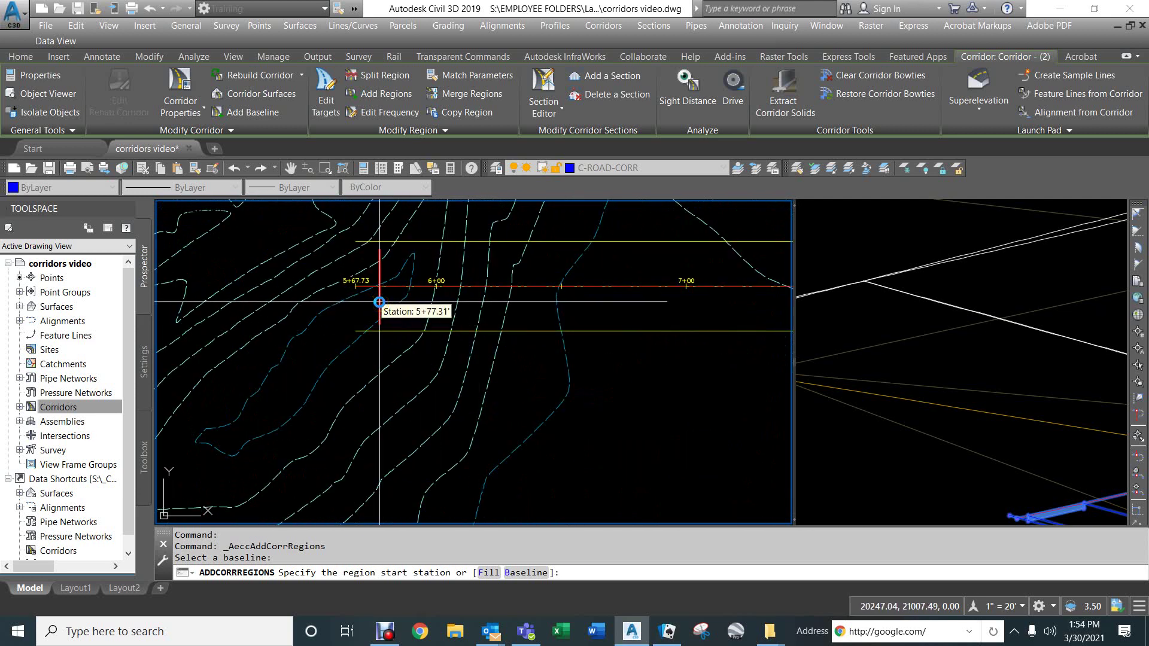
type("end")
key("Return")
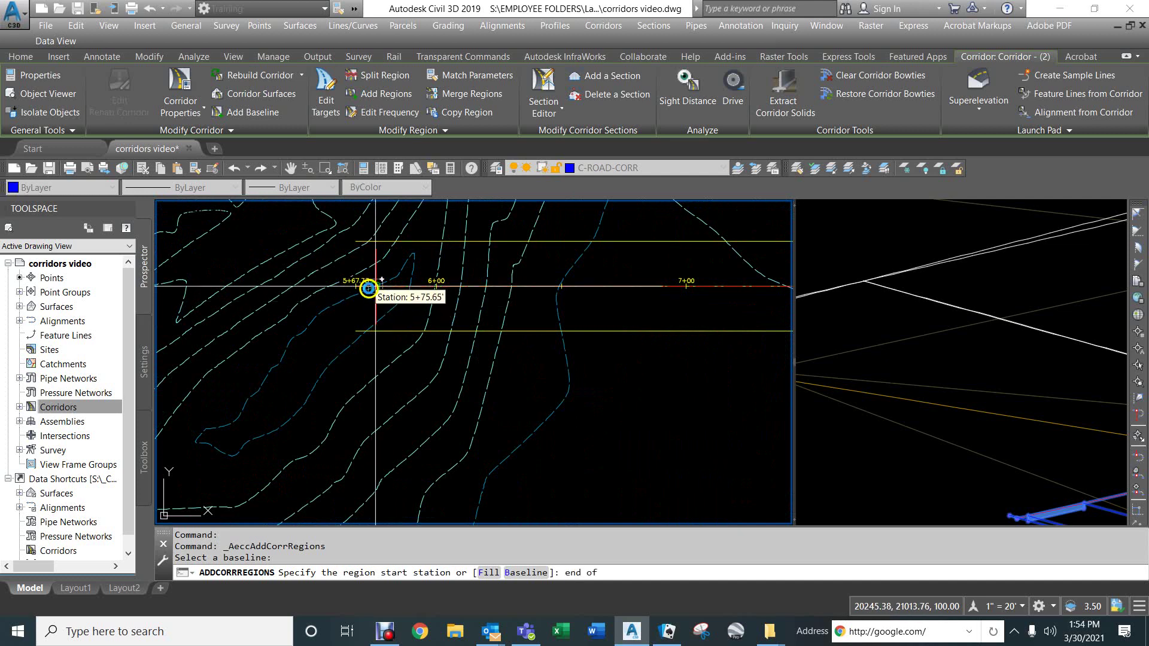
left_click(359, 285)
End the Road B region at the alignment's east endpoint, station 14+32.27
scroll(561, 308, "down", 3)
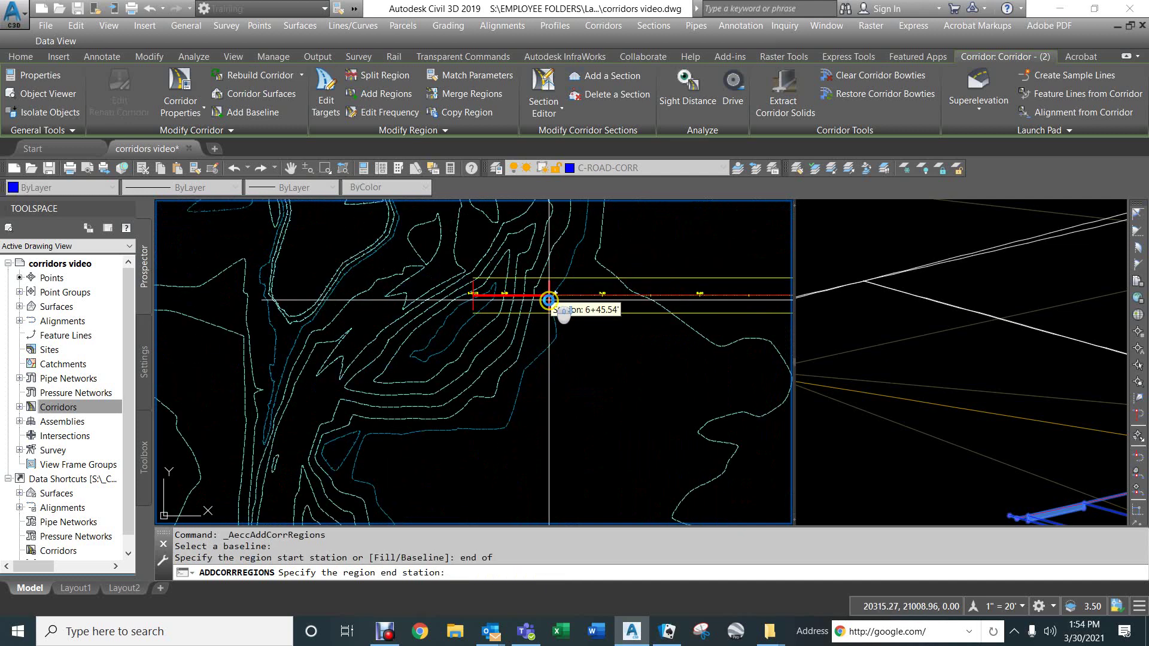
scroll(761, 313, "up", 5)
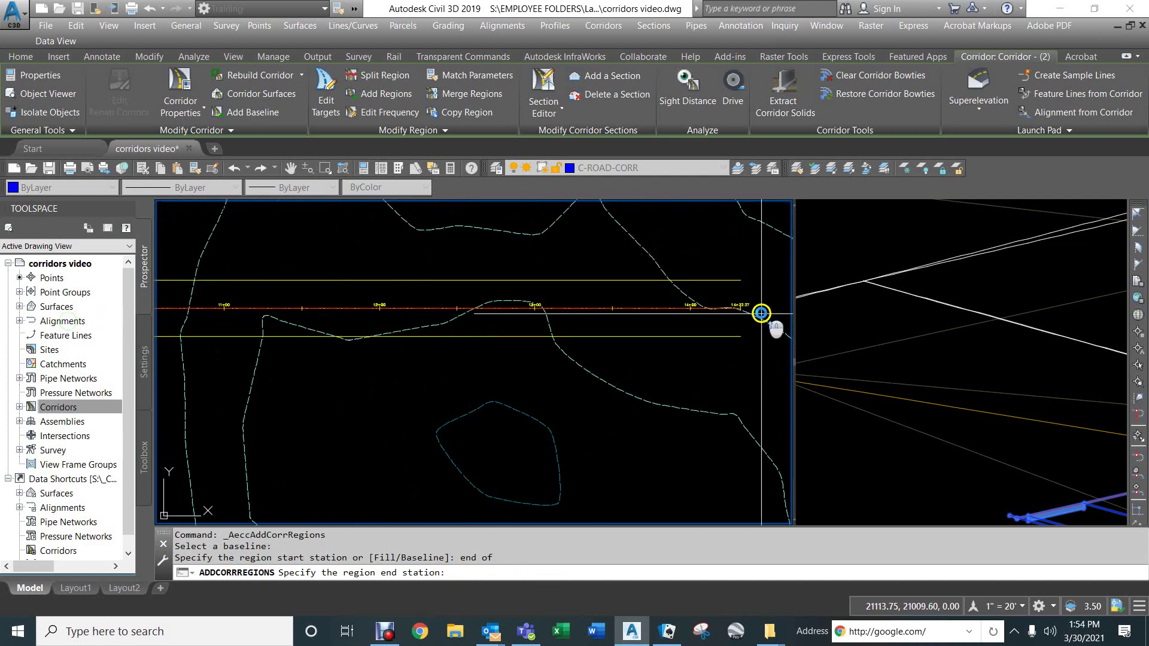
type("end")
key("Return")
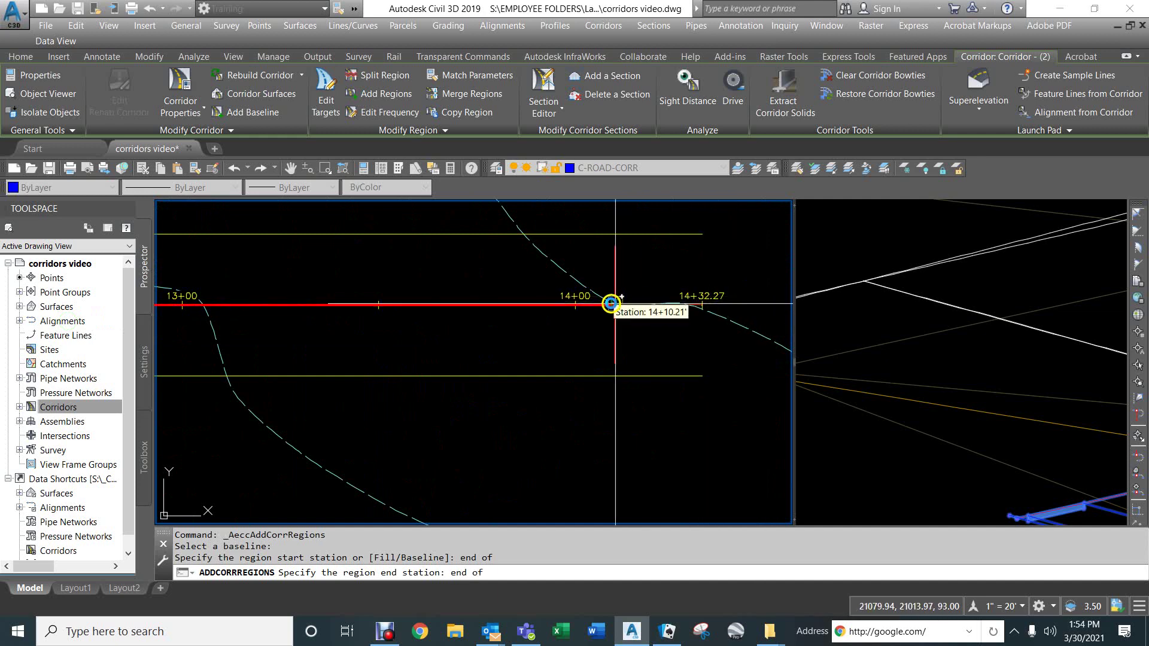
left_click(592, 309)
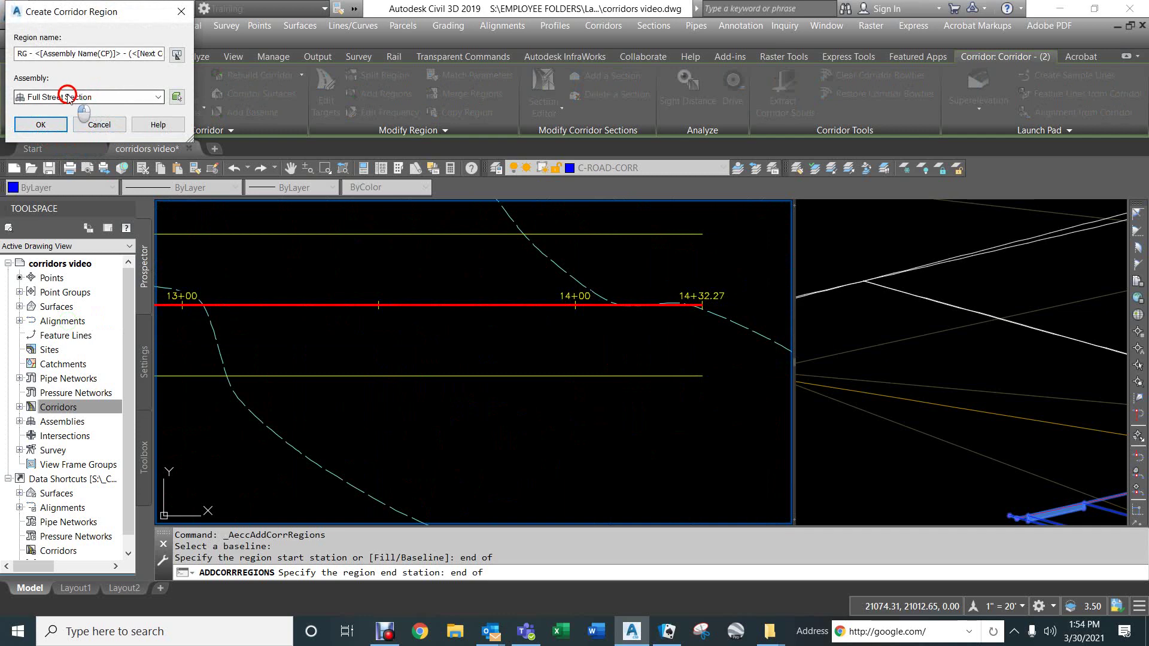
Use the Full Street Section assembly for the Road B region and accept its target mapping without setting any targets
left_click_drag(100, 7, 281, 114)
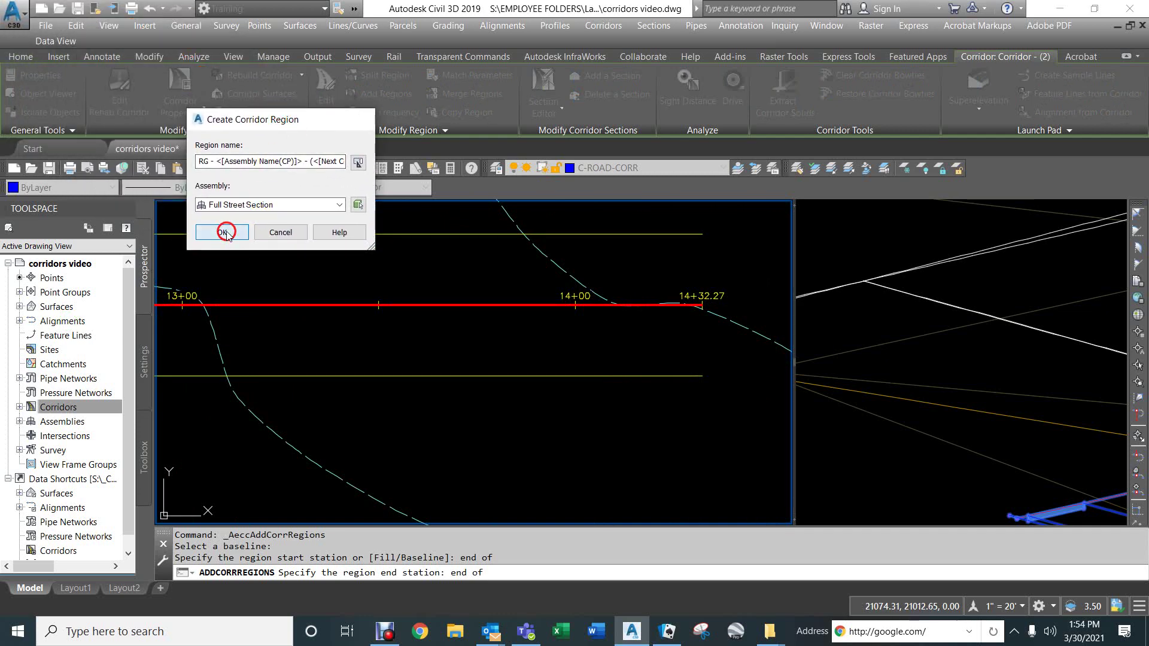
left_click(226, 233)
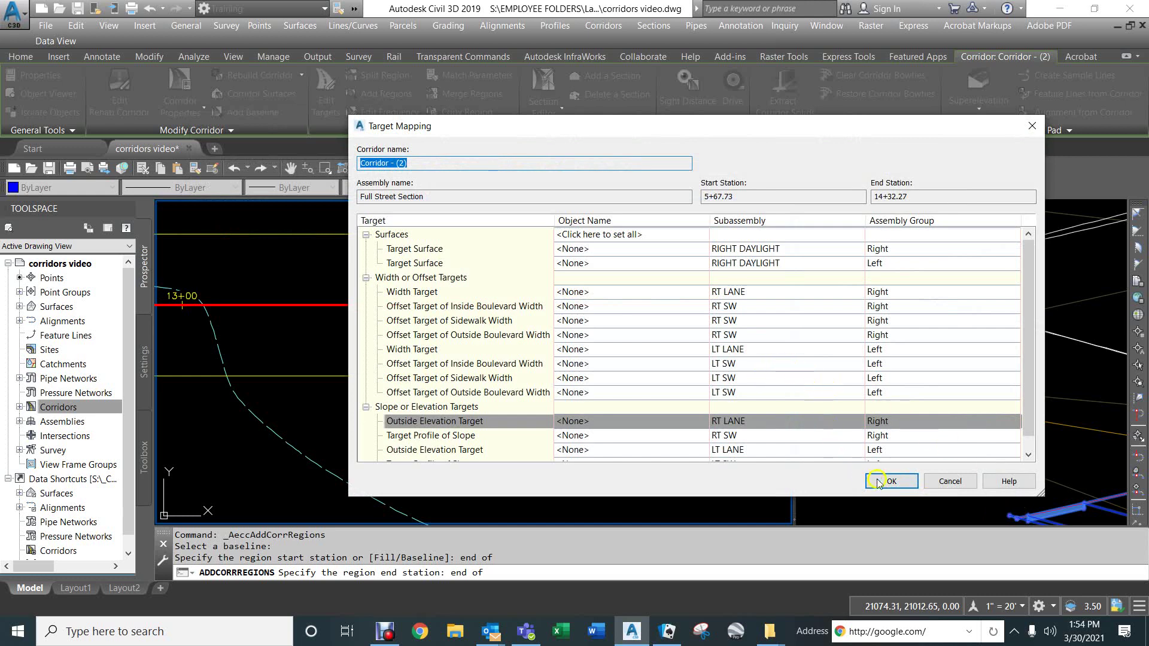
left_click(889, 483)
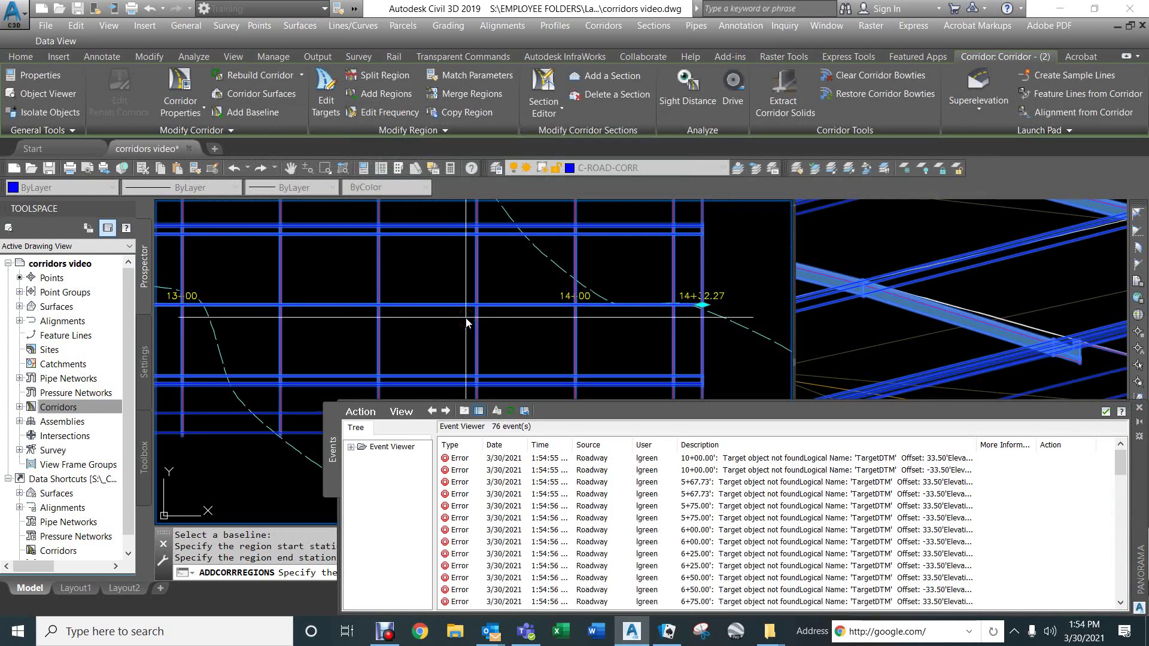
Dismiss the corridor event list and finish adding regions to the Road B baseline
left_click(1103, 411)
scroll(508, 323, "down", 6)
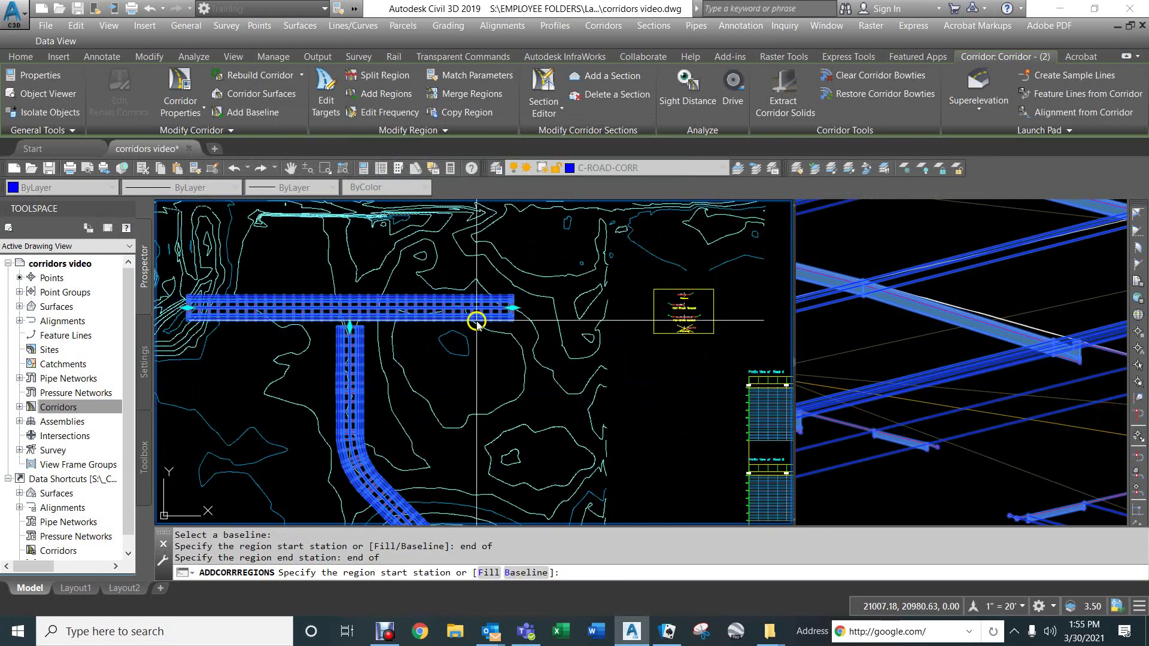
middle_click_drag(354, 319, 489, 285)
scroll(489, 286, "up", 5)
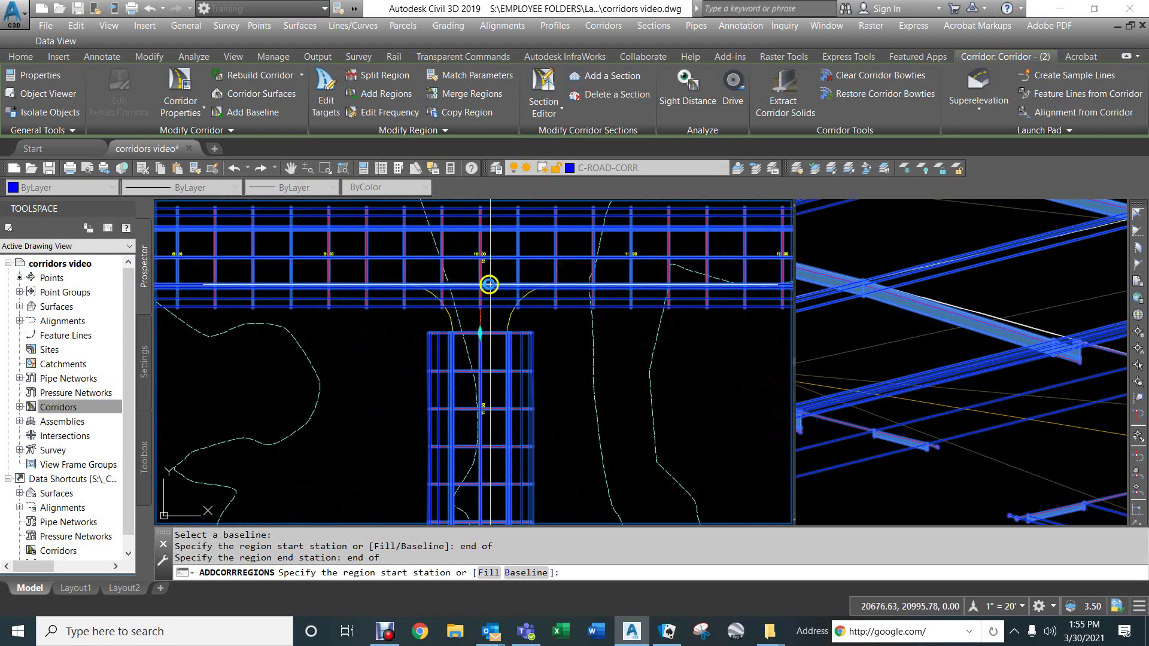
key("Escape")
key("Escape")
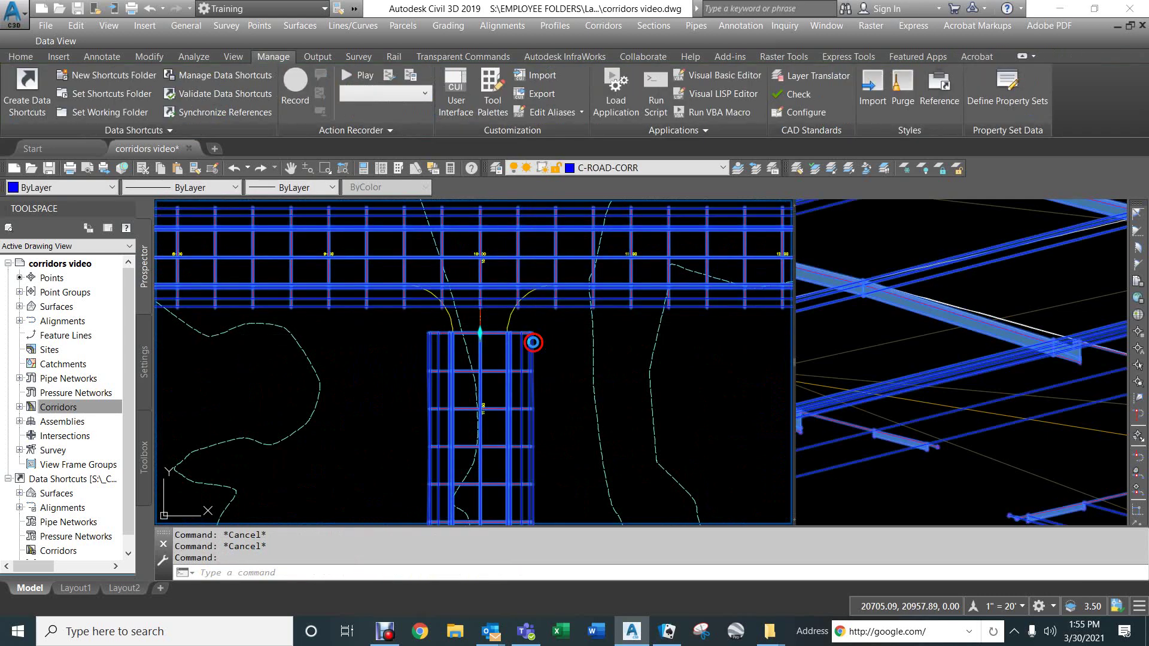
Select the corridor and examine where Road A meets Road B in both the plan and 3D views
left_click(533, 342)
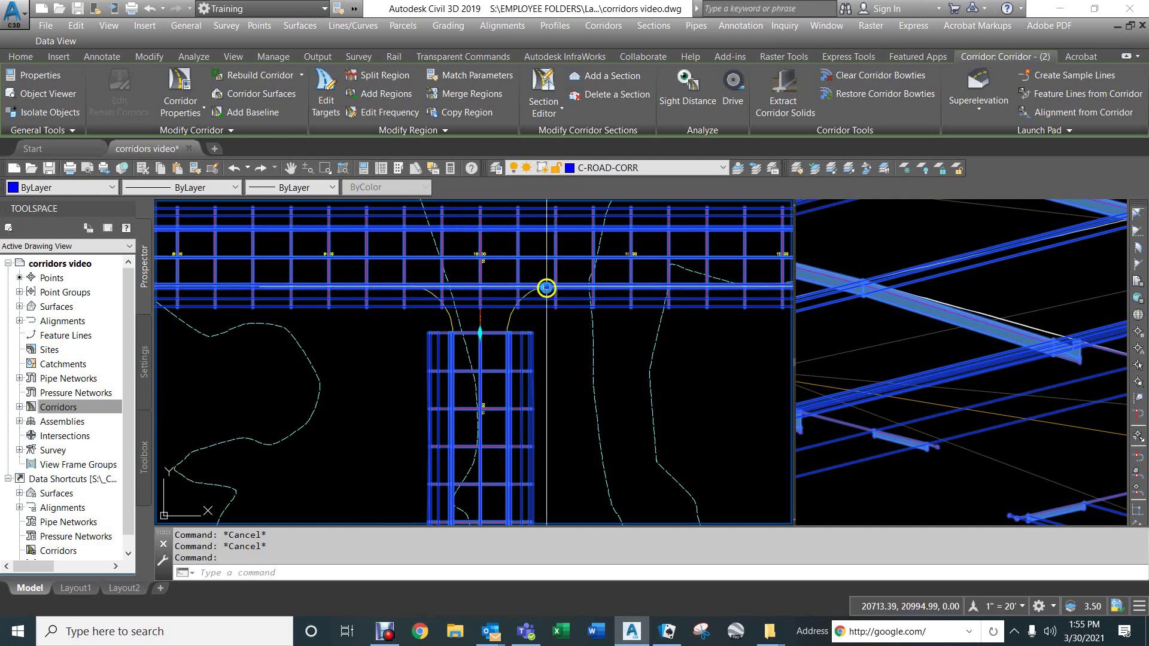
left_click(885, 328)
scroll(885, 327, "down", 6)
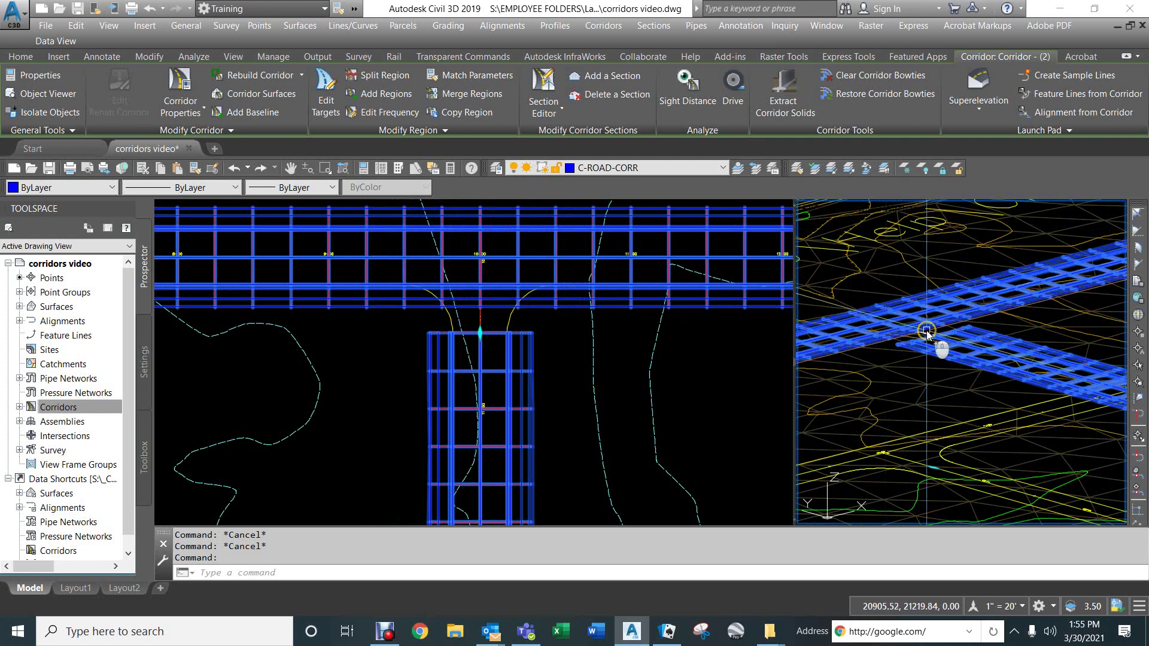
mouse_move(926, 333)
middle_mouse_down()
mouse_move(939, 333)
mouse_move(910, 313)
mouse_move(943, 328)
middle_mouse_up()
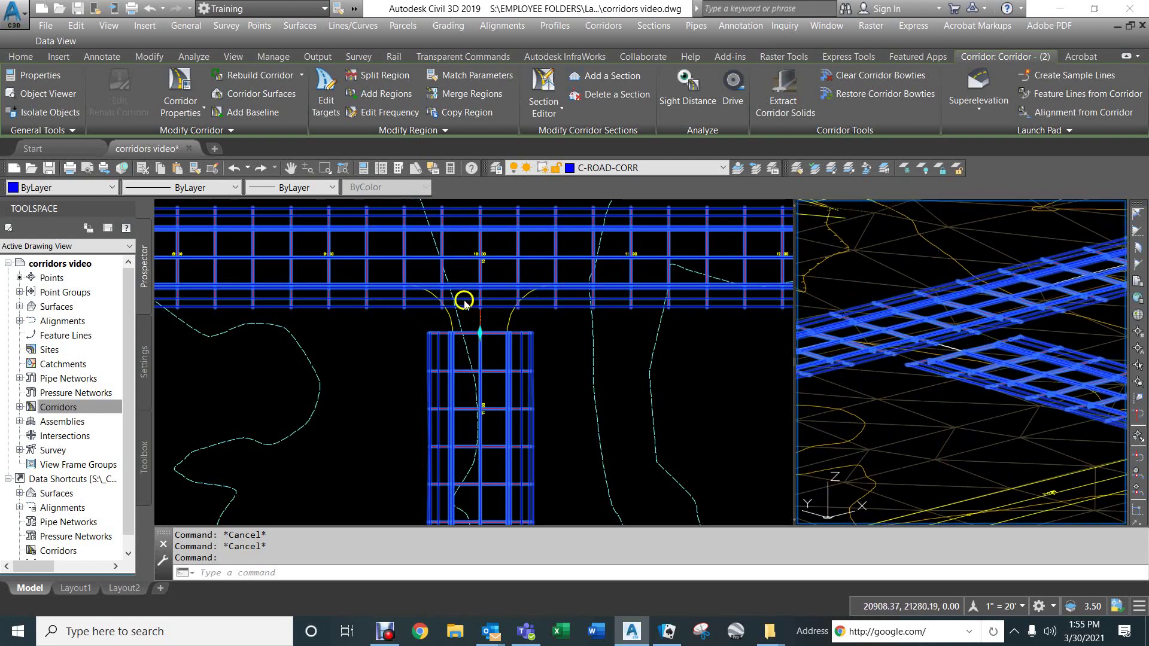
left_click(375, 342)
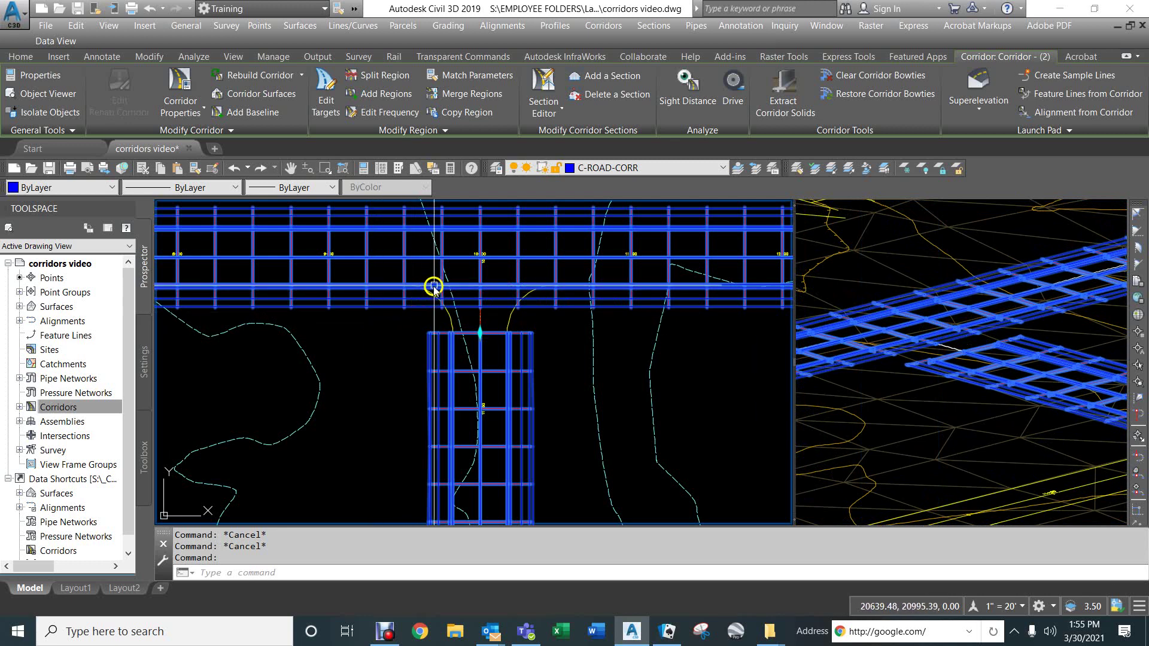
key("Escape")
Split the Road B Full Street Section region at the west curb return's endpoint, station 9+50.00, and dismiss the event list
left_click(421, 304)
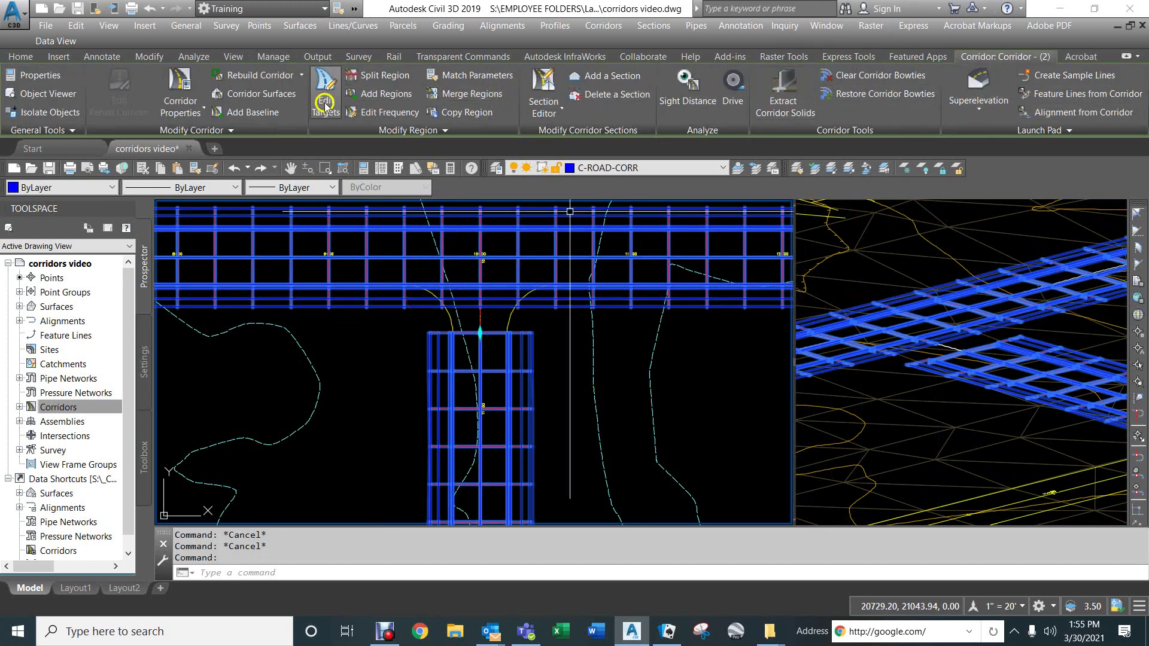
left_click(359, 83)
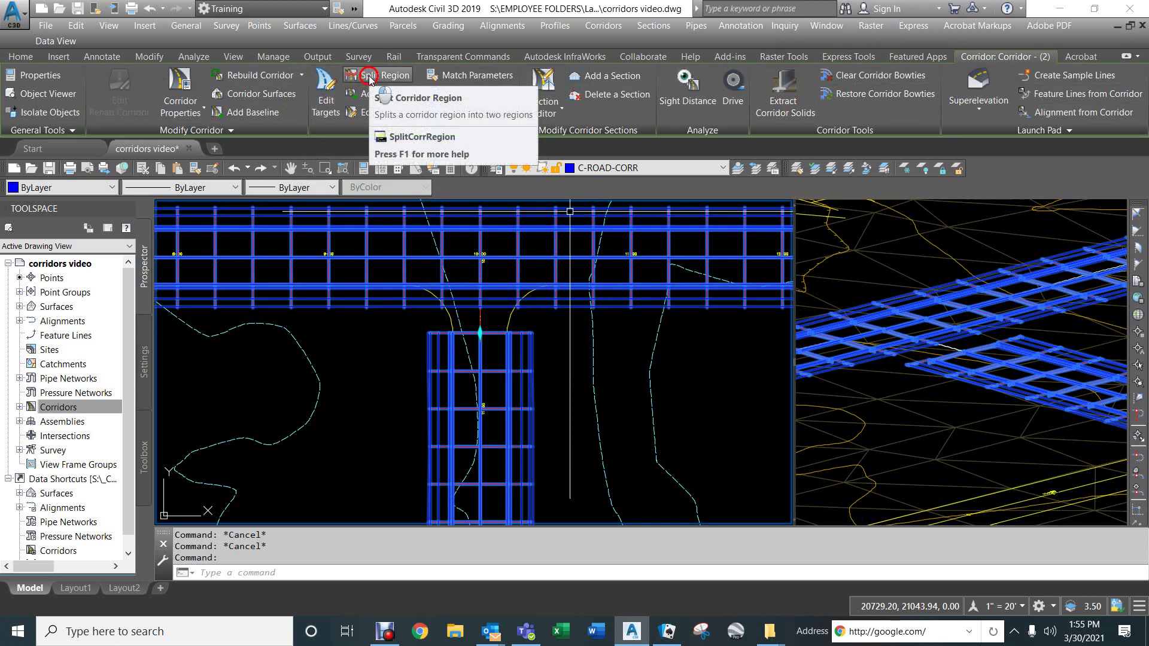
left_click(370, 79)
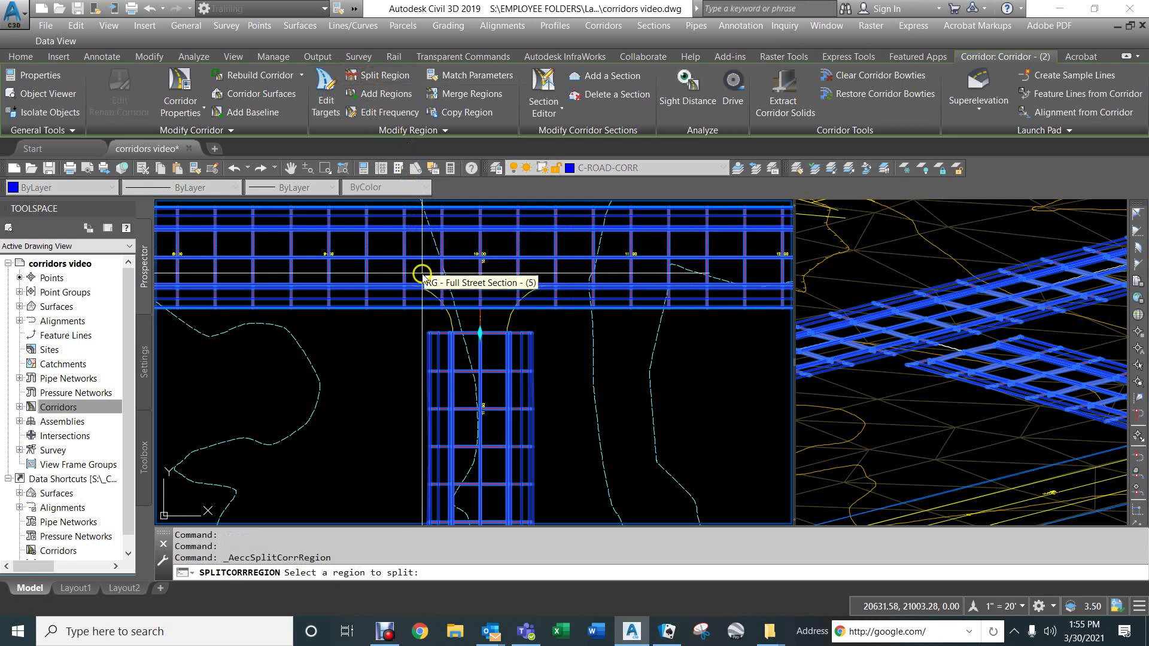
scroll(423, 279, "down", 5)
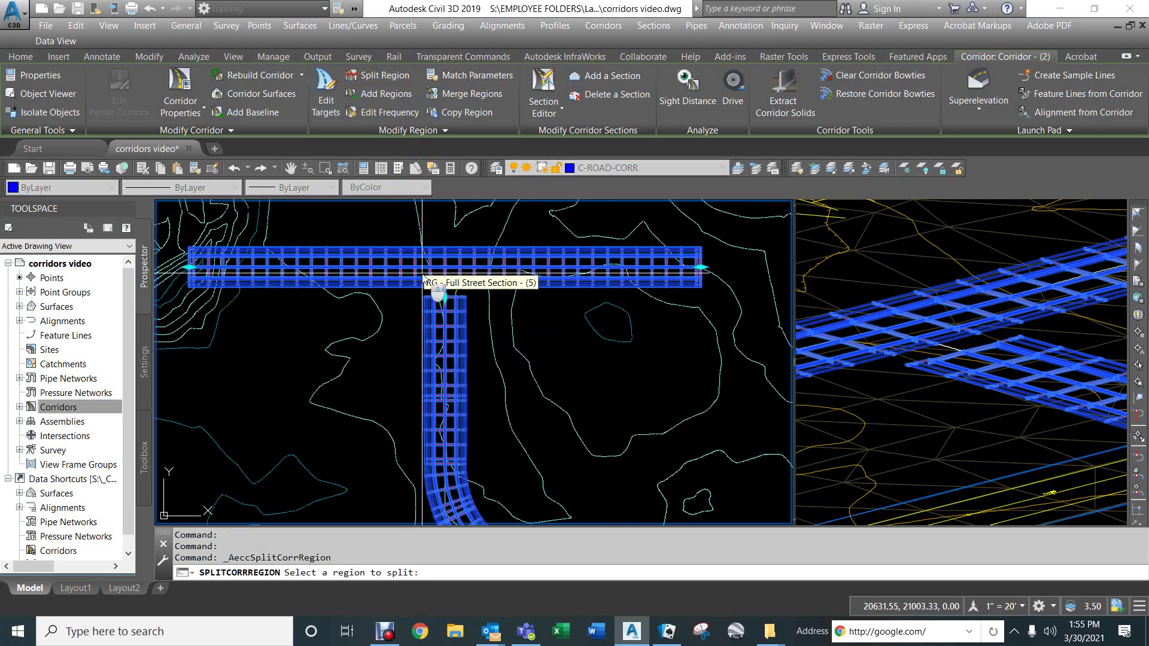
left_click(432, 308)
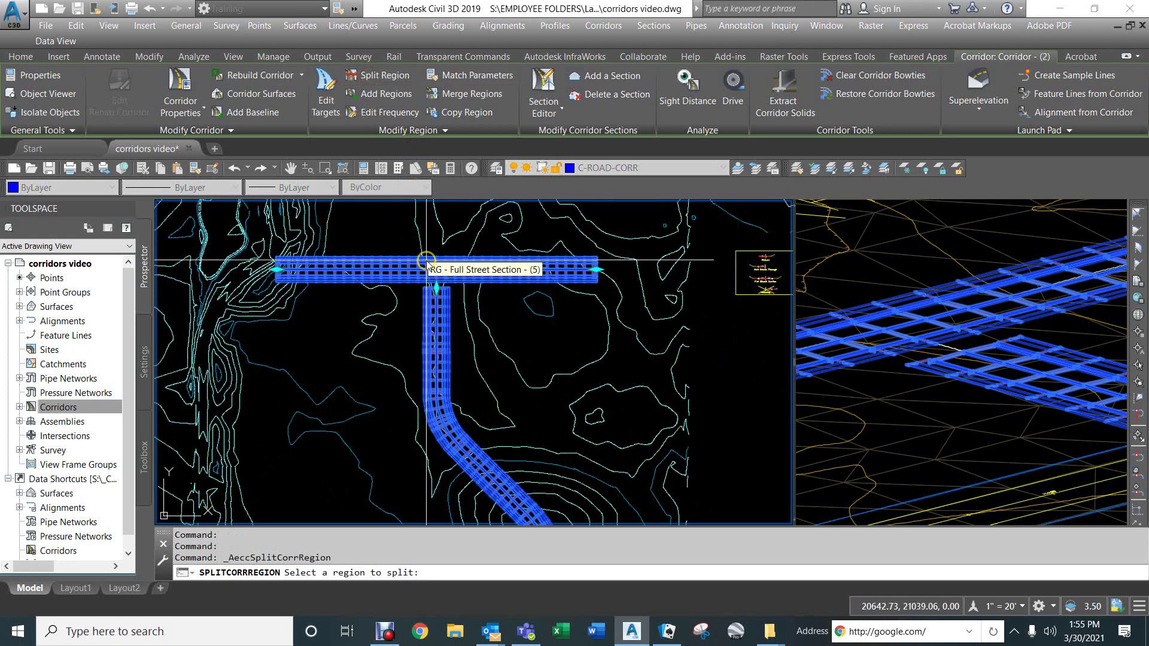
left_click(428, 298)
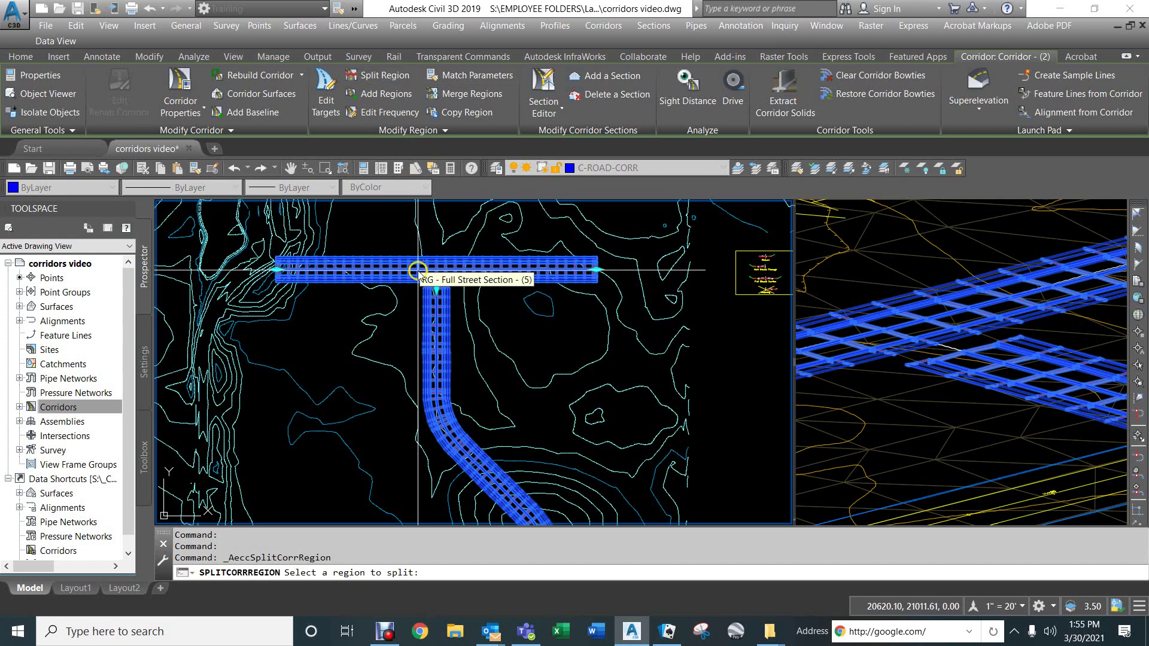
scroll(419, 277, "up", 5)
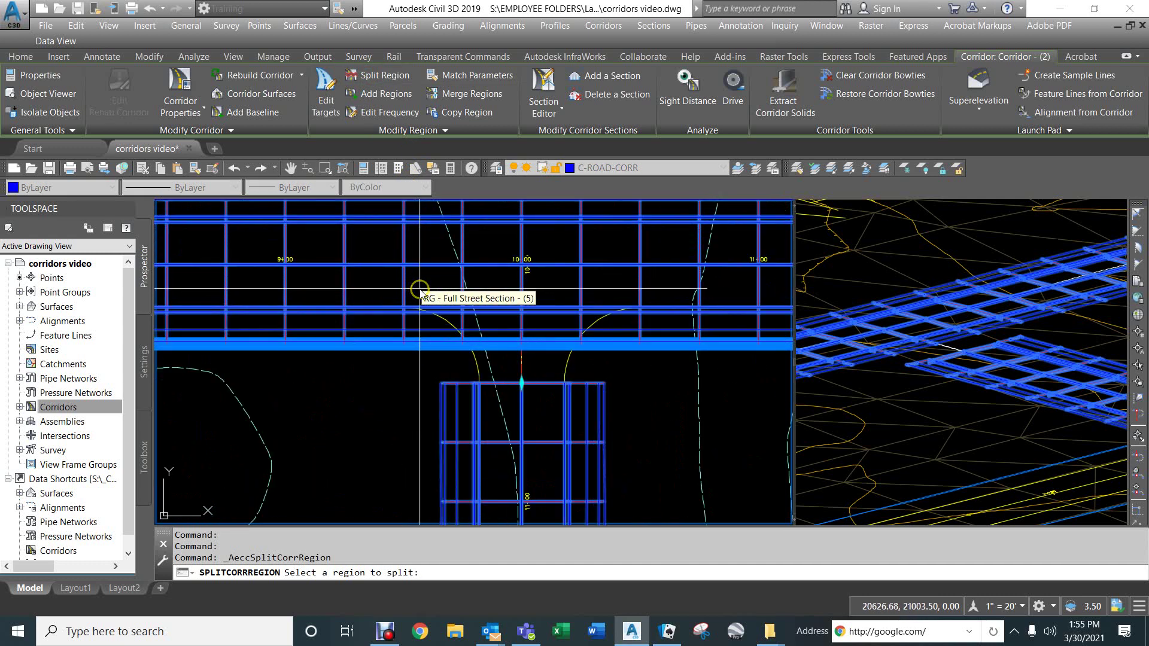
scroll(419, 276, "down", 2)
left_click(422, 271)
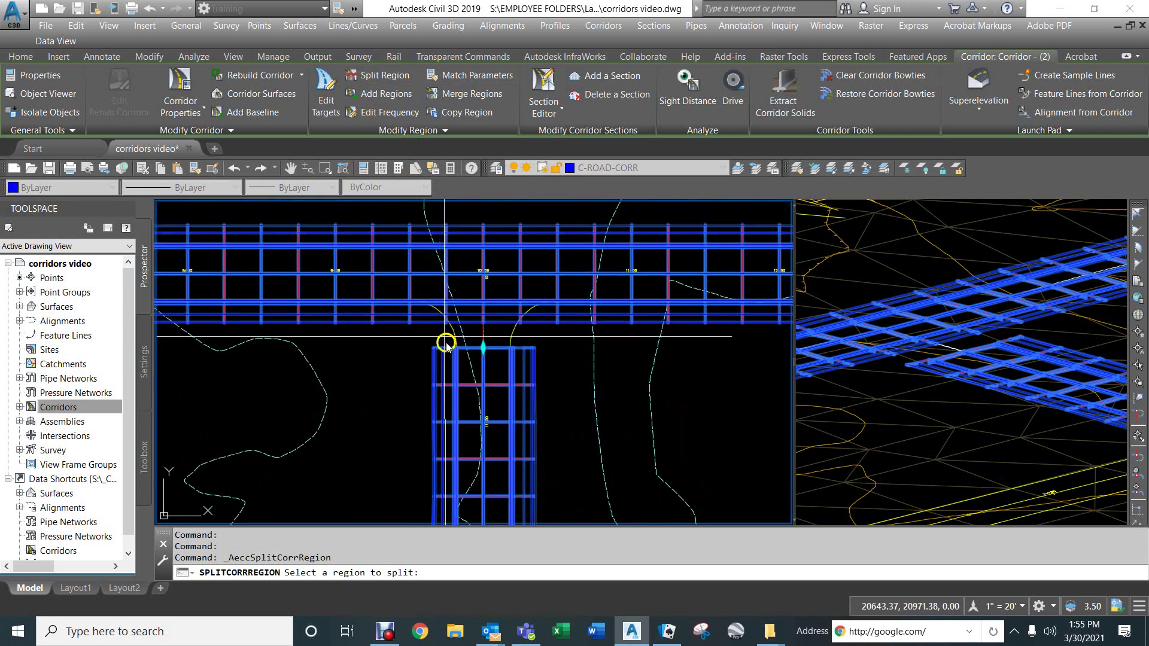
left_click(242, 290)
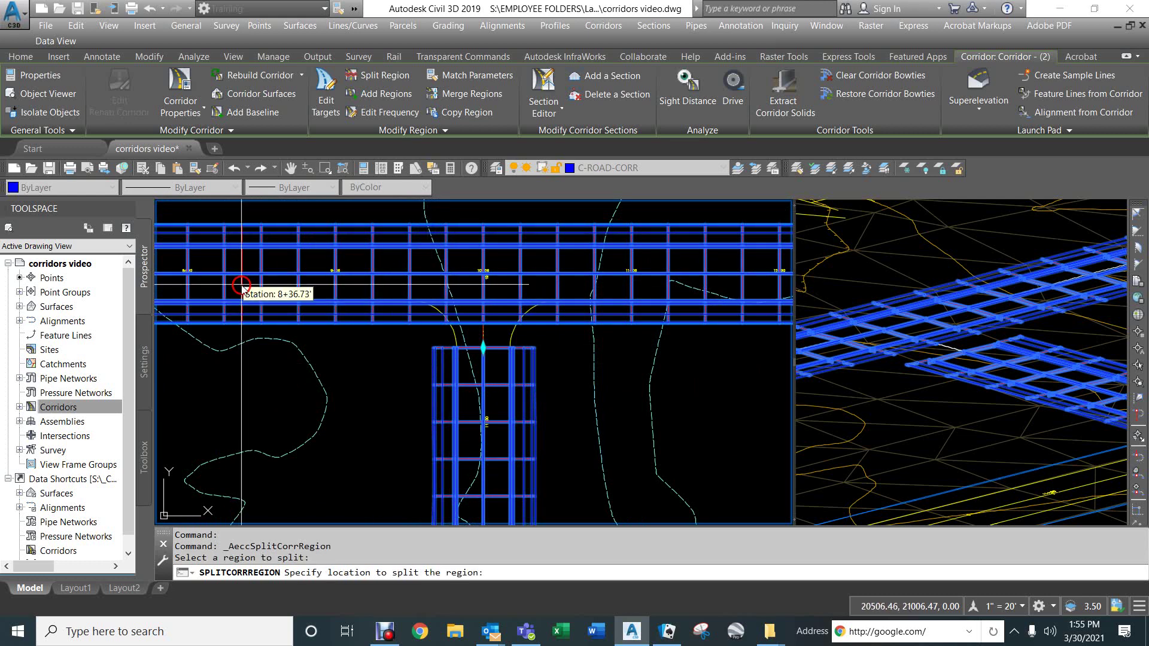
type("e")
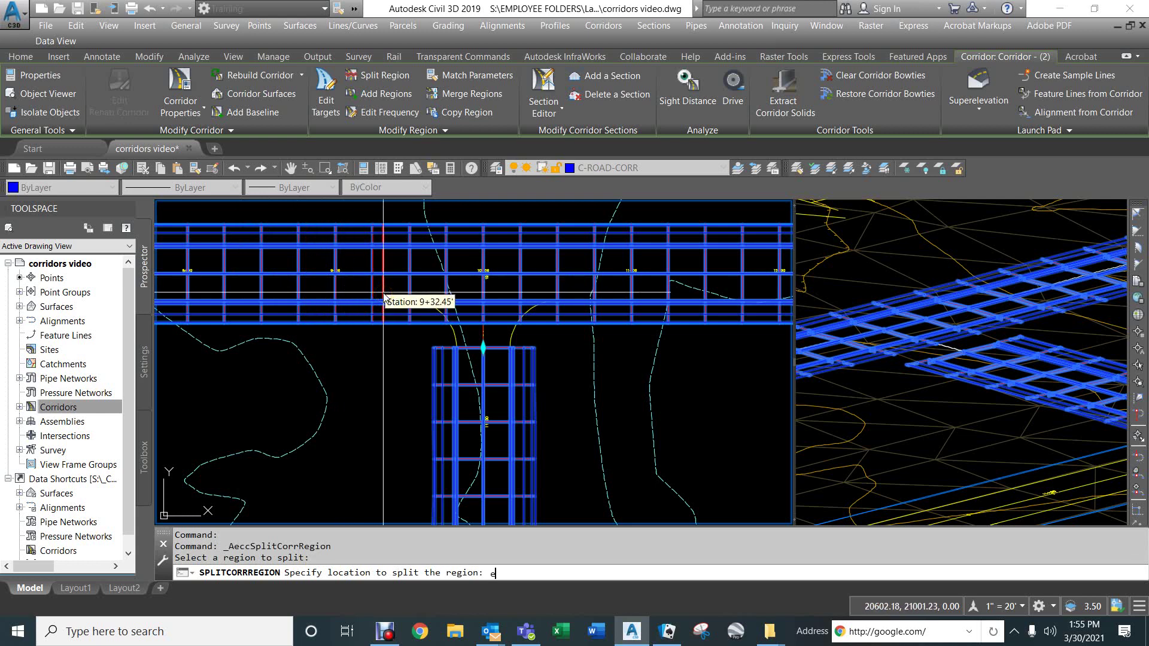
type("nd of")
scroll(421, 314, "up", 5)
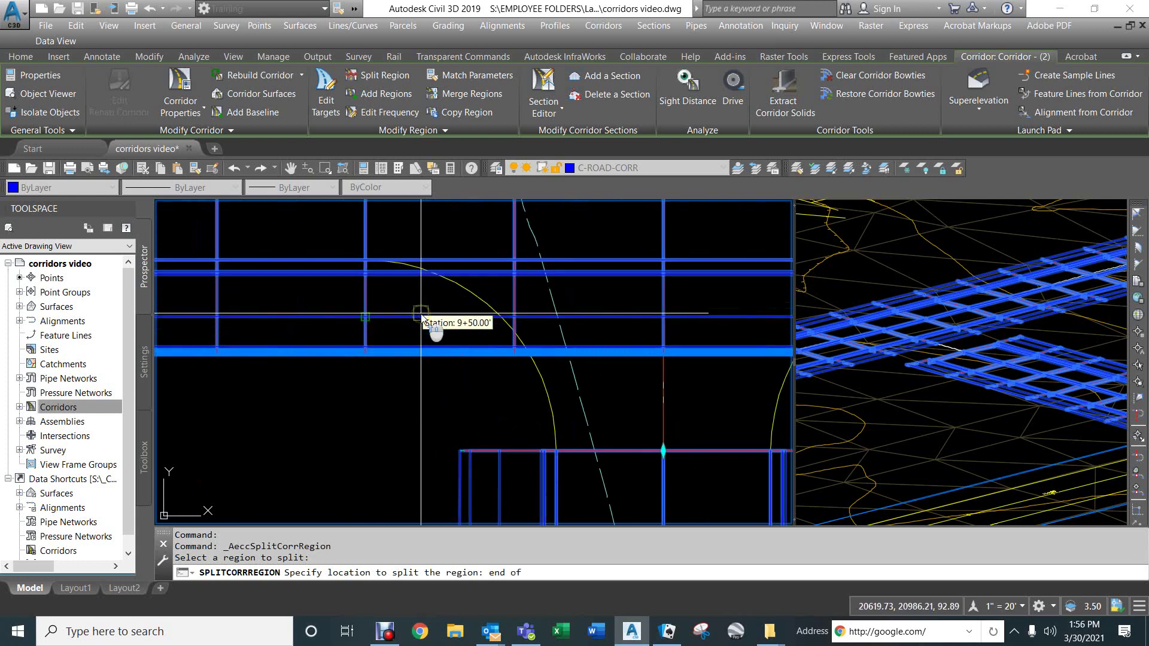
left_click(450, 287)
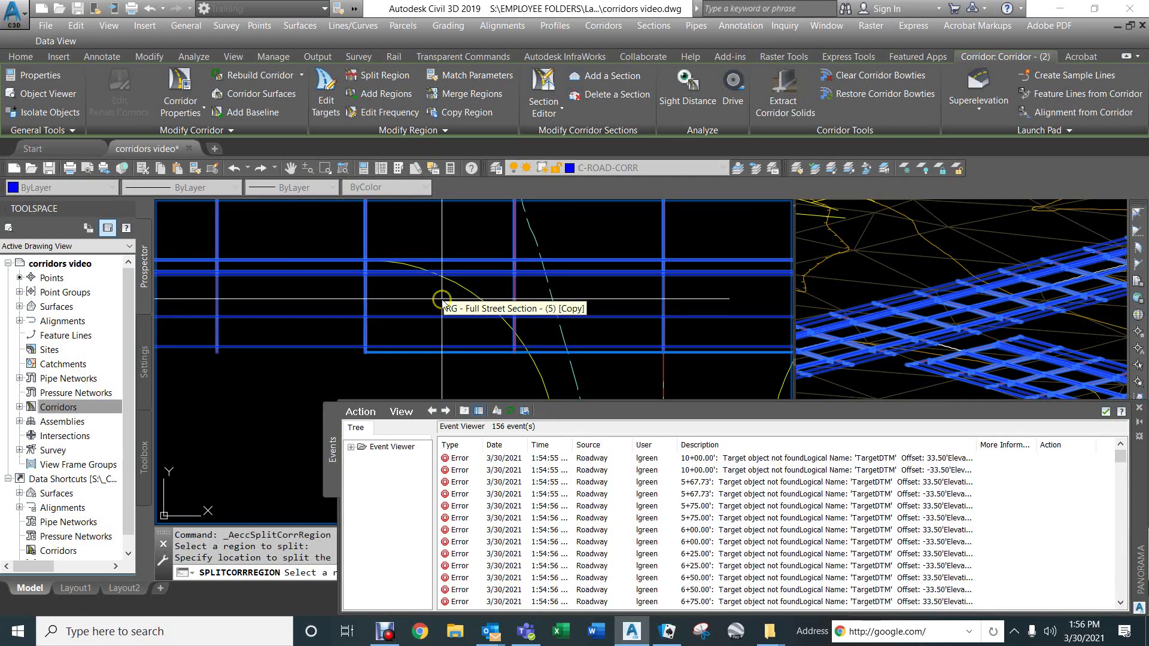
left_click(1104, 412)
Split the remaining eastern Road B region at the east curb return's endpoint, station 10+50.00, and finish splitting
scroll(500, 299, "down", 4)
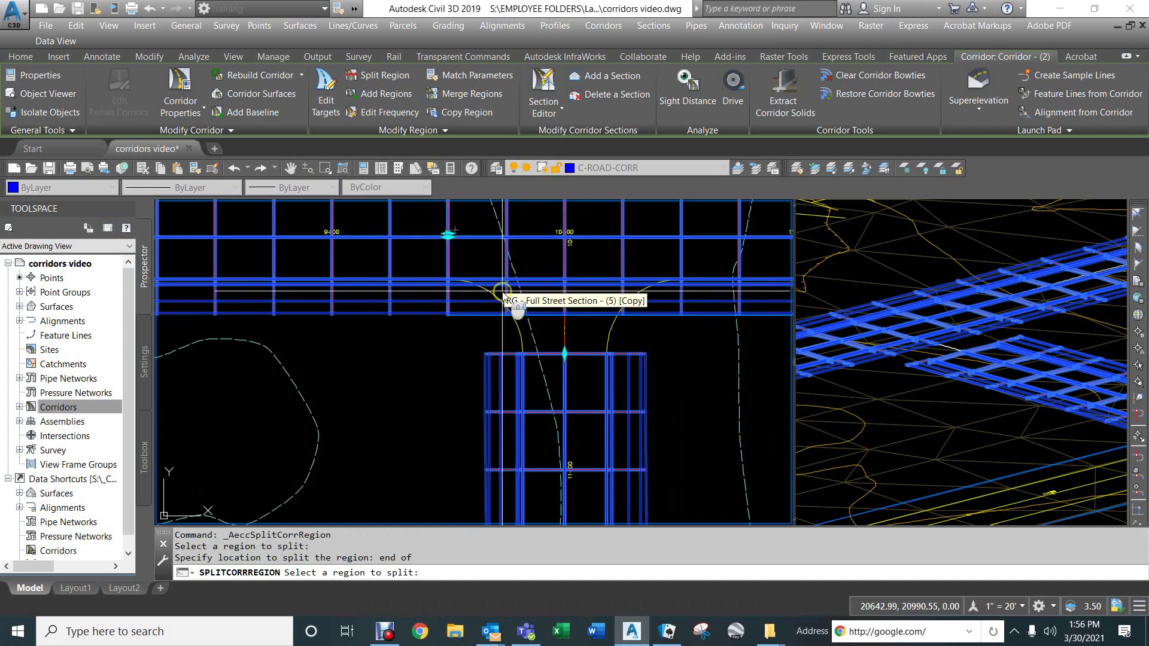
middle_click_drag(577, 287, 397, 341)
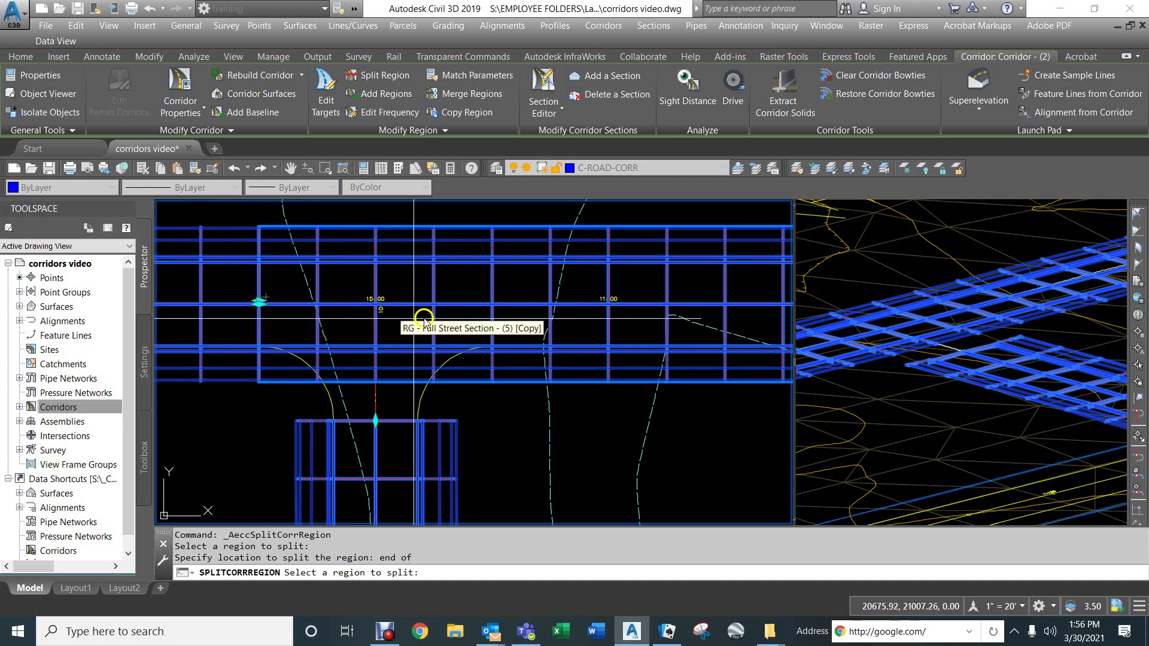
left_click(462, 320)
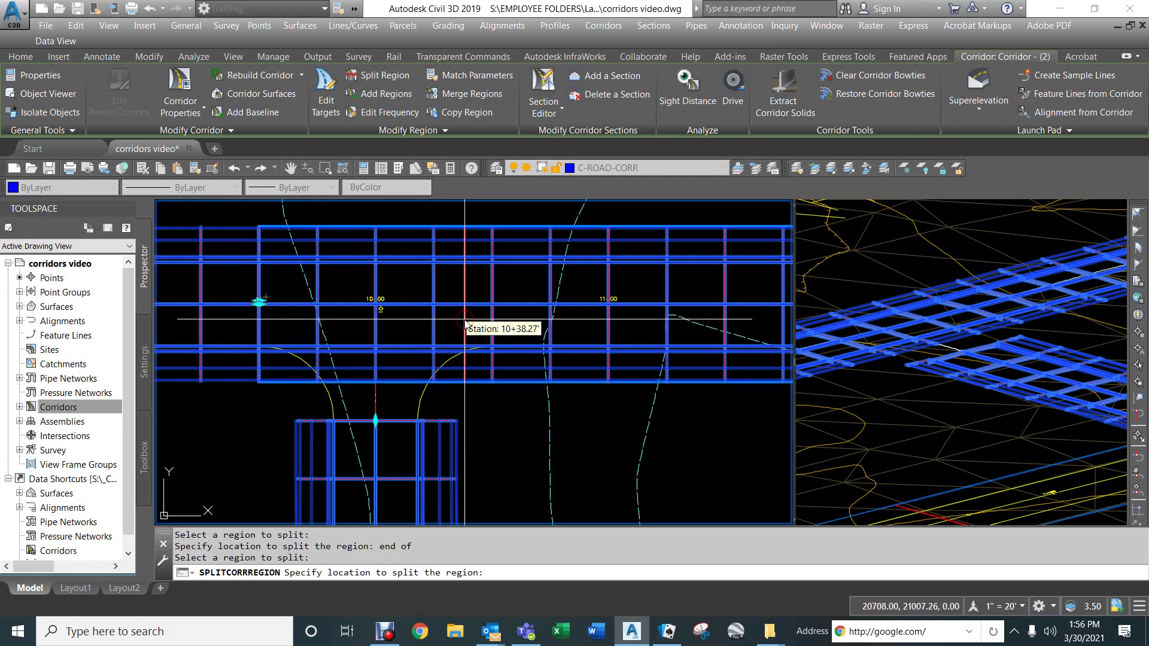
type("end")
key("Return")
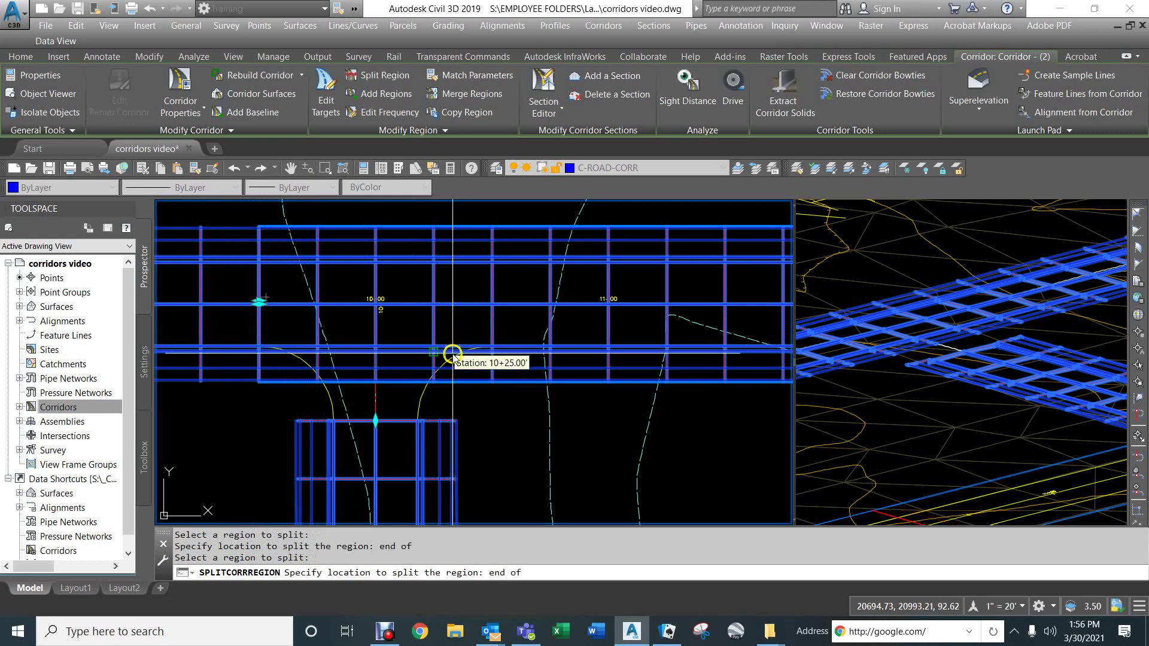
scroll(449, 354, "up", 2)
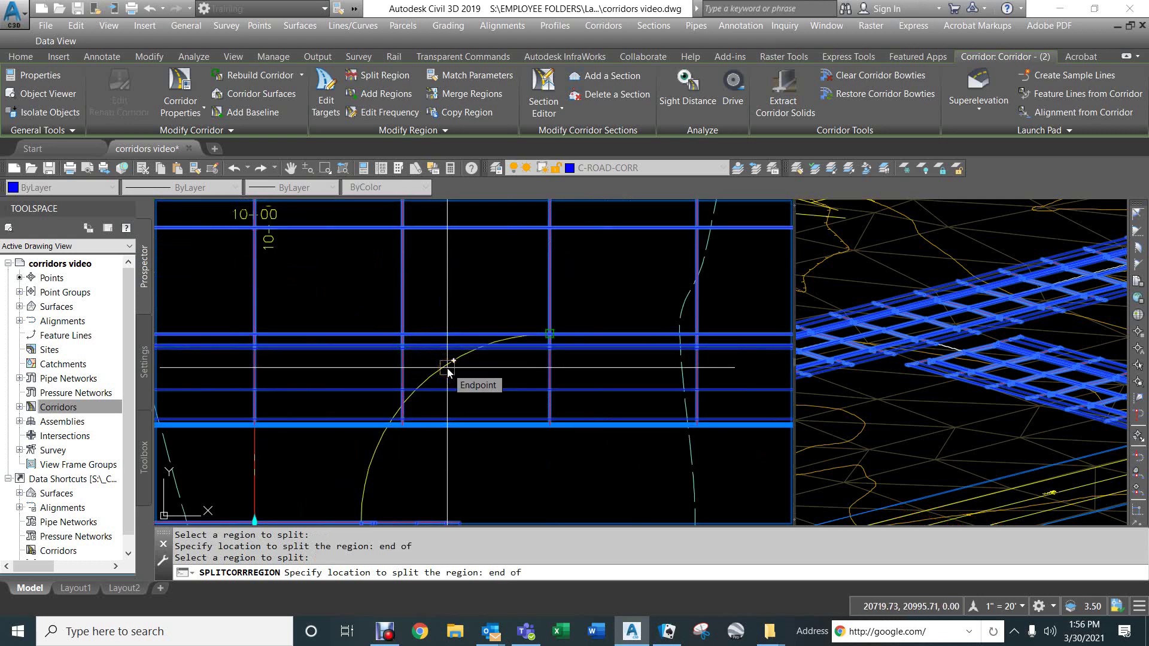
left_click(447, 369)
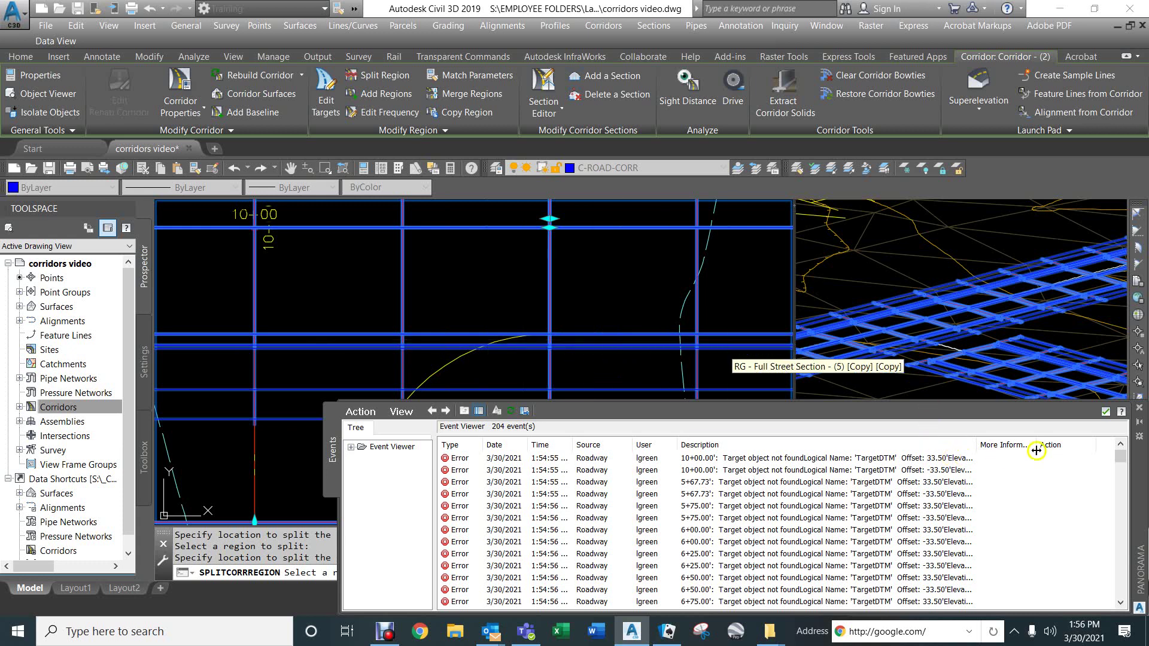
left_click(1106, 413)
key("Return")
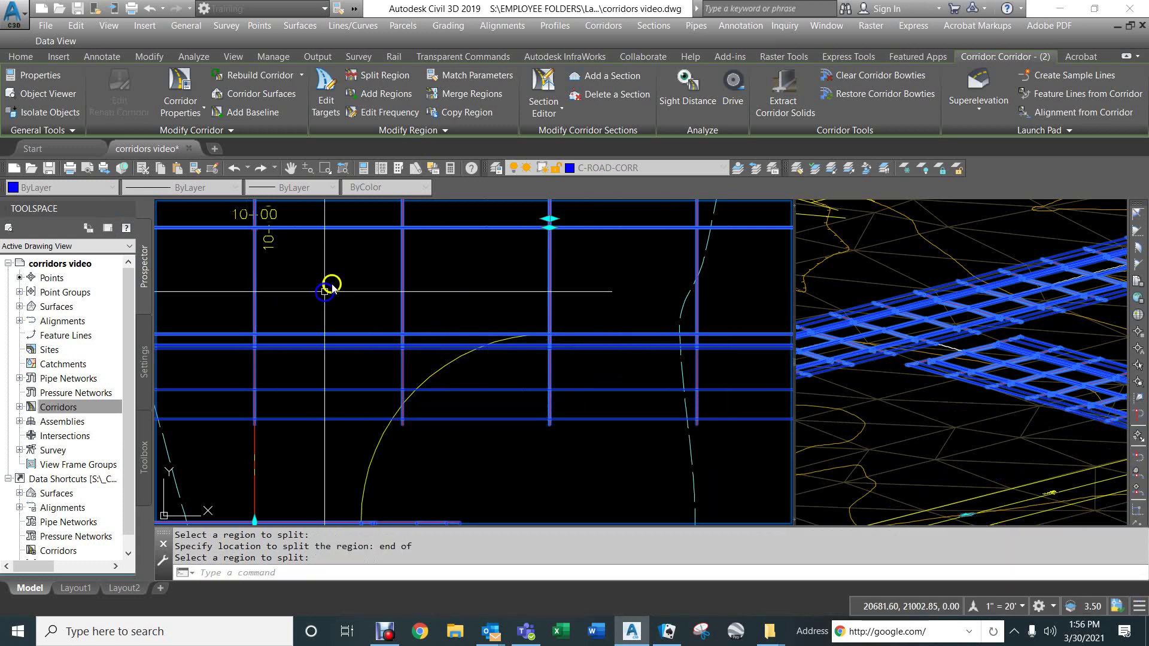
In the corridor properties, turn off the Road B region between stations 9+50.00 and 10+50.00 and apply the change
scroll(354, 295, "down", 3)
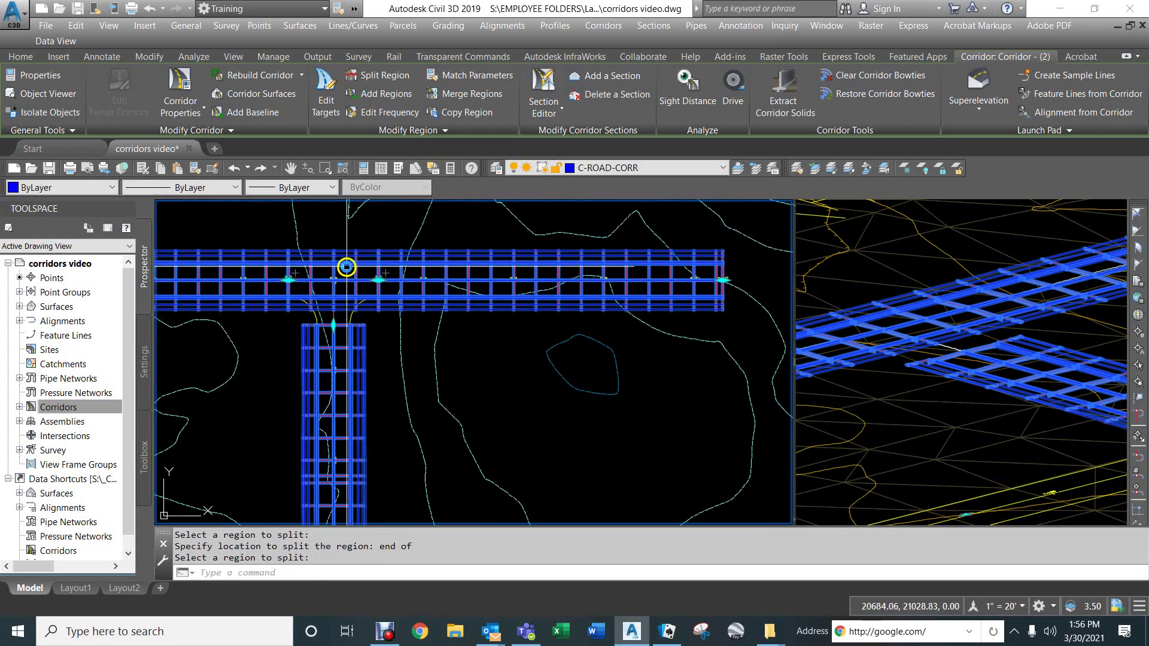
middle_click_drag(346, 267, 440, 287)
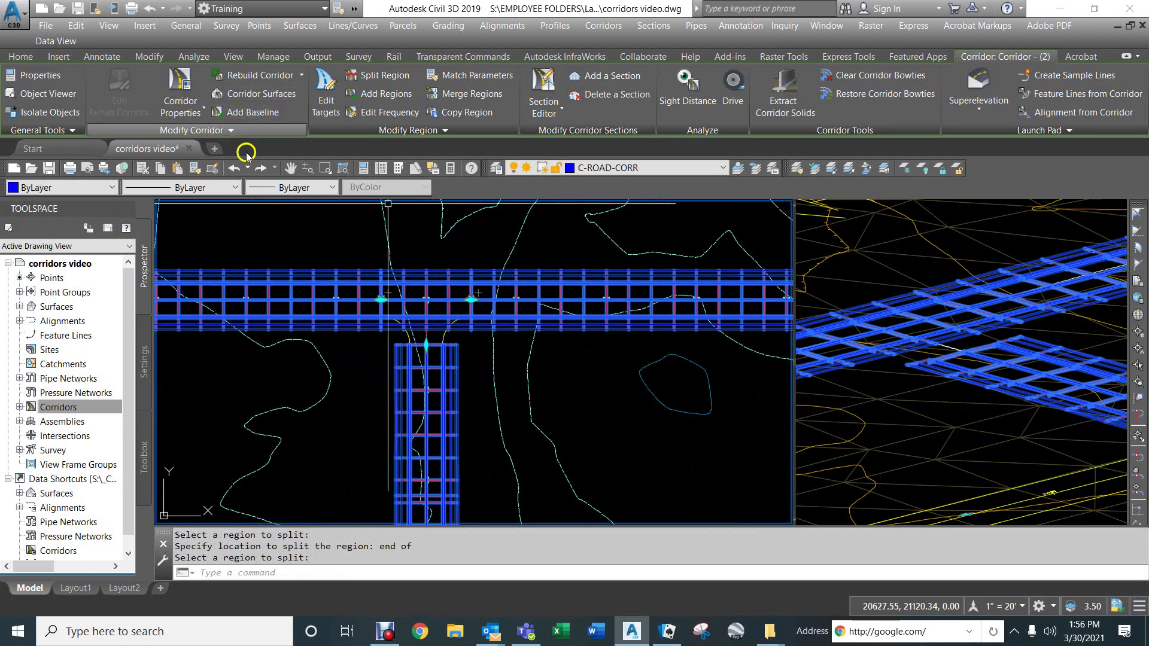
key("Escape")
key("Escape")
left_click(280, 273)
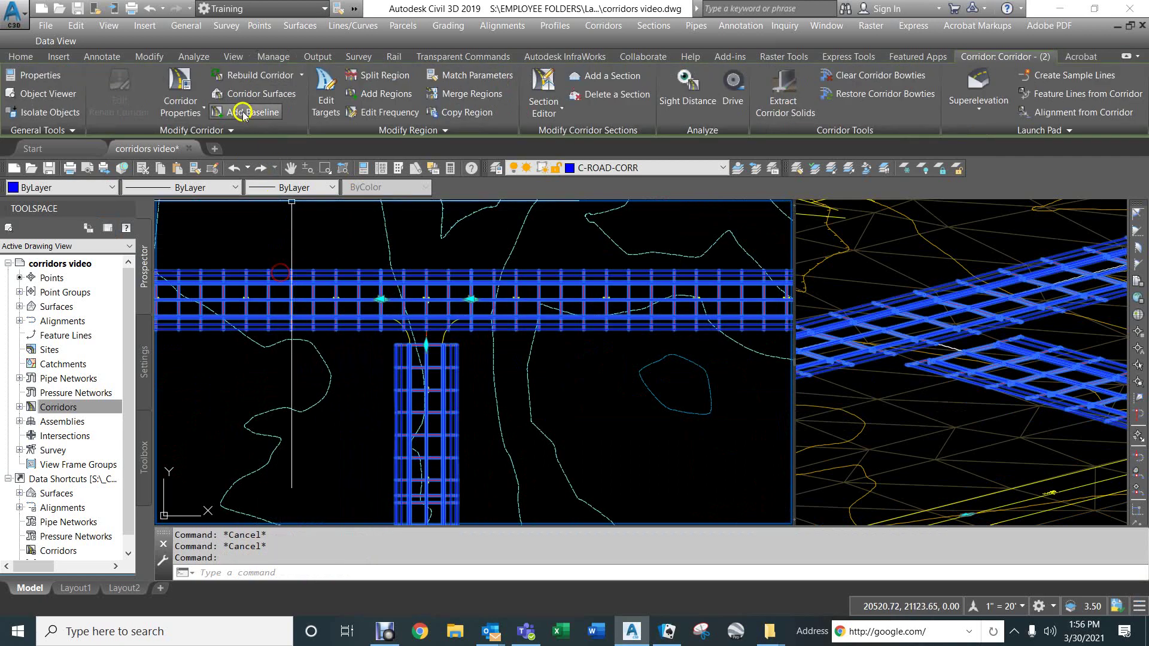
left_click(180, 108)
left_click(192, 144)
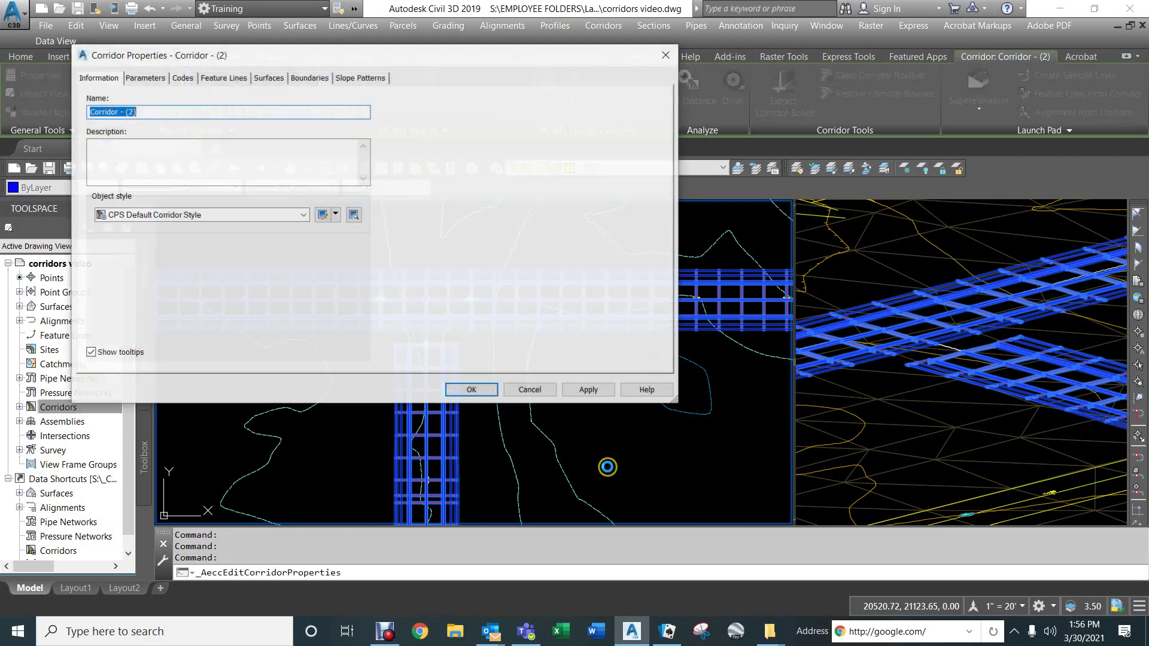
left_click(147, 79)
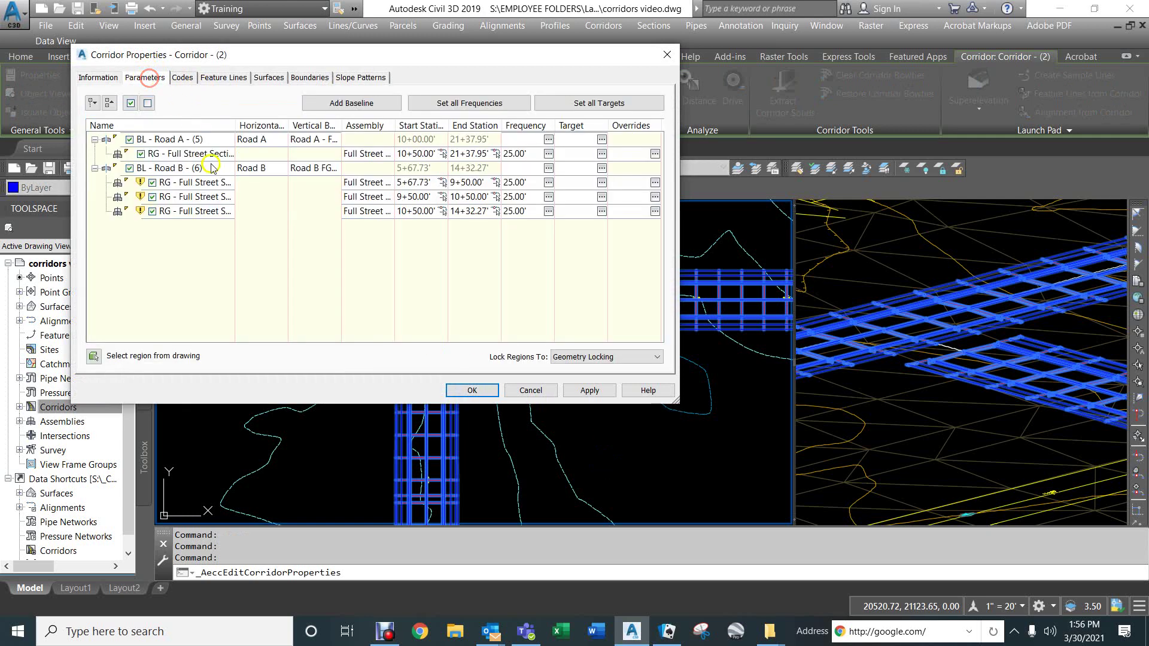
left_click(153, 195)
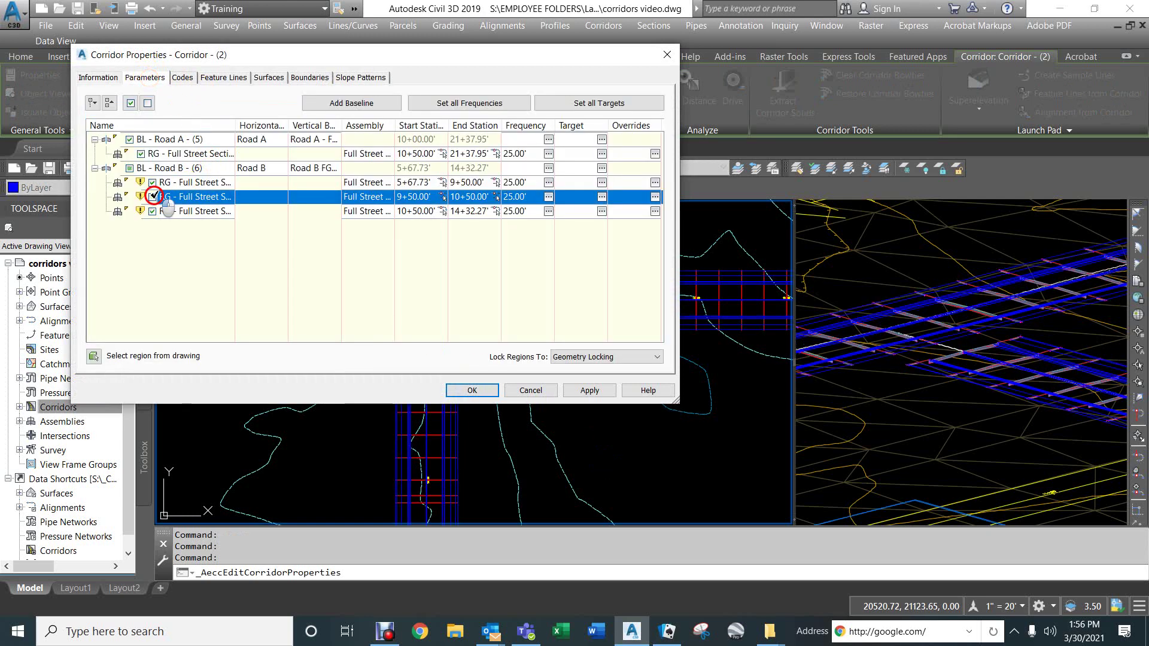
left_click(475, 391)
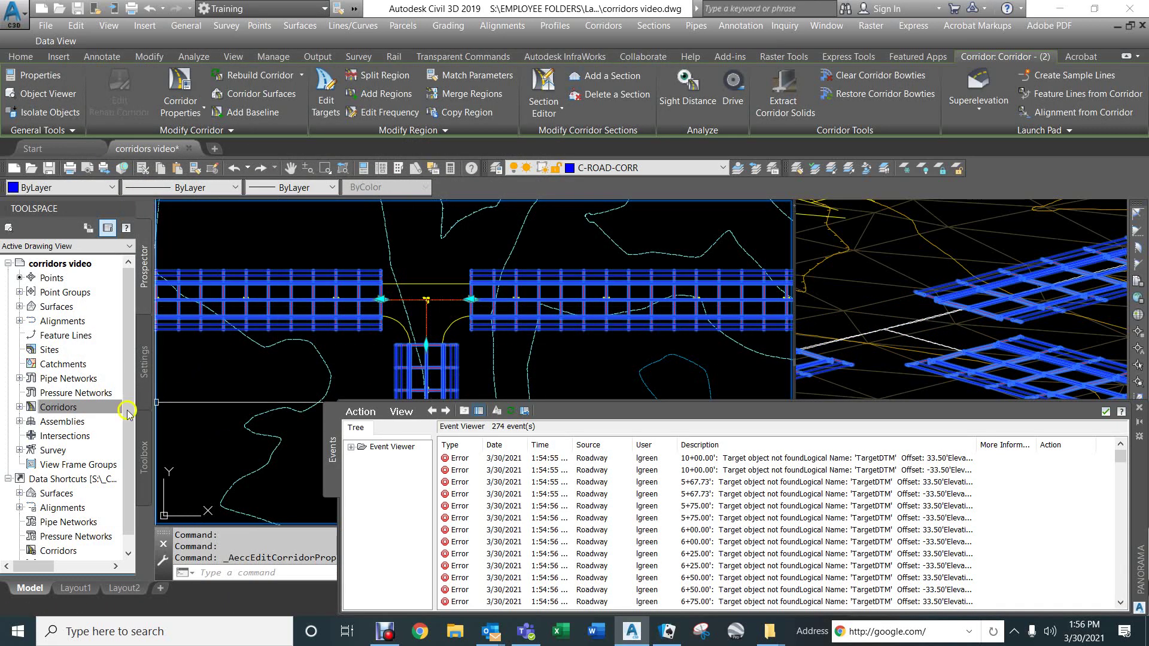
Set the corridor to rebuild automatically and dismiss the event list
left_click(20, 408)
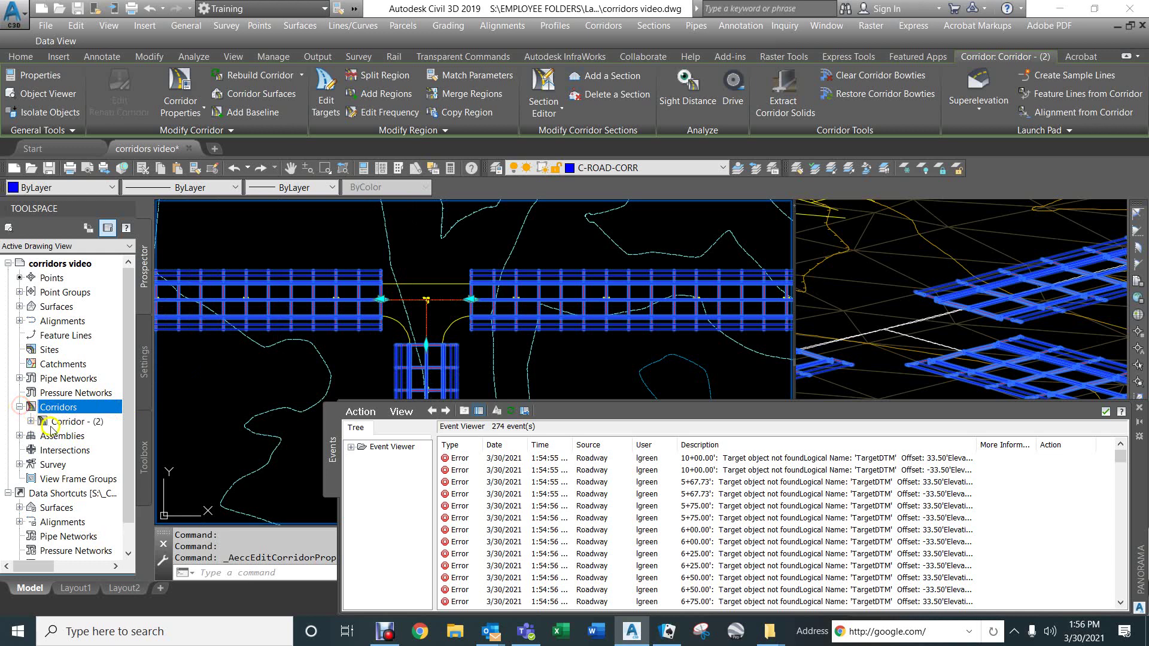
right_click(70, 423)
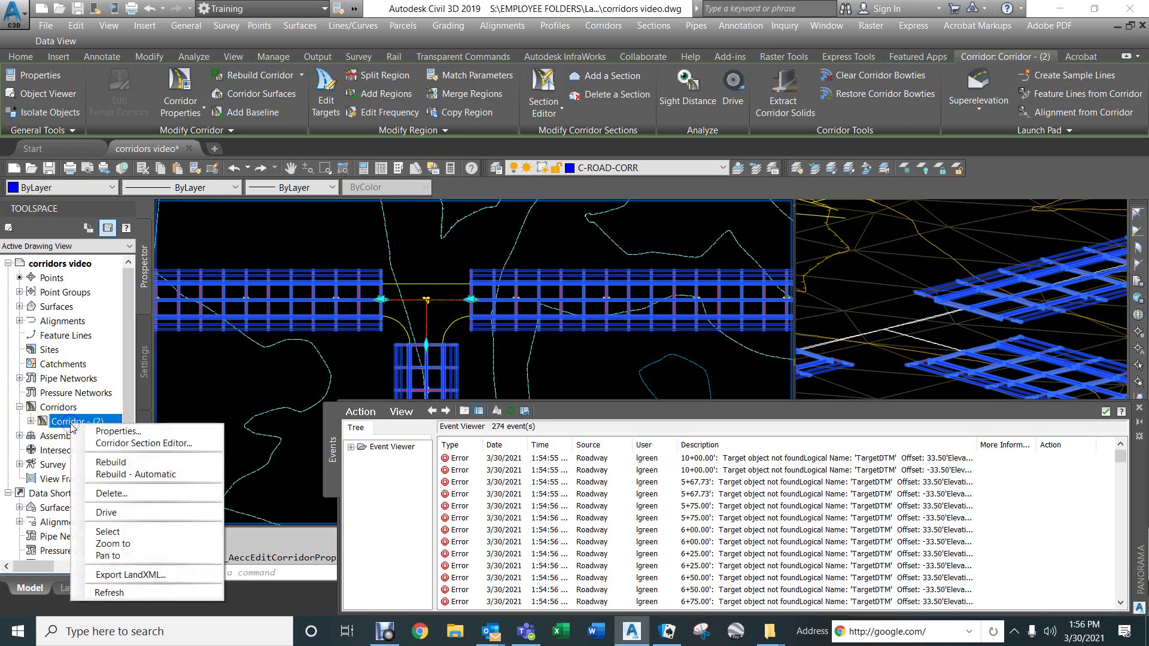
left_click(122, 474)
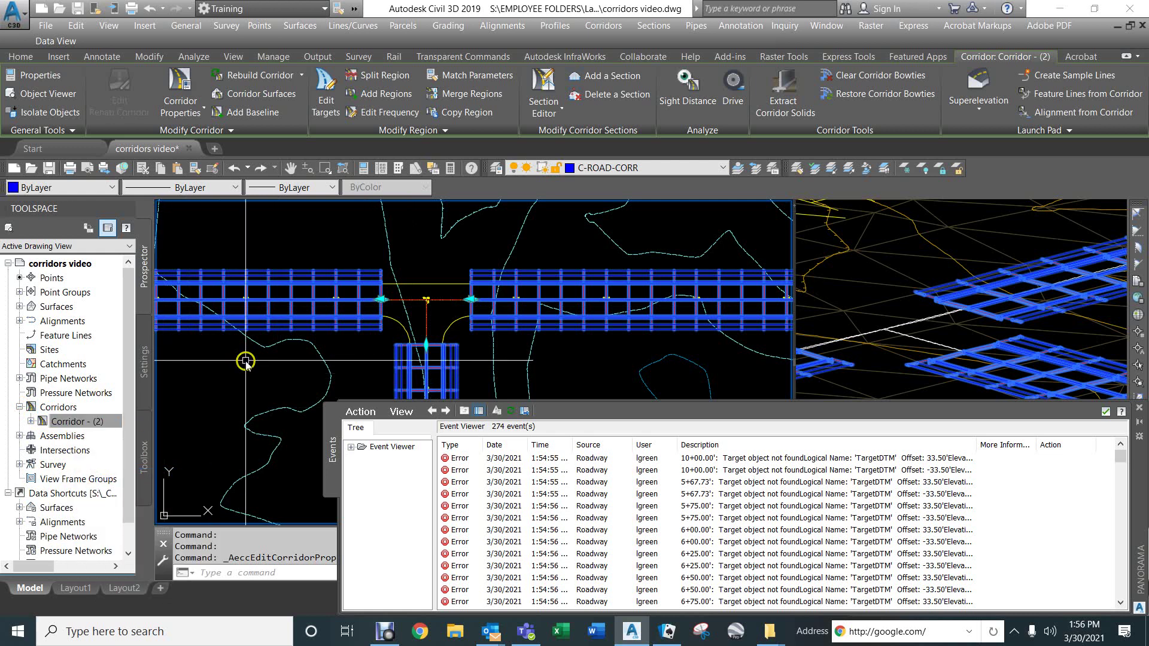
left_click(1063, 410)
left_click(1106, 412)
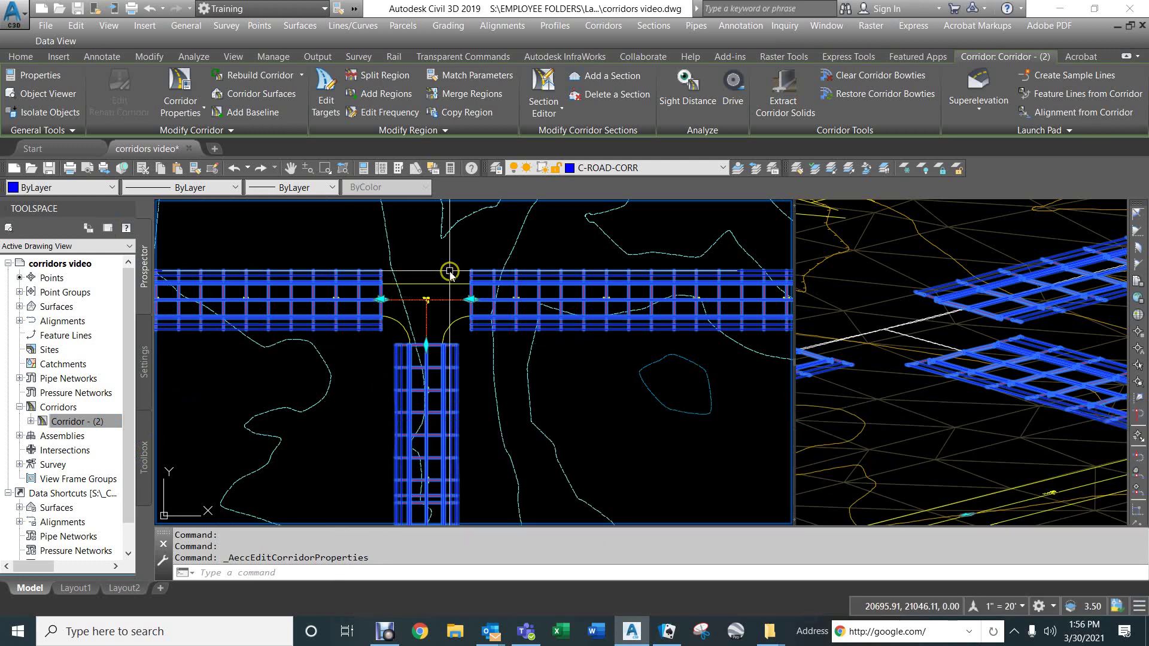
In the corridor properties, turn the Road B region between stations 9+50.00 and 10+50.00 back on
scroll(449, 326, "down", 2)
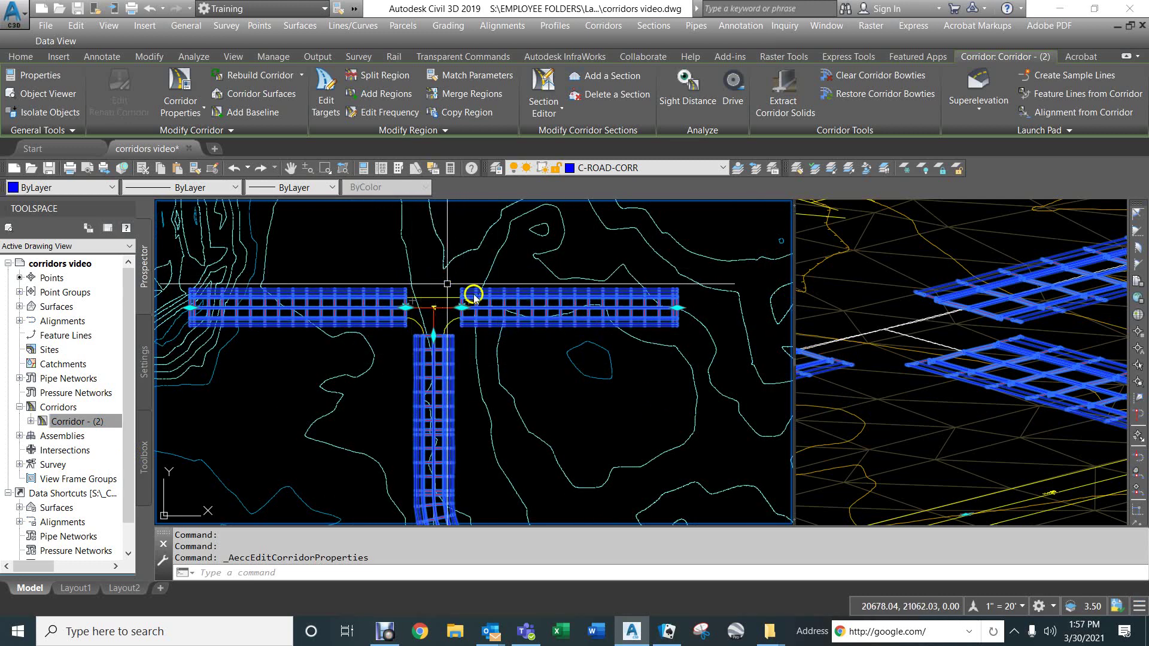
scroll(427, 304, "up", 6)
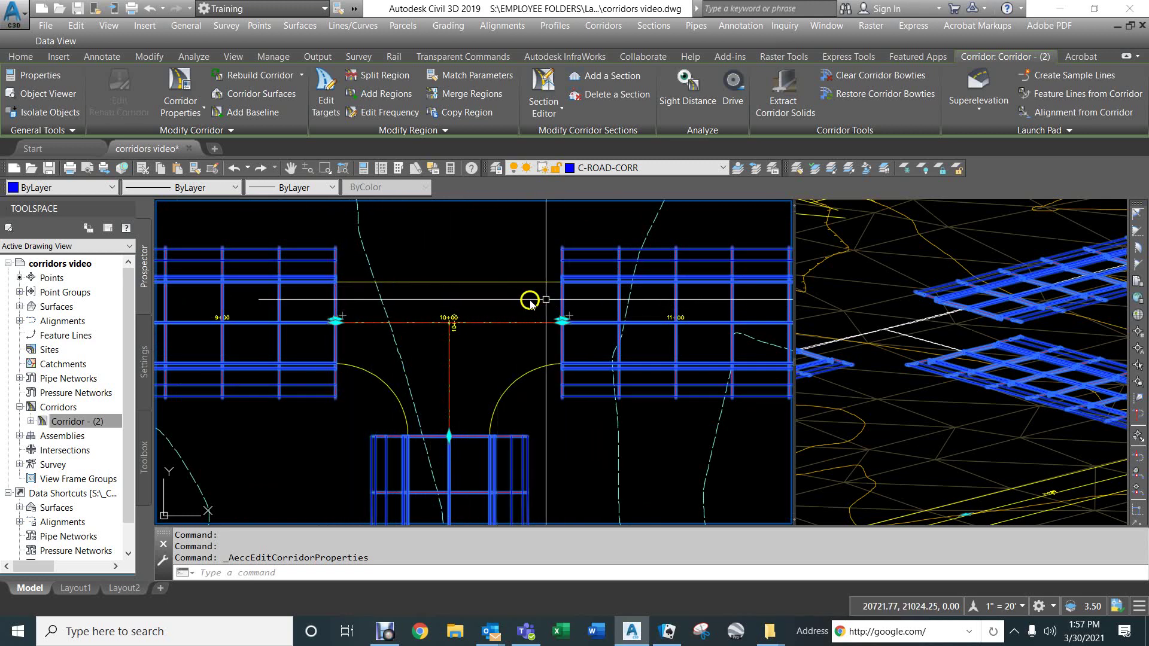
scroll(410, 290, "down", 5)
scroll(410, 293, "down", 4)
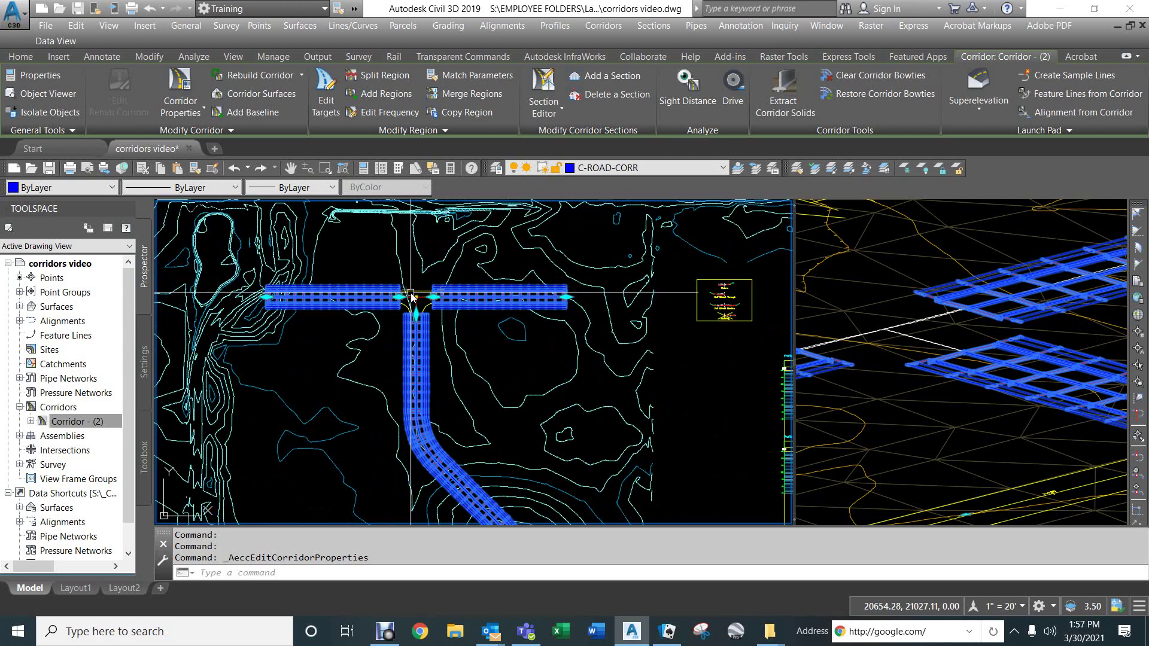
scroll(410, 294, "up", 8)
left_click(177, 89)
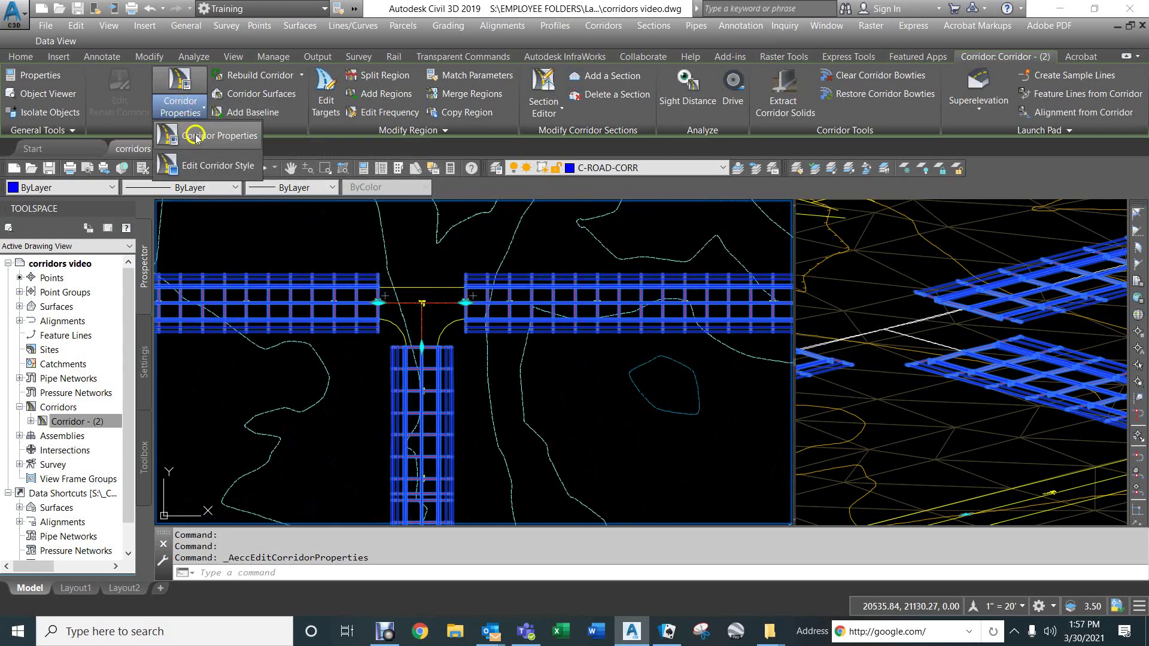
left_click(197, 136)
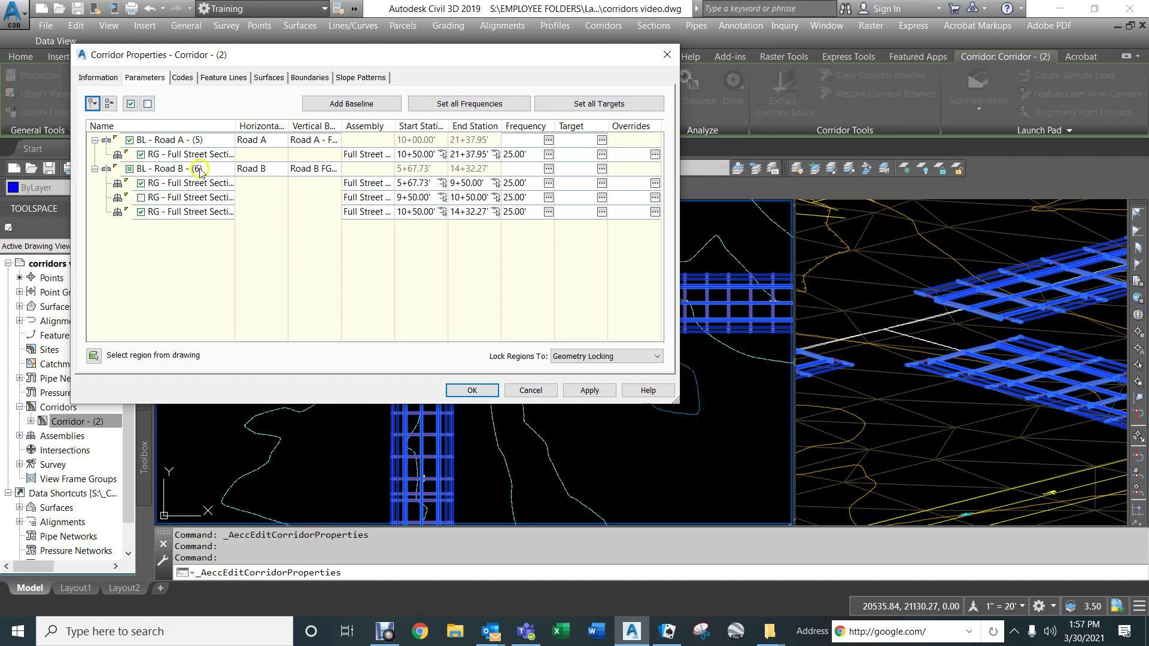
left_click(144, 198)
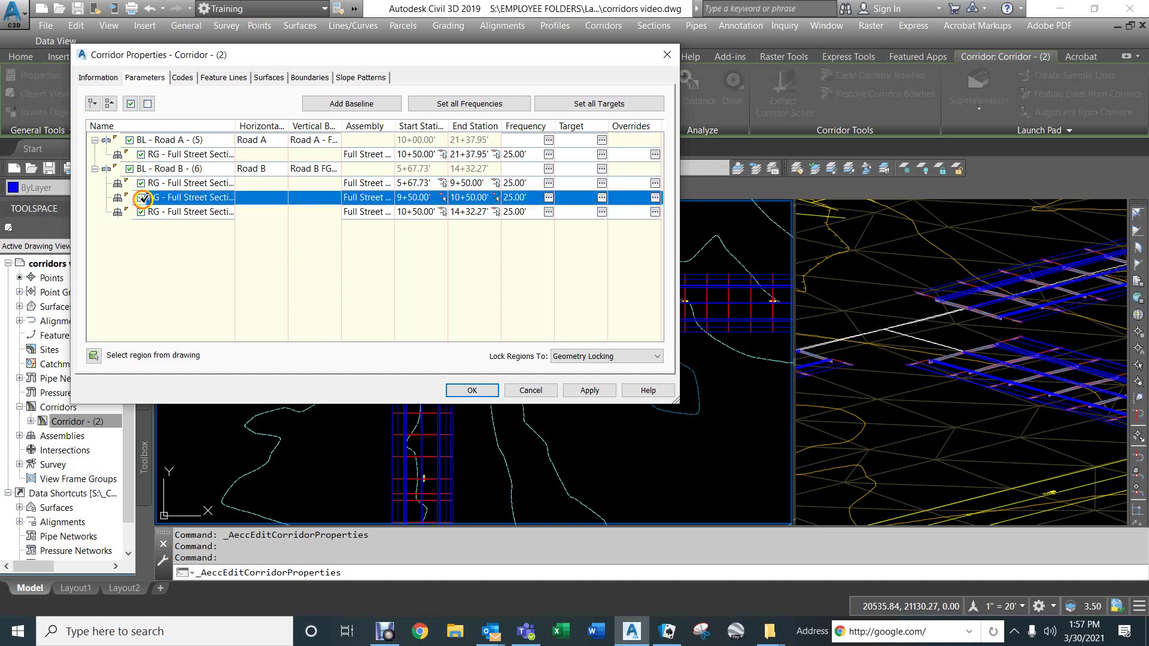
Assign the Half Street Through assembly to the 9+50.00 to 10+50.00 Road B region and accept the corridor properties
double_click(371, 198)
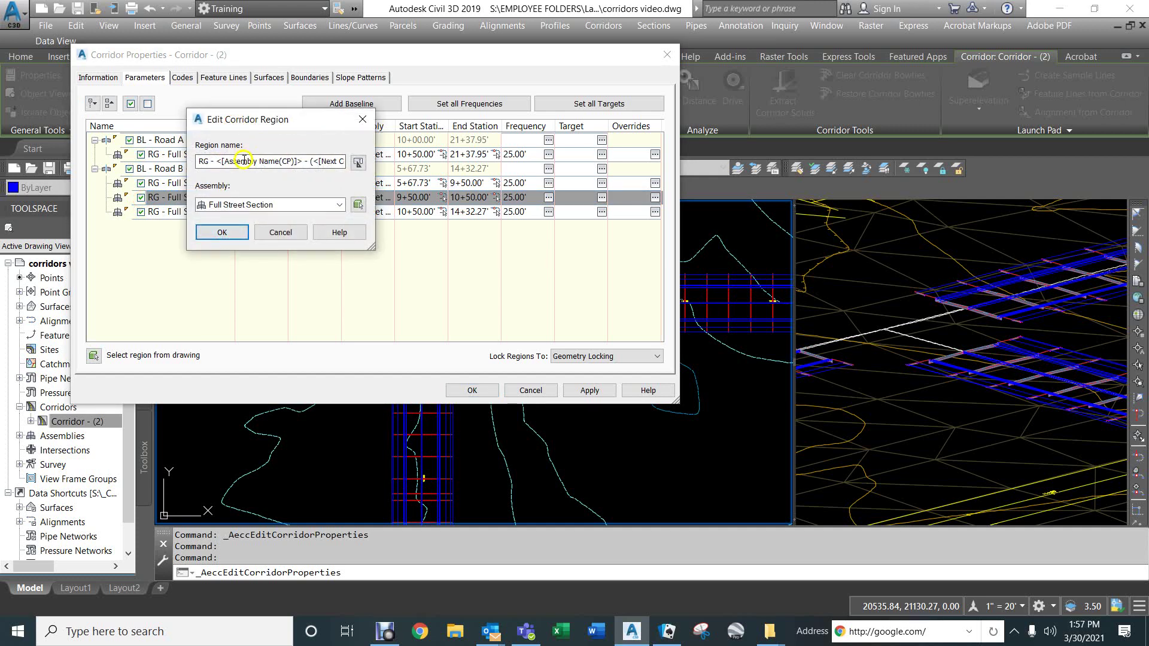
left_click(260, 203)
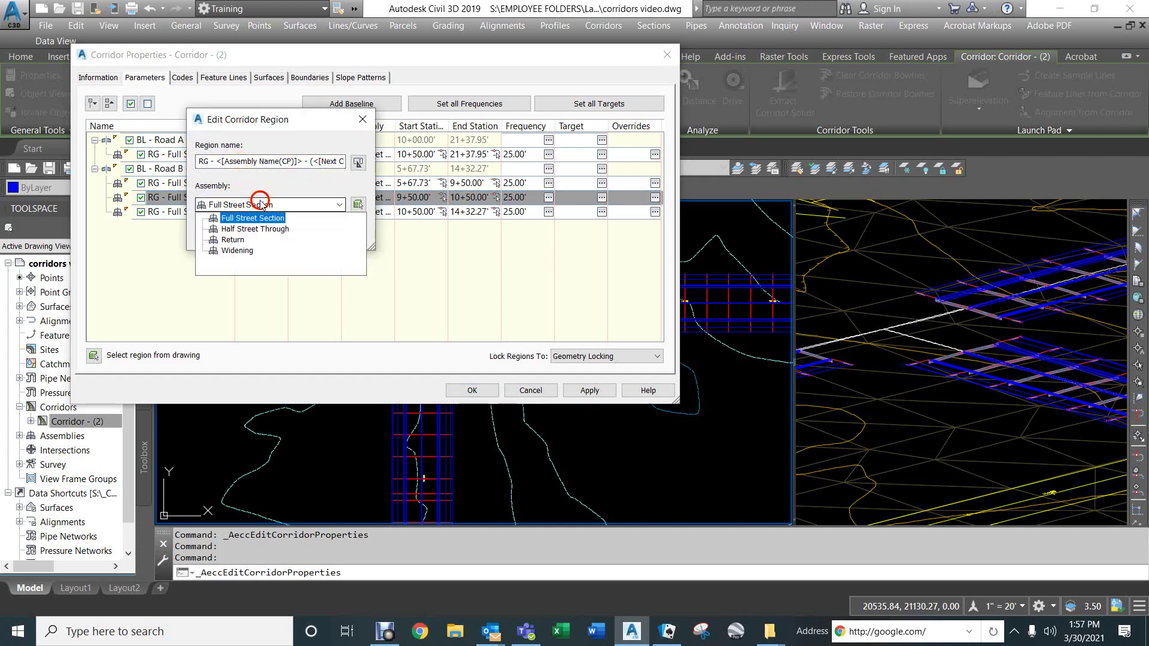
left_click(247, 229)
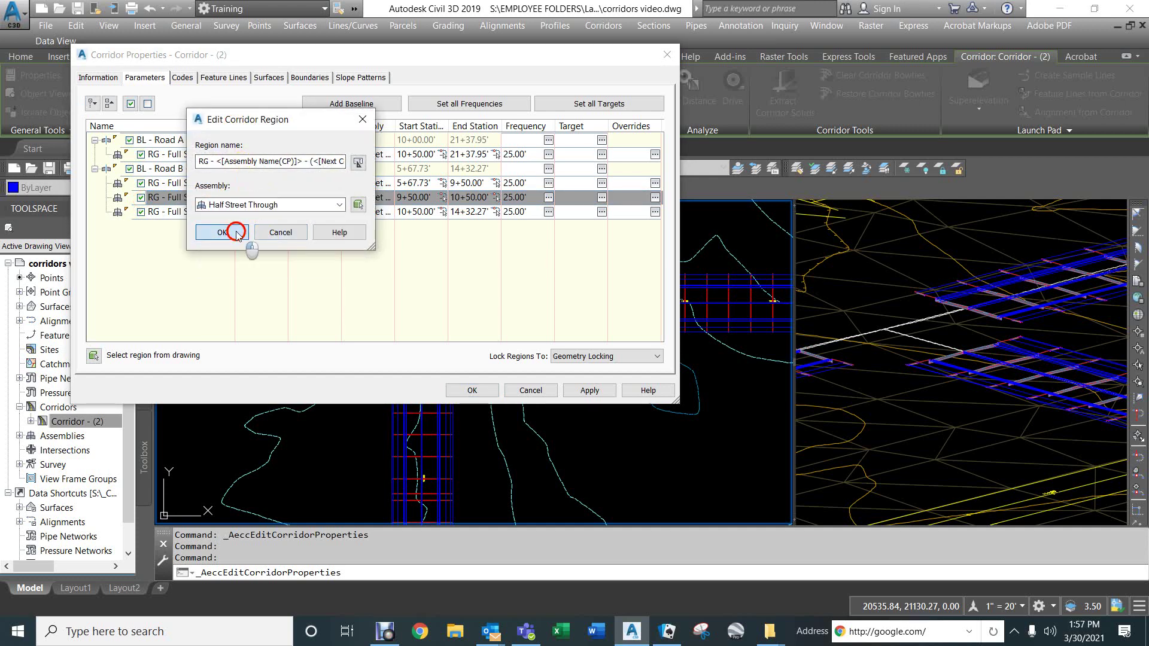
left_click(236, 232)
left_click(472, 390)
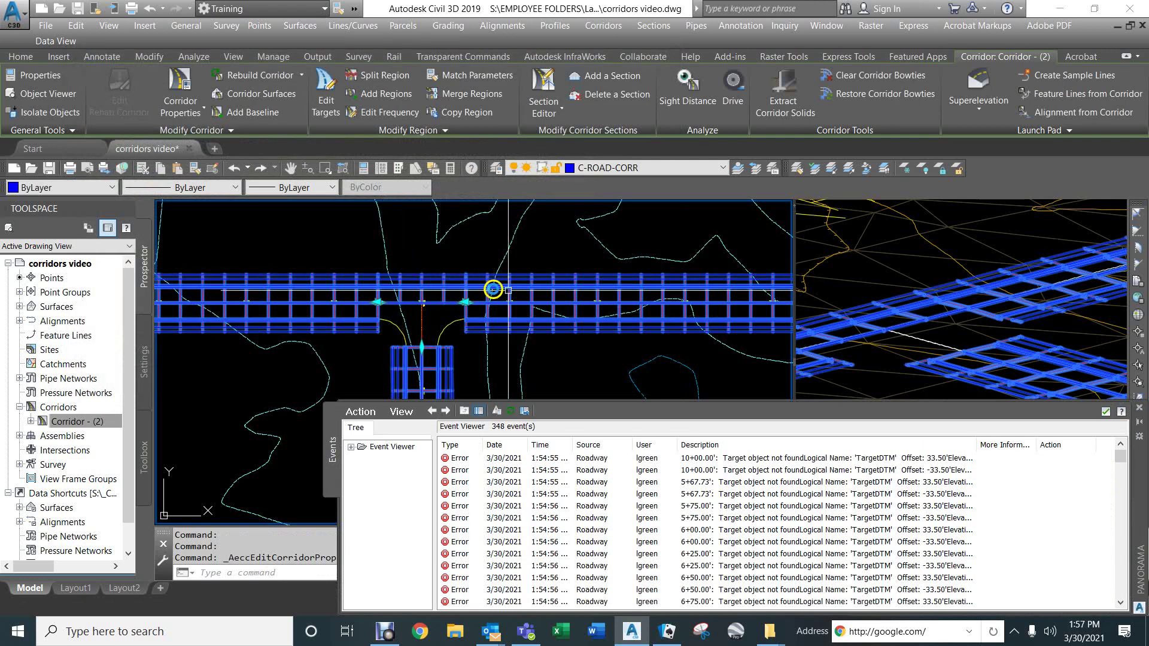
Examine the half street section through the intersection and clear the corridor selection
scroll(404, 325, "up", 3)
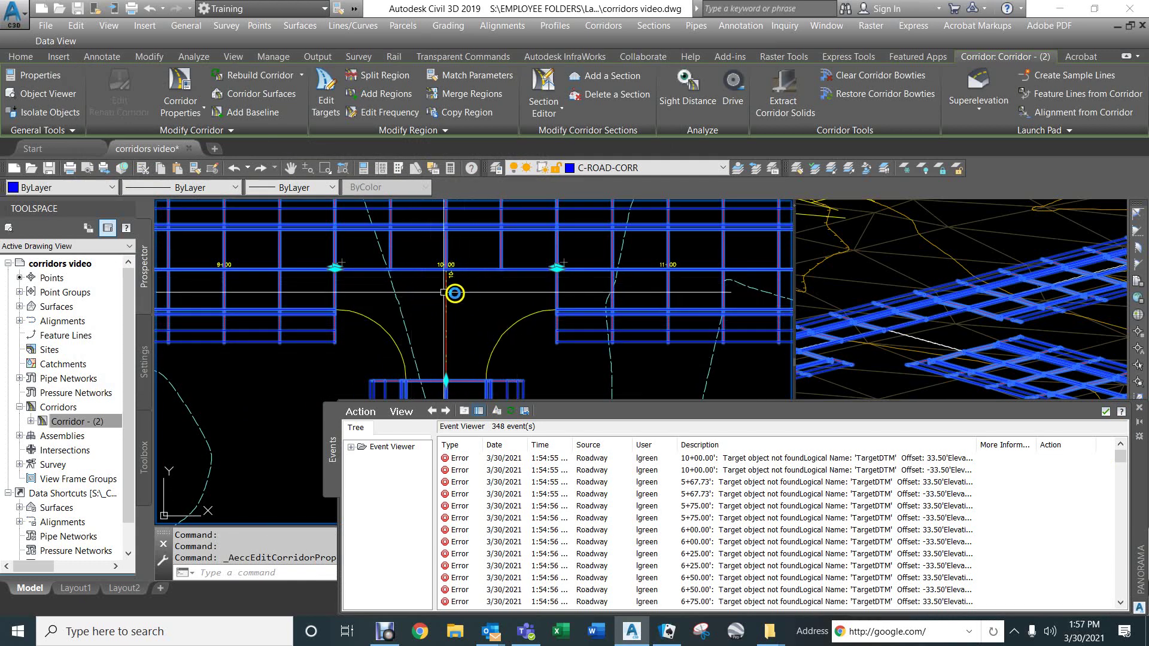
mouse_move(413, 301)
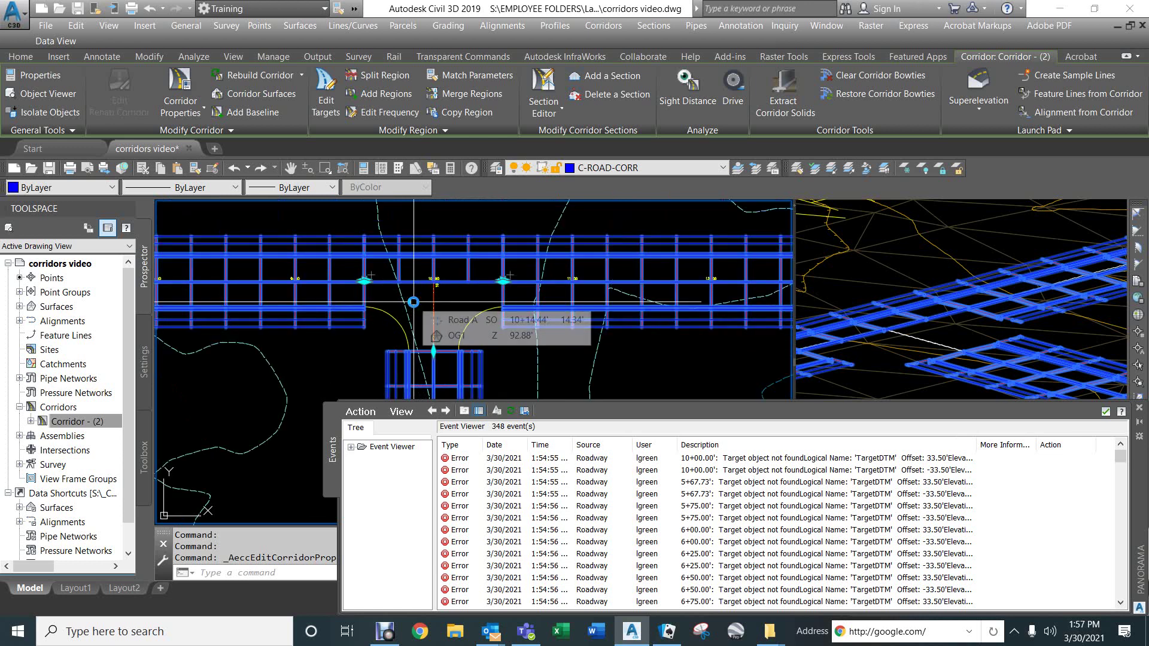
key("Escape")
key("Escape")
key("Escape")
scroll(408, 315, "down", 2)
scroll(385, 308, "up", 4)
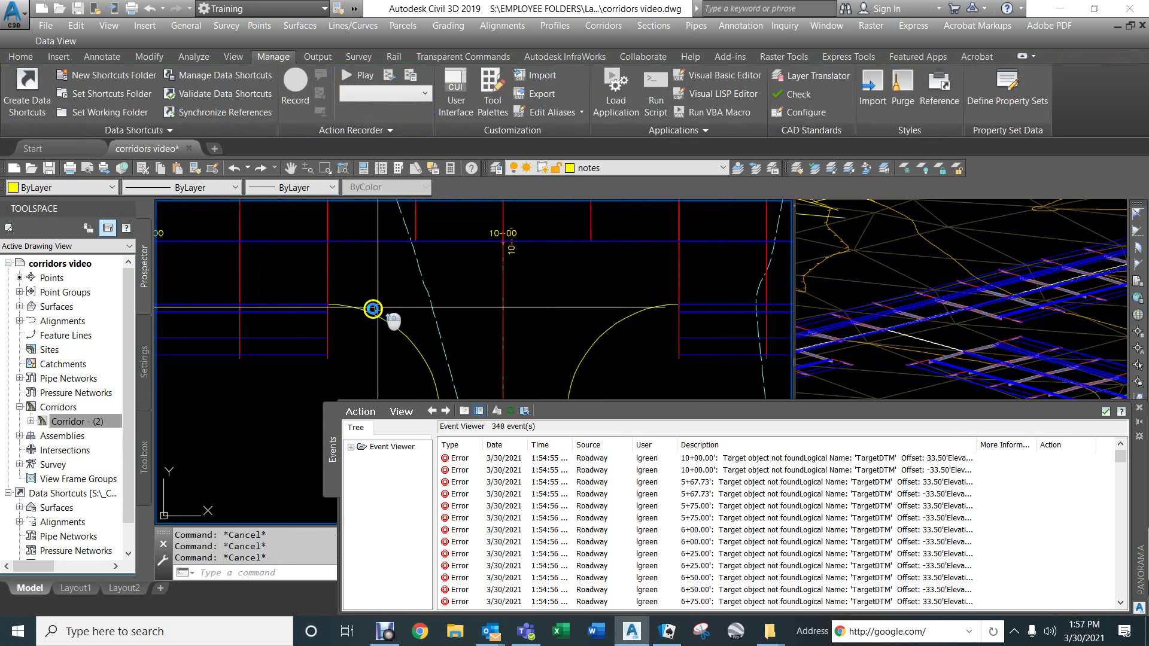
Select the east and west curb return polylines, inspect how they run along both roads, and dismiss the event list
left_click(598, 341)
scroll(559, 301, "down", 4)
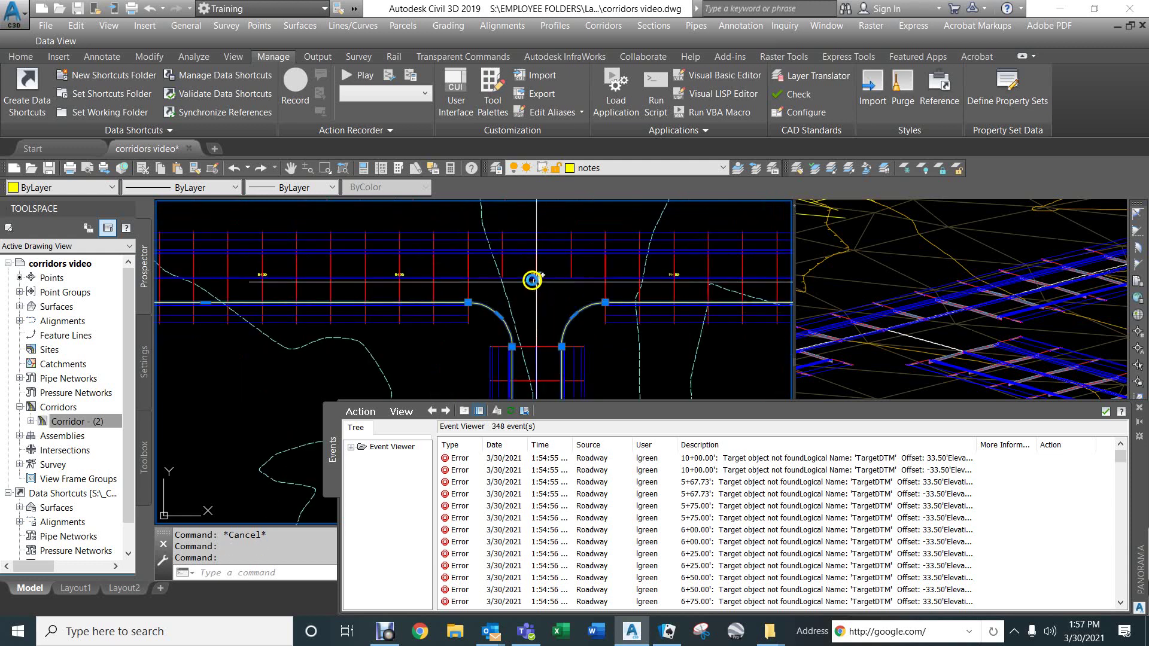
mouse_move(525, 296)
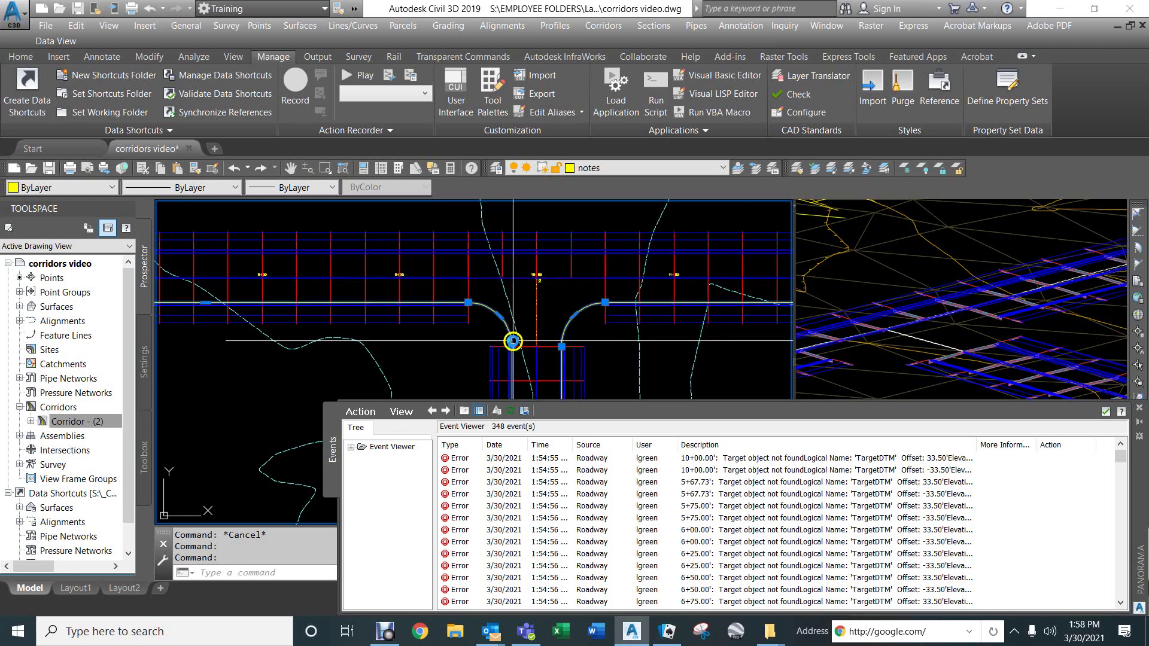
scroll(477, 305, "up", 5)
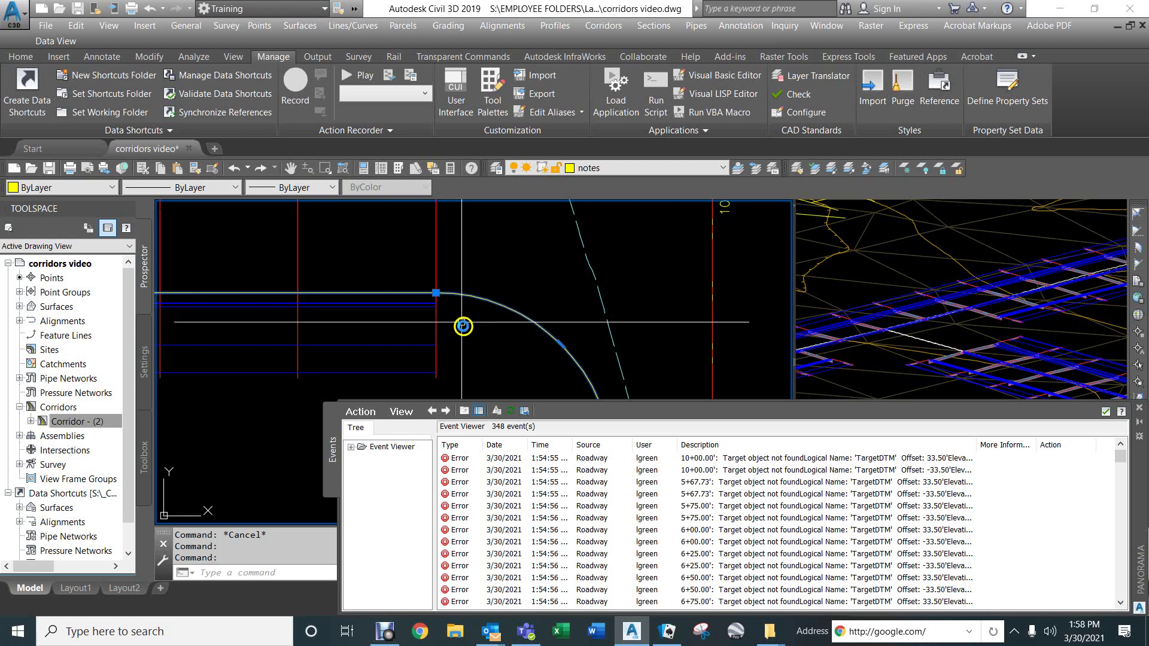
left_click(479, 299)
scroll(556, 221, "down", 4)
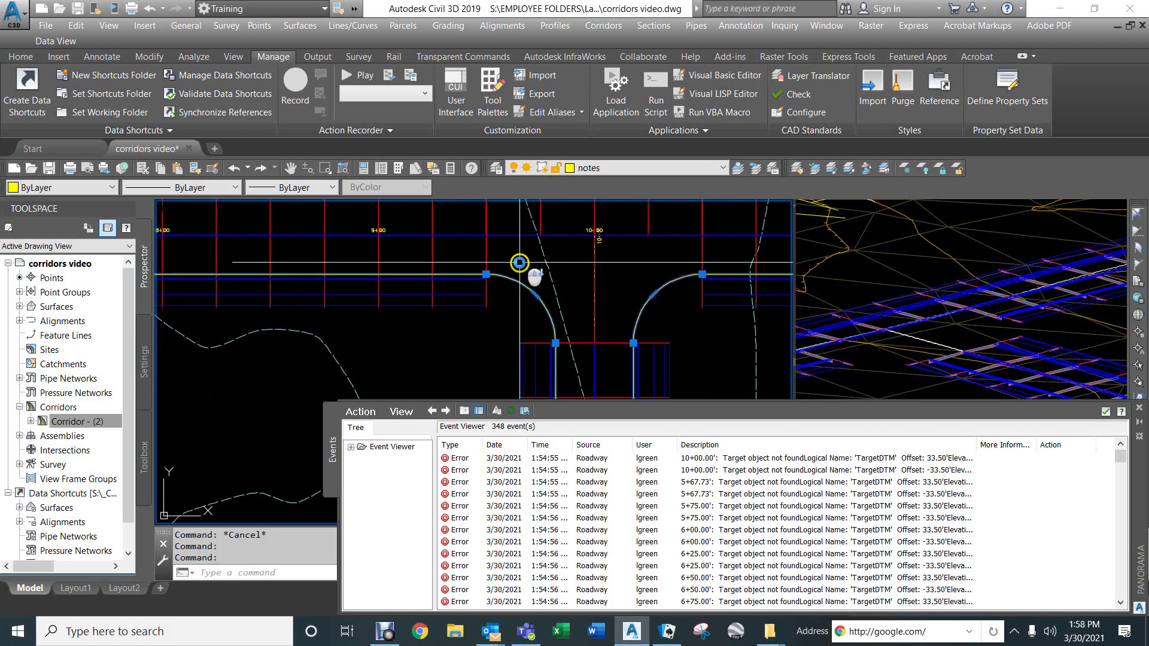
middle_click_drag(541, 262, 444, 317)
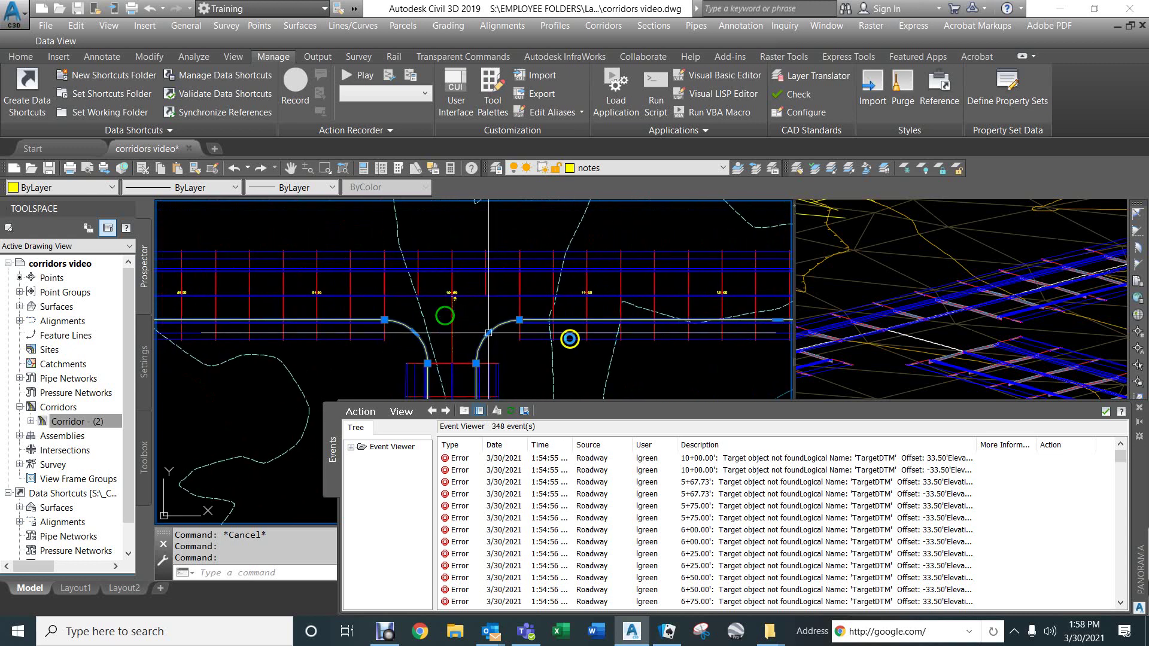
left_click(1106, 412)
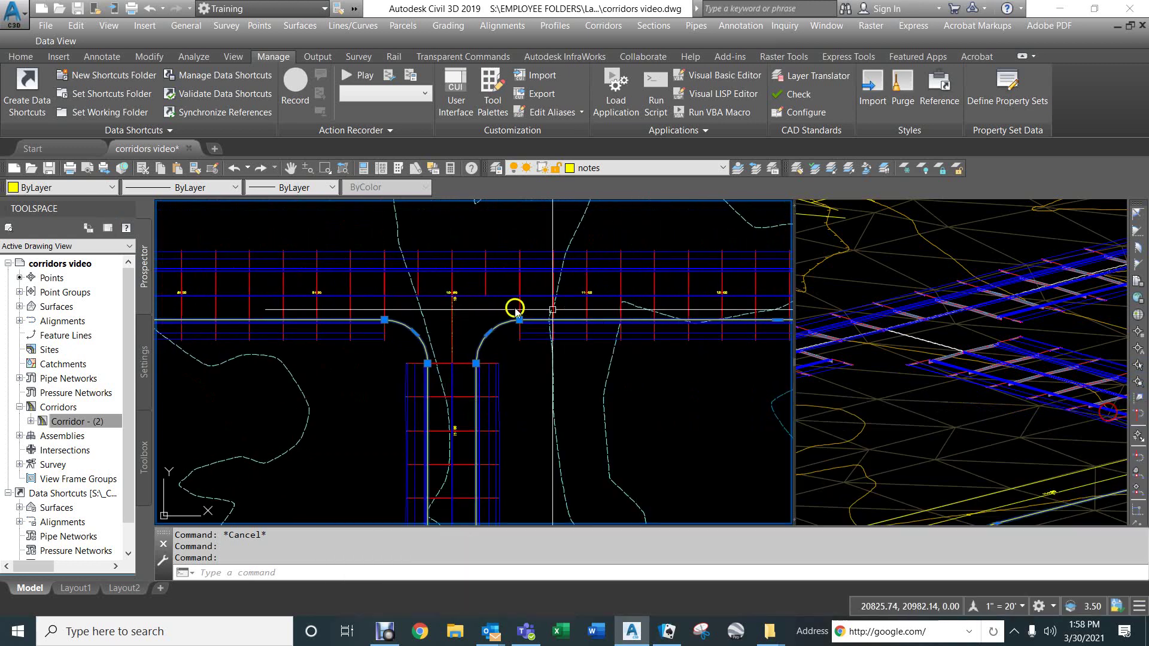
left_click(419, 321)
left_click(410, 326)
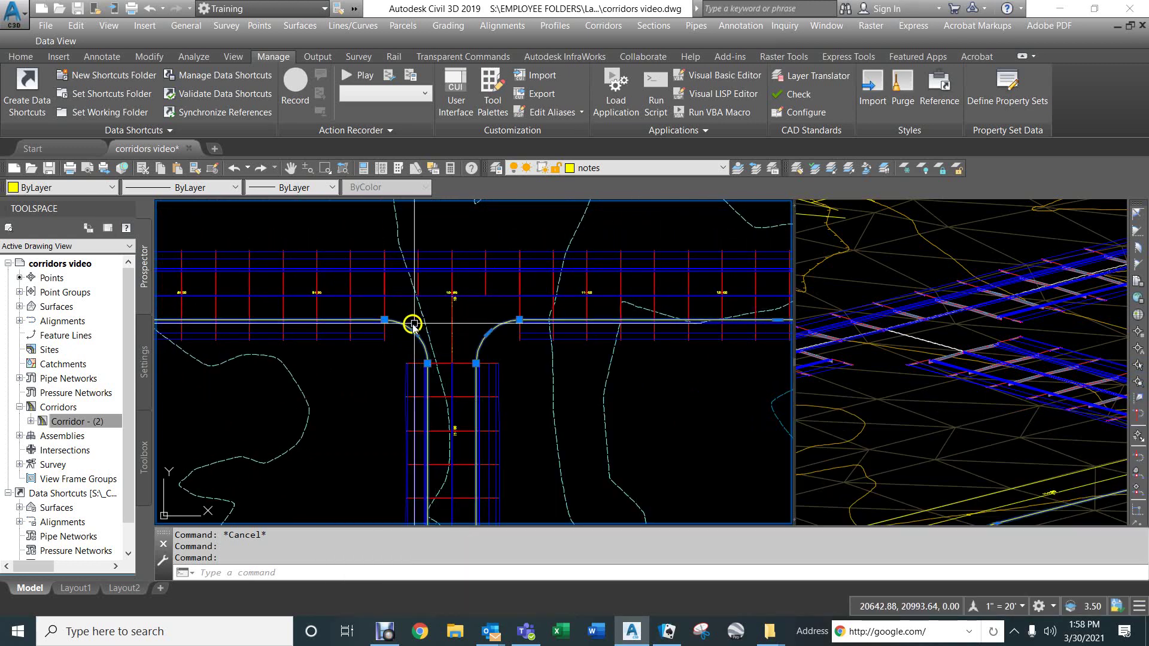
key("Escape")
left_click(399, 323)
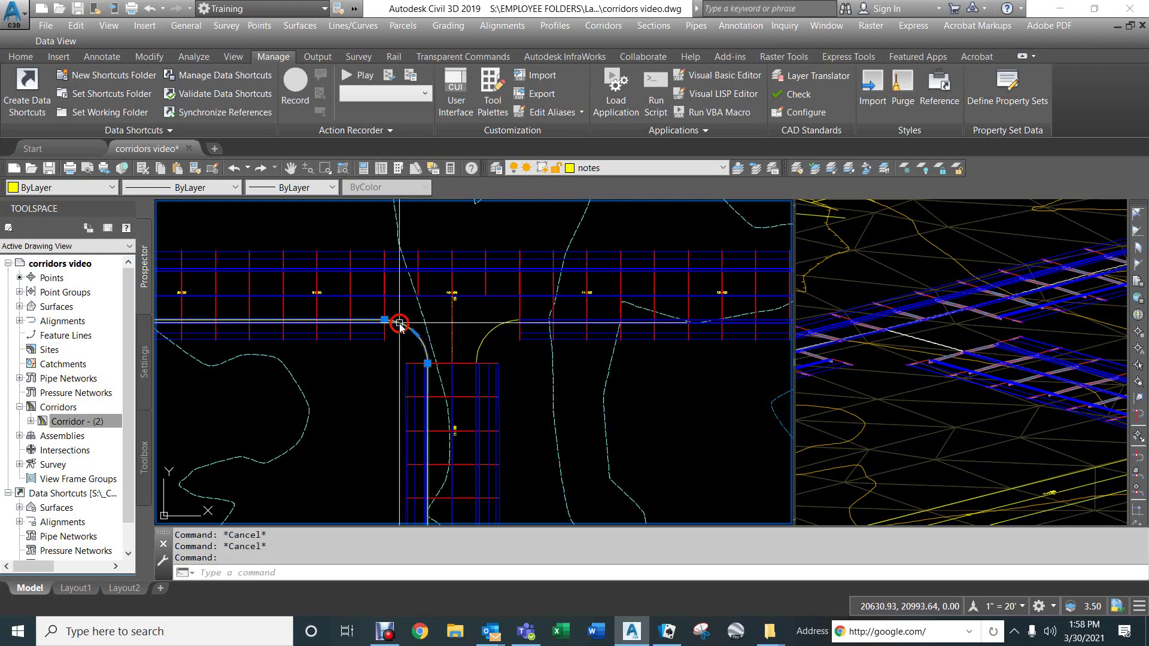
left_click(482, 333)
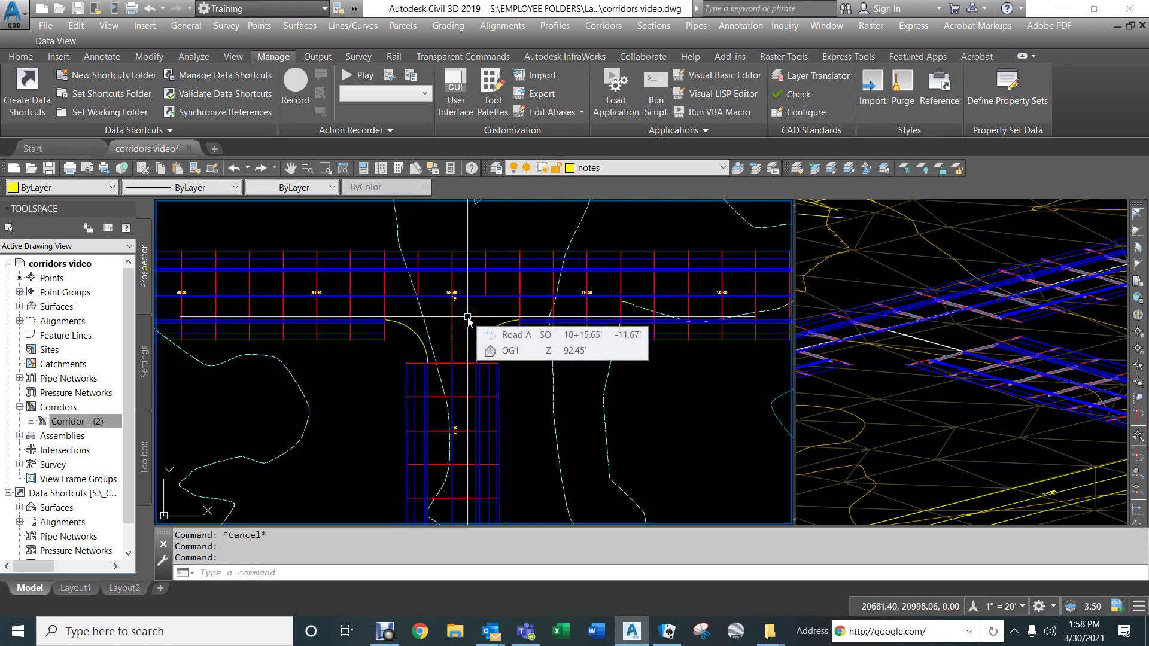
key("Escape")
key("Escape")
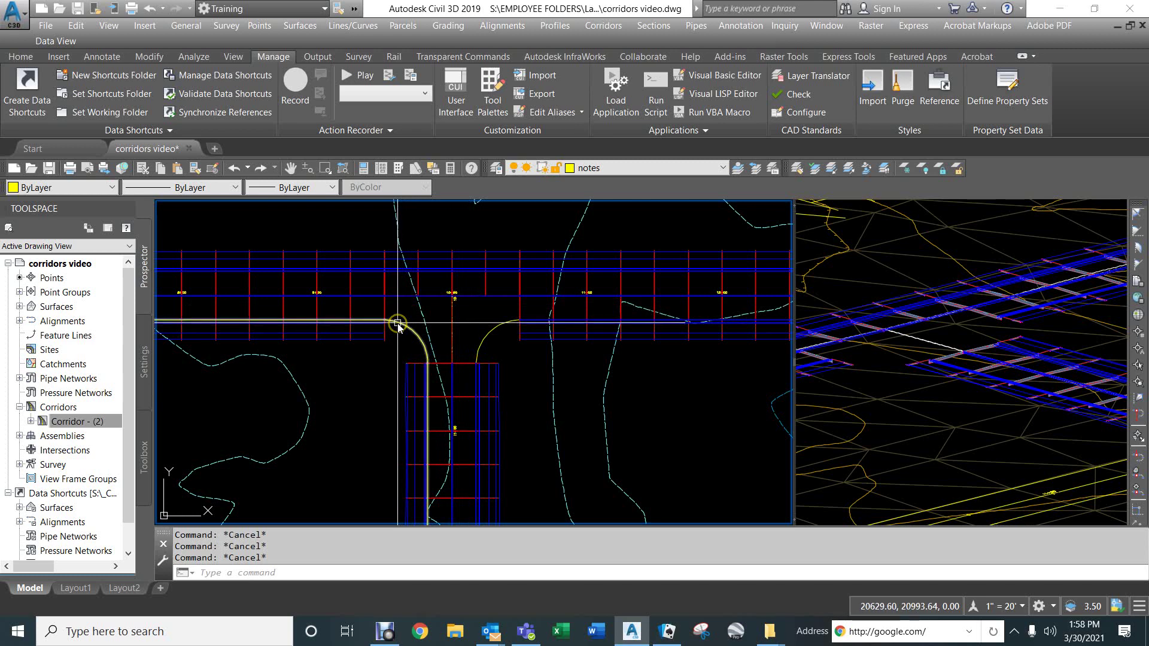
Send the corridor to the back of the draw order, behind the curb lines and alignments
left_click(392, 297)
left_click(392, 297)
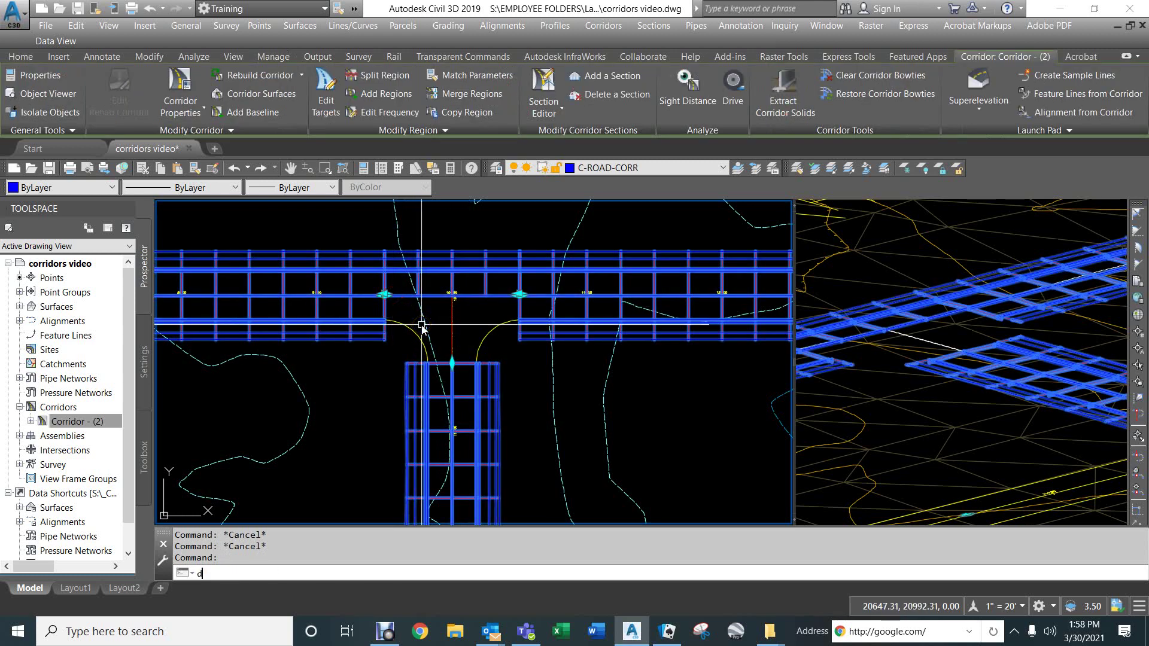
type("dr")
key("Return")
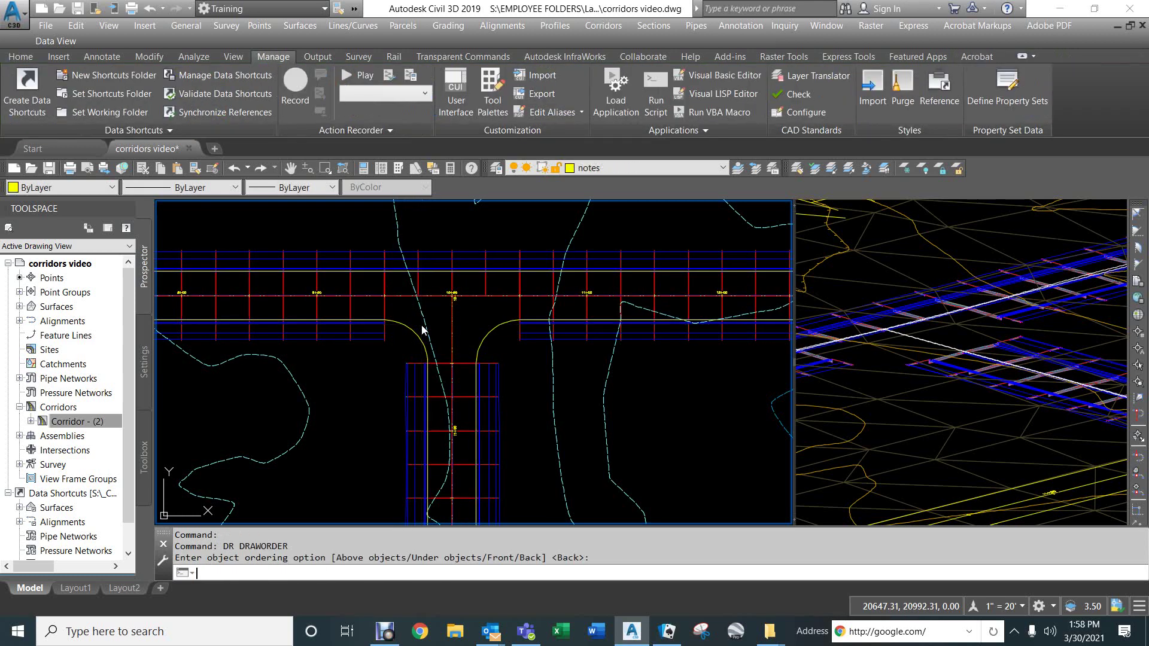
key("Return")
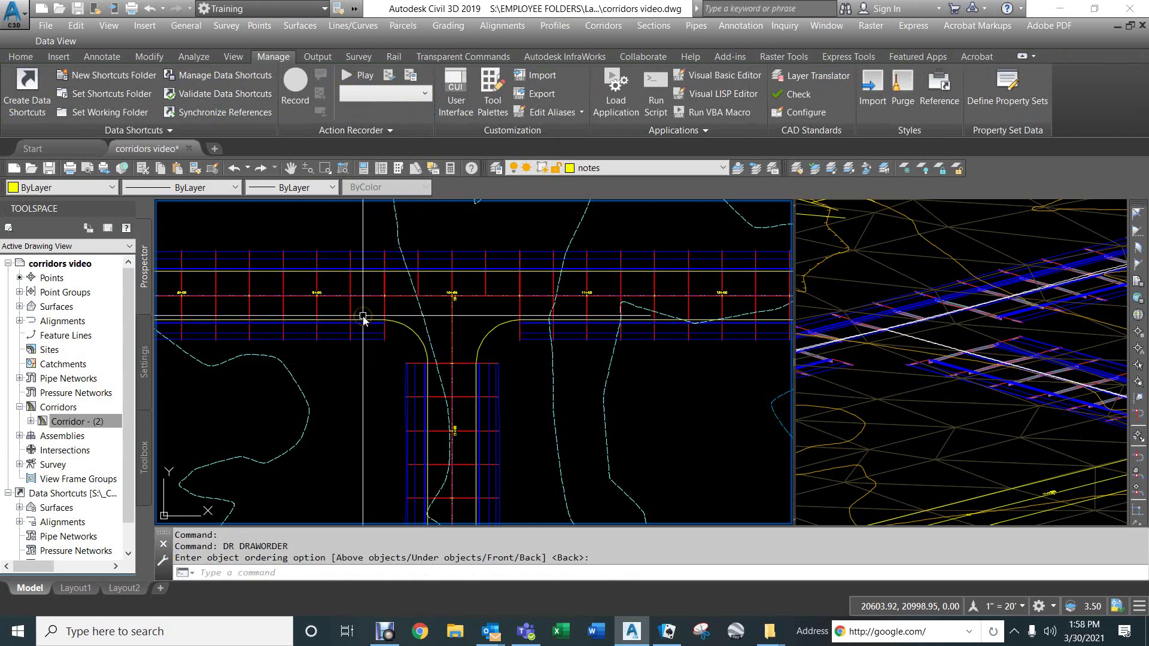
Break the west curb line along Road B just west of the curb return and erase the cut-off western piece
type("br")
key("Return")
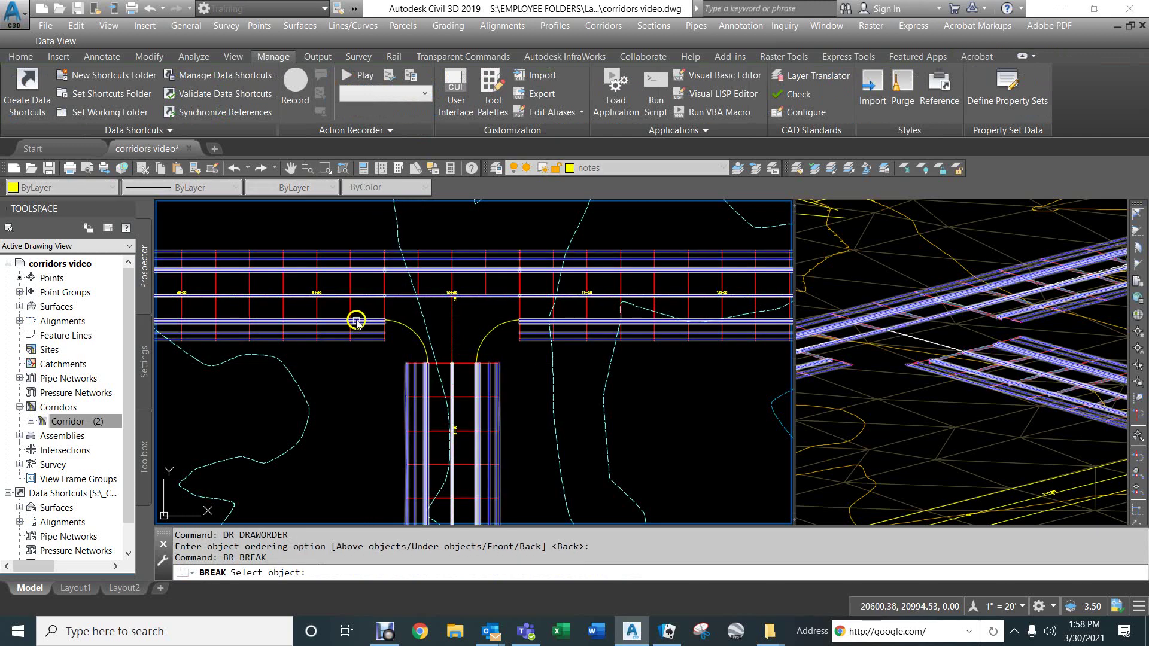
left_click(354, 320)
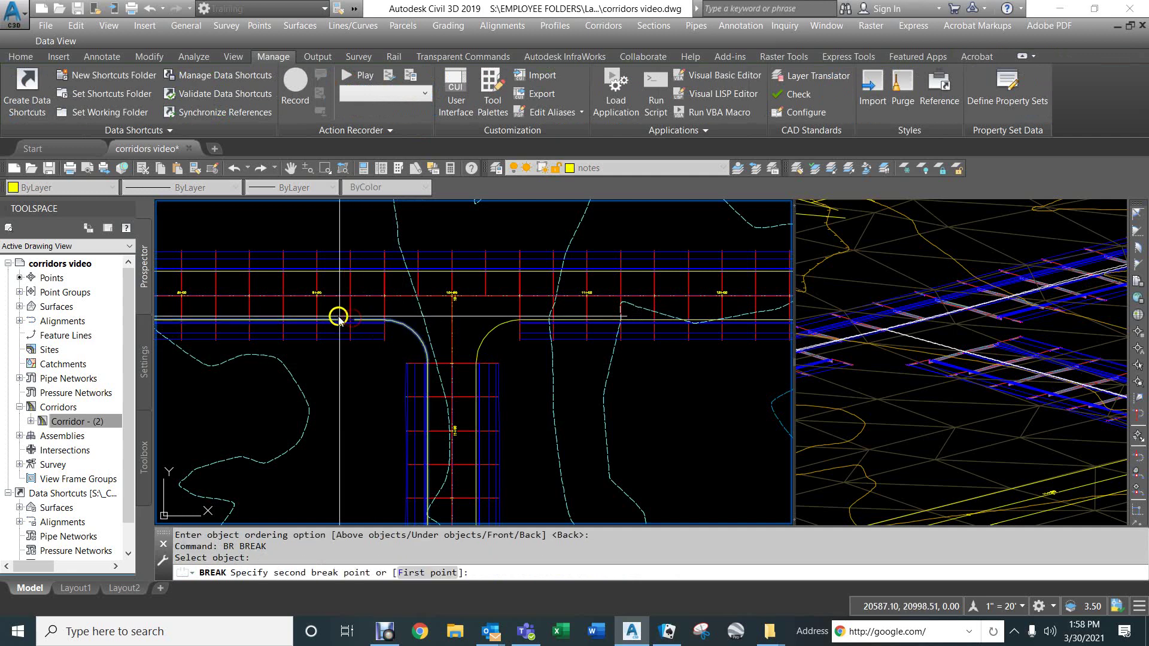
left_click(334, 316)
type("e")
key("Return")
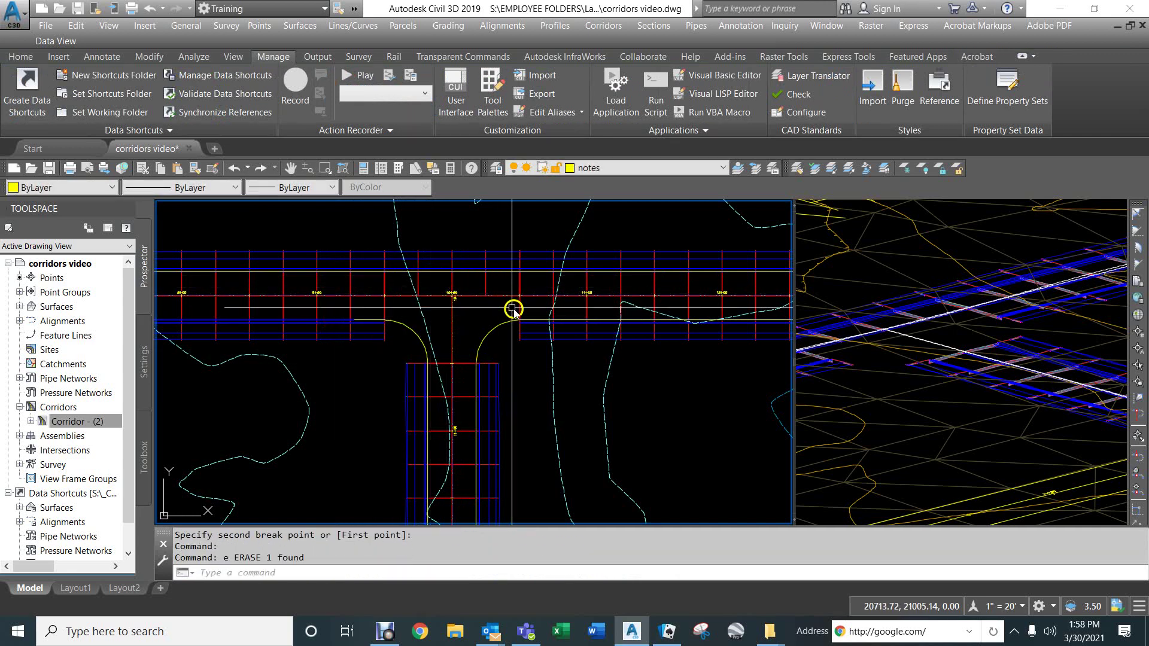
Break the curb line along the east-west road just east of the east curb return and erase the cut-off eastern piece
type("br")
key("Return")
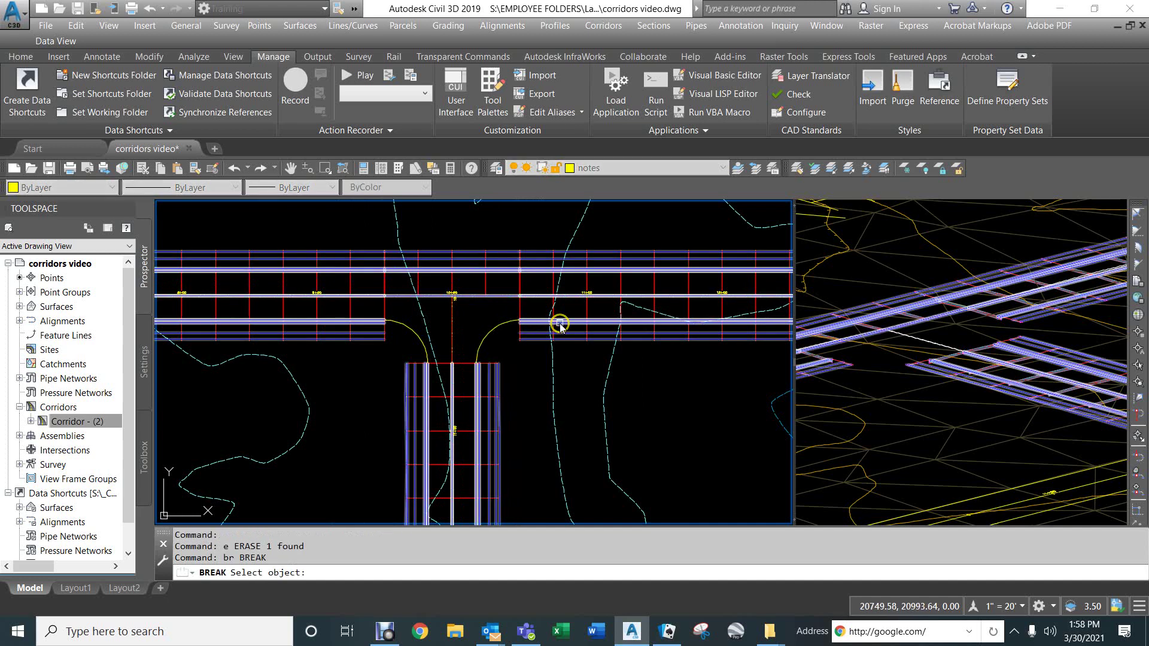
left_click(558, 320)
left_click(578, 321)
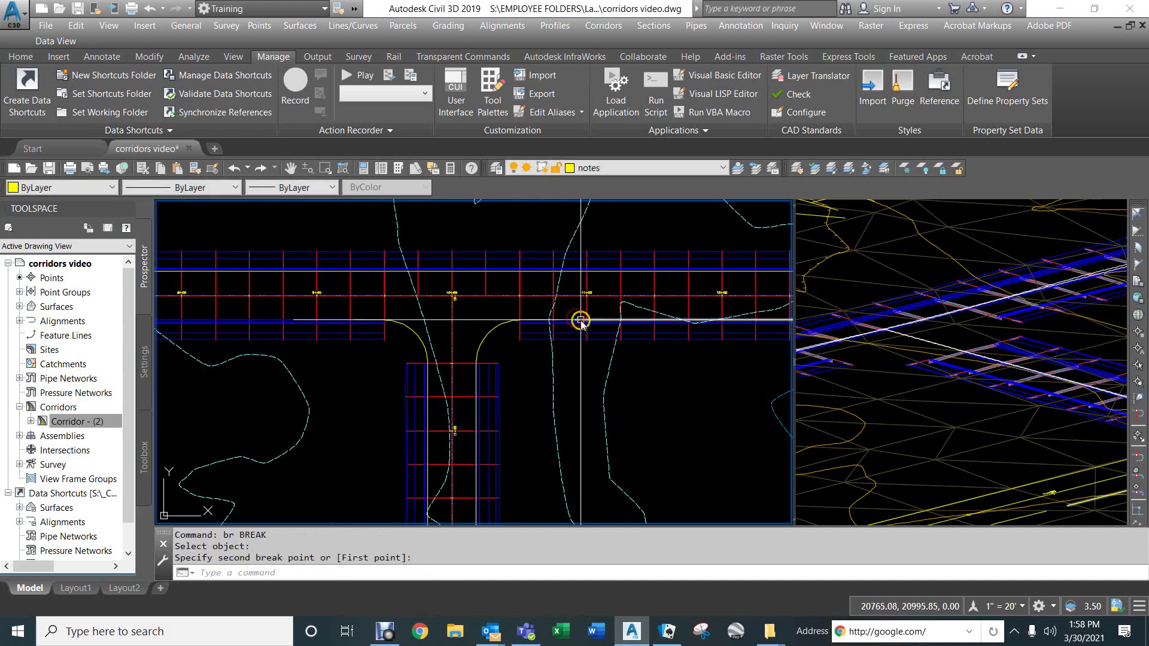
left_click(590, 318)
type("E")
key("Return")
Break the west curb line of the side road just south of the curb return and erase the cut-off southern piece
middle_click_drag(467, 387, 470, 346)
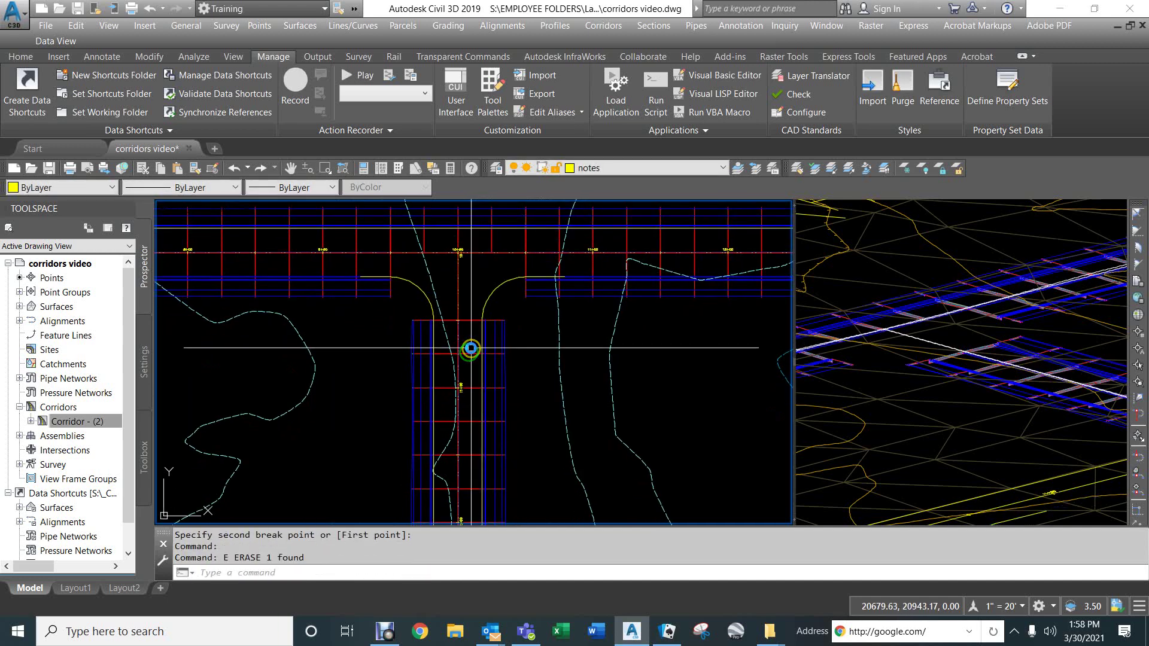
type("br")
key("Return")
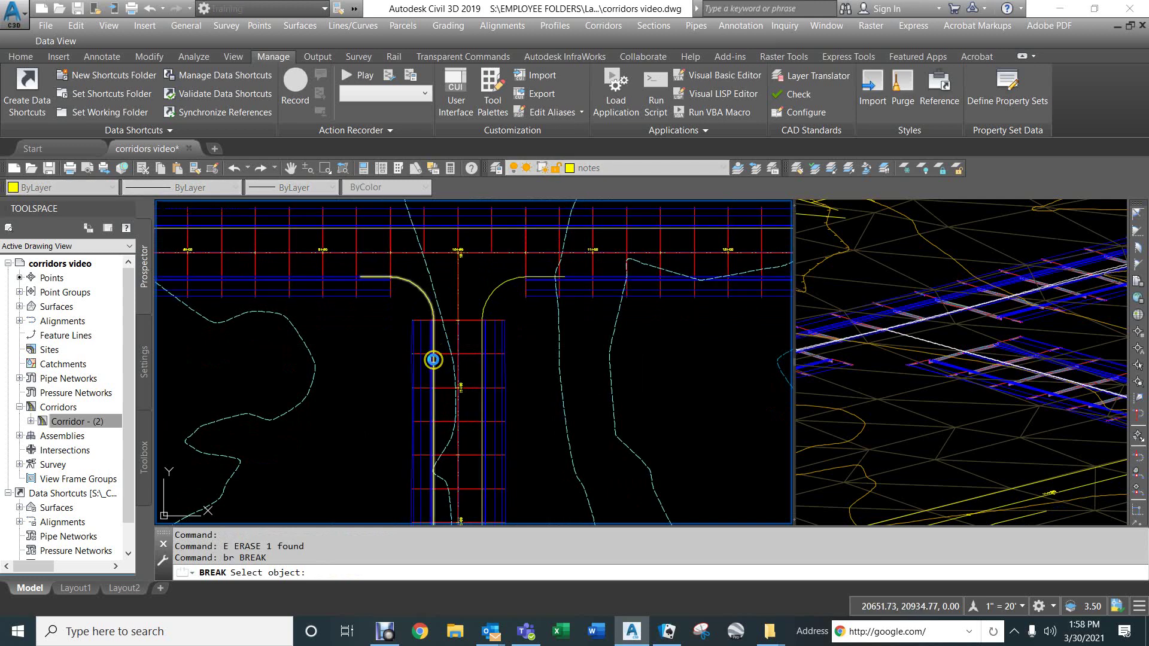
left_click(435, 361)
left_click(439, 377)
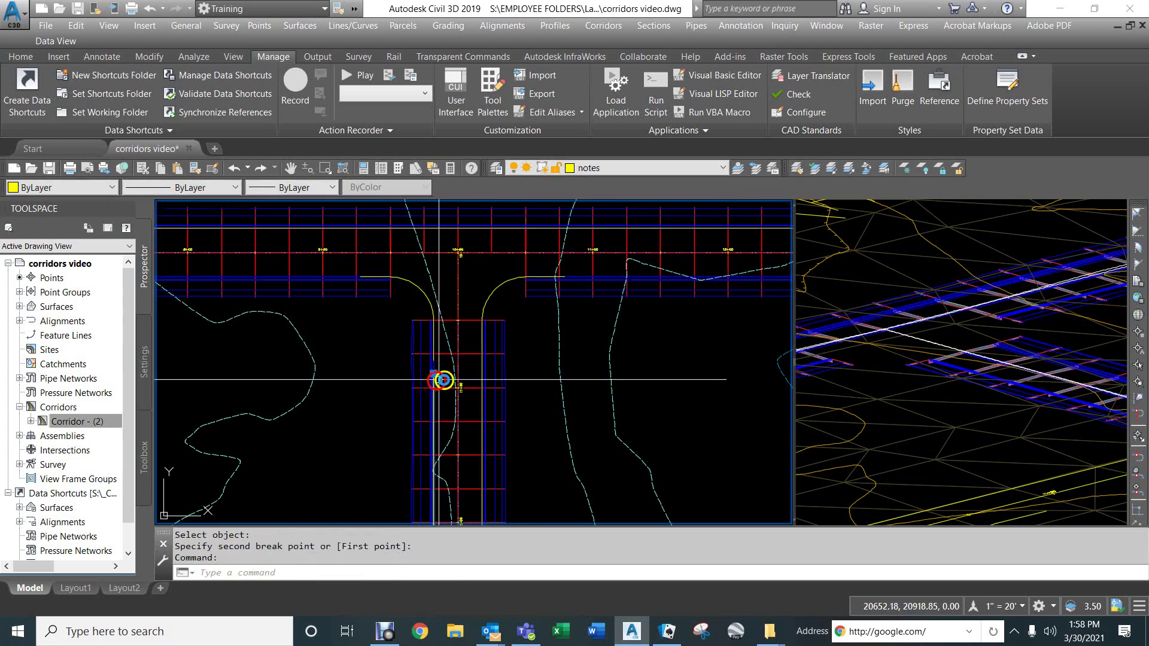
left_click(440, 379)
type("e")
key("Return")
Break the east curb line of the side road just south of the curb return and erase the leftover southern piece
type("br")
key("Return")
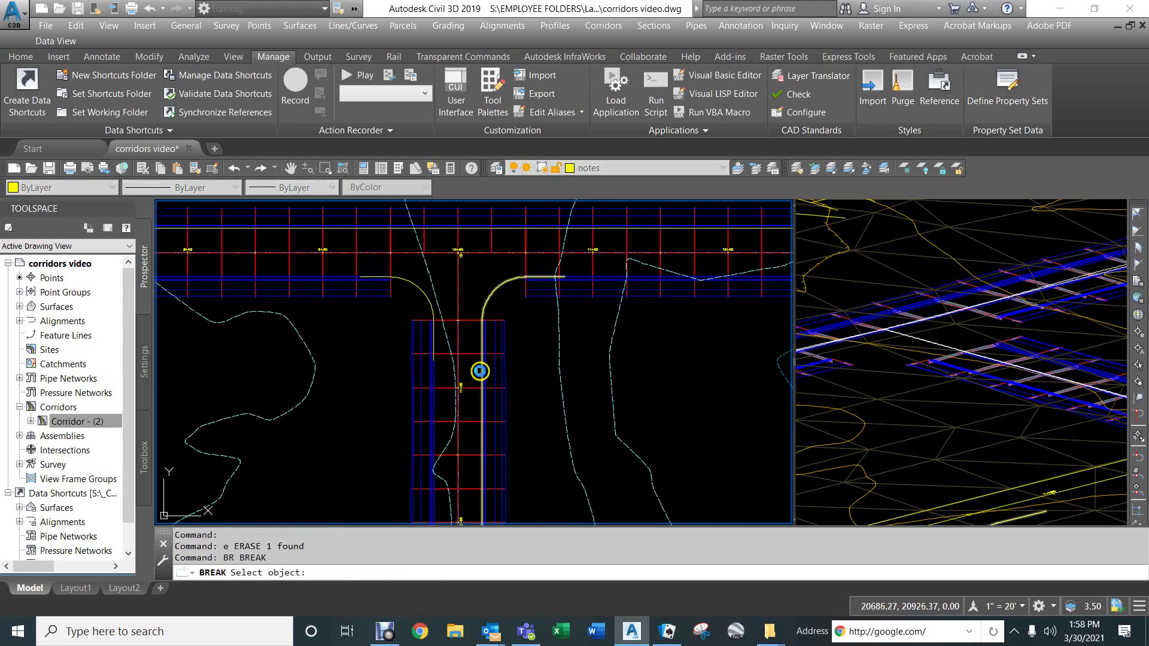
left_click(480, 367)
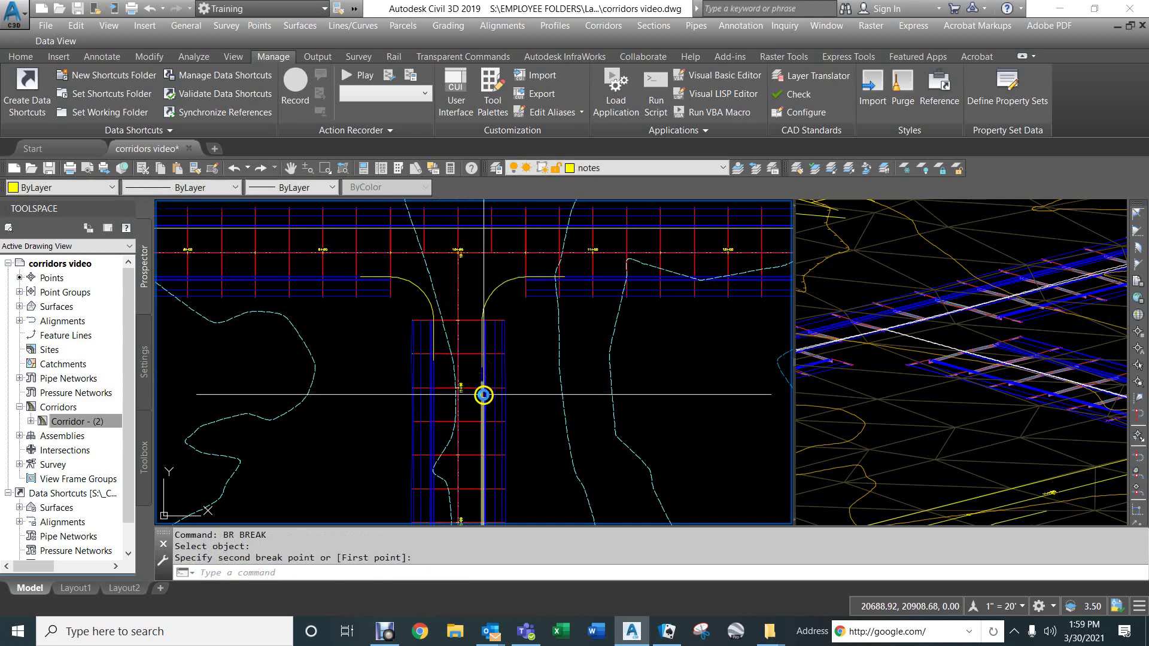
left_click(480, 397)
left_click(482, 402)
type("e")
key("Return")
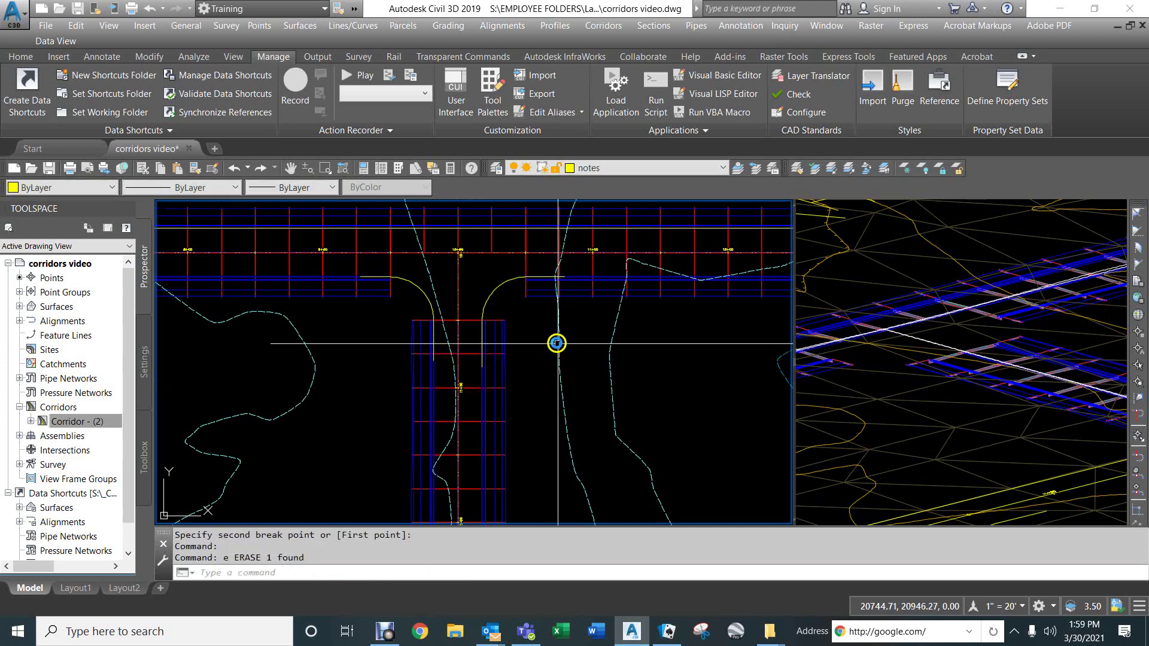
Select the two shortened curb return polylines, clear the selection, and examine how the returns tie into both roads
left_click(504, 285)
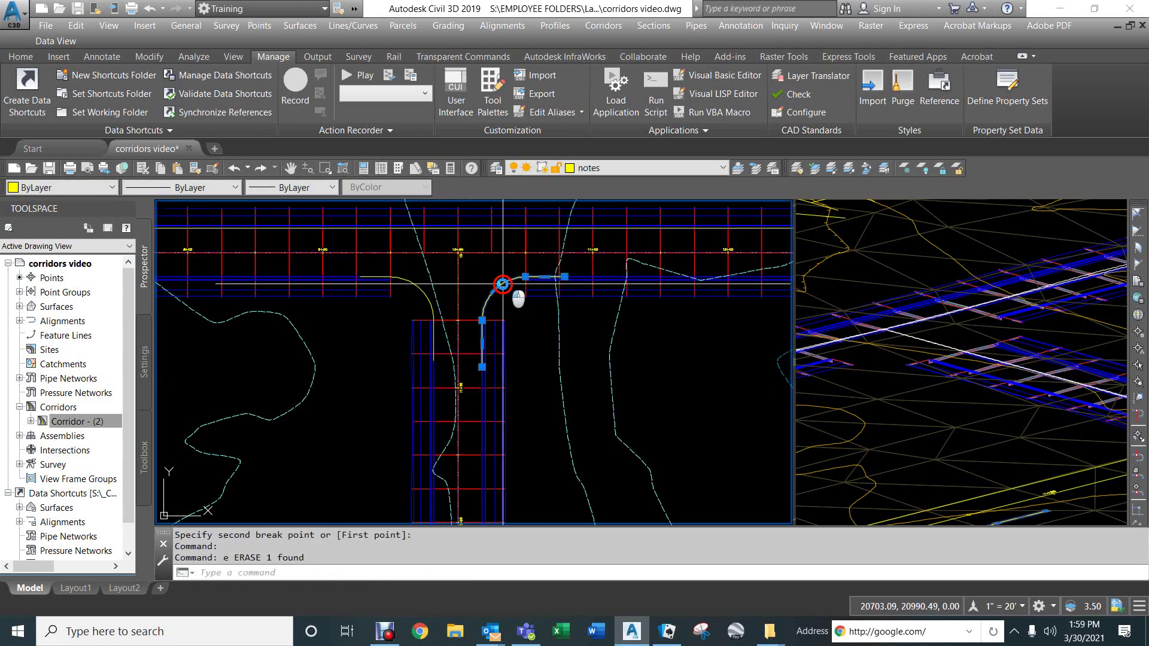
left_click(412, 284)
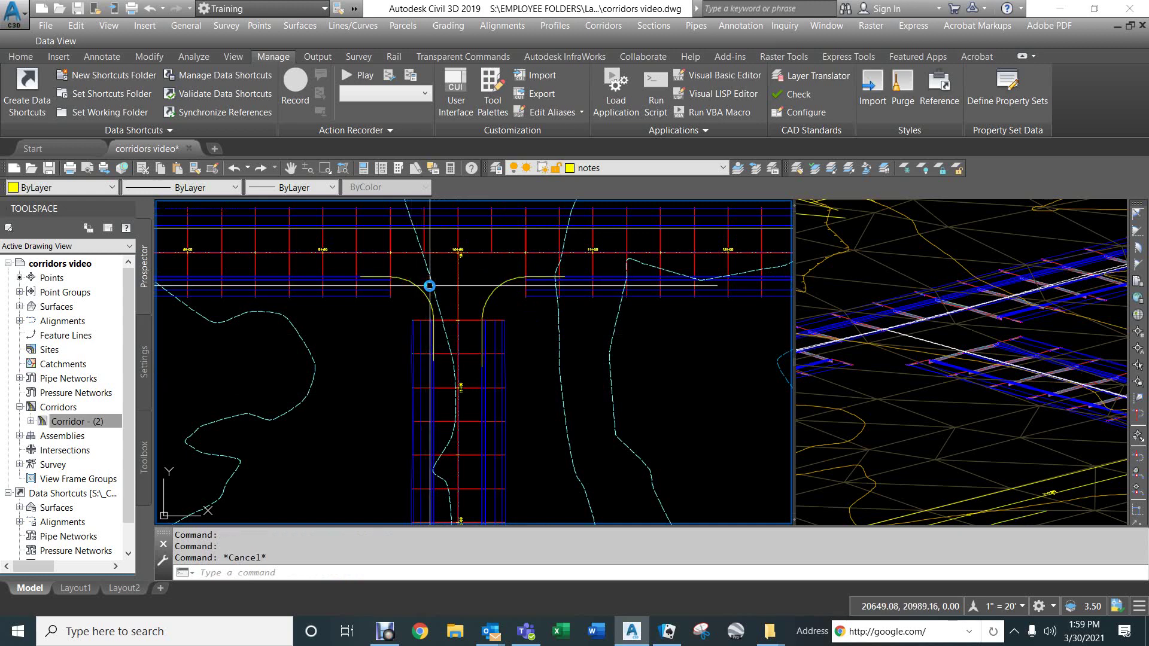
scroll(429, 286, "down", 4)
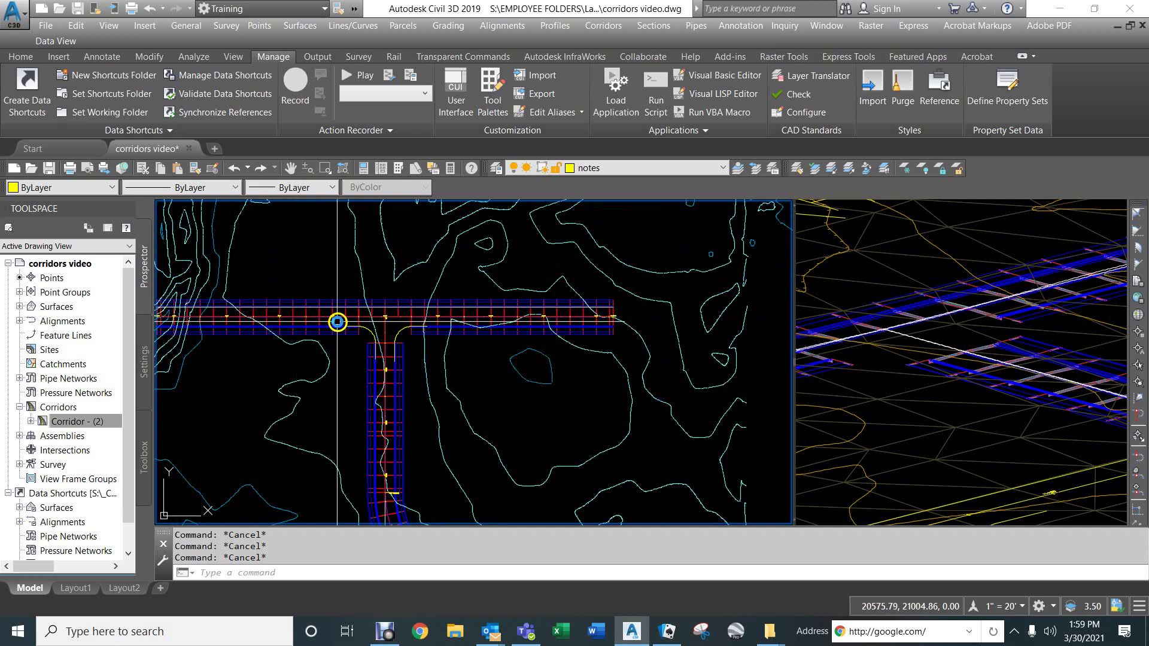
scroll(347, 312, "up", 5)
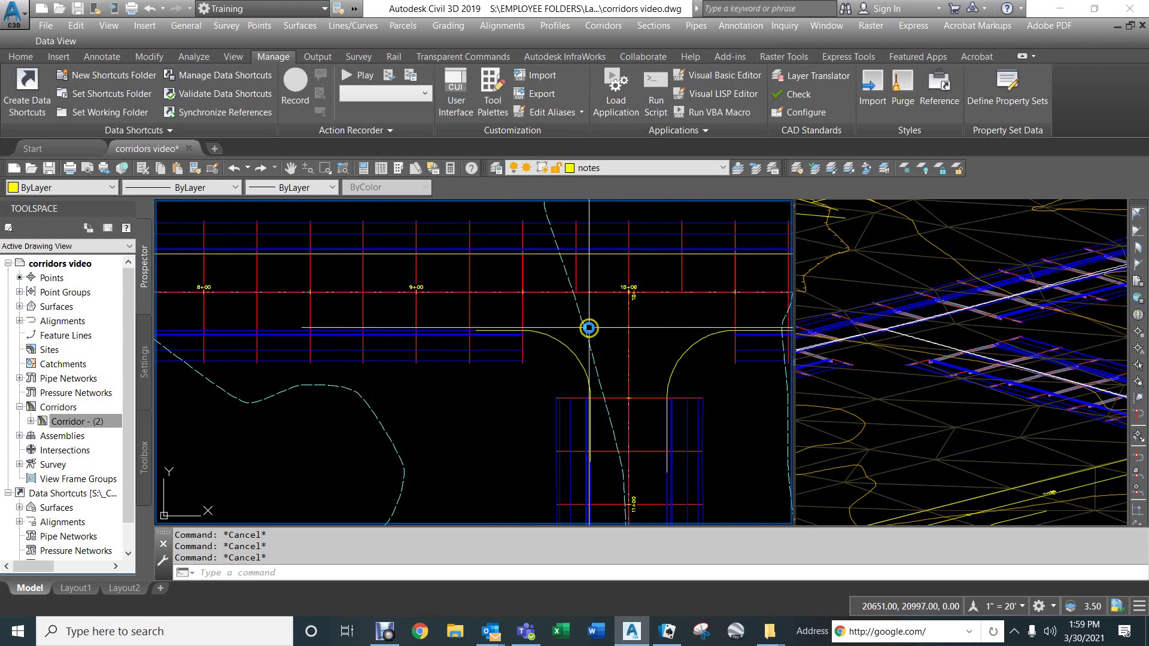
scroll(589, 328, "down", 2)
scroll(589, 328, "up", 2)
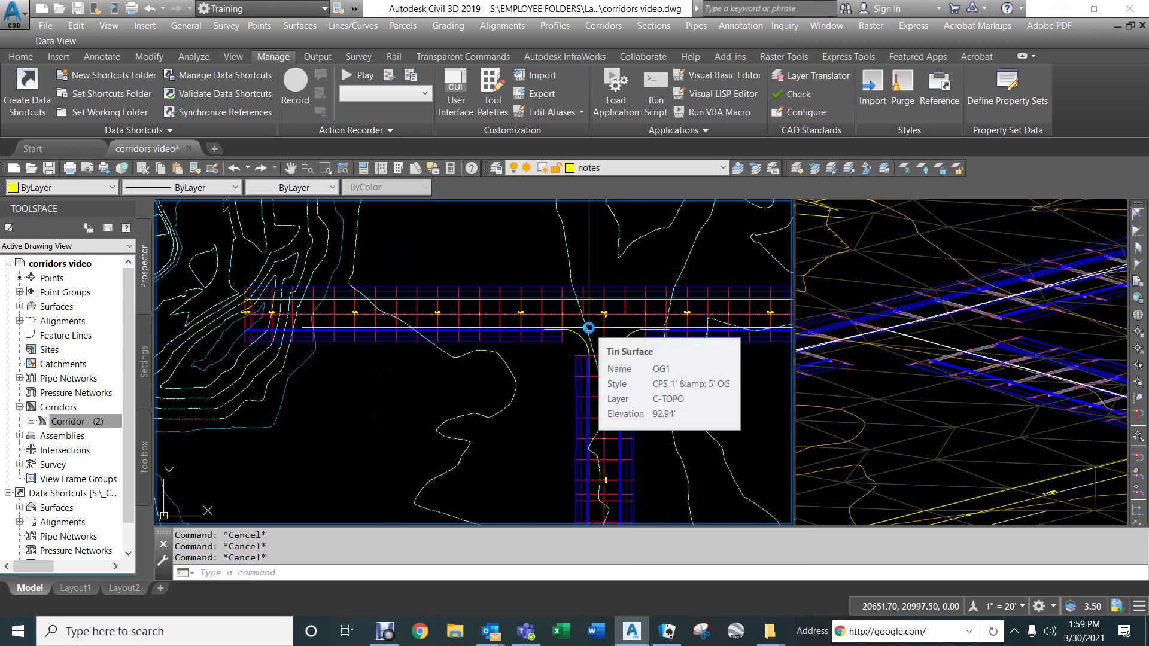
Draw a short three-point arc alongside the inside of the west curb return, running from the main road toward the side road
scroll(579, 332, "up", 1)
key("Return")
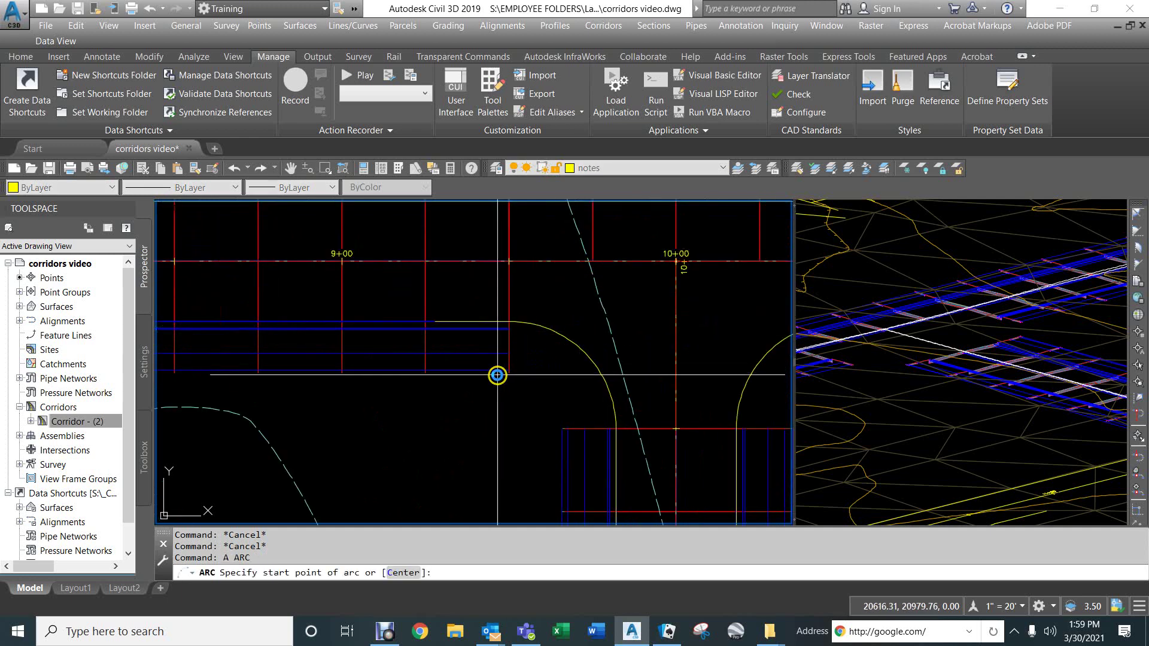
left_click(538, 345)
left_click(563, 361)
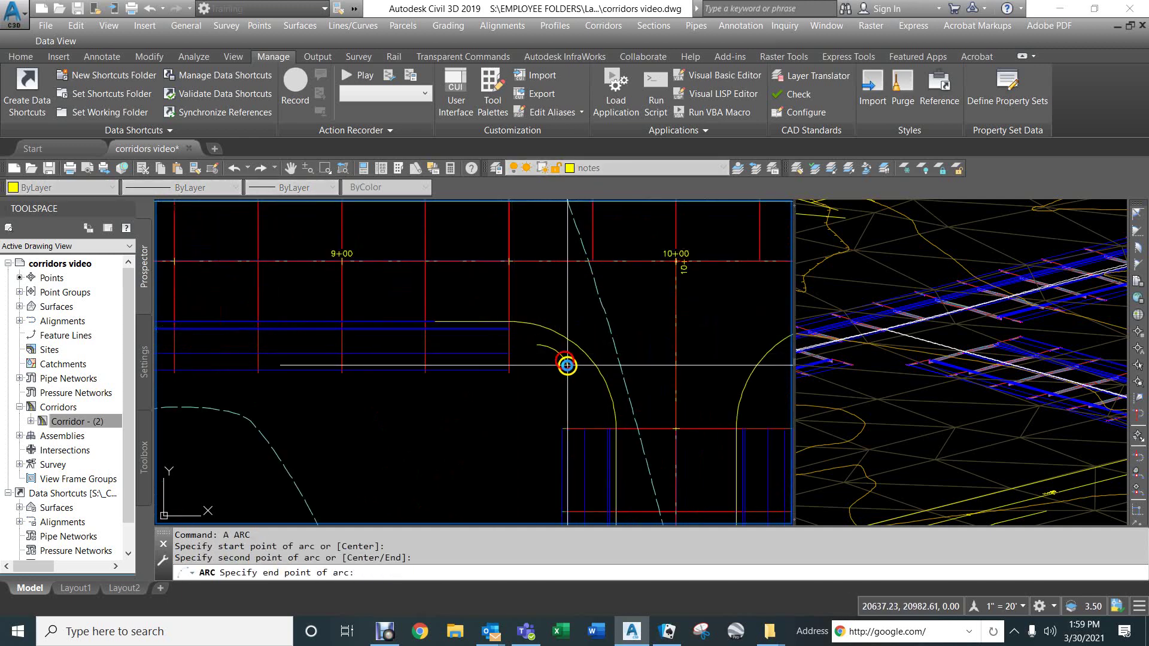
left_click(580, 378)
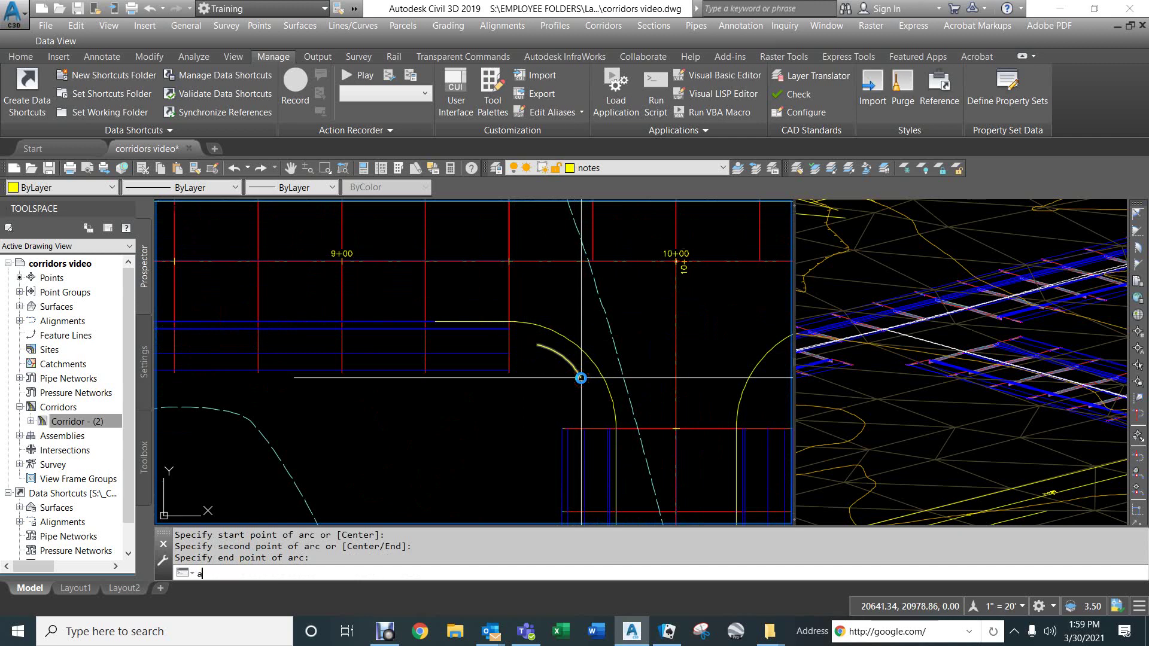
Add an arrowhead at the southeast end of the arc beside the west curb return with the AH command
key("Return")
key("Return")
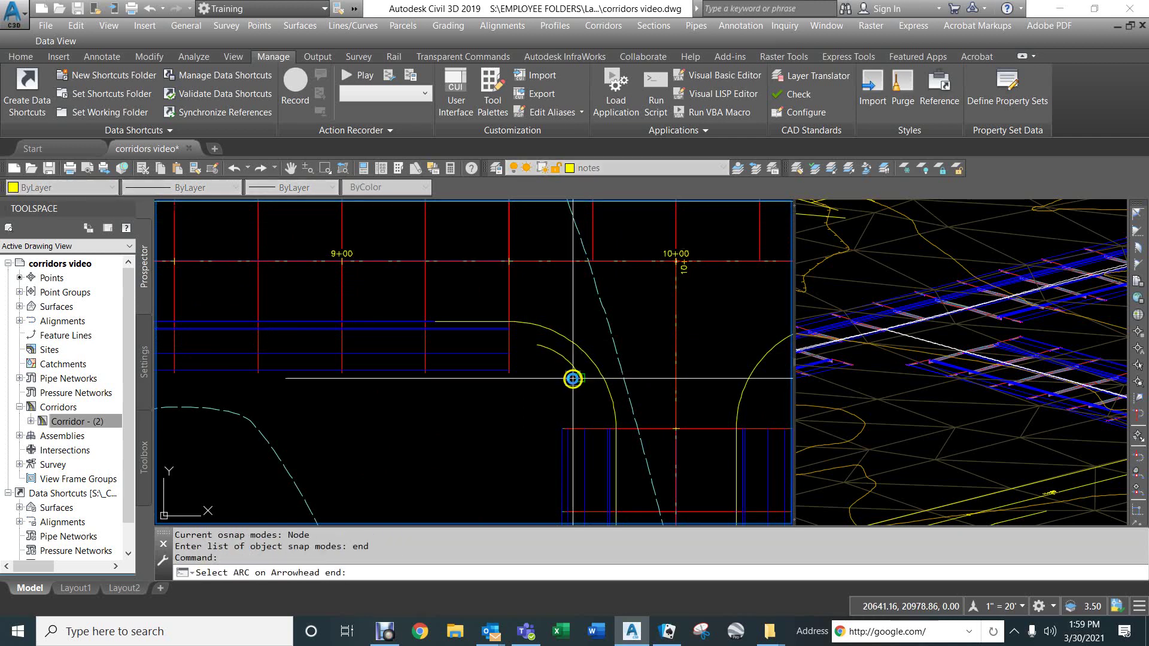
left_click(577, 375)
key("Return")
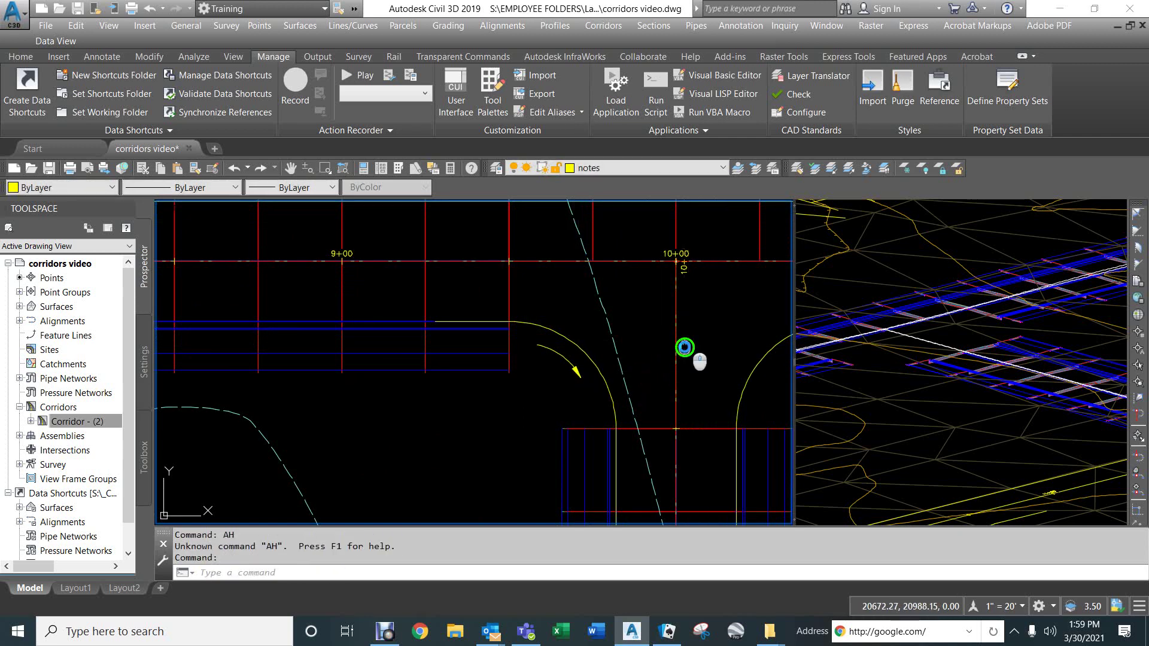
Draw a short three-point arc beside the east curb return, running from the side road toward the main road
middle_click_drag(691, 356, 446, 319)
type("a")
key("Return")
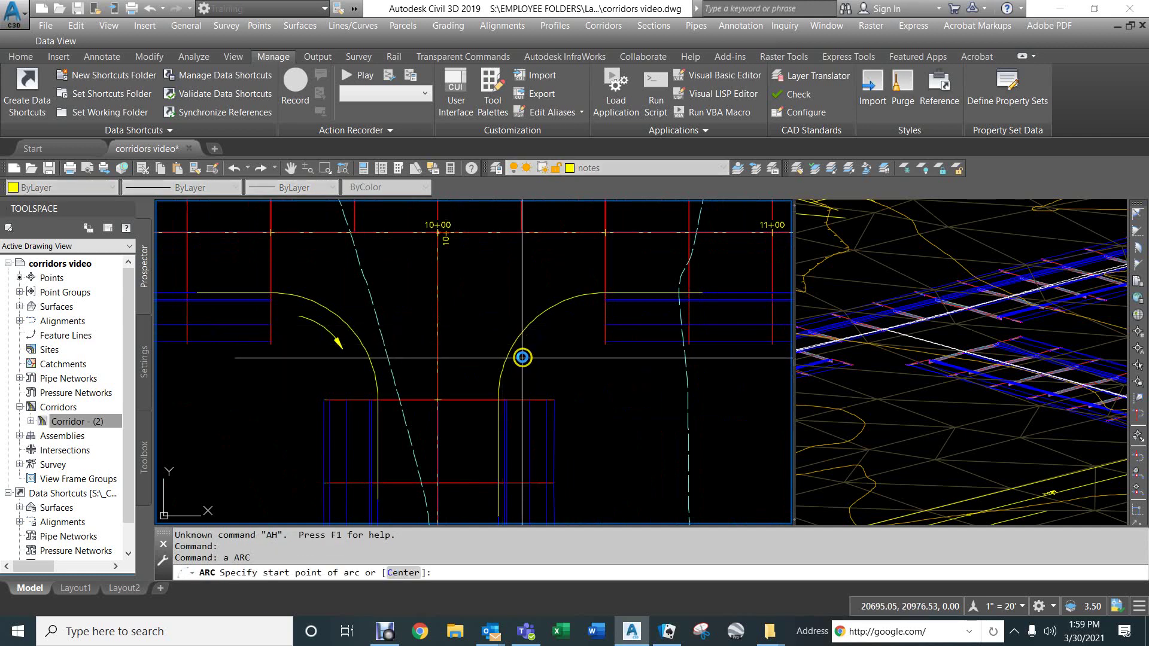
left_click(525, 361)
left_click(542, 336)
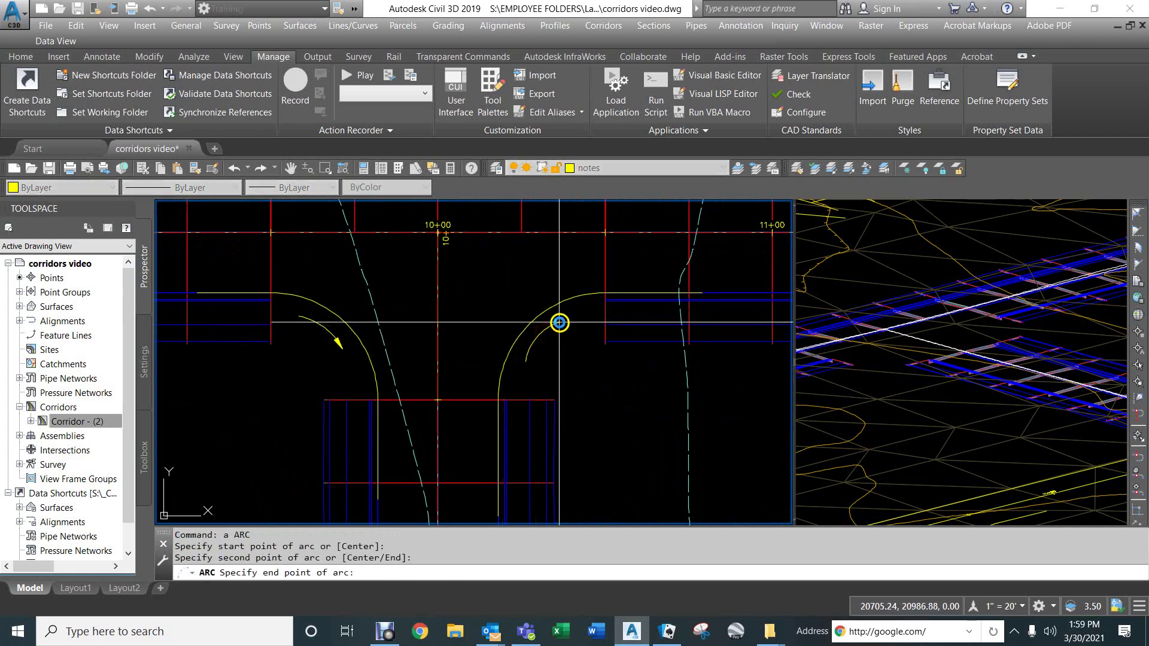
left_click(561, 318)
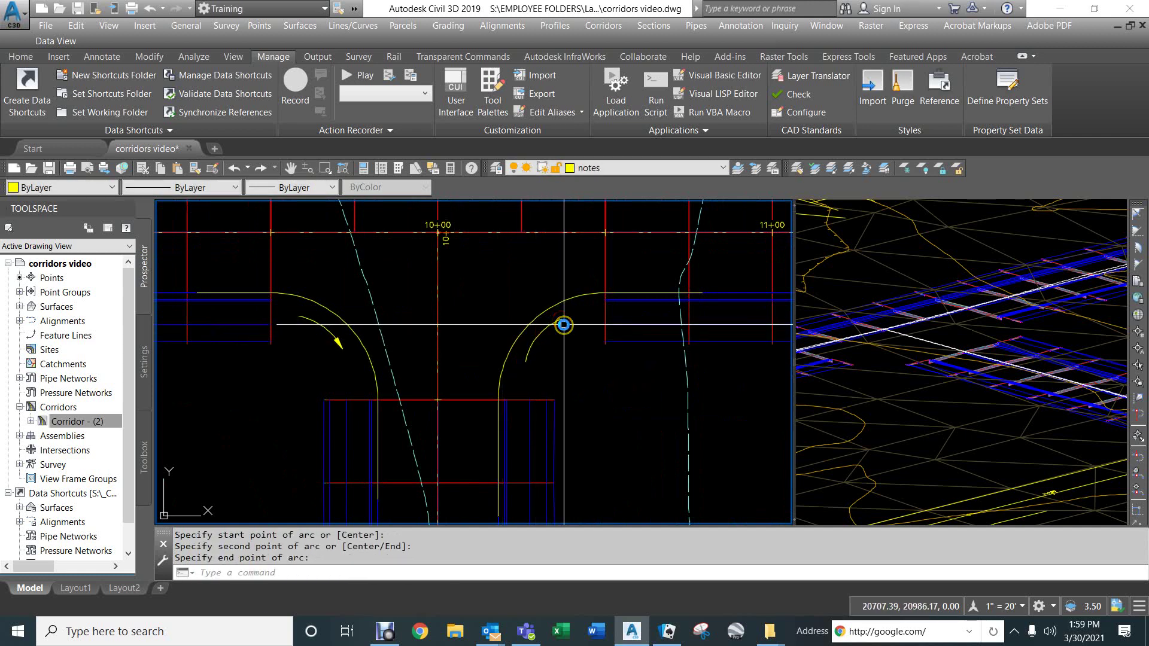
Add an arrowhead of size 0.18 at the northeast end of the arc beside the east curb return with the AH command
type("ah")
key("Return")
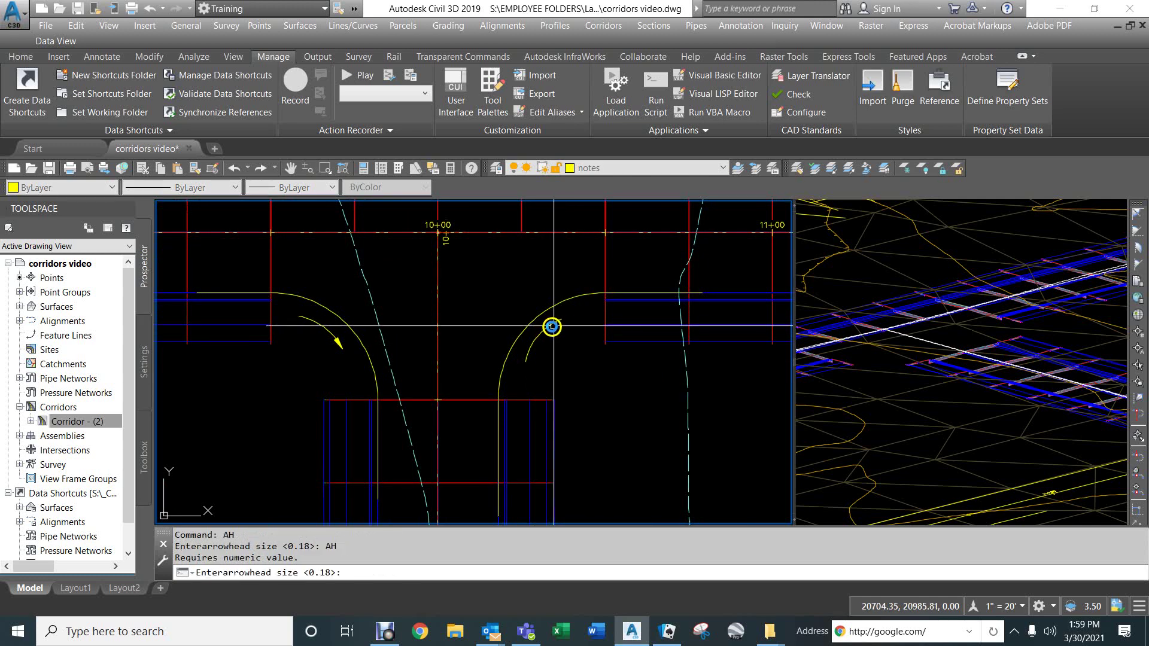
type("ah")
key("Return")
key("Return")
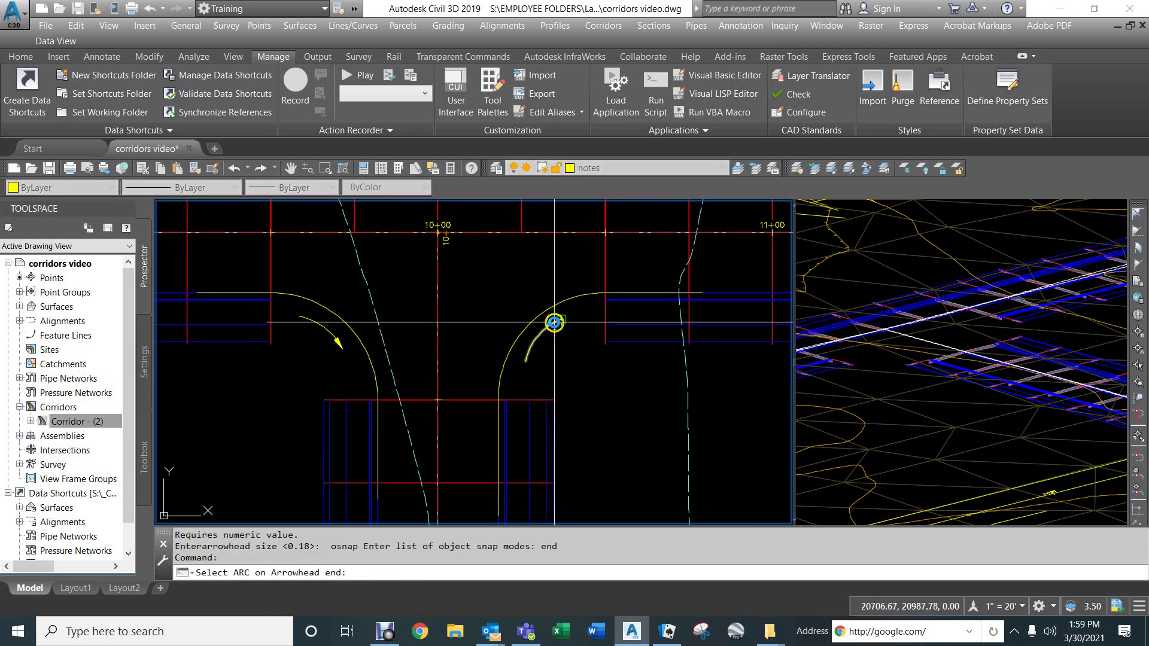
left_click(553, 323)
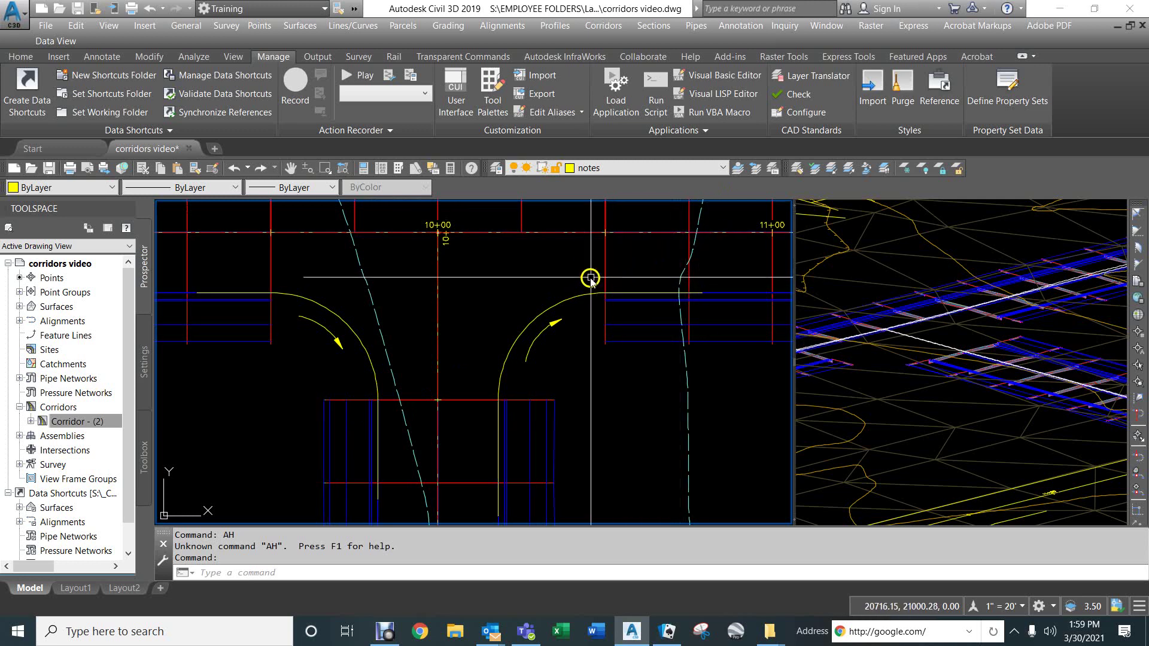
Start creating an alignment from the west curb return polyline and accept its direction from the main road into the side road
mouse_move(518, 444)
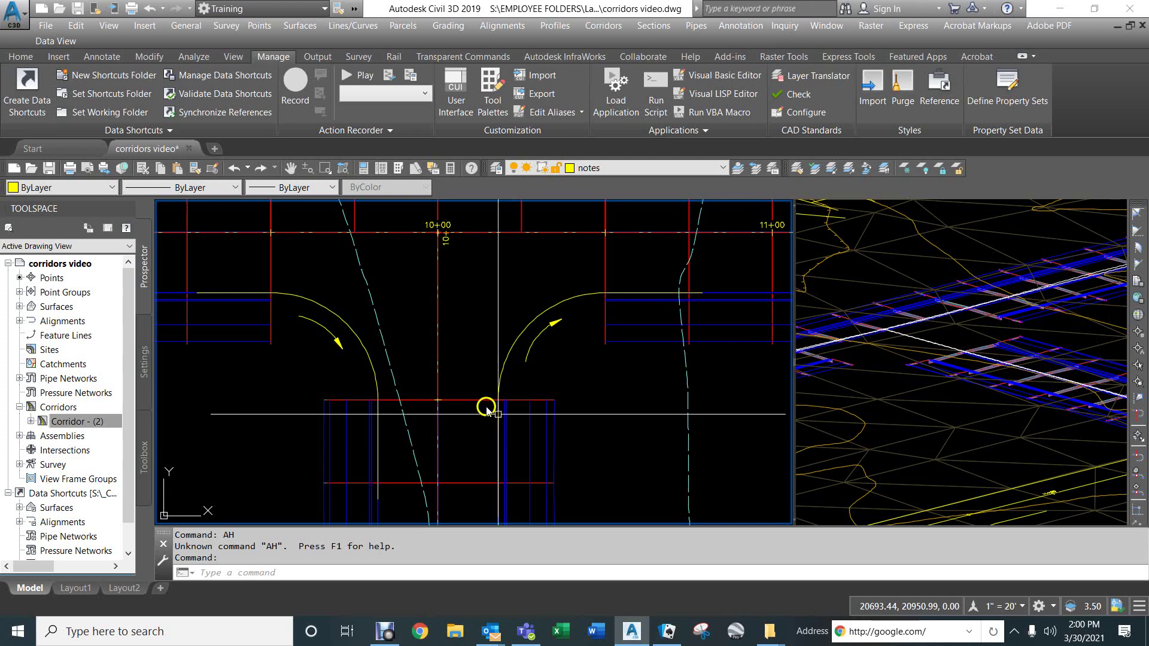
scroll(433, 315, "down", 4)
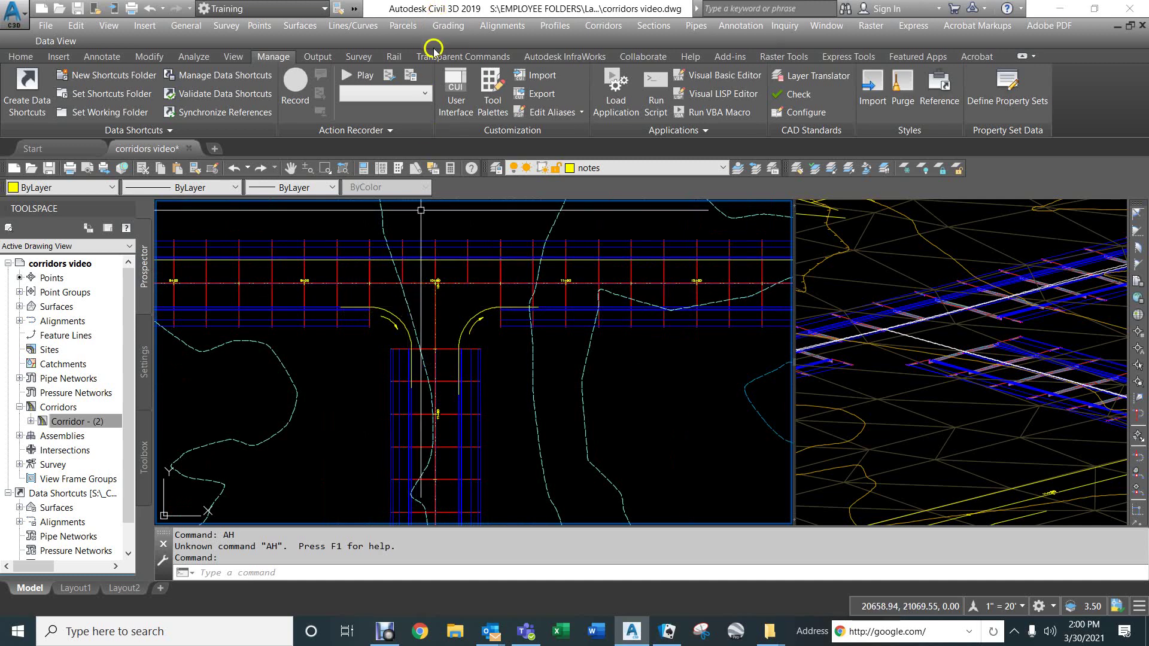
left_click(504, 25)
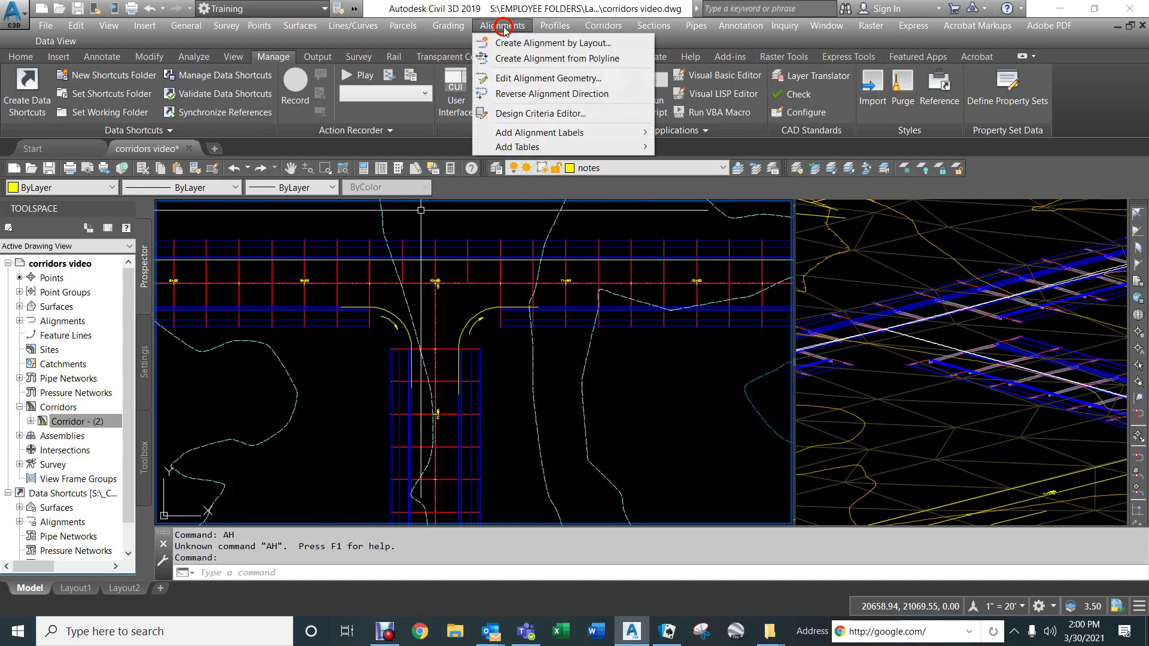
left_click(518, 58)
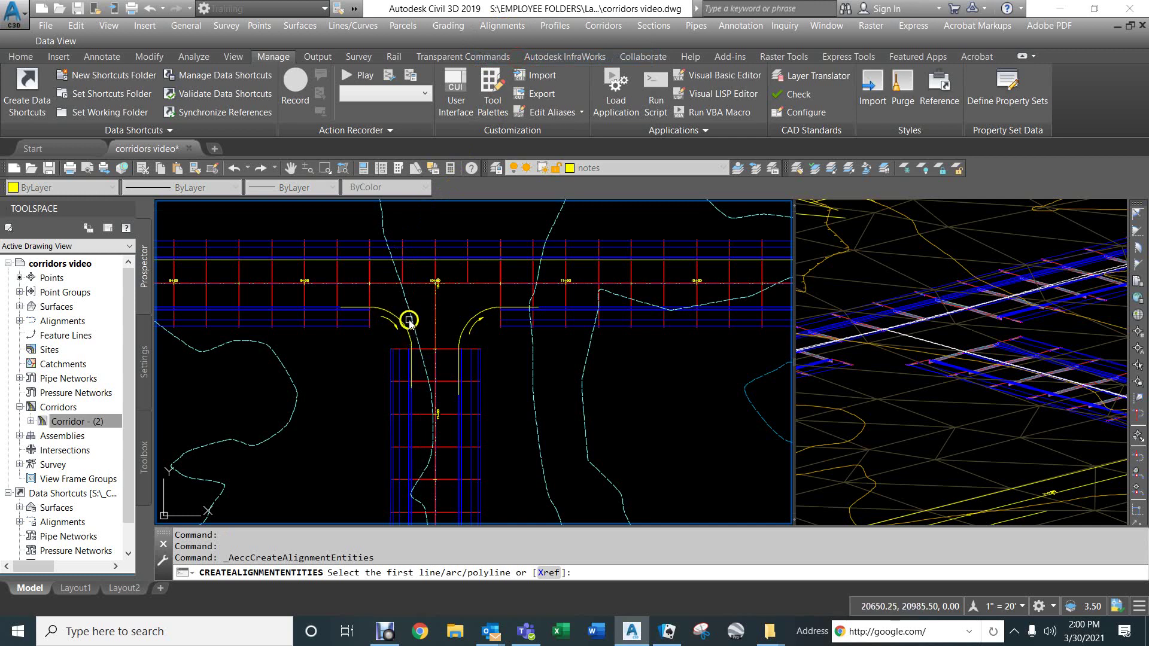
left_click(375, 308)
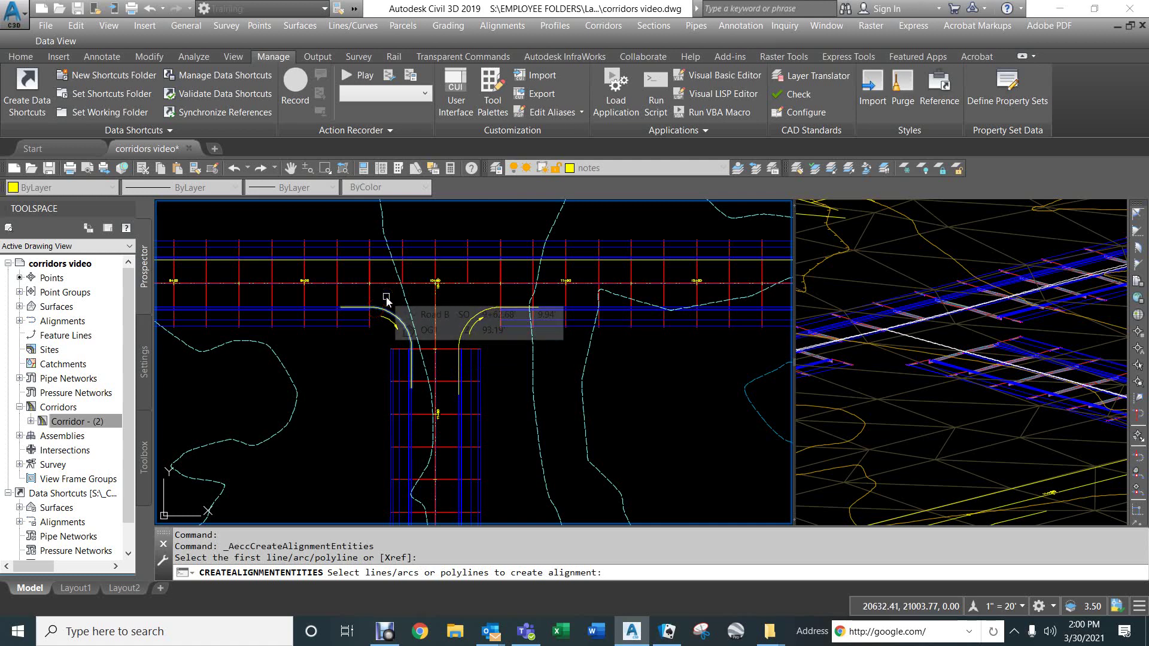
key("Return")
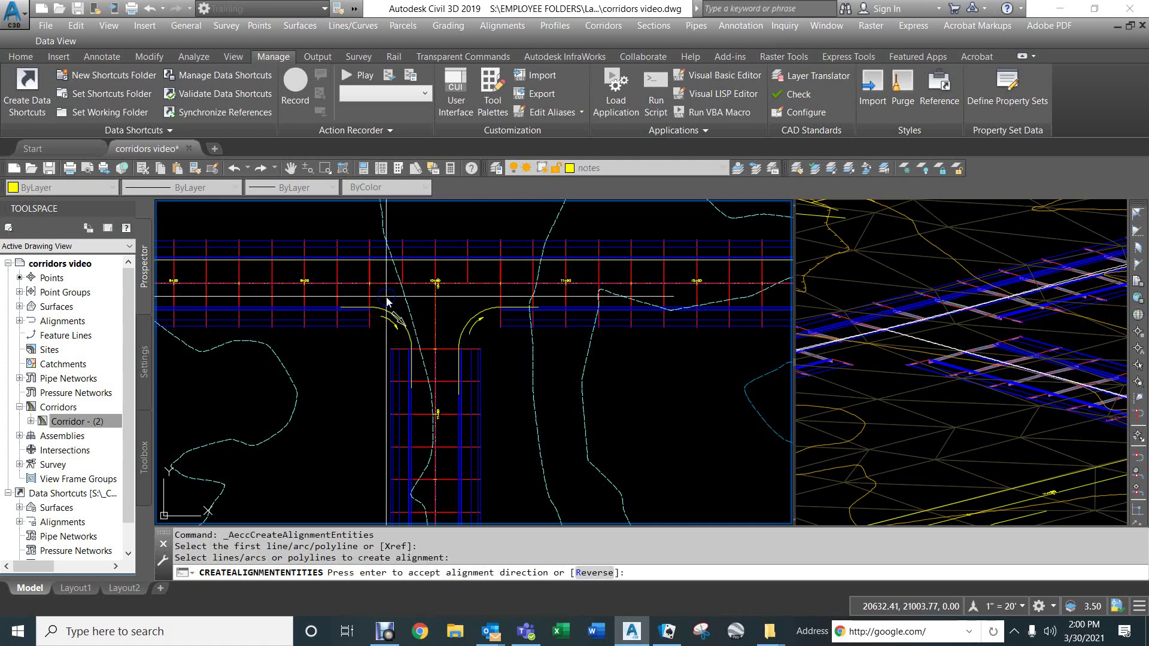
left_click(380, 307)
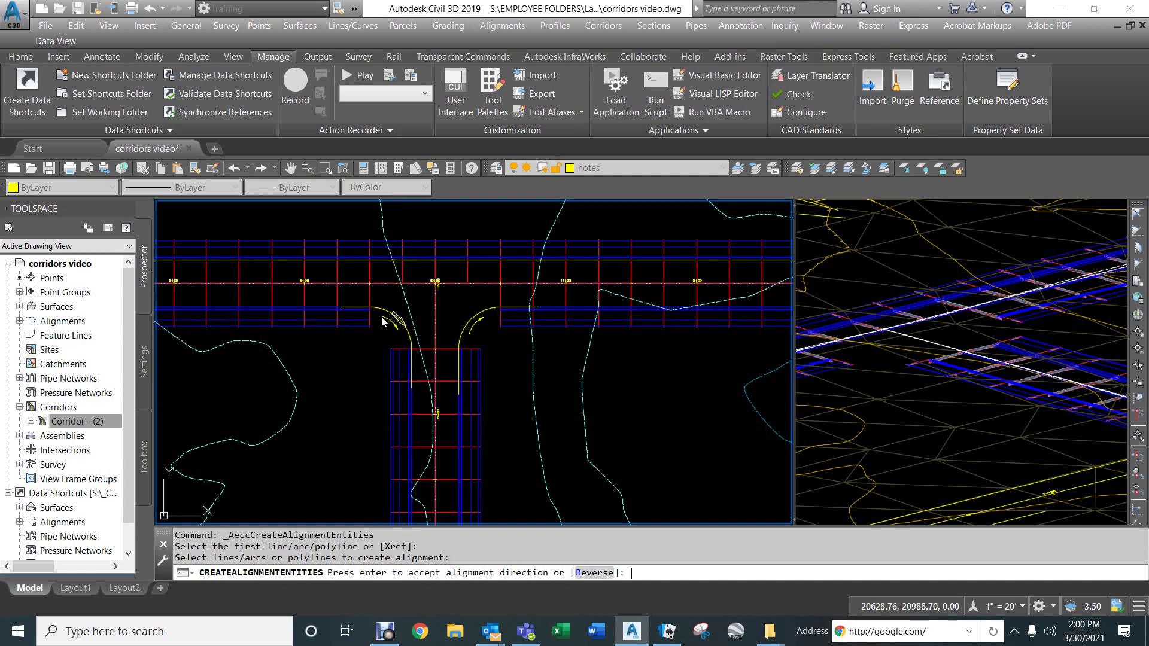
key("Return")
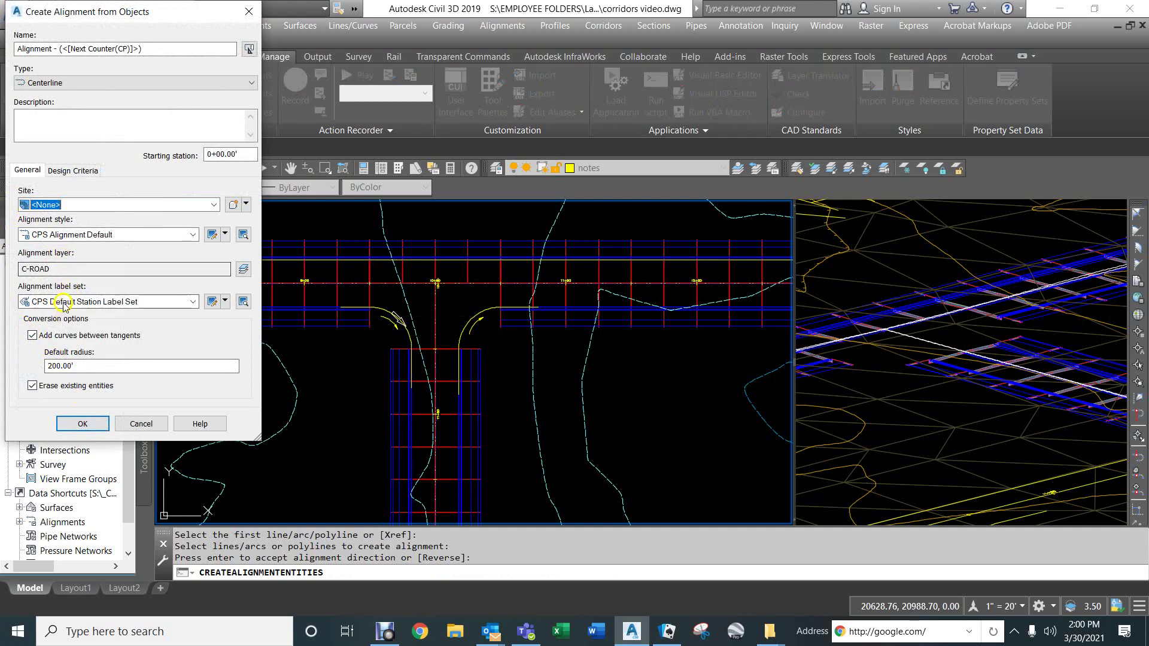
Turn off adding curves between tangents, name the alignment "return 1", and create it
left_click(57, 338)
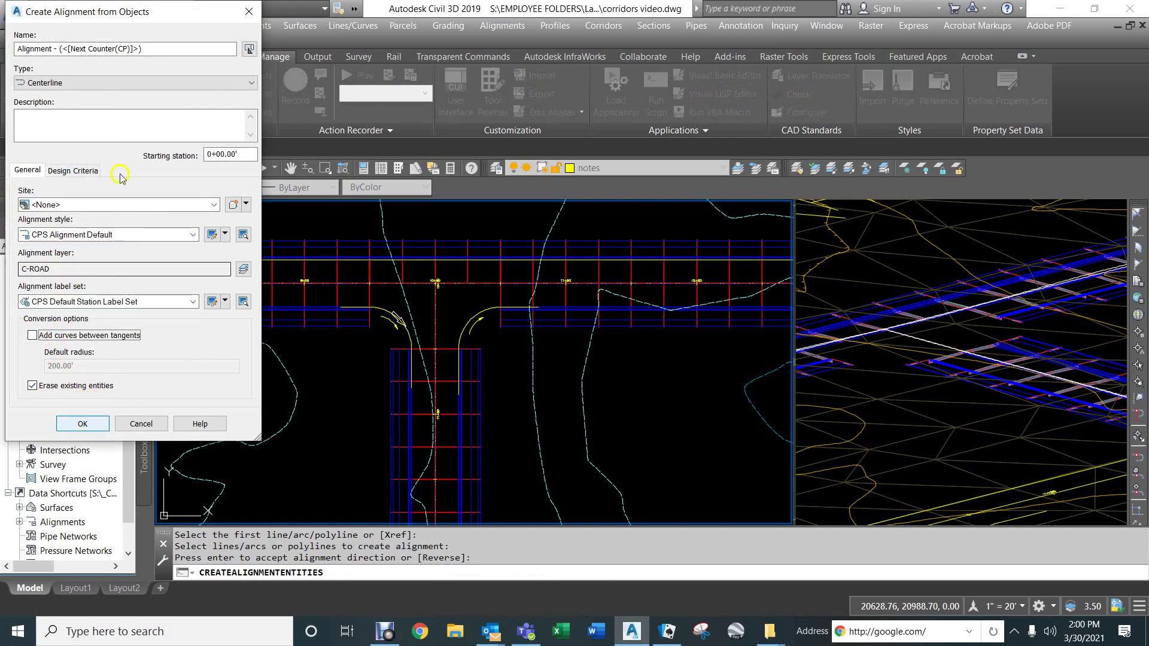
triple_click(158, 49)
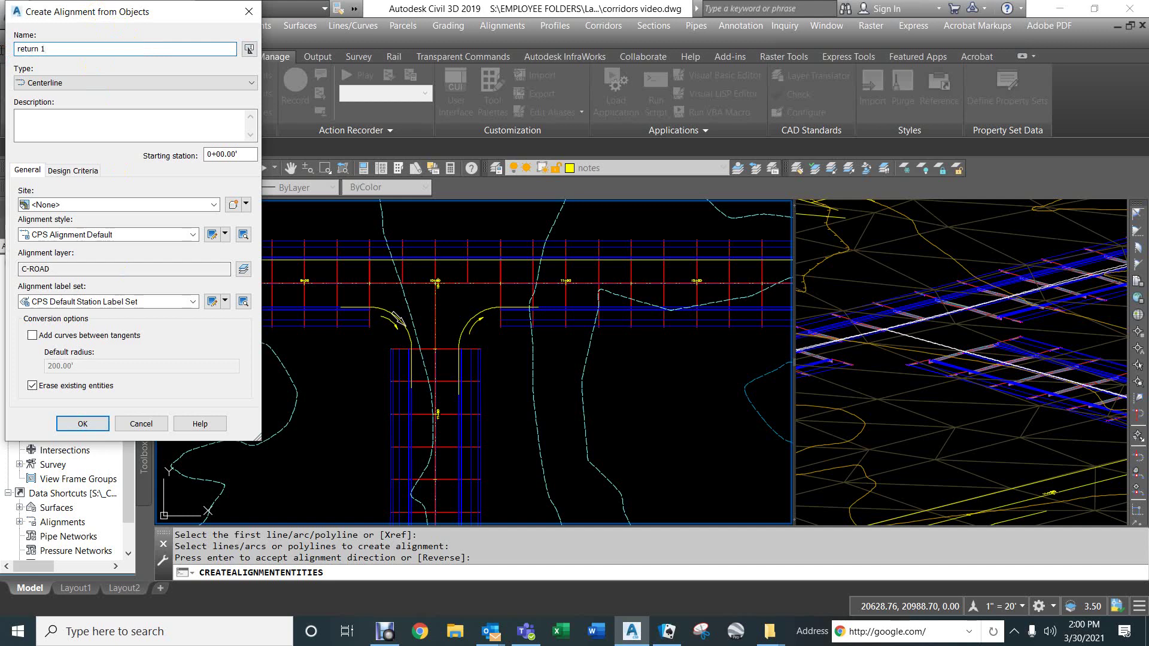
type("return 1")
key("Return")
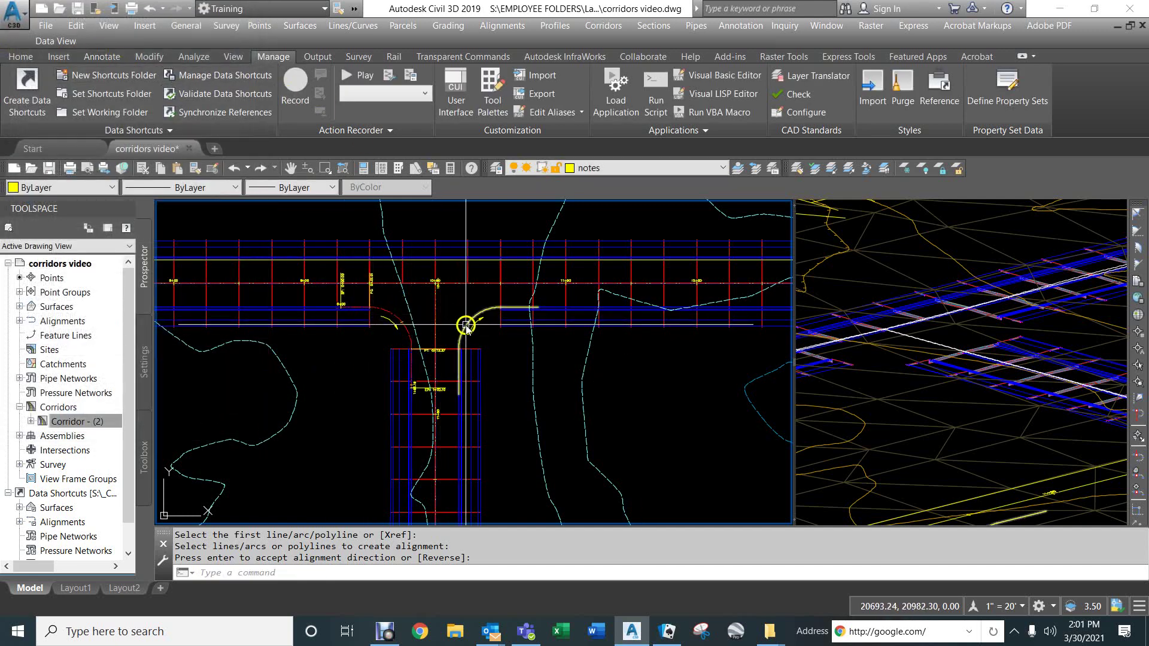
Create an alignment named "Return 2" from the east curb return polyline, accepting its direction and turning off curves between tangents
key("Return")
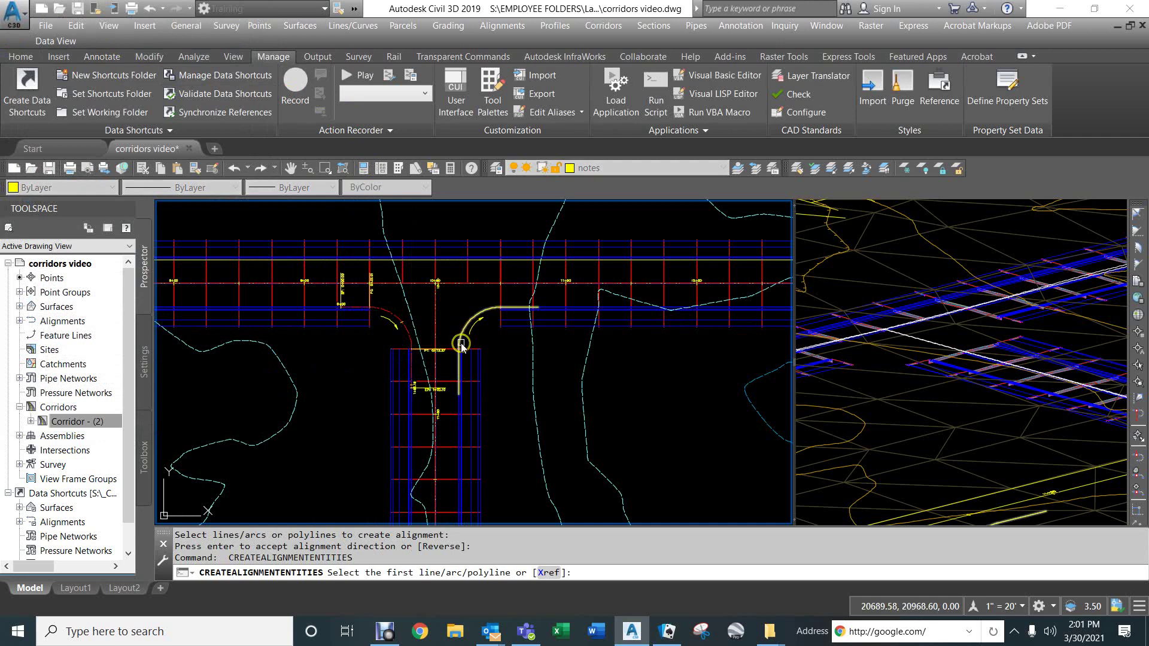
left_click(461, 342)
key("Return")
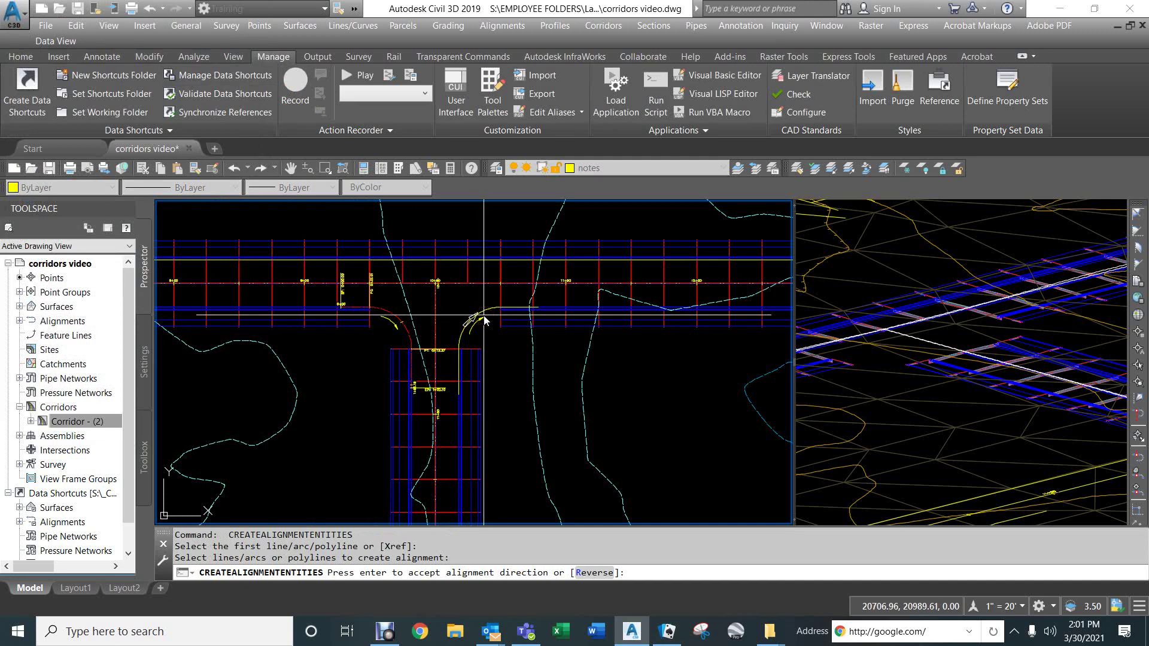
key("Return")
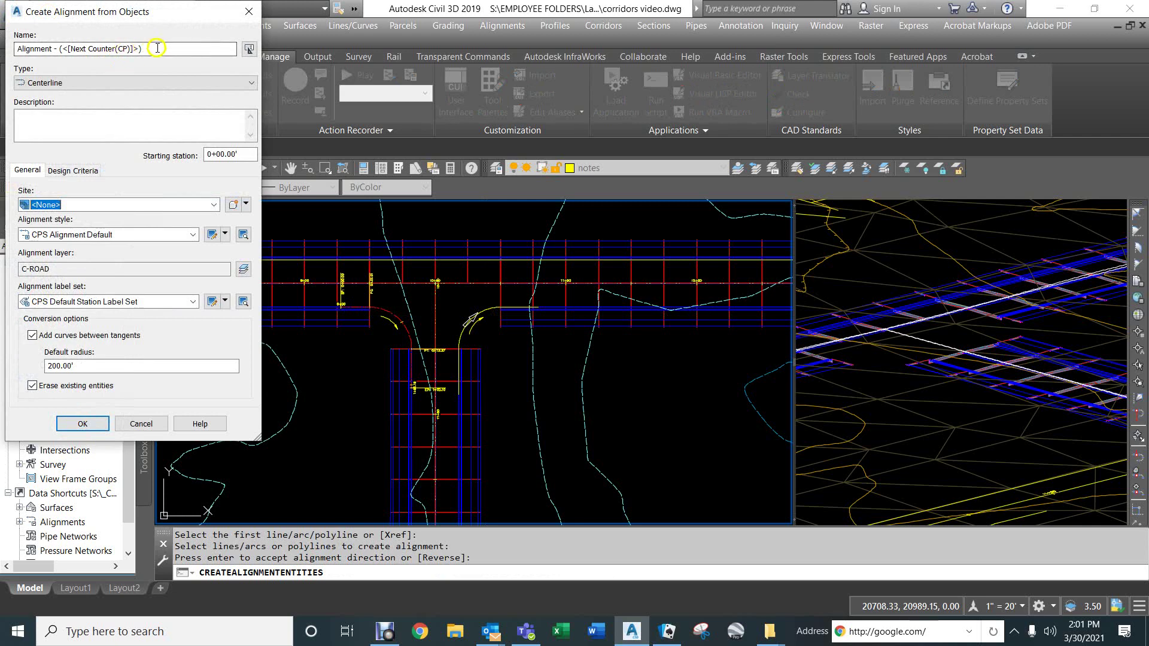
left_click_drag(157, 48, 12, 51)
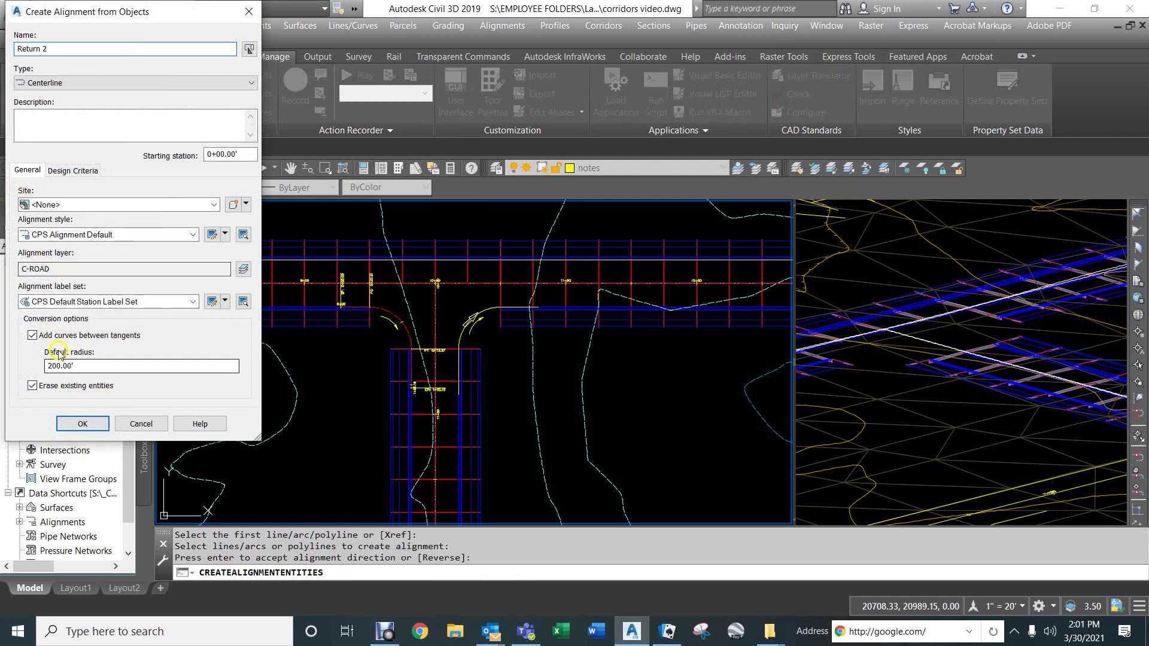
left_click(48, 336)
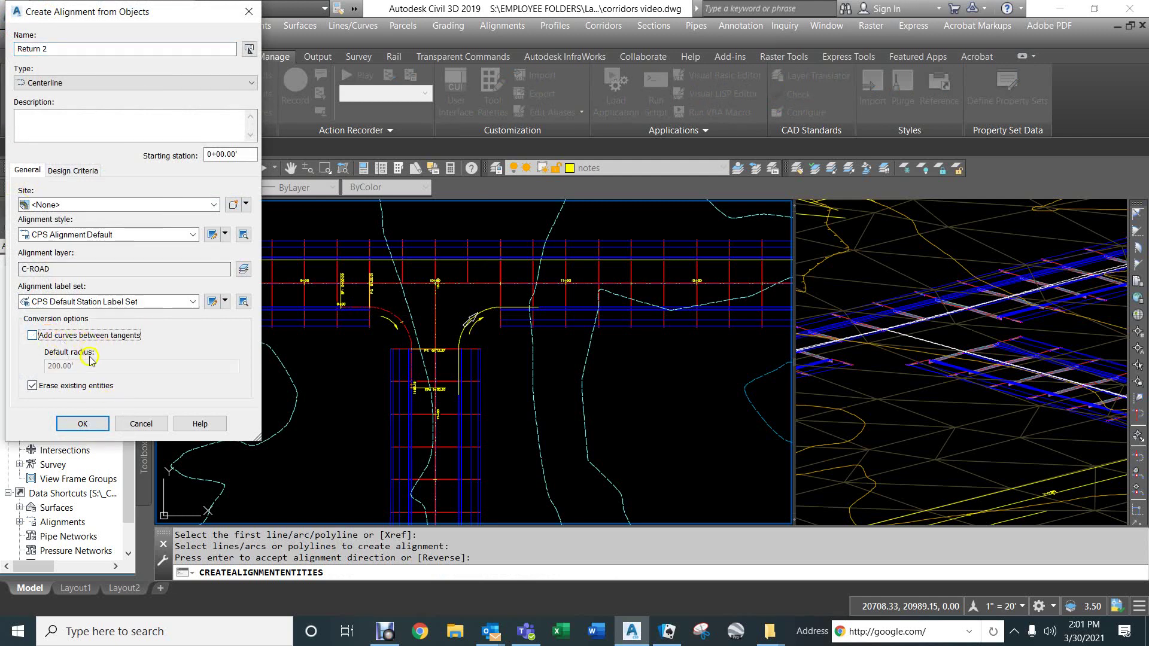
left_click(82, 425)
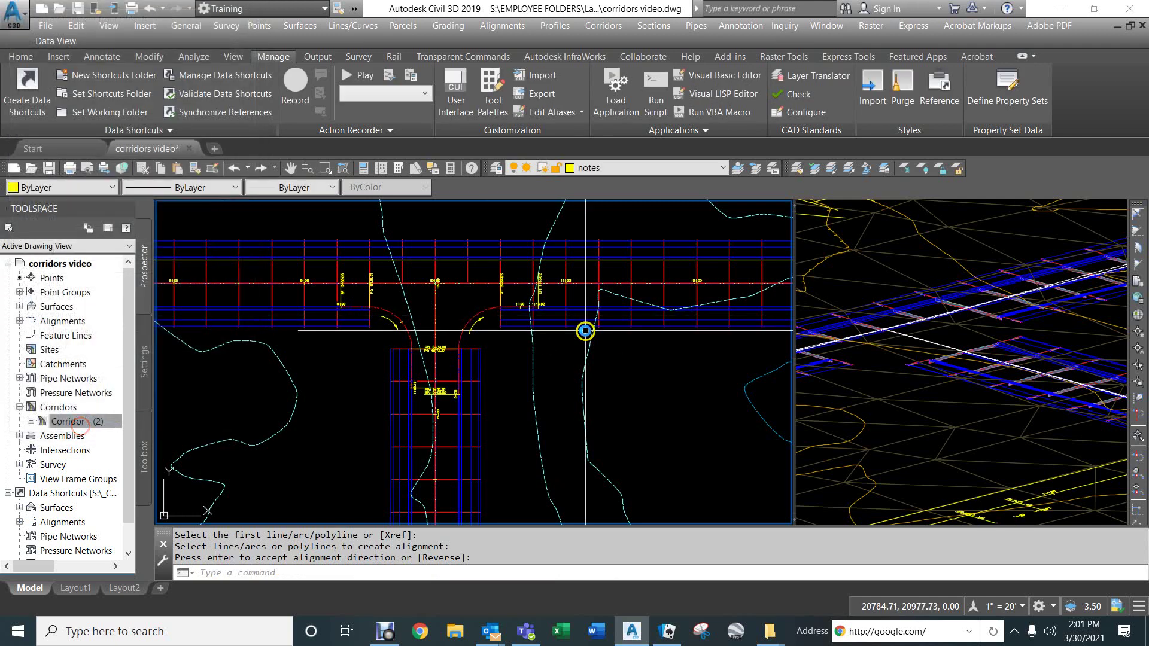
Erase the two direction arcs and their arrowheads beside the west and east curb returns
scroll(470, 320, "up", 5)
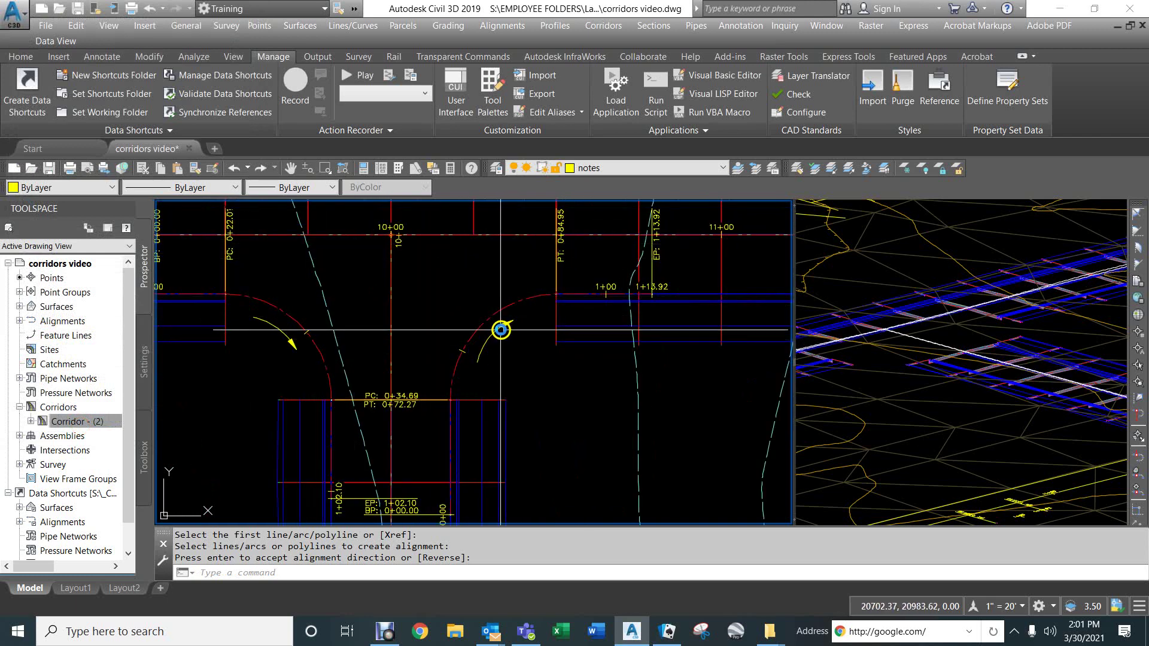
key("Return")
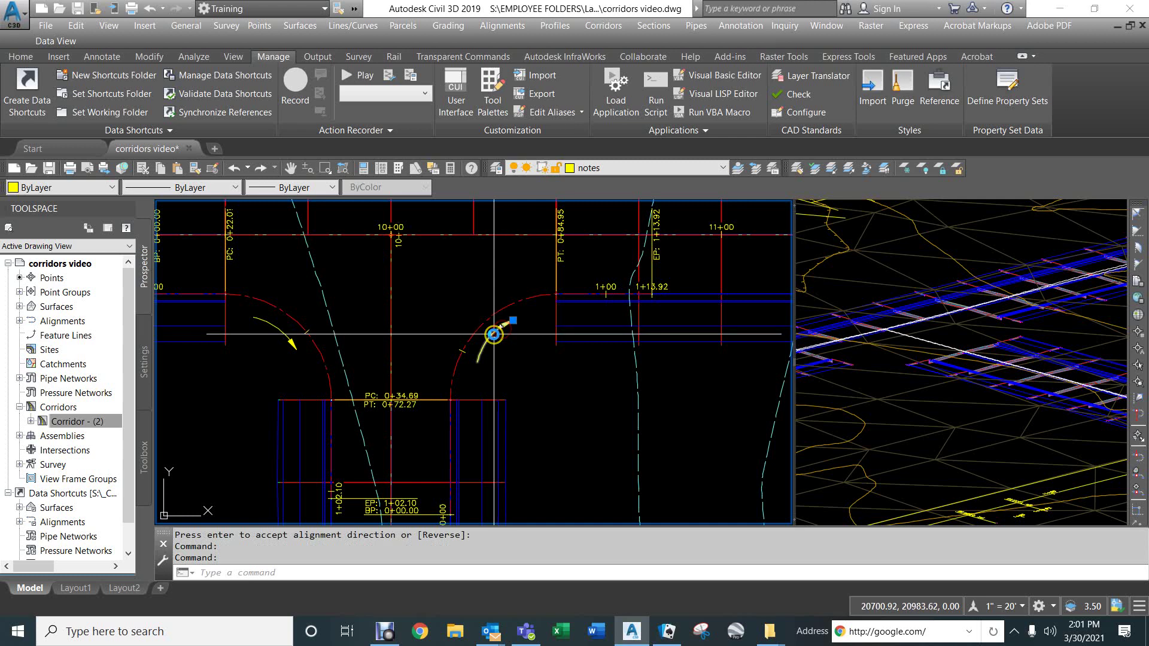
left_click(503, 329)
left_click(295, 359)
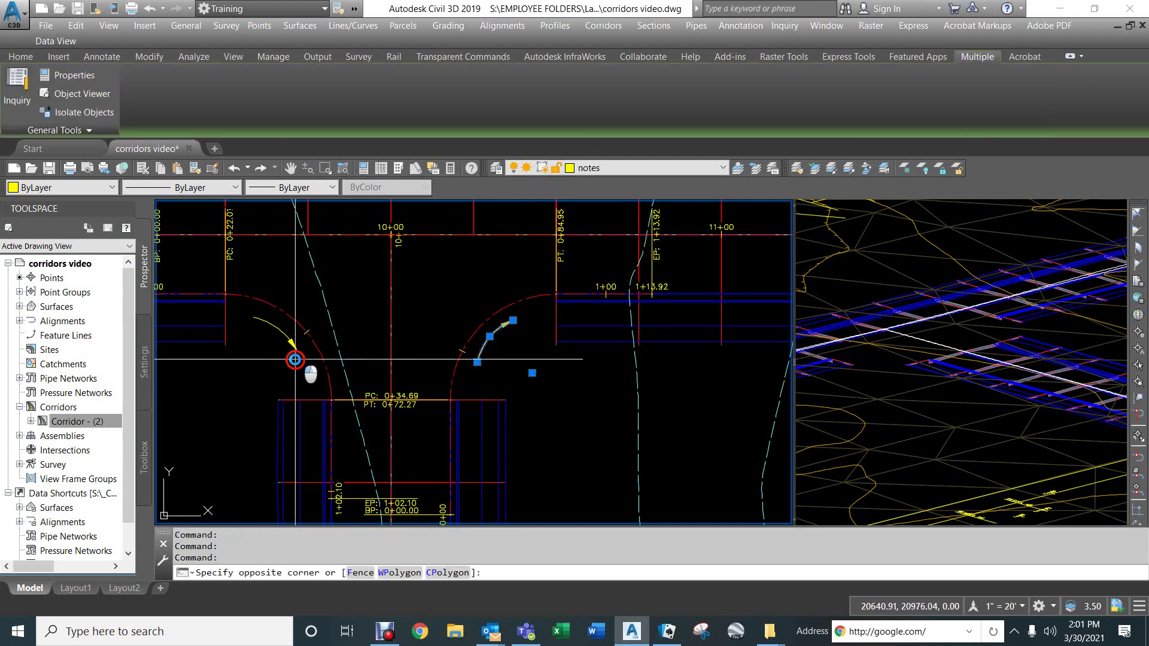
left_click(281, 329)
type("e")
key("Return")
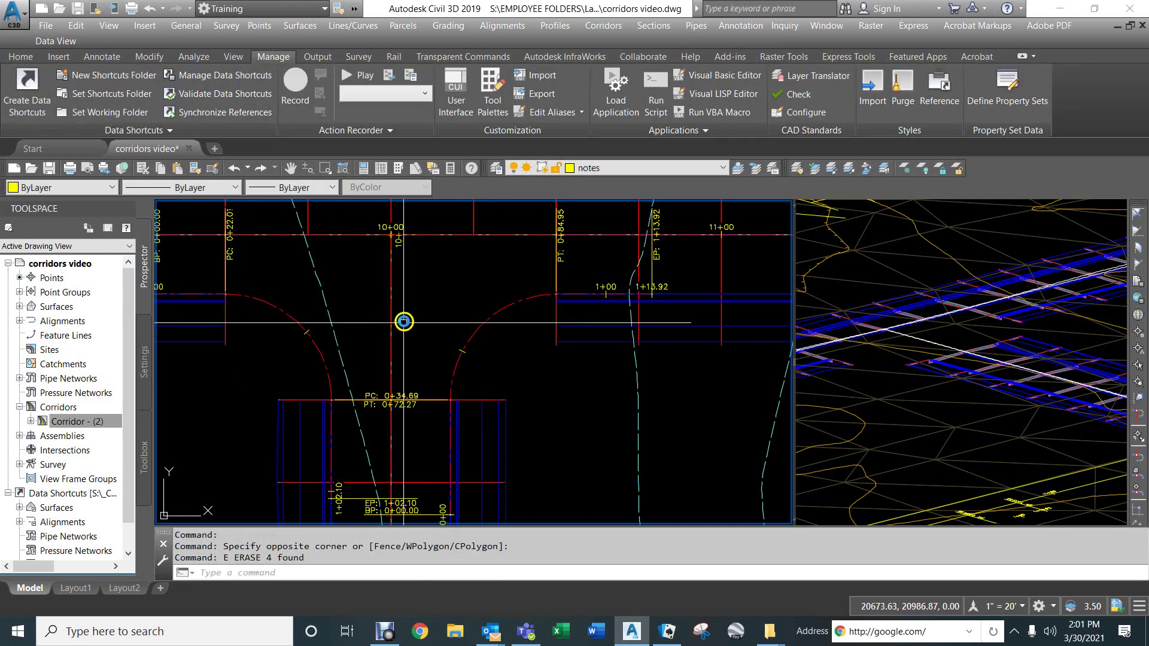
Examine the Return assembly, checking where its baseline marker sits relative to the pavement lane and the curb and gutter
scroll(442, 353, "down", 2)
scroll(487, 357, "down", 1)
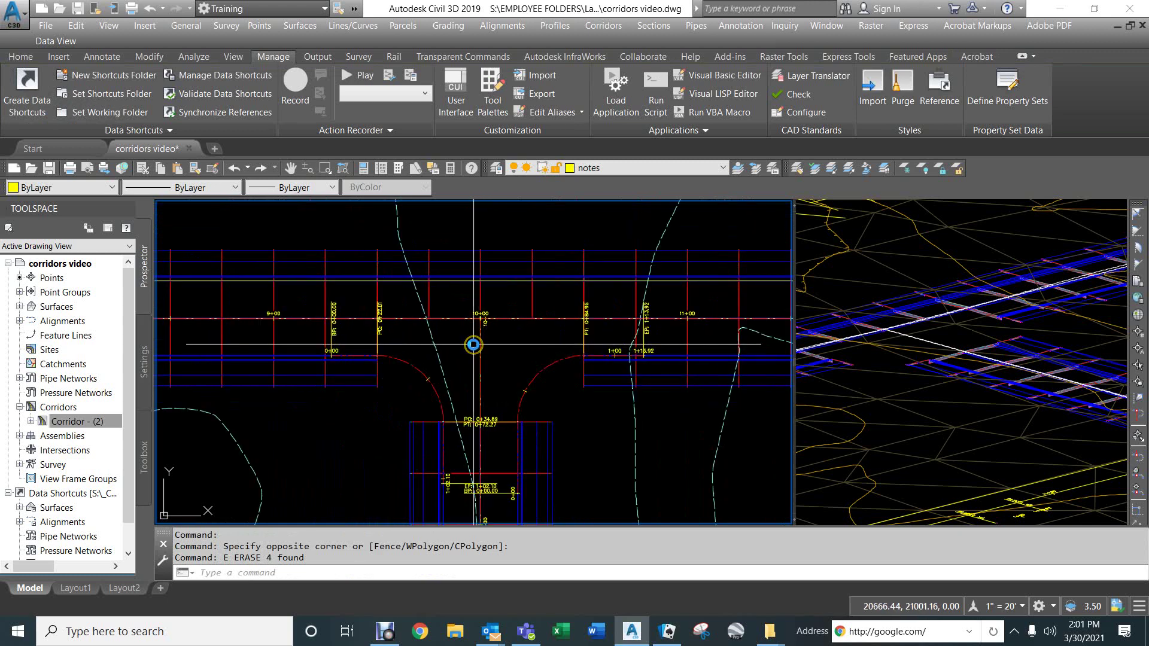
scroll(472, 344, "down", 5)
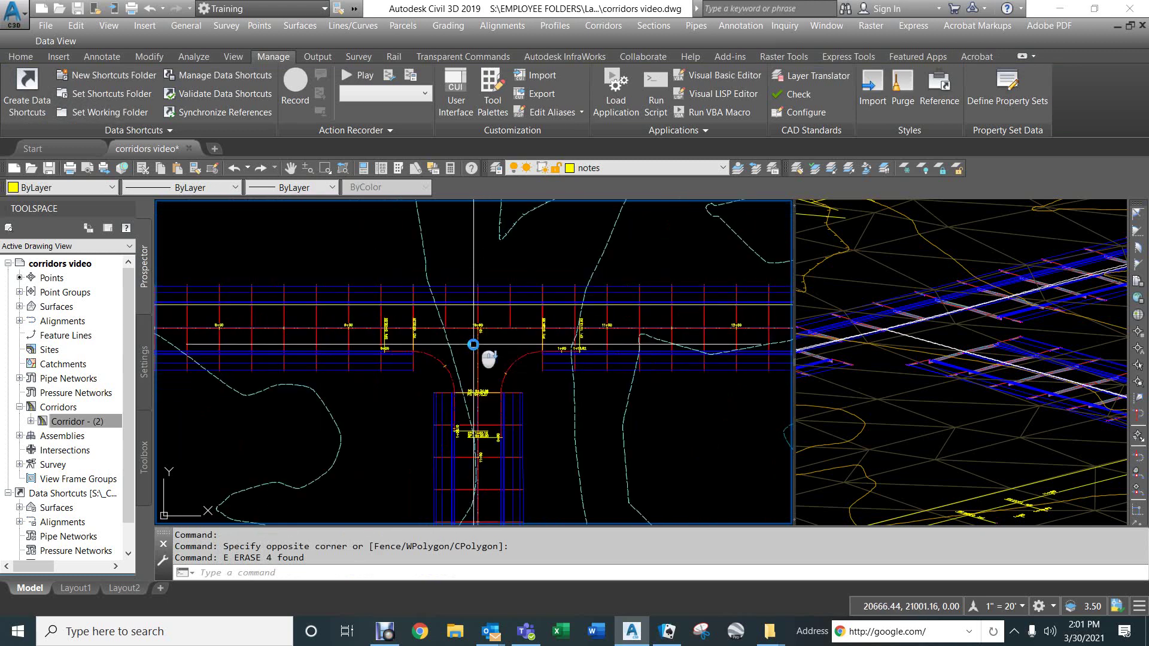
scroll(587, 340, "up", 5)
scroll(587, 339, "up", 2)
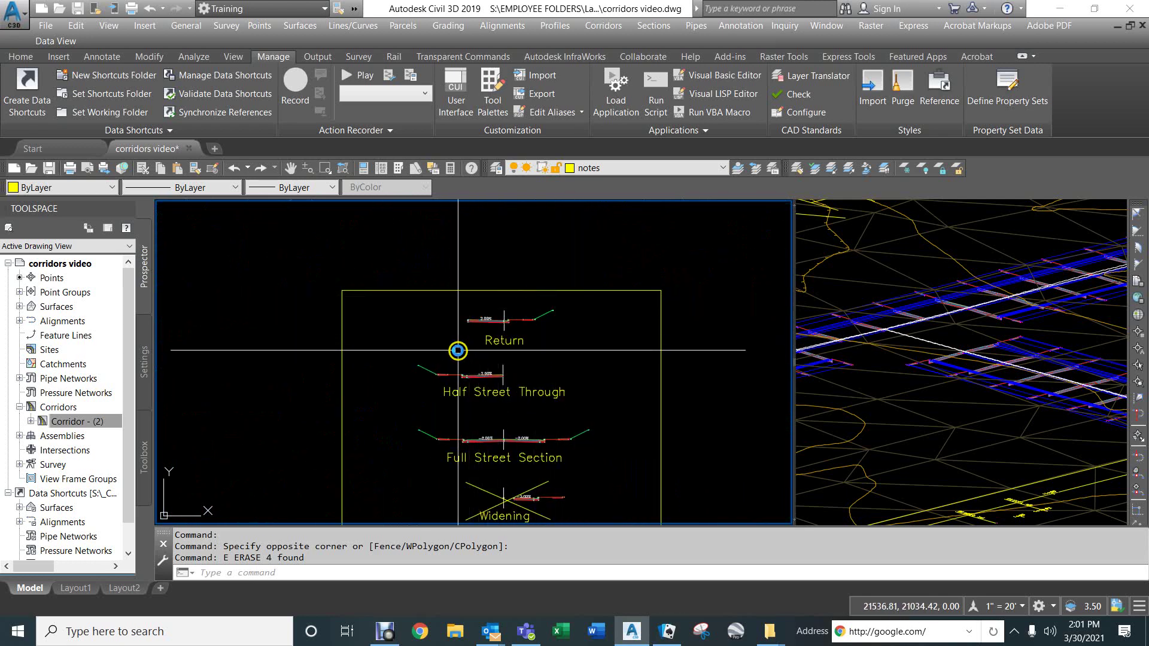
scroll(458, 323, "up", 3)
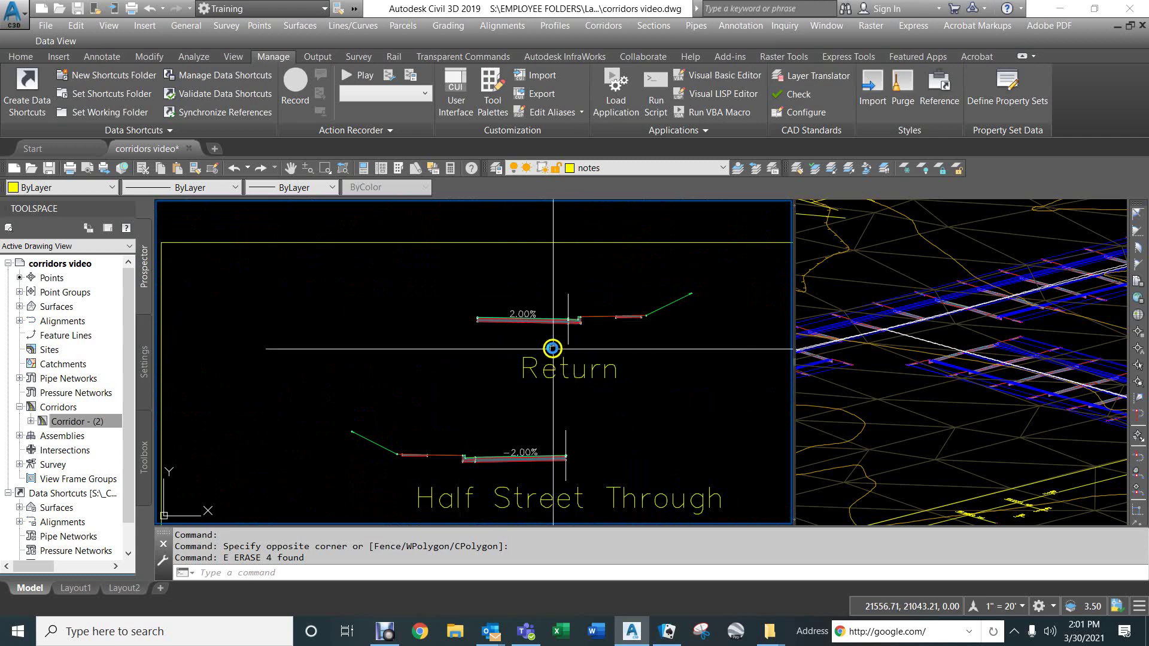
middle_click_drag(553, 344, 495, 351)
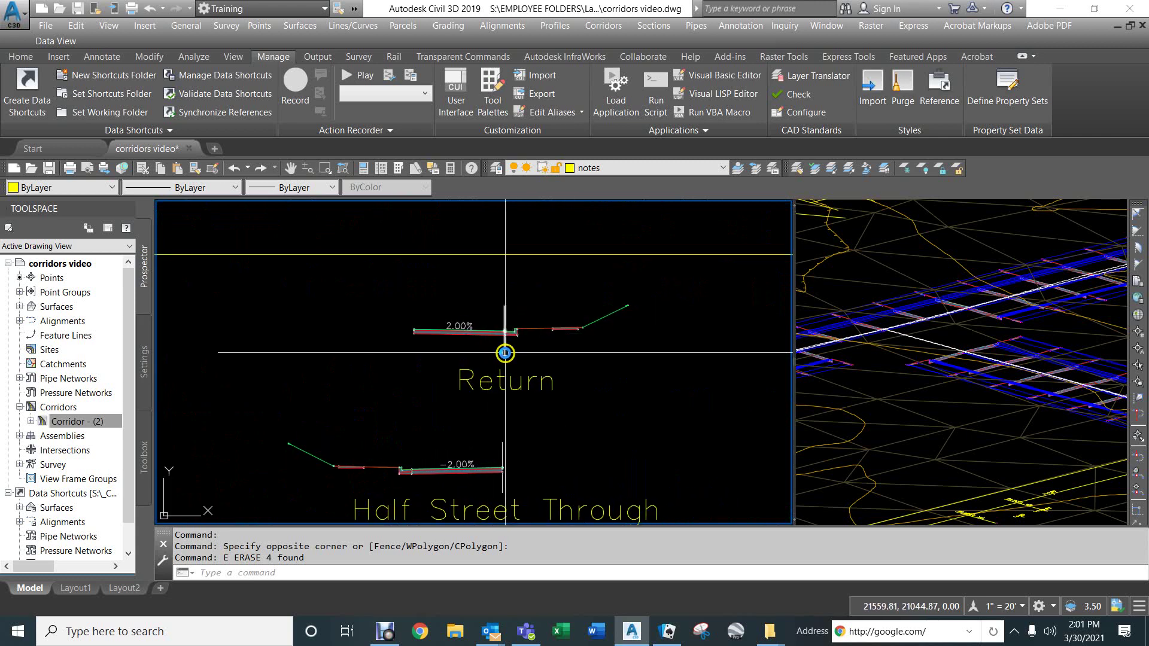
scroll(511, 346, "up", 2)
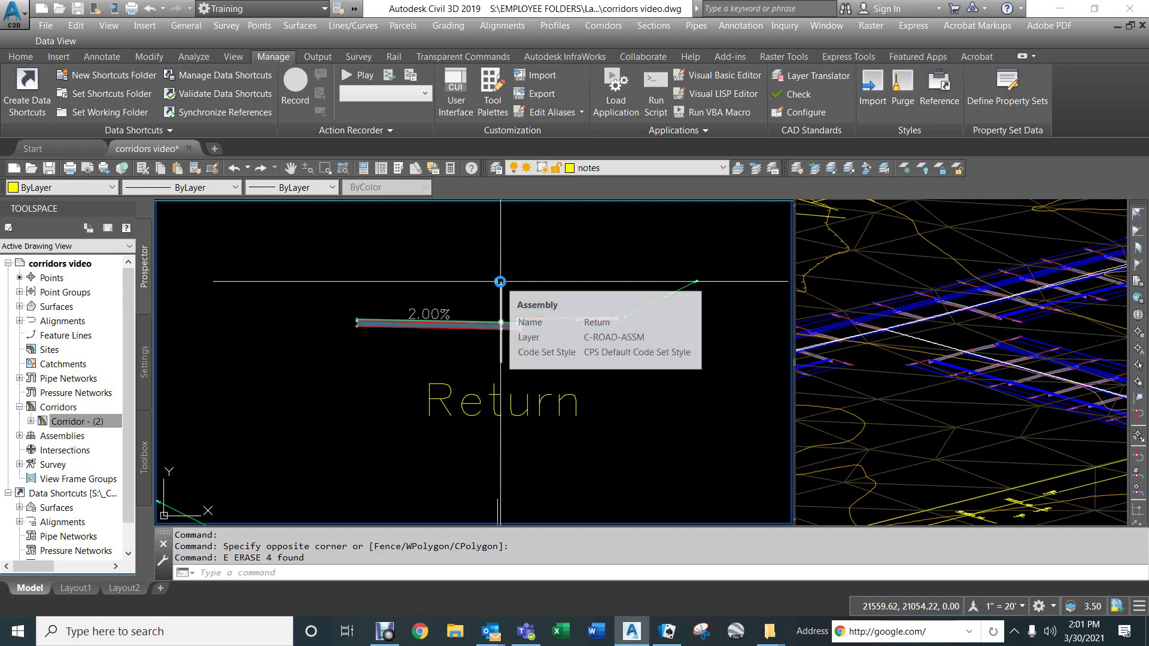
scroll(515, 311, "up", 5)
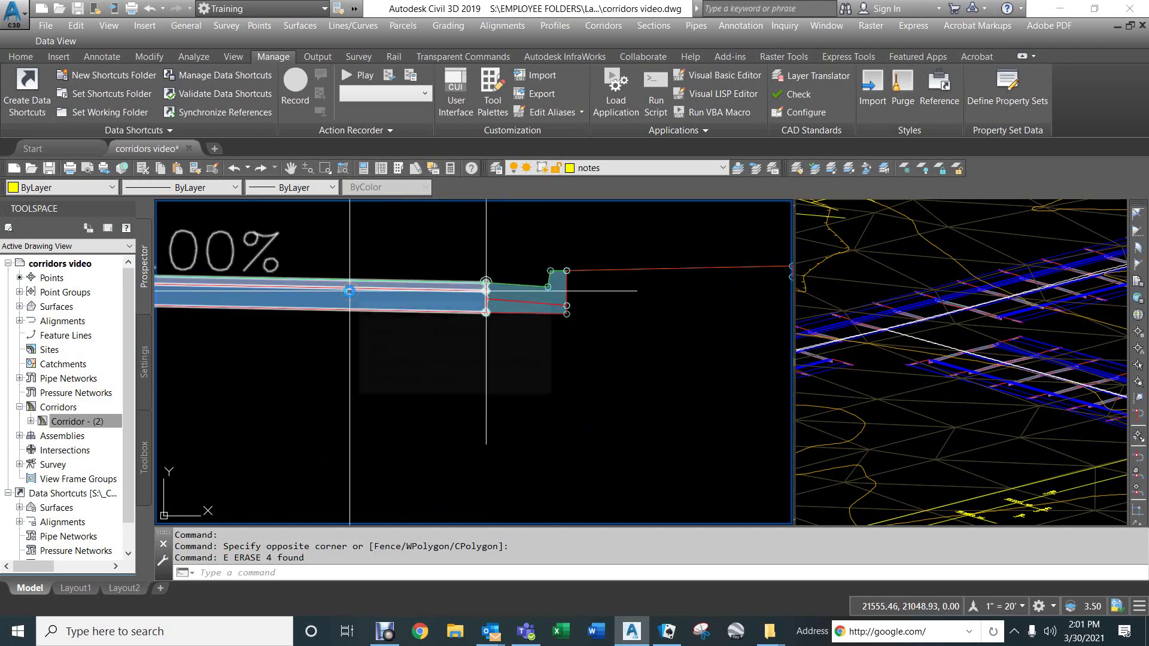
scroll(372, 359, "down", 4)
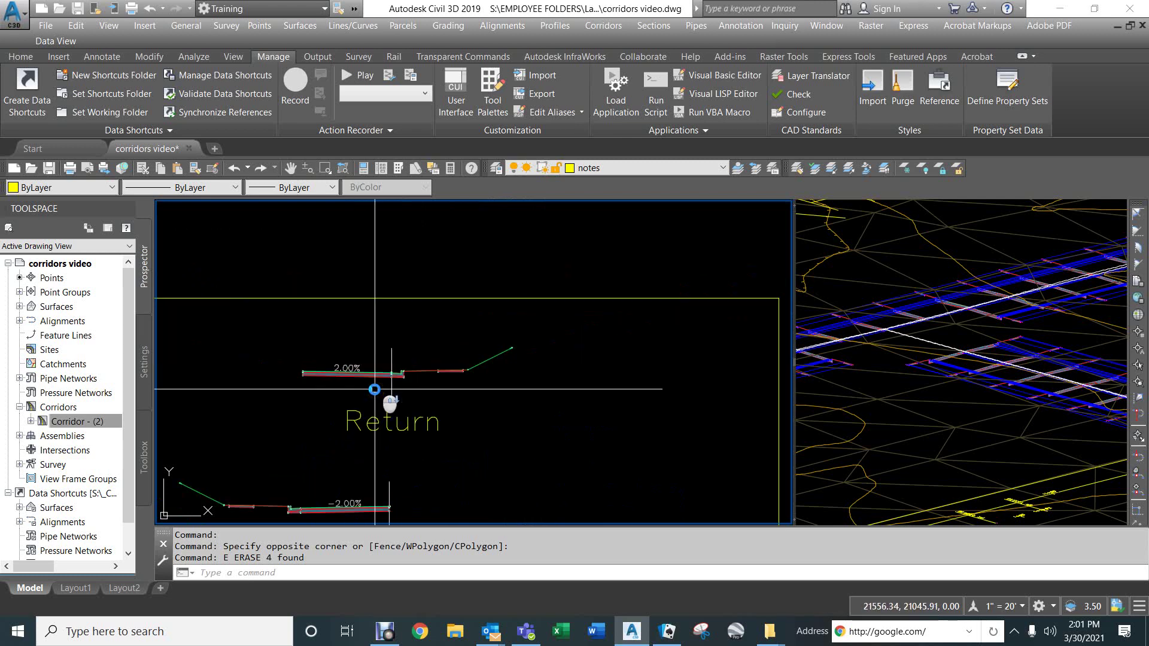
middle_click_drag(379, 397, 413, 318)
mouse_move(438, 405)
middle_mouse_down()
mouse_move(520, 259)
mouse_move(460, 494)
middle_mouse_up()
scroll(444, 376, "down", 5)
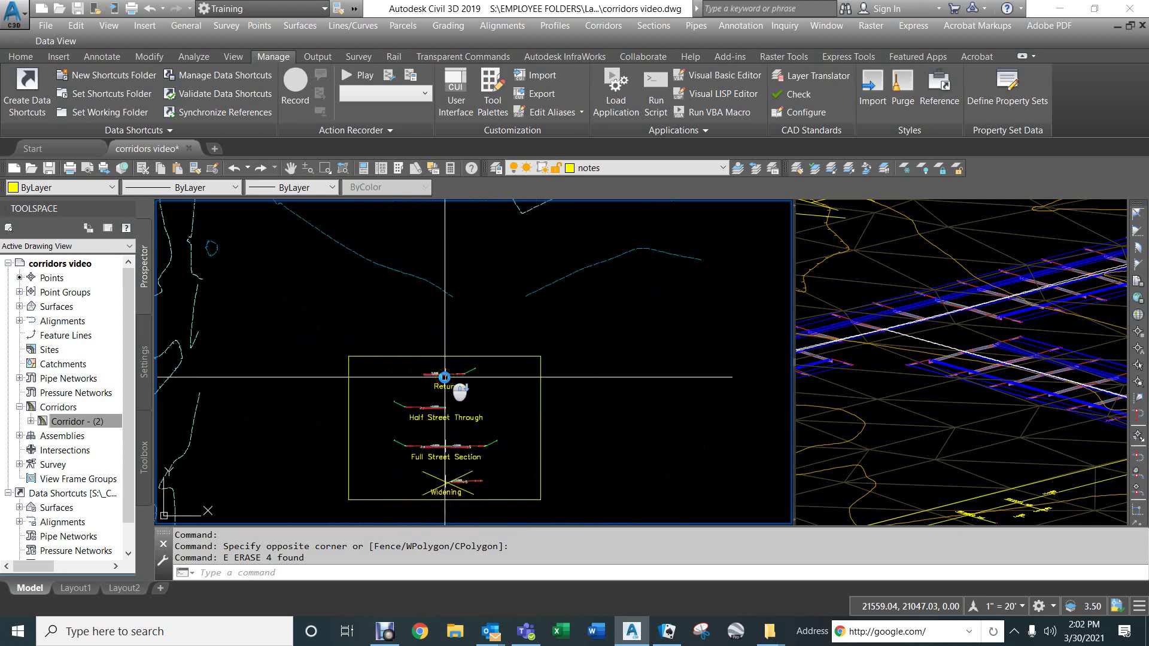
scroll(444, 377, "up", 5)
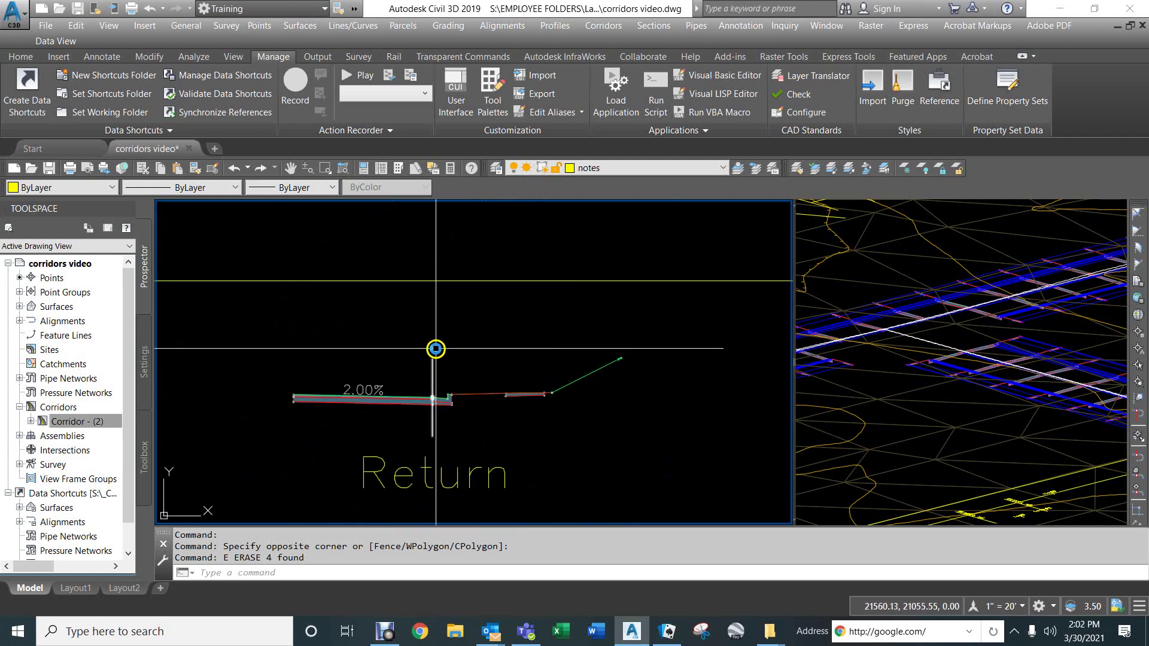
scroll(435, 350, "down", 5)
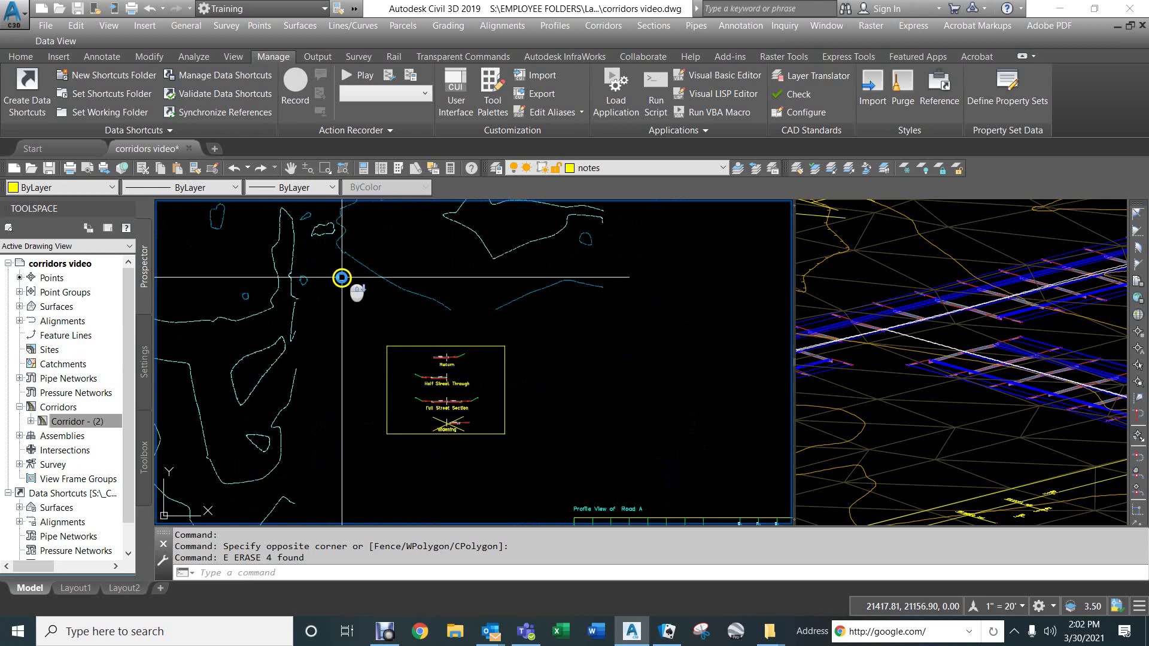
Try to add a baseline to the corridor using the west curb return alignment
middle_click_drag(341, 274, 520, 428)
scroll(407, 448, "down", 3)
scroll(369, 458, "up", 6)
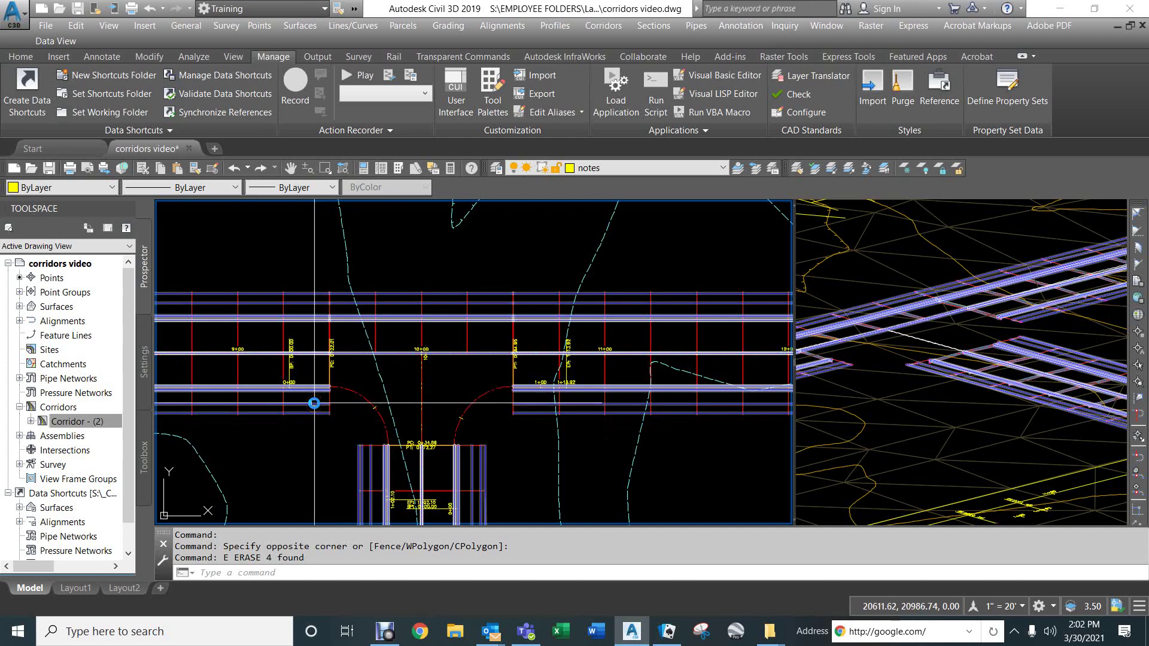
key("Escape")
key("Escape")
left_click(314, 403)
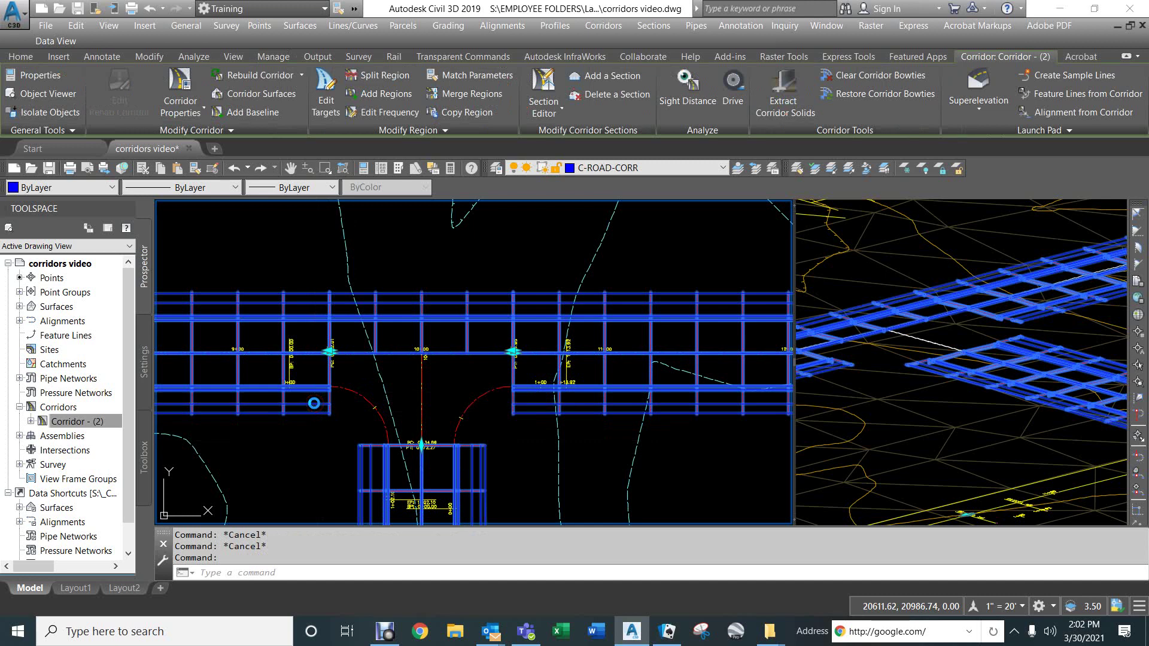
left_click(247, 112)
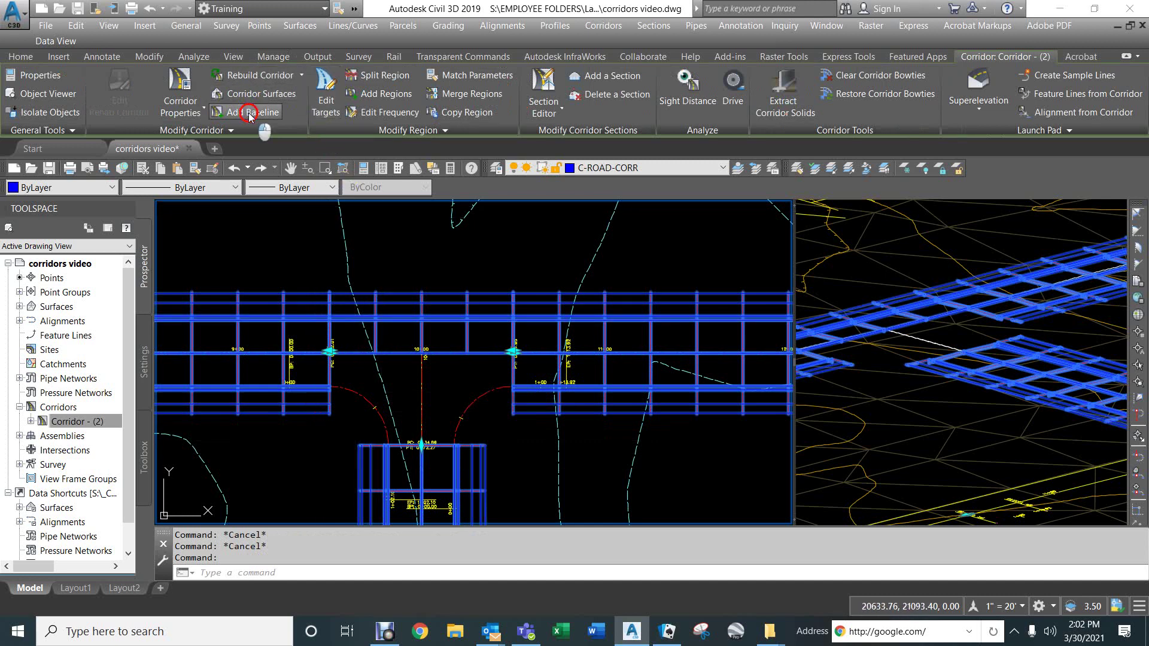
left_click(550, 331)
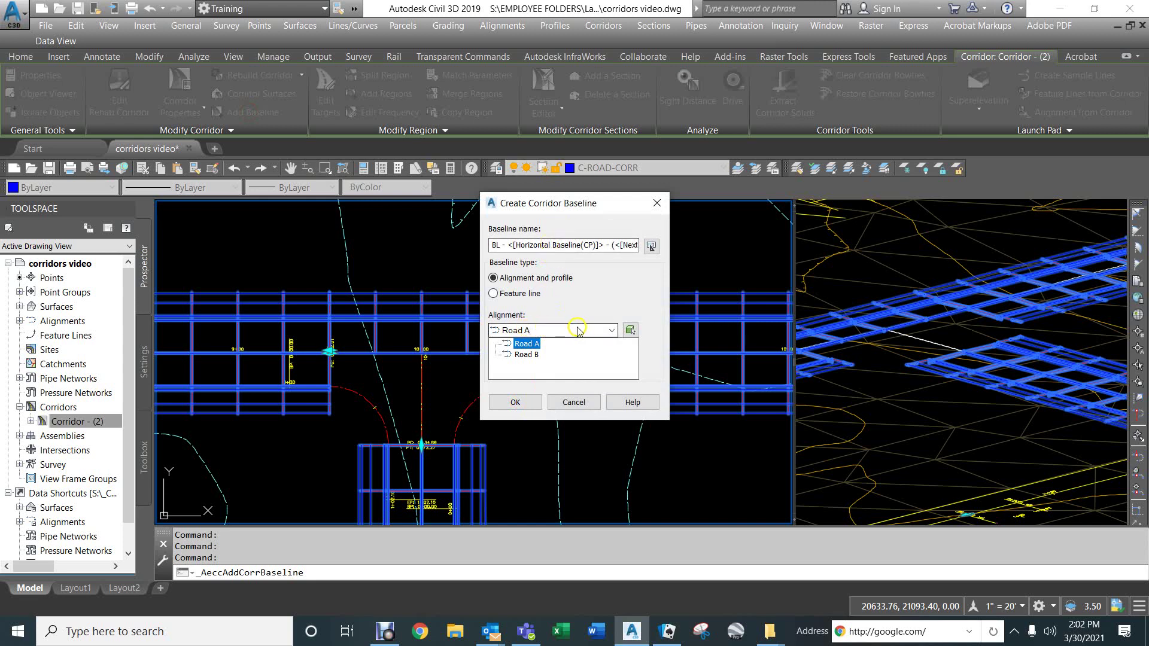
left_click(630, 330)
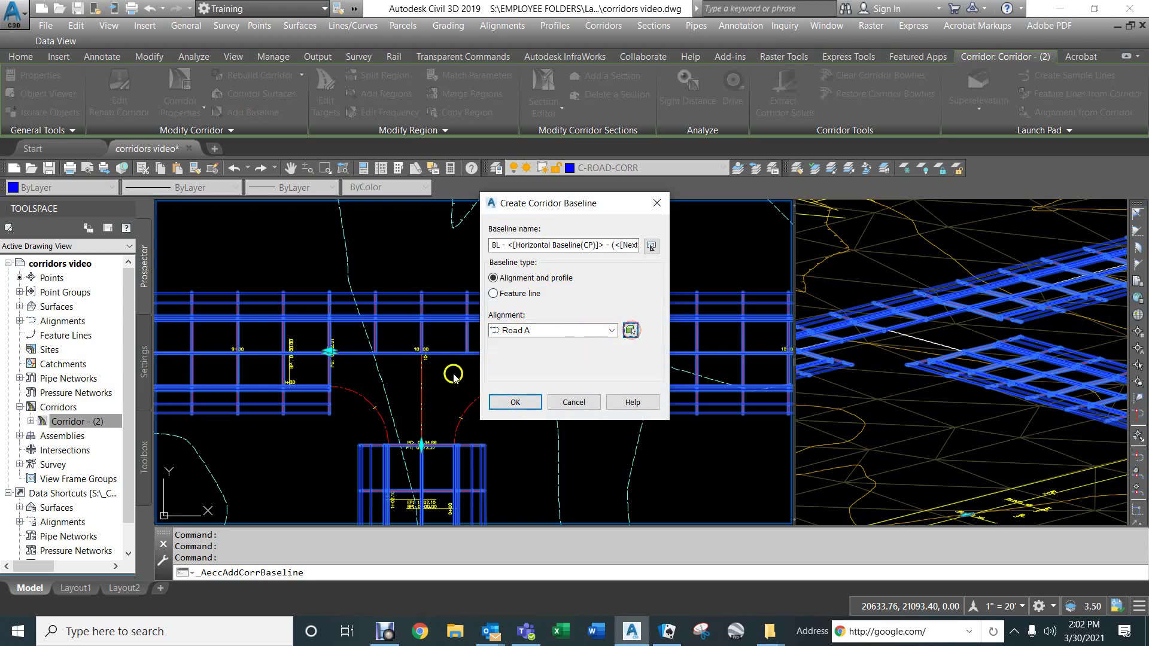
left_click(362, 397)
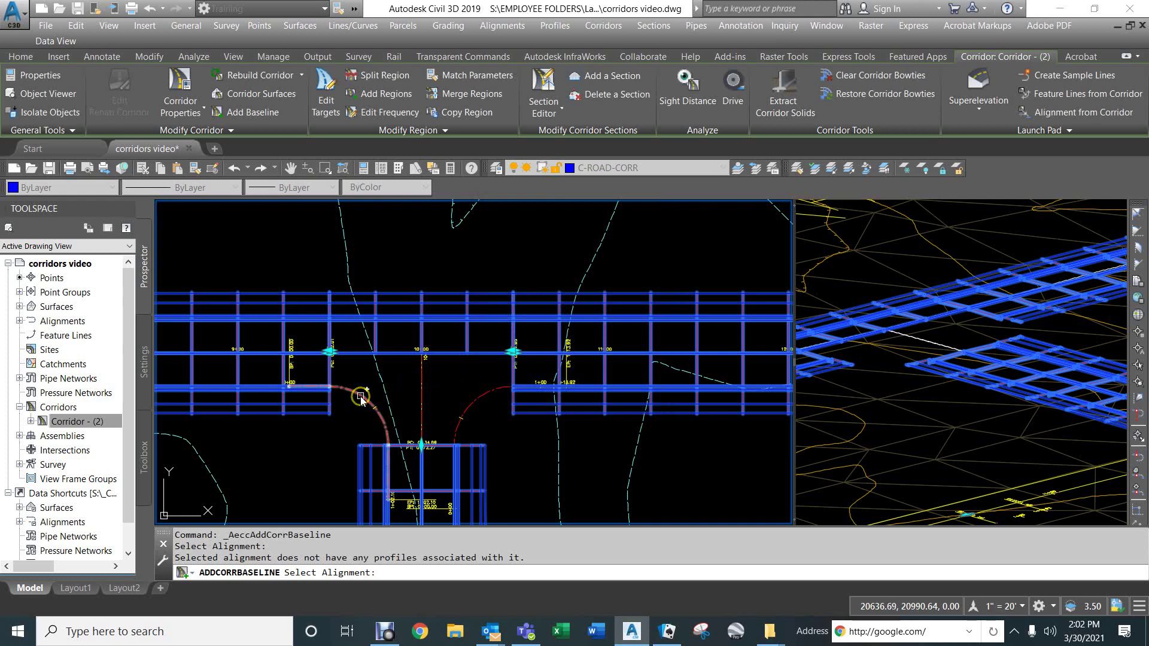
left_click(361, 397)
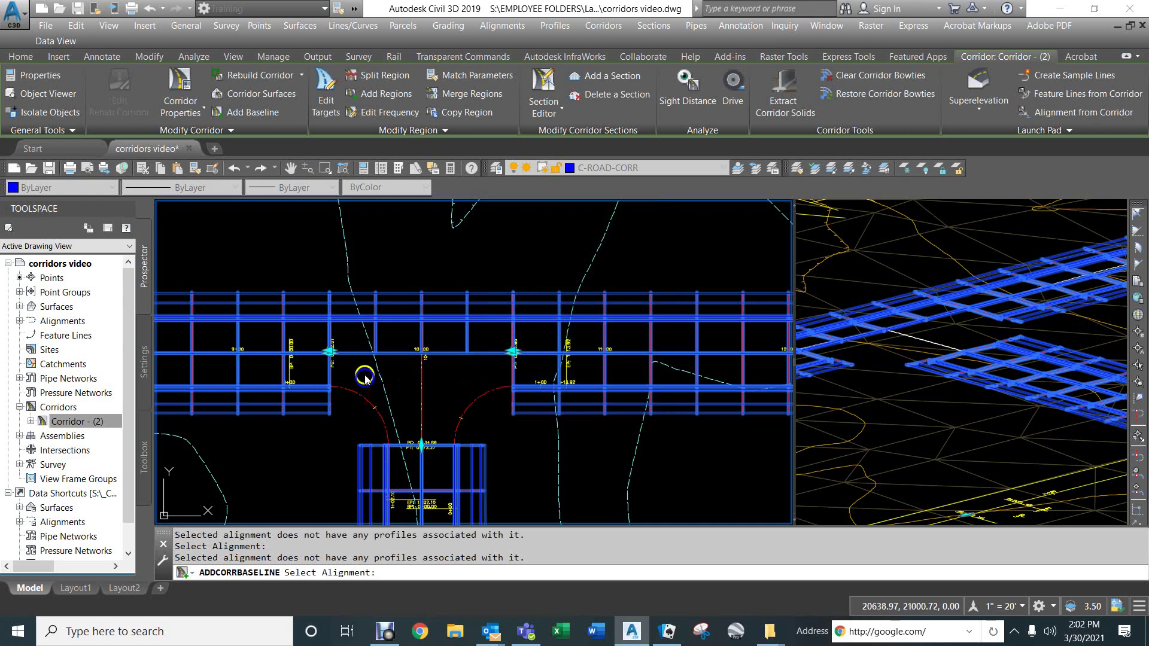
key("Return")
left_click(515, 403)
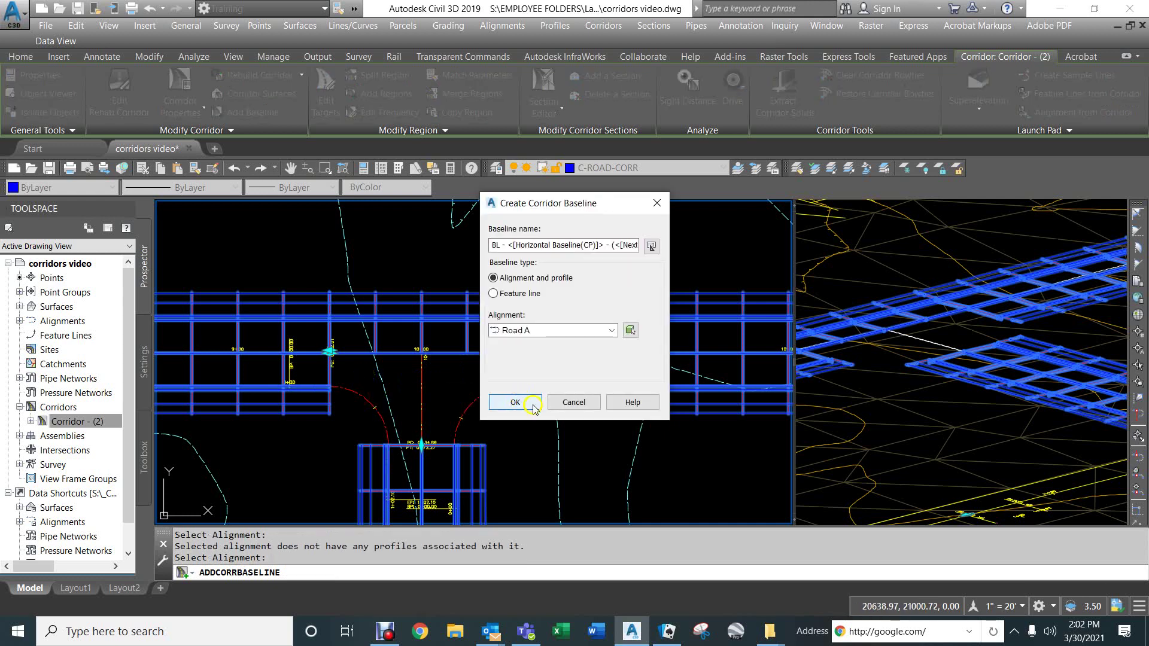
left_click(573, 402)
scroll(413, 382, "down", 5)
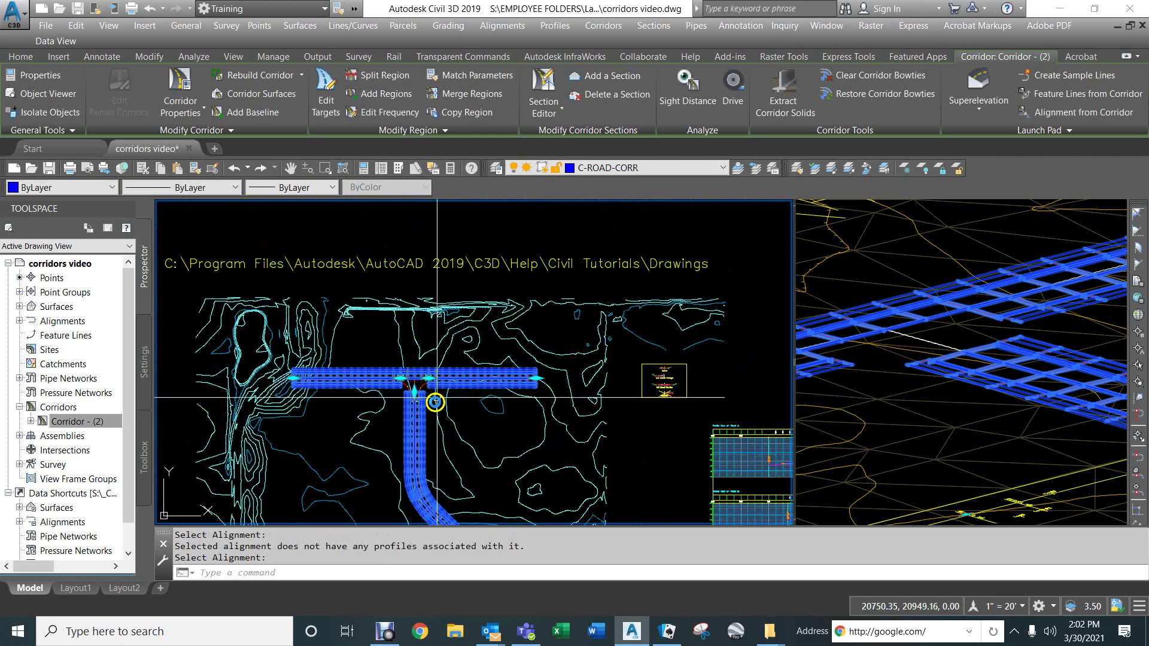
middle_click_drag(461, 389, 366, 307)
key("Escape")
key("Escape")
key("Escape")
key("Escape")
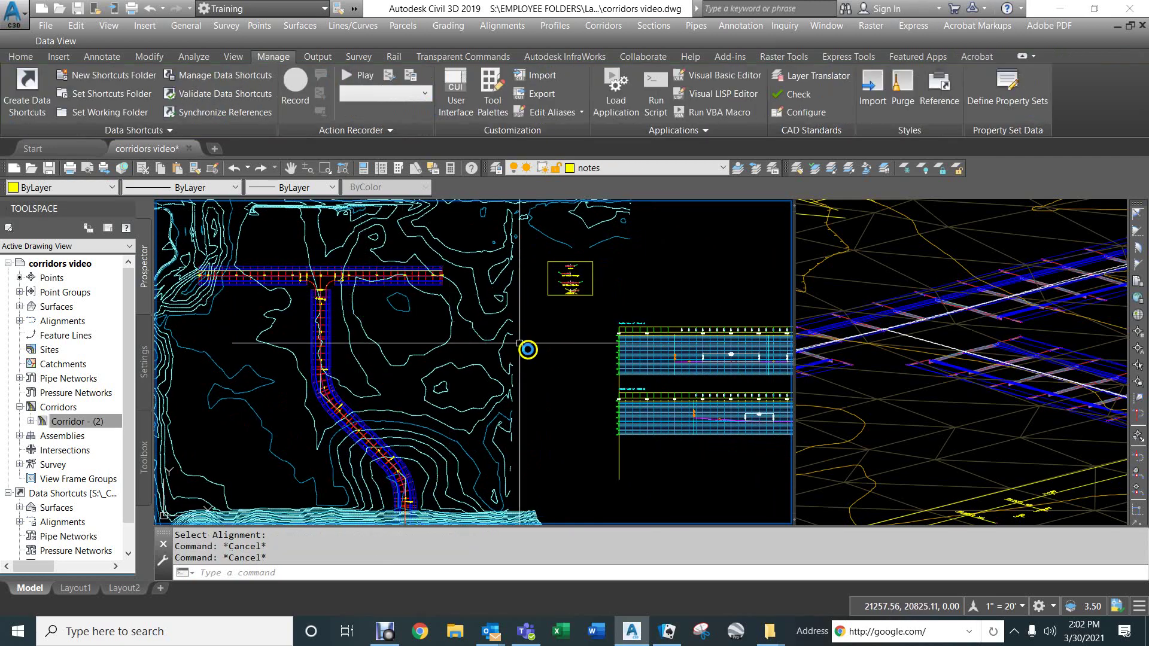
Sample surface OG1 along the return 1 alignment as a surface profile and start drawing it in a profile view
middle_click_drag(526, 346, 375, 316)
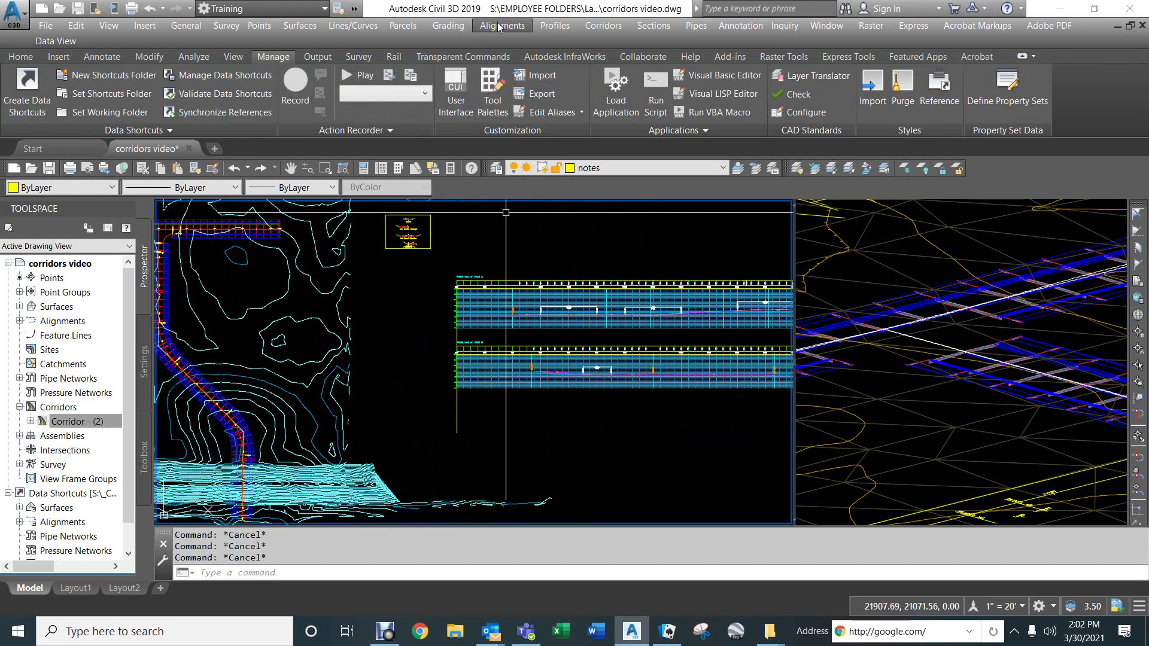
left_click(555, 25)
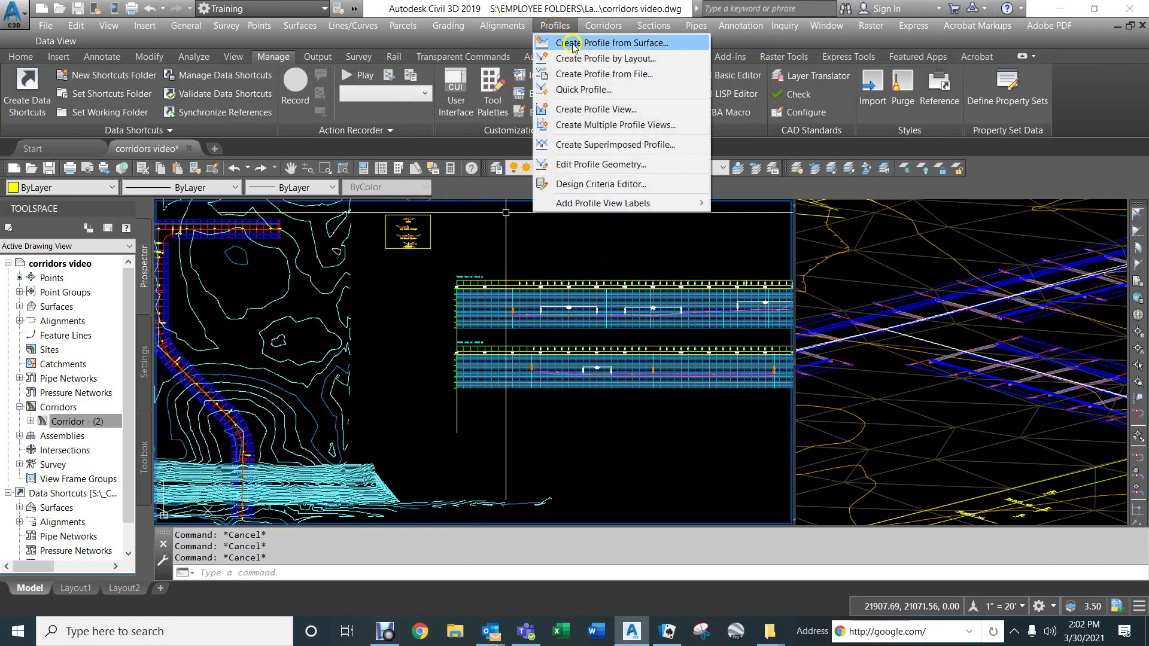
left_click(573, 44)
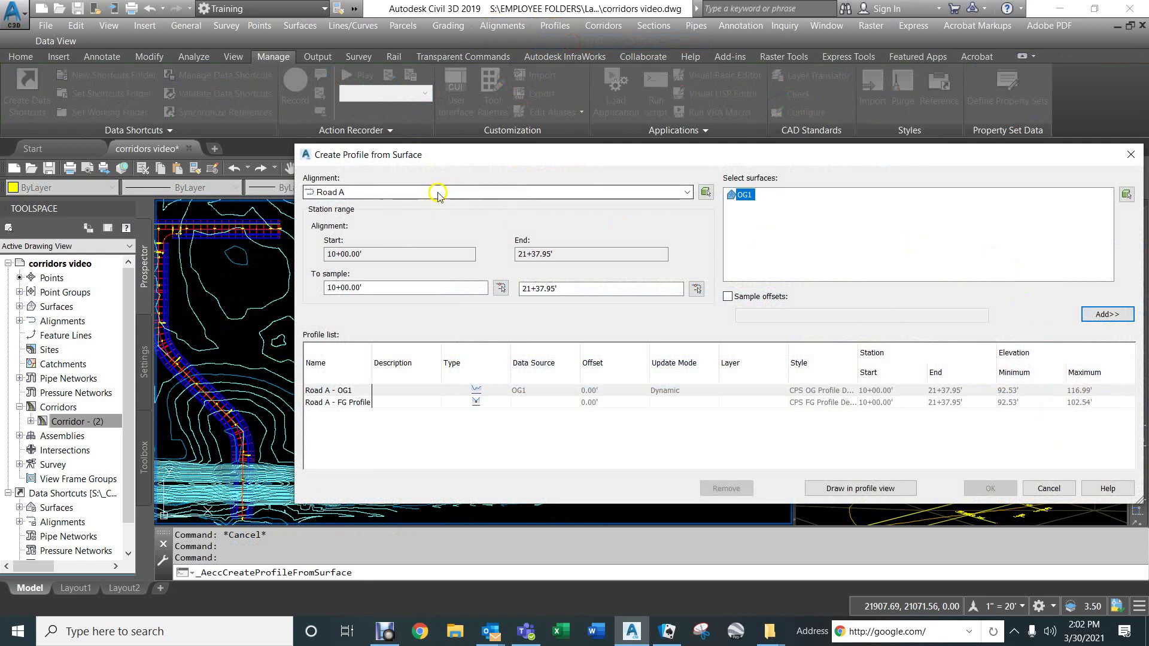
left_click(437, 192)
left_click(340, 207)
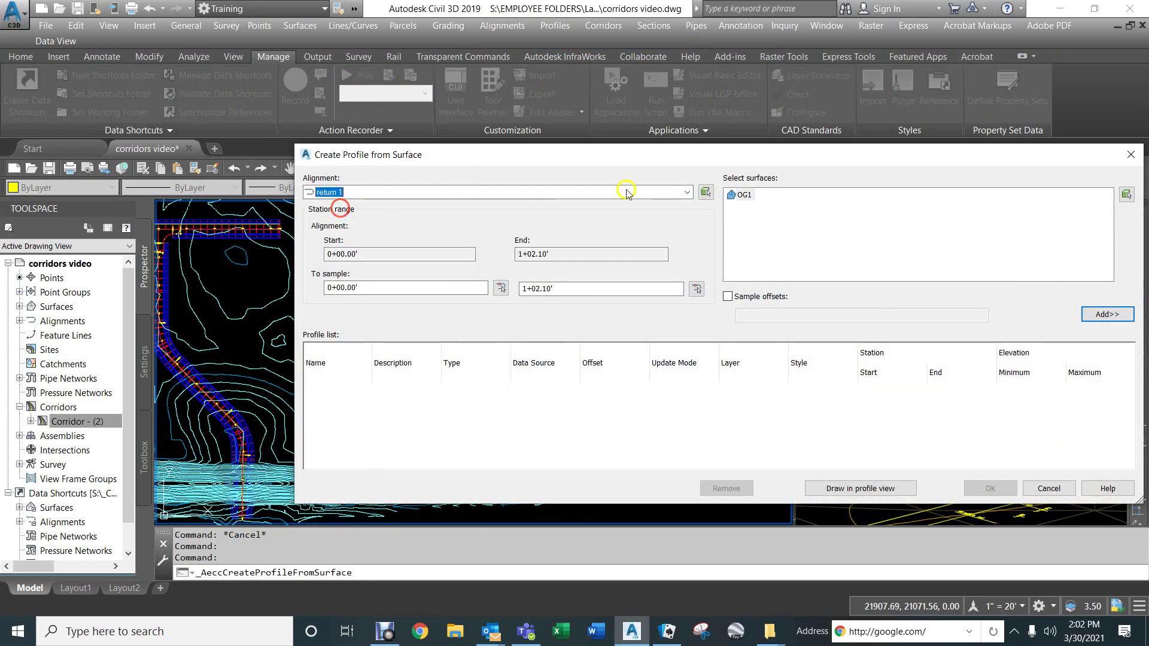
left_click(1108, 323)
left_click(840, 487)
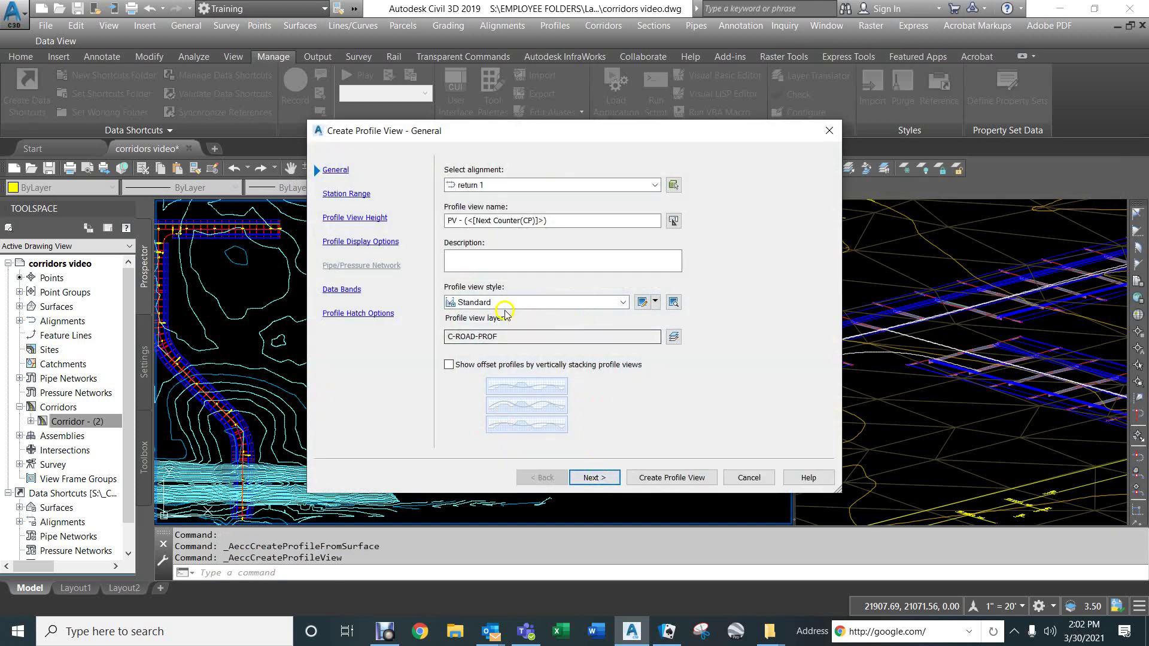
Create the return 1 profile view in the CPS Profile View Defaults style, placing it below the two road profile views with a nearest snap
left_click(504, 303)
left_click(526, 312)
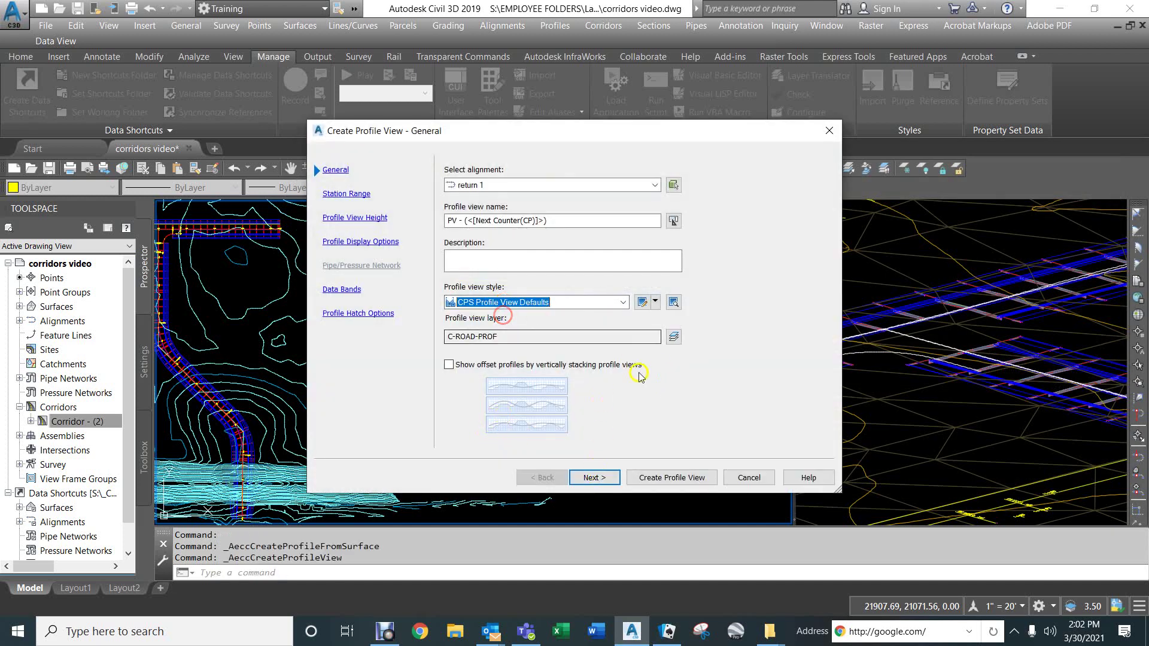
left_click(593, 477)
left_click(594, 478)
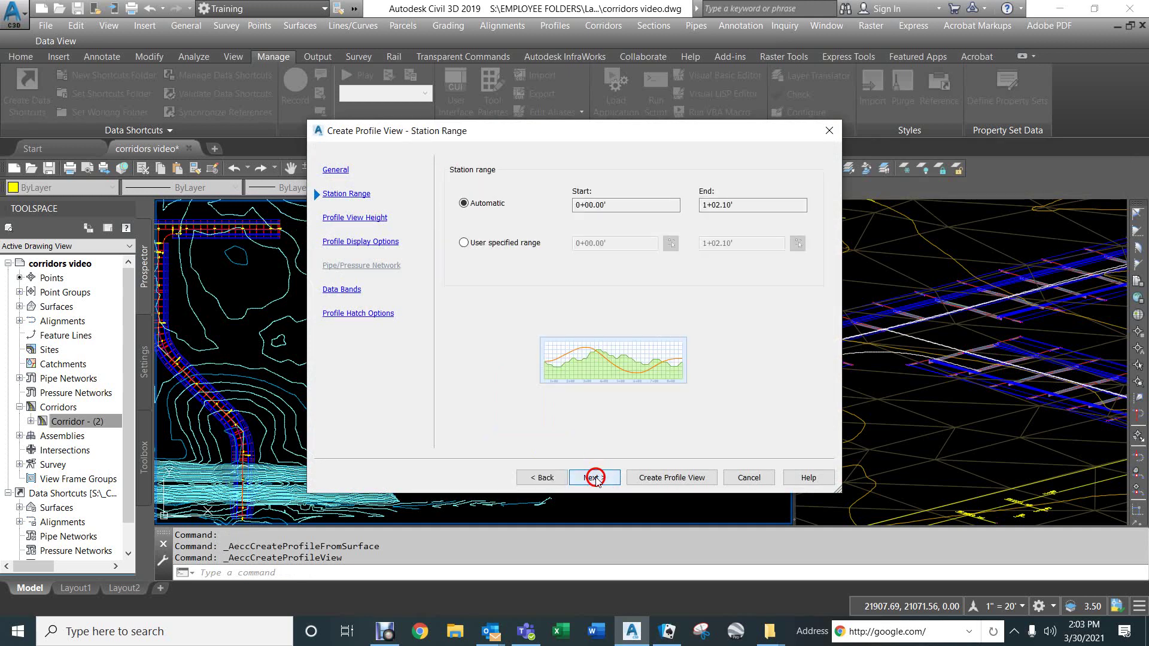
left_click(595, 478)
left_click(595, 478)
left_click(595, 479)
left_click(662, 483)
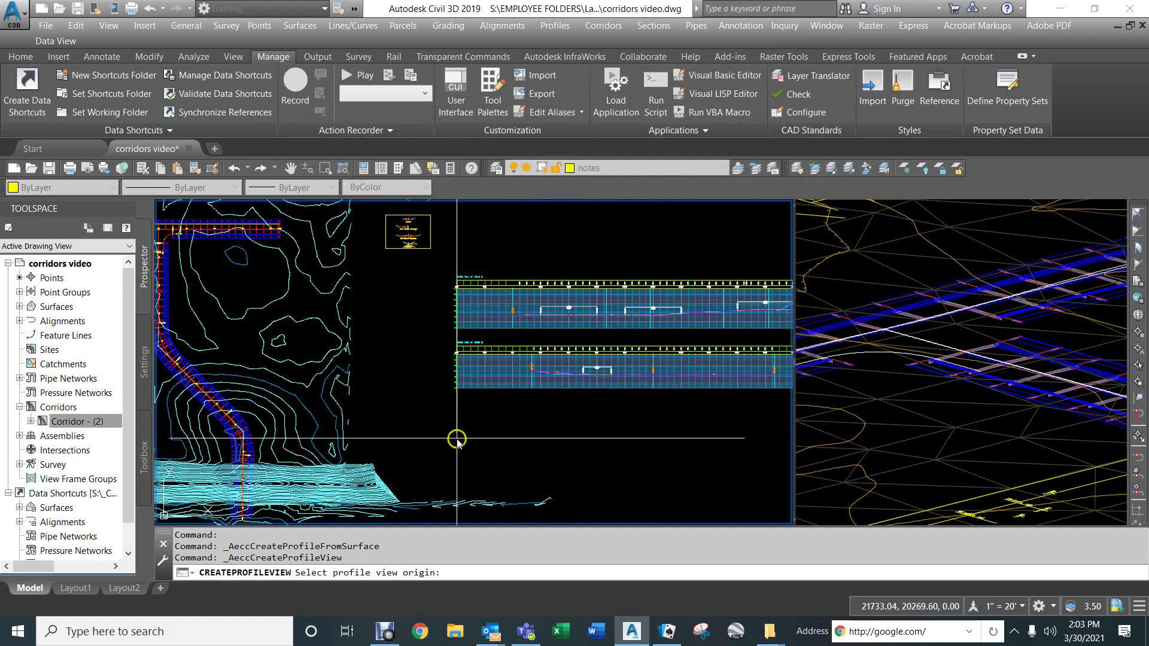
type("nea")
key("space")
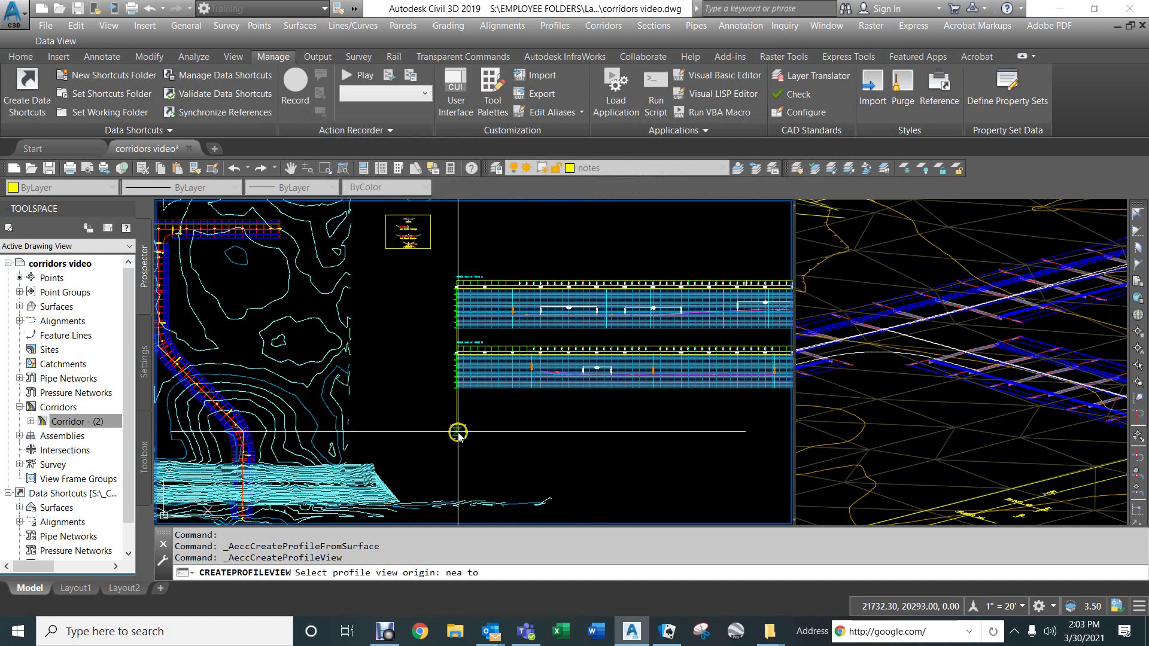
left_click(458, 435)
Start another profile view for the Return 2 alignment and set its style to CPS Profile View Defaults
scroll(524, 420, "up", 6)
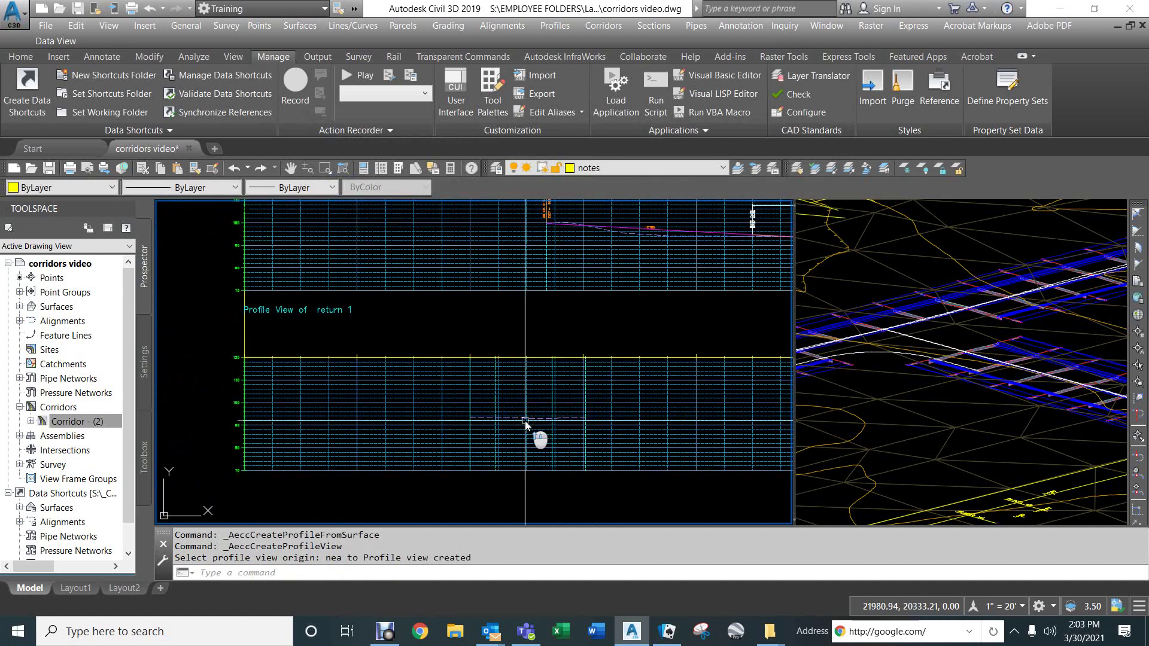
scroll(525, 422, "down", 5)
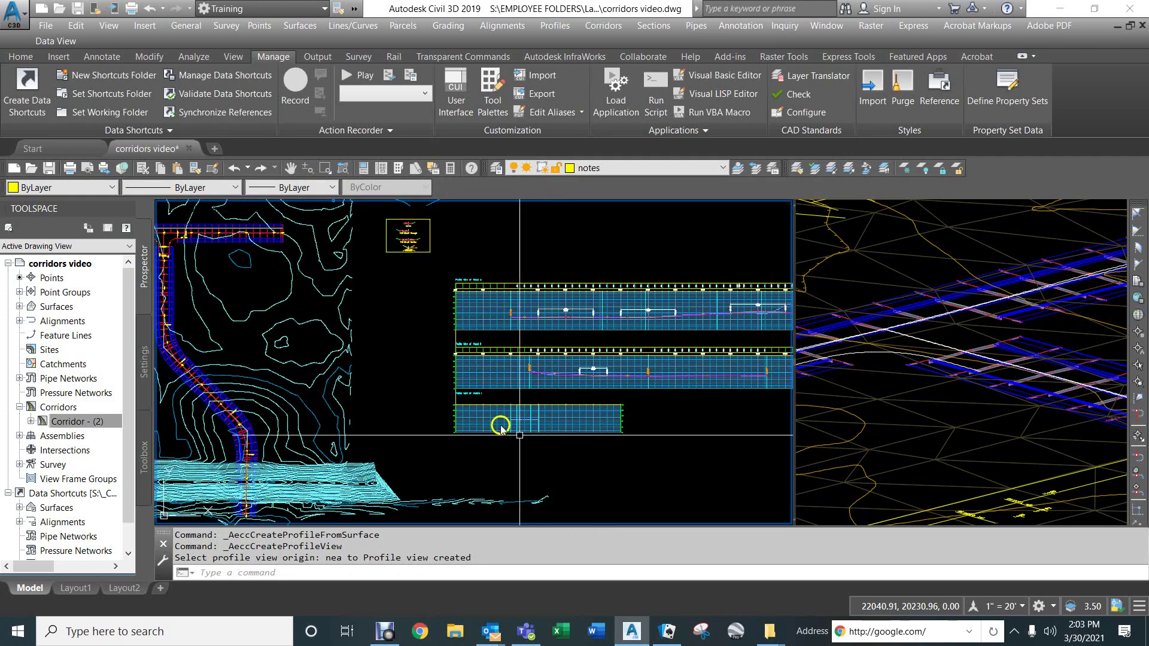
key("Return")
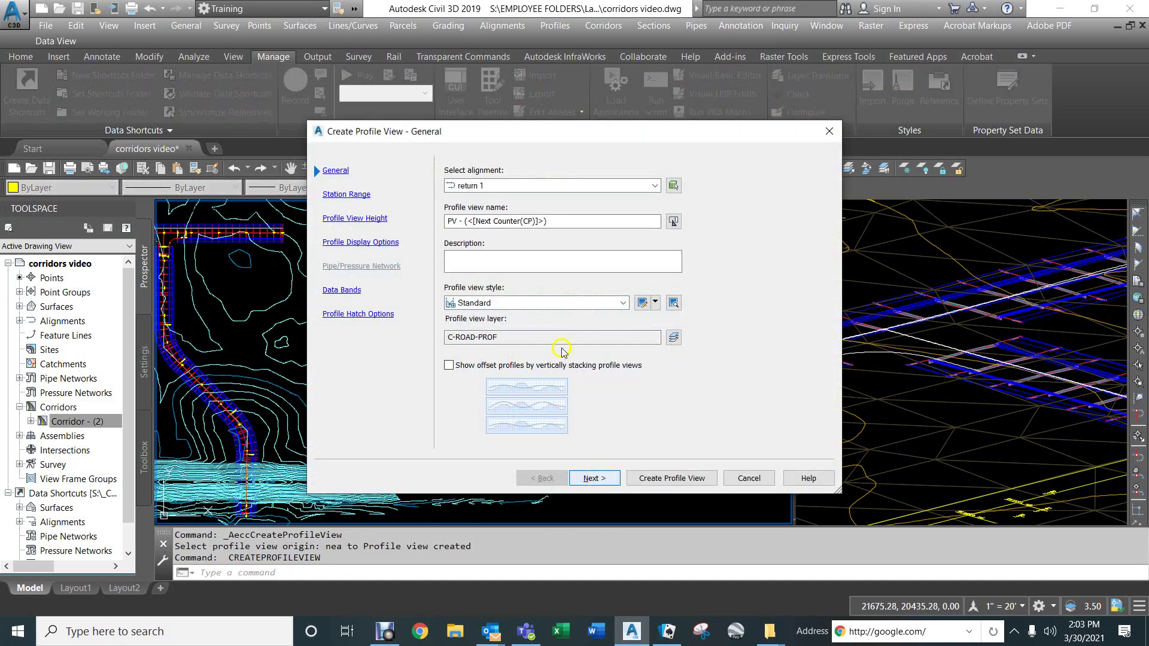
left_click(513, 185)
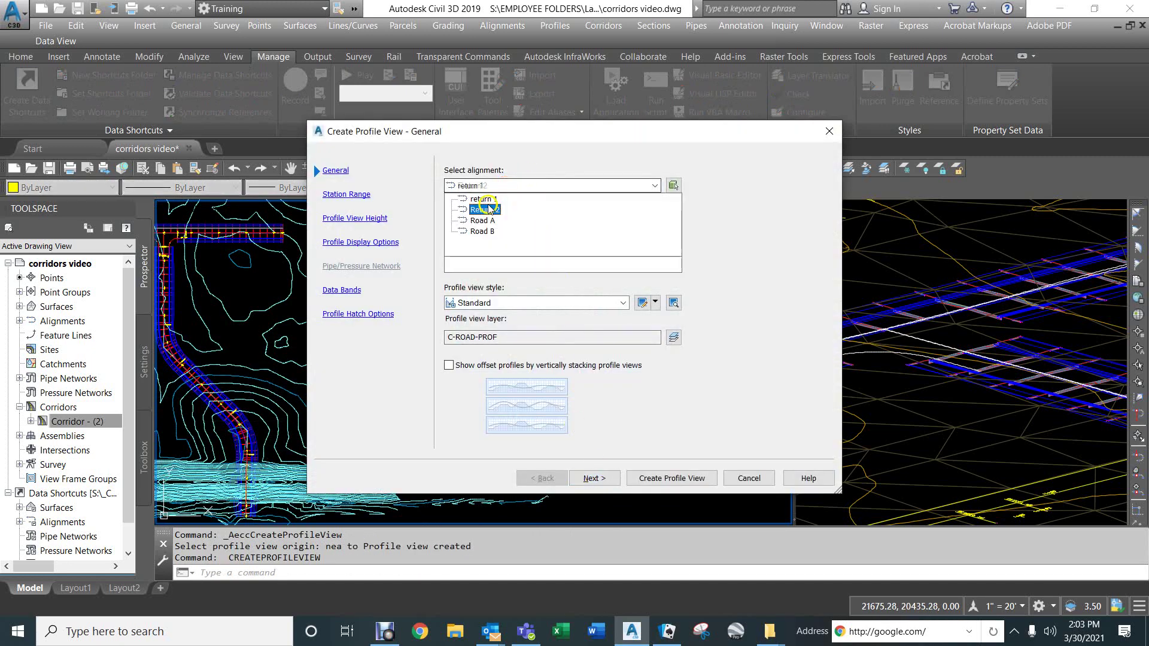
left_click(483, 209)
left_click(504, 301)
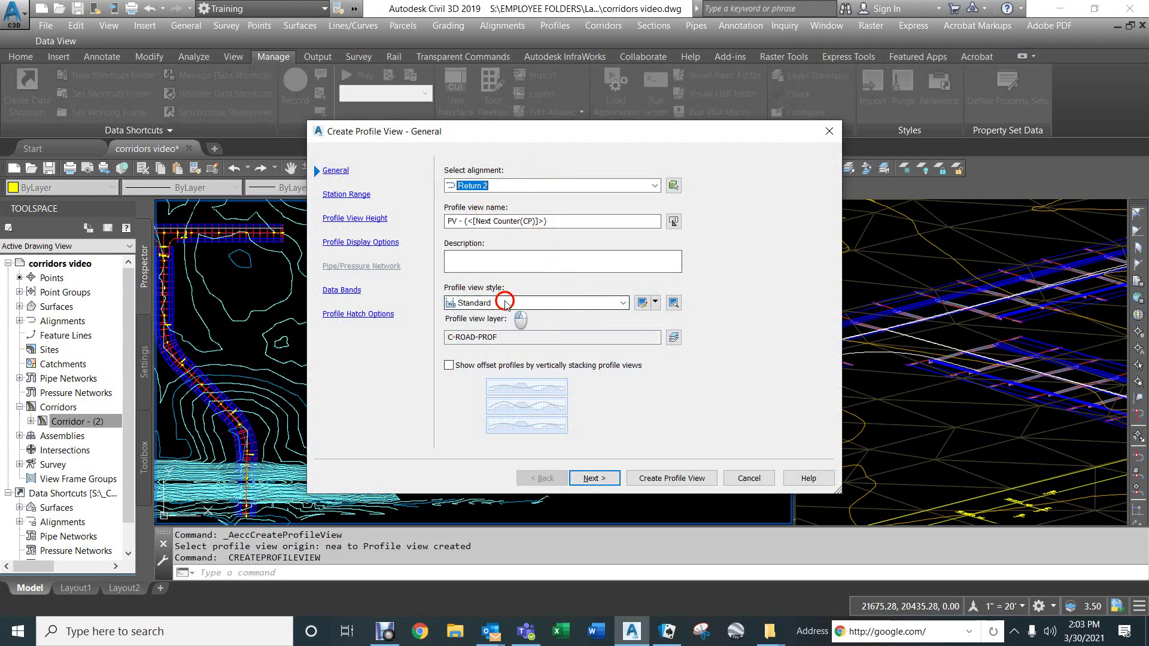
left_click(492, 316)
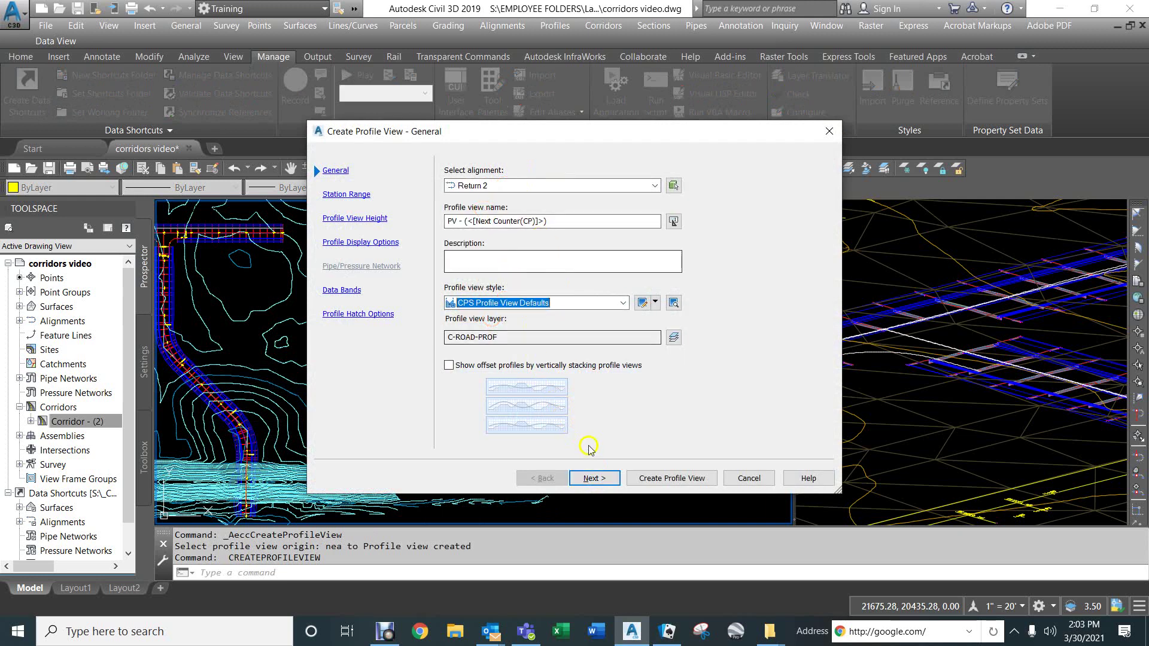
Accept the remaining profile view settings and place the Return 2 view just east of the return 1 profile view
left_click(592, 477)
left_click(594, 478)
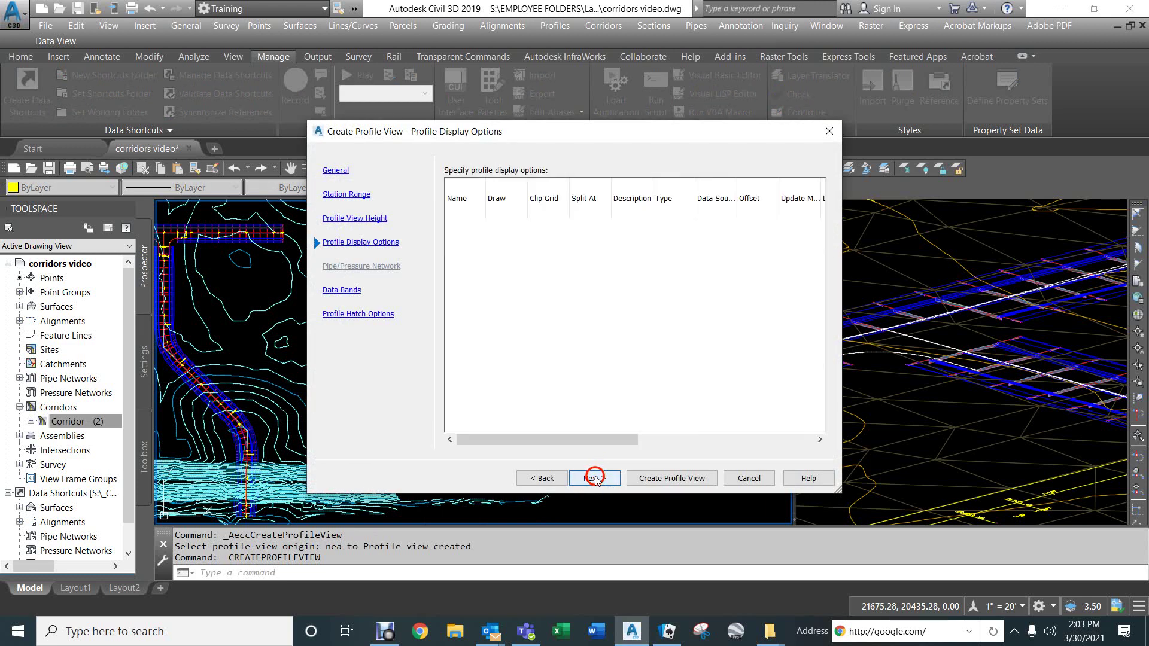
left_click(594, 478)
left_click(598, 478)
left_click(642, 478)
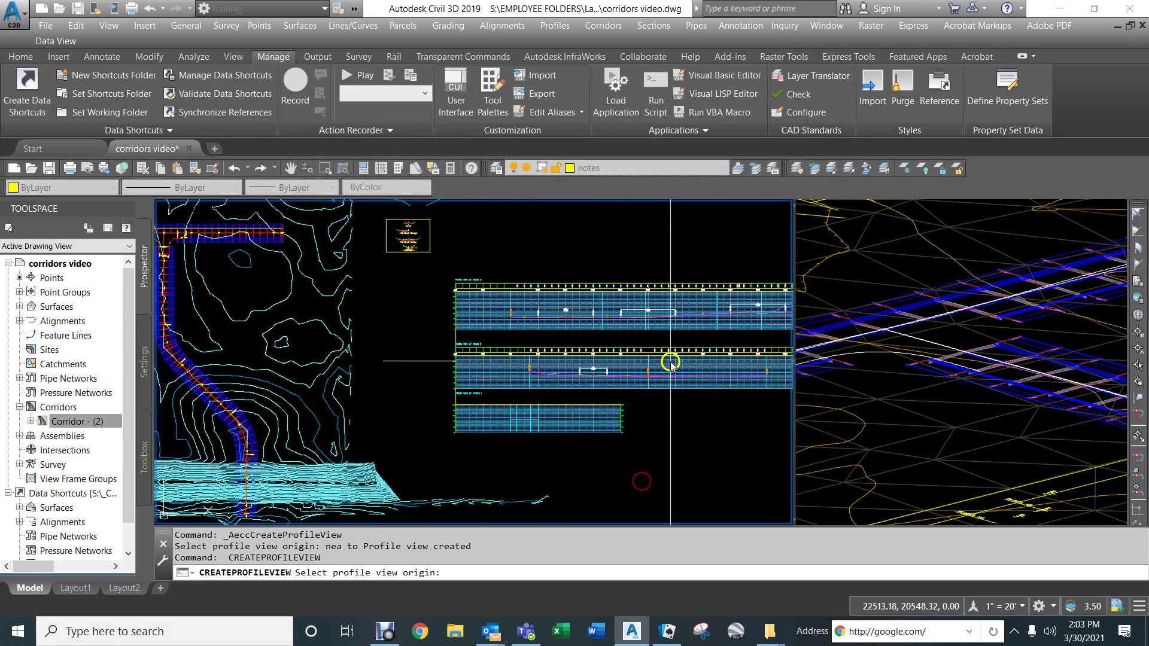
middle_click_drag(680, 487, 472, 334)
scroll(472, 333, "up", 2)
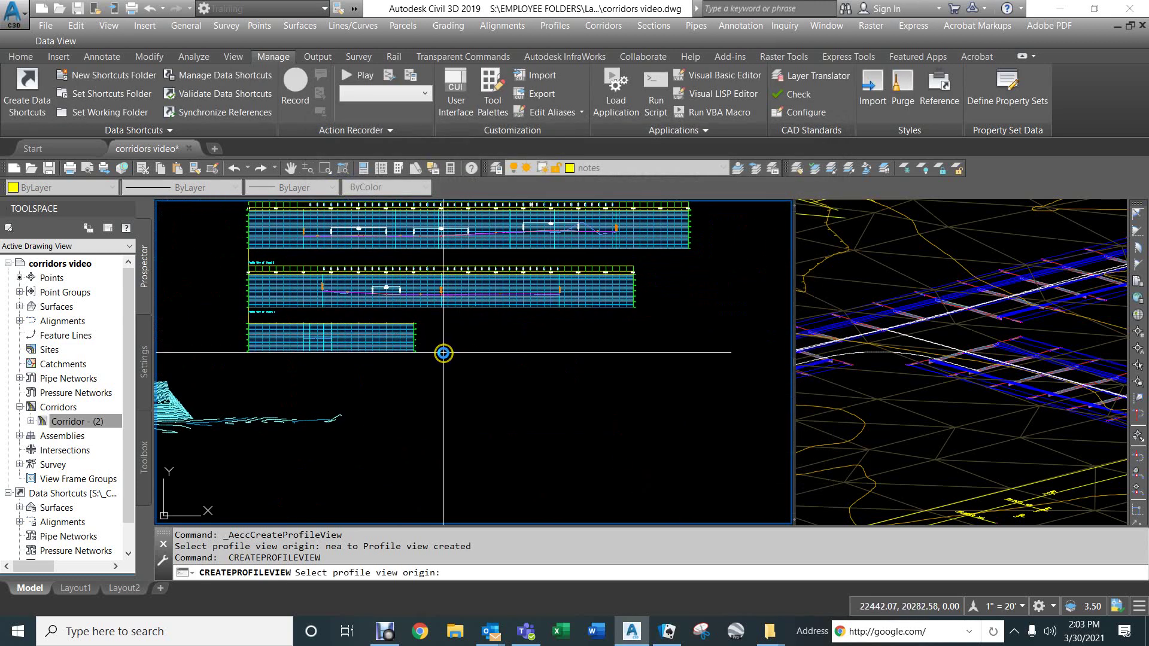
scroll(449, 350, "up", 2)
left_click(453, 346)
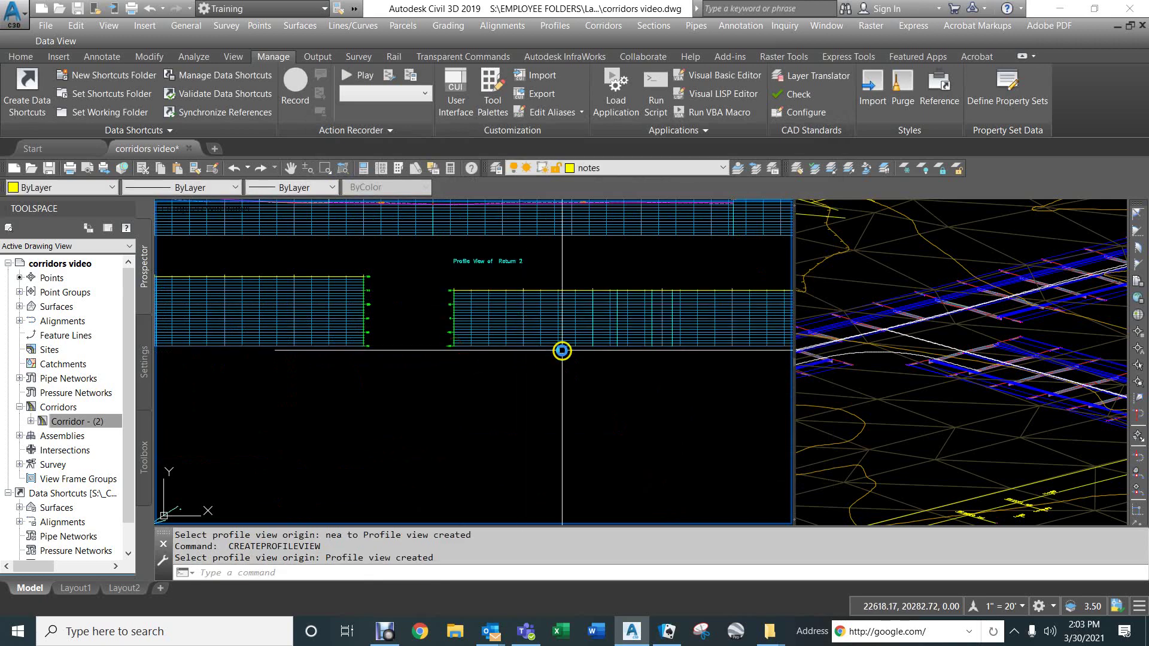
Create a surface profile from OG1 for the Return 2 alignment and dismiss the event list
scroll(674, 326, "up", 5)
scroll(704, 307, "down", 5)
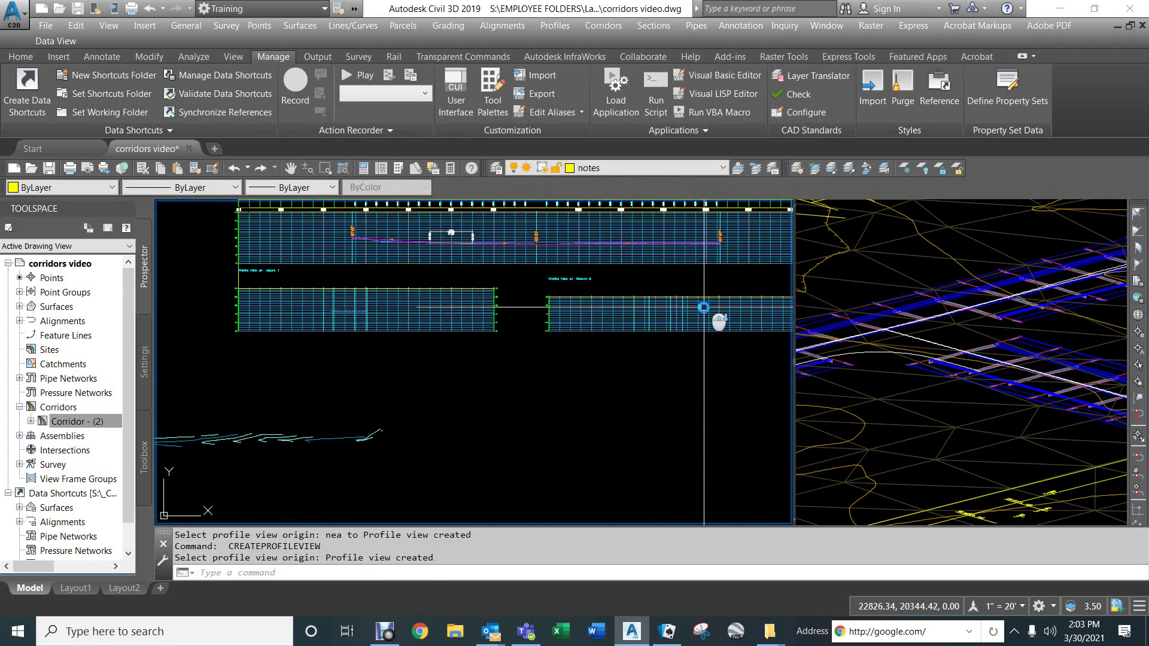
middle_click_drag(681, 321, 549, 318)
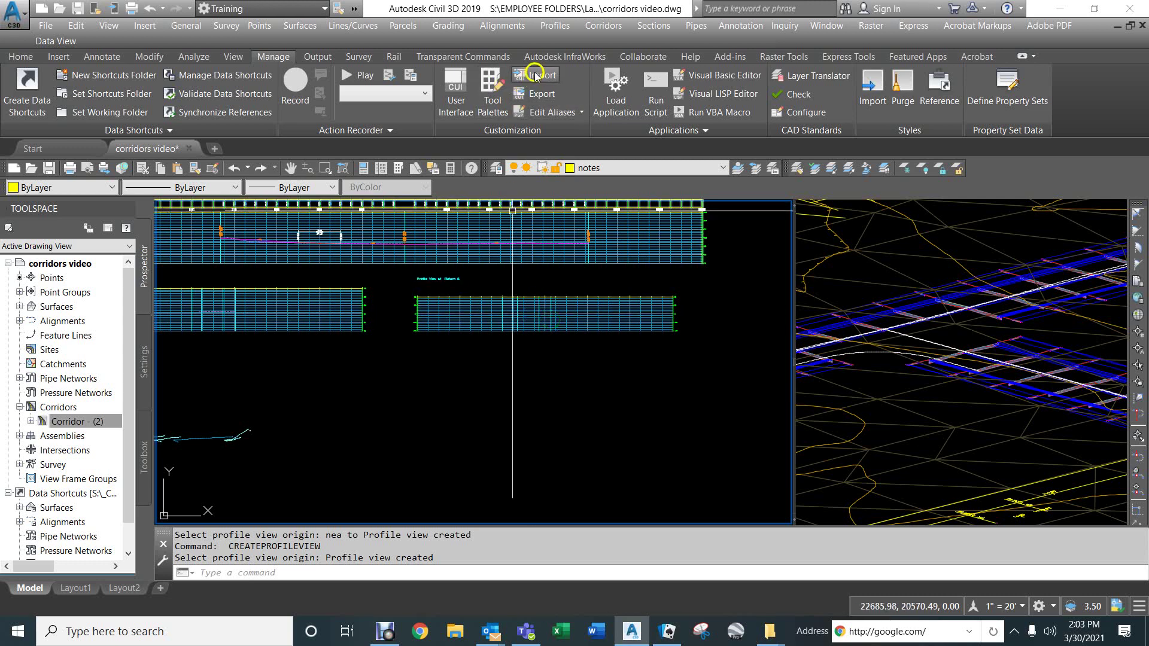
left_click(555, 27)
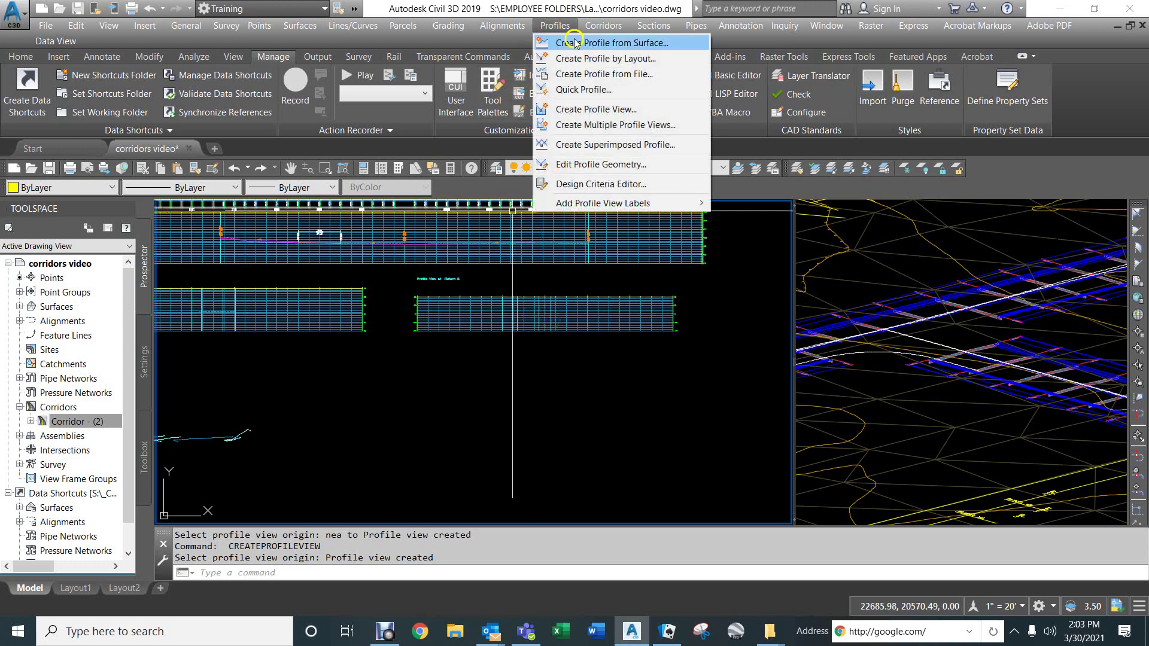
left_click(567, 45)
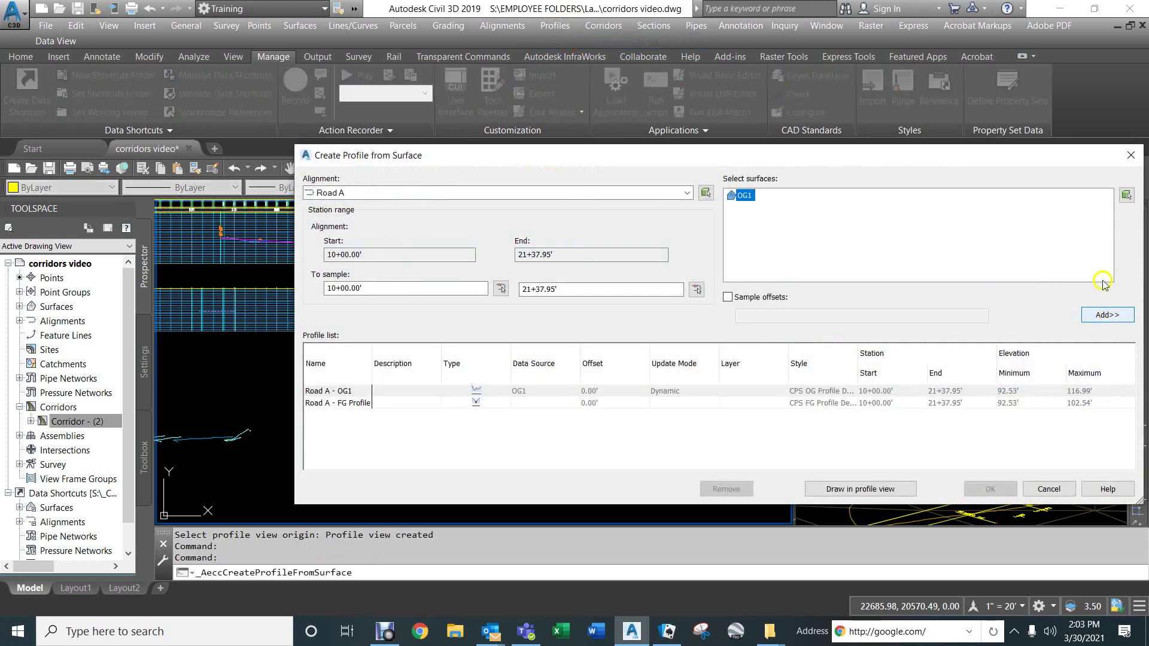
left_click(449, 191)
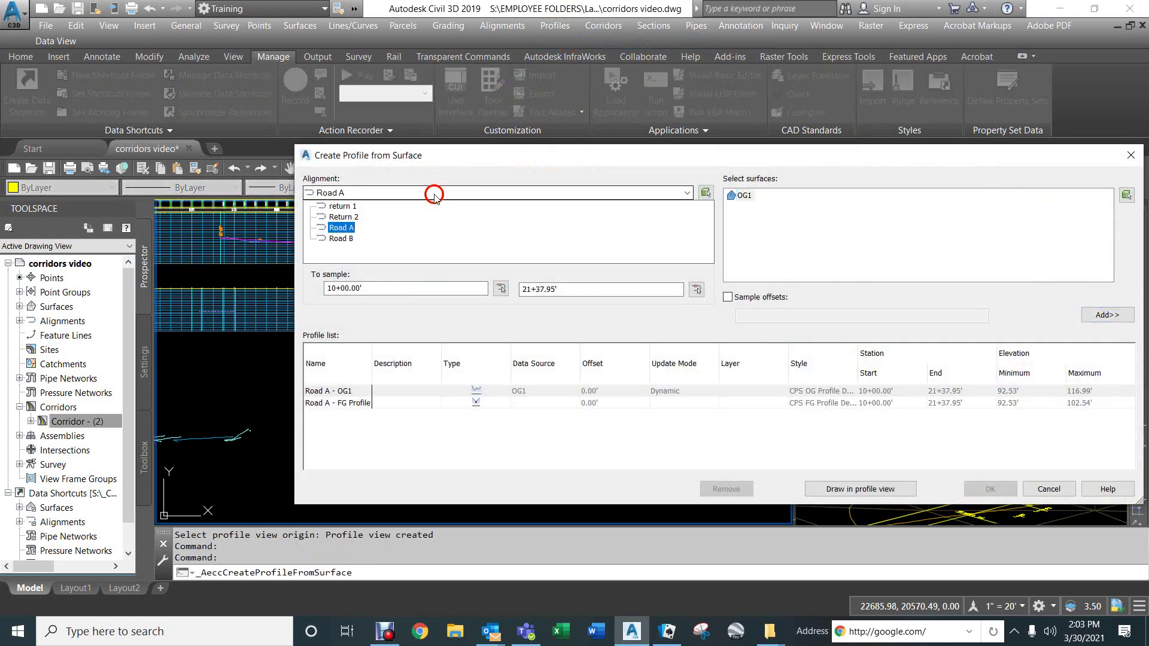
left_click(349, 216)
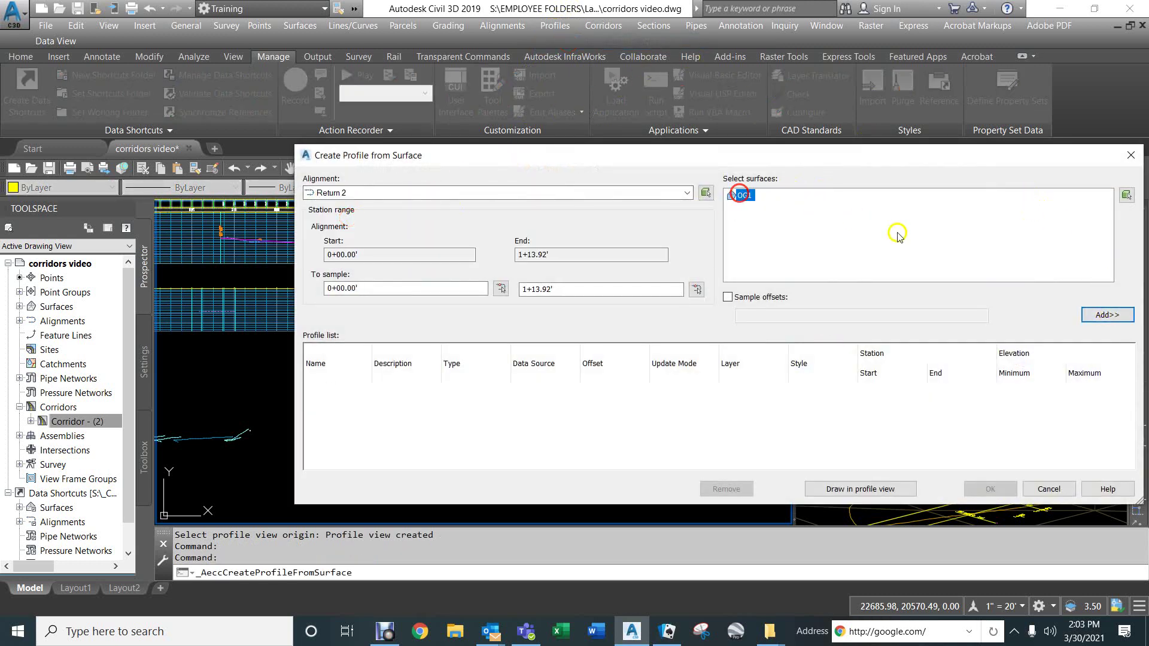
left_click(1103, 316)
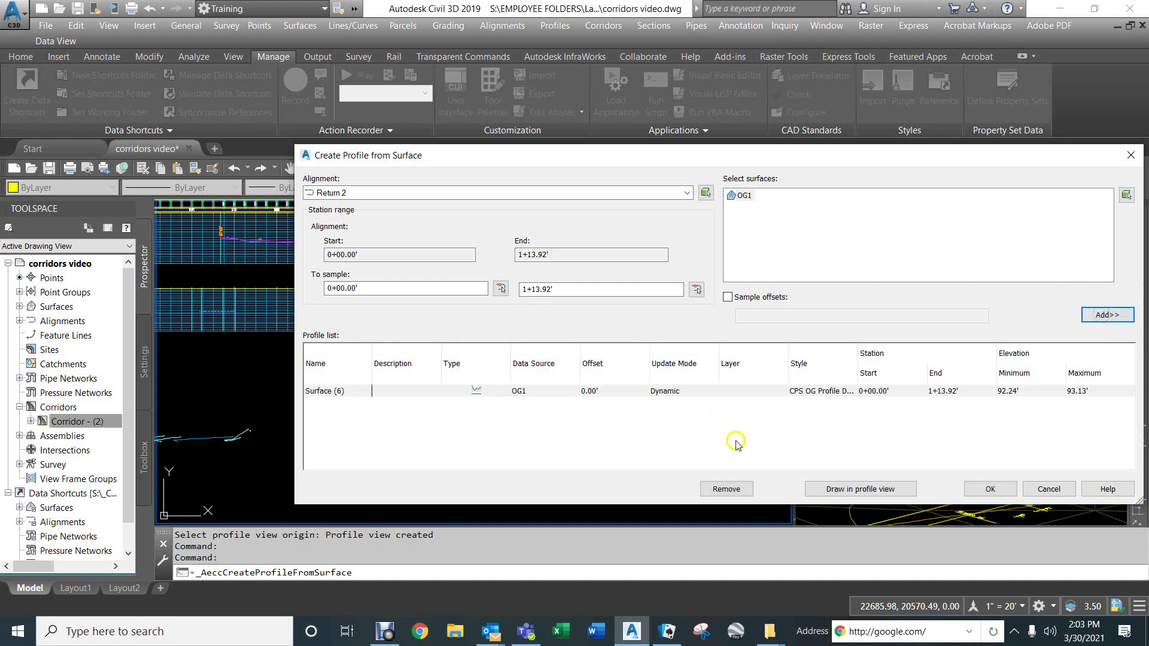
left_click(989, 487)
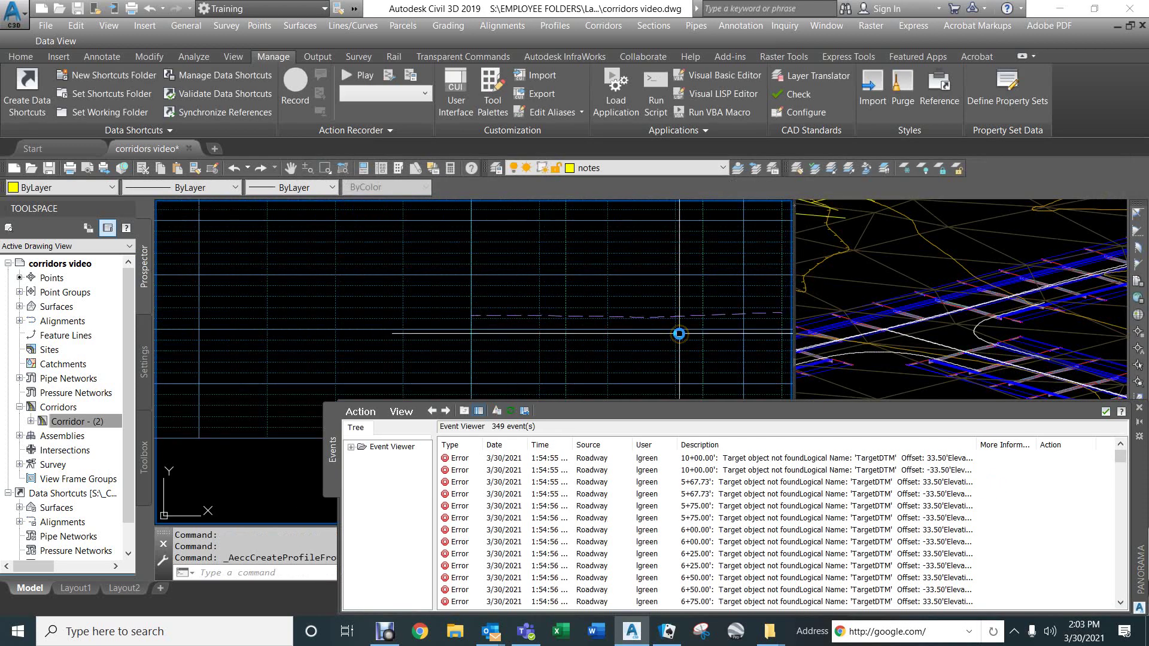
left_click(1105, 412)
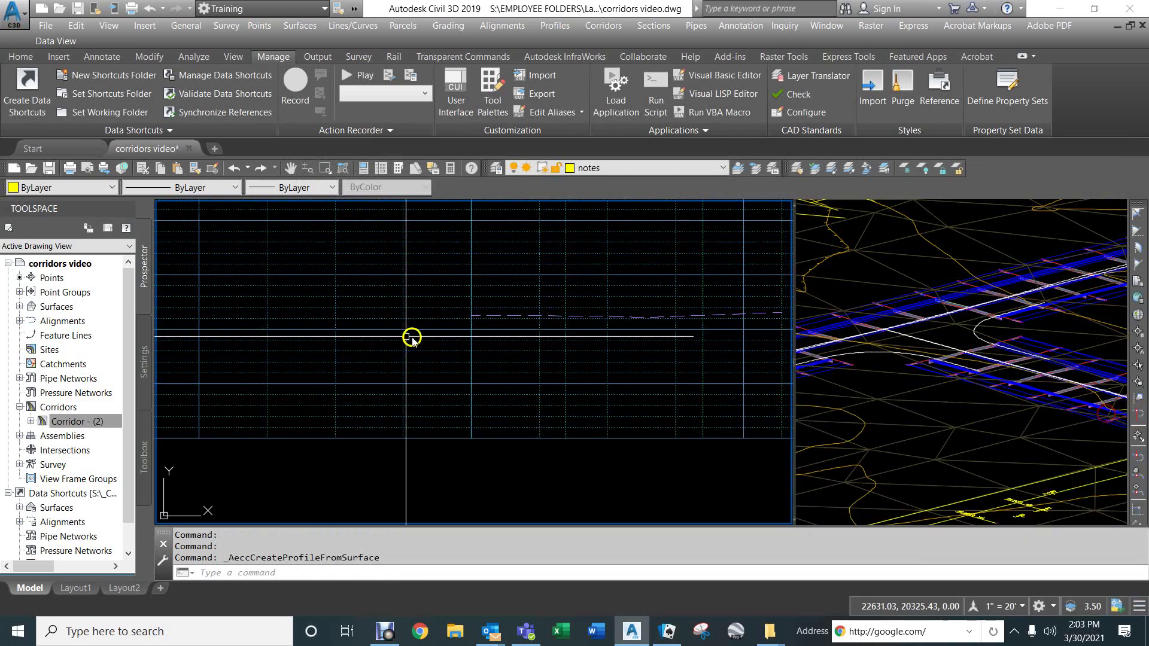
Add a Profile Data band in the CPS Profile Band Defaults style to the top of the return 1 profile view
scroll(411, 337, "down", 3)
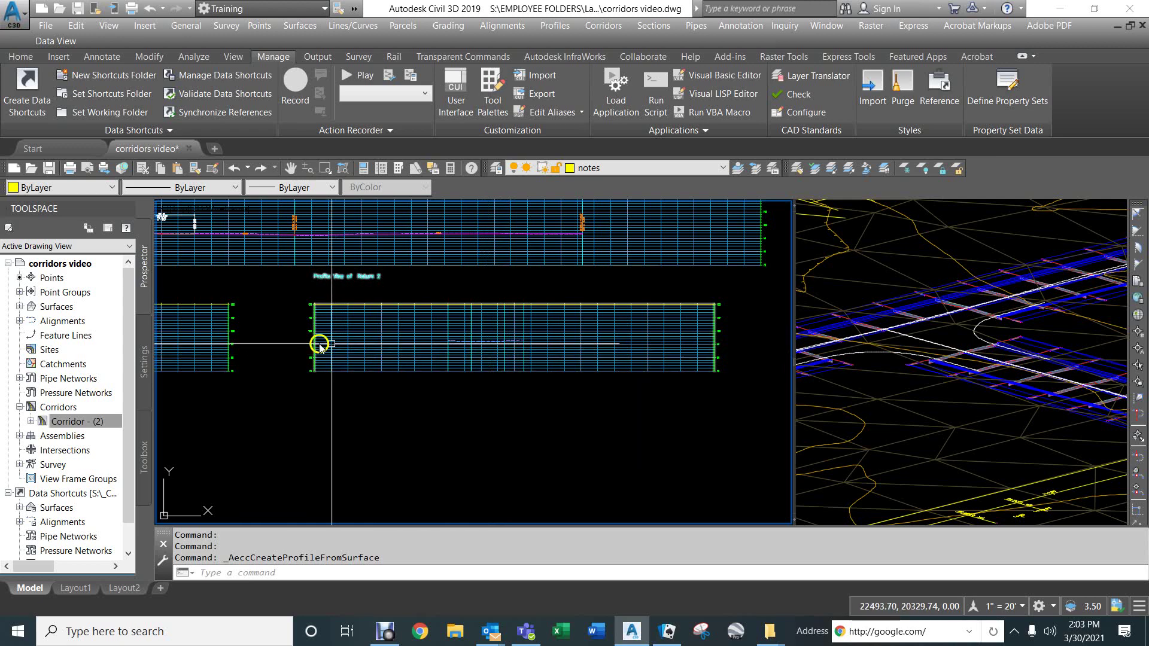
middle_click_drag(265, 328, 654, 329)
left_click(490, 319)
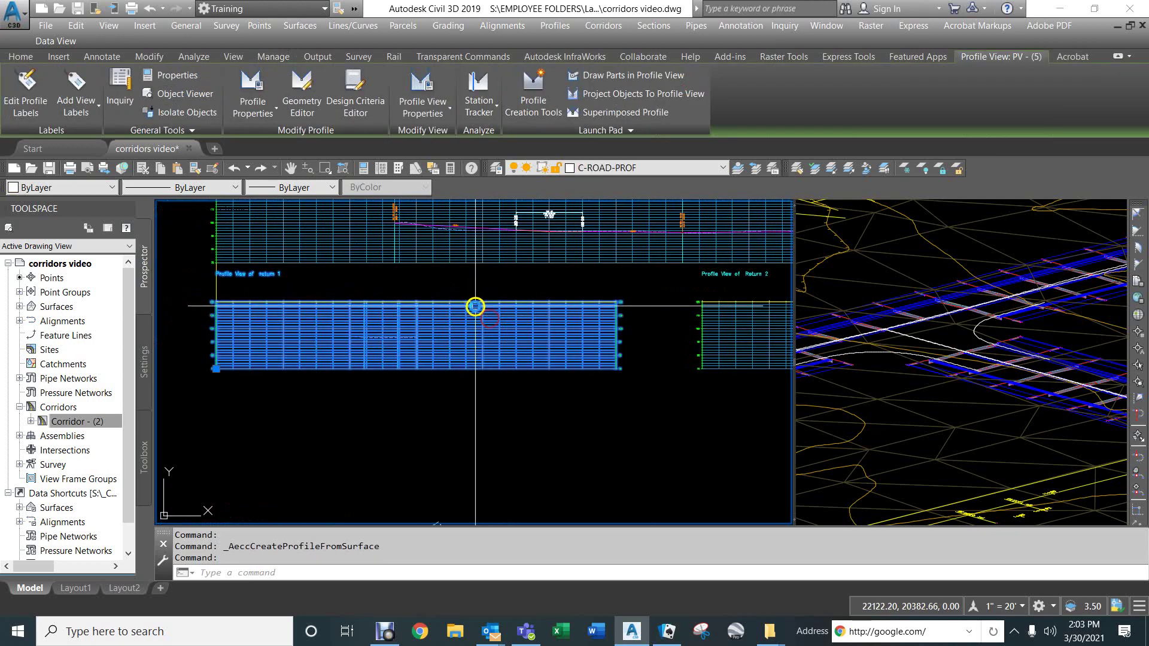
right_click(475, 307)
left_click(529, 464)
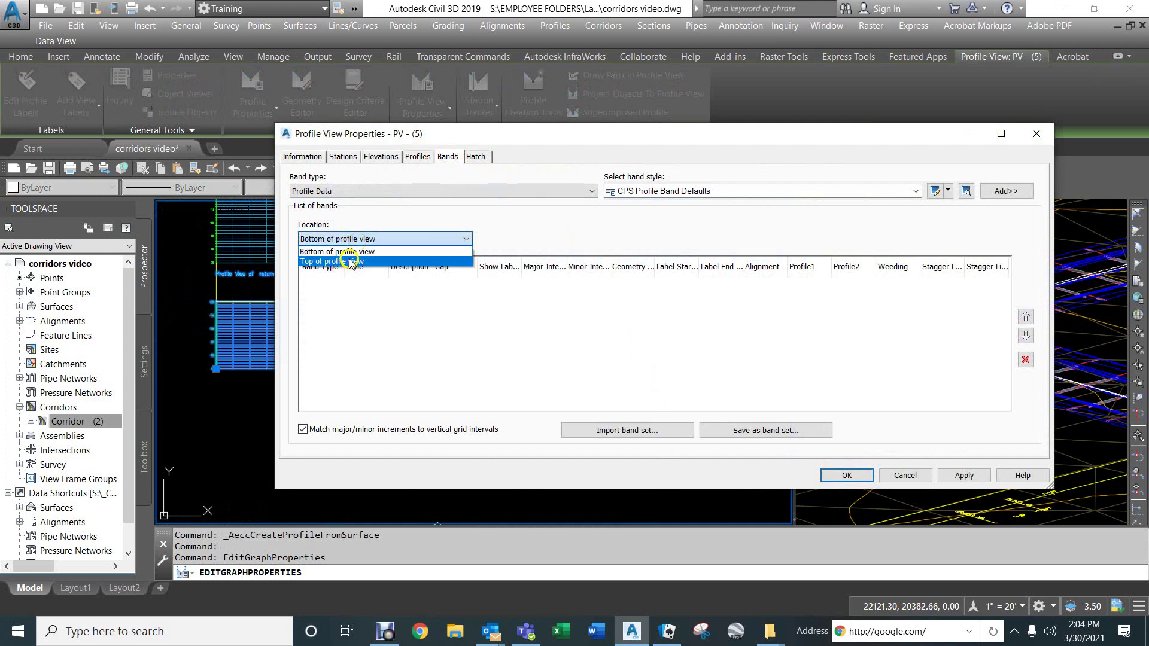
left_click(350, 261)
left_click(1008, 191)
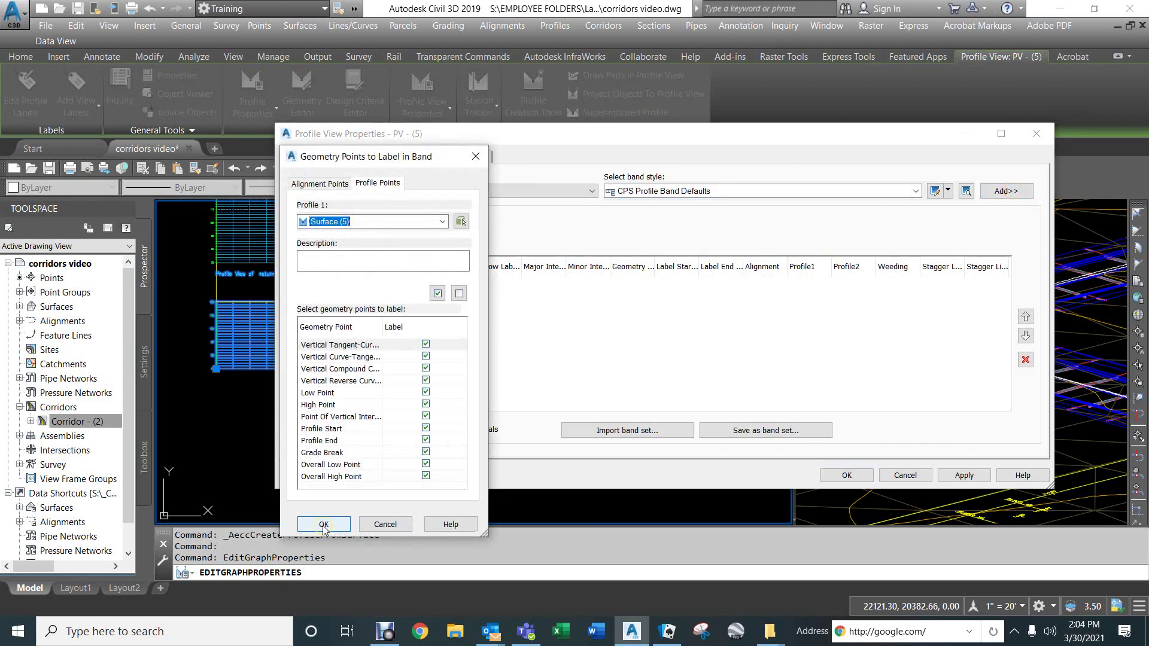
left_click(325, 594)
left_click(849, 476)
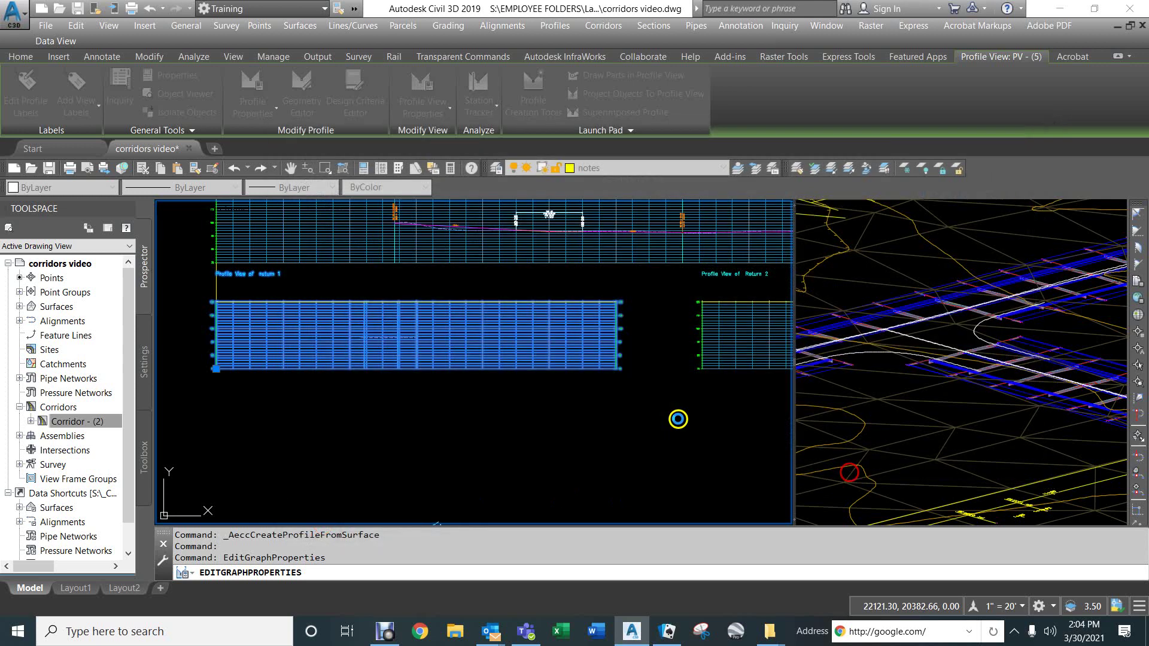
Add a Profile Data band in the CPS Profile Band Defaults style to the top of the Return 2 profile view
scroll(546, 351, "up", 5)
middle_click_drag(401, 348, 262, 375)
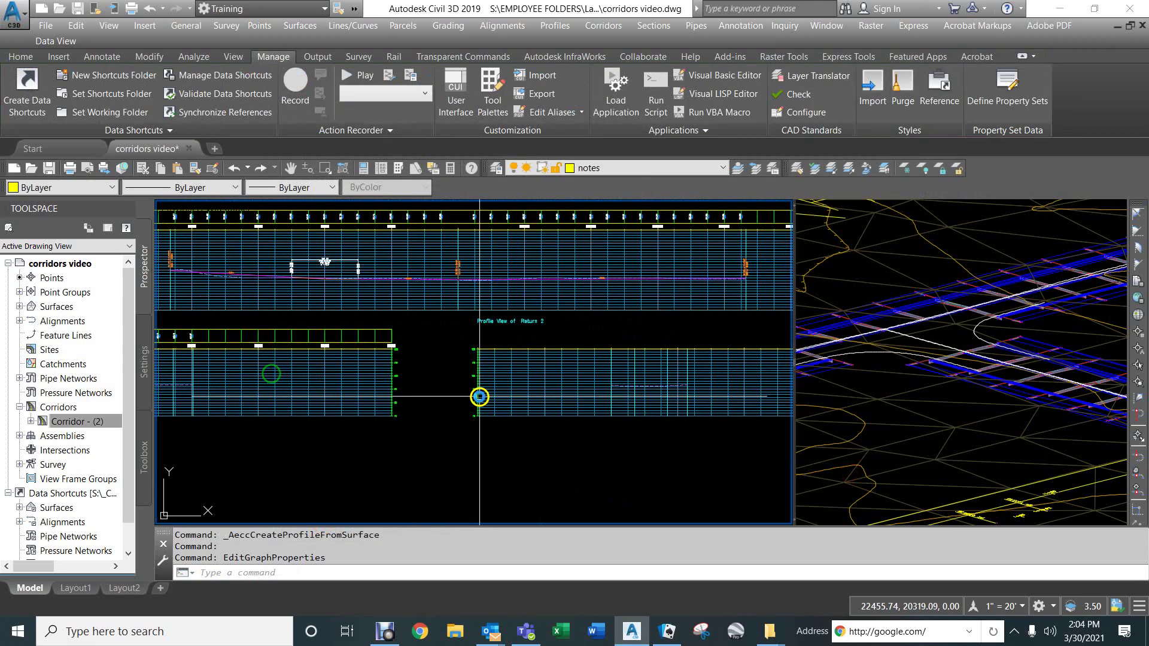
left_click(532, 367)
right_click(525, 363)
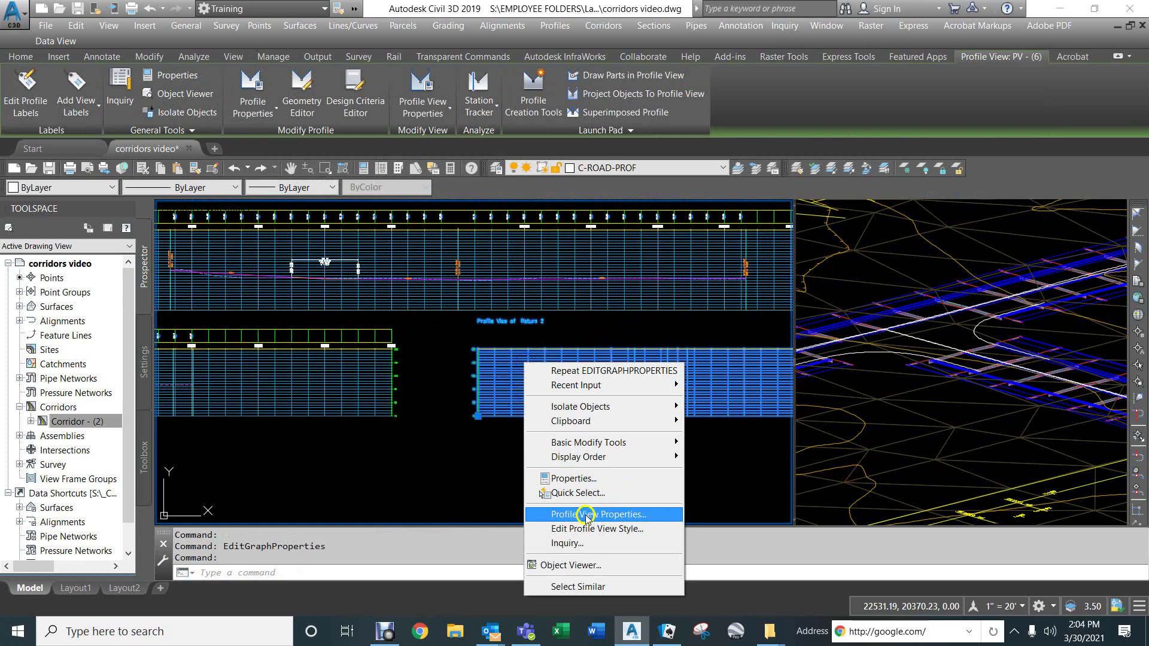
left_click(586, 516)
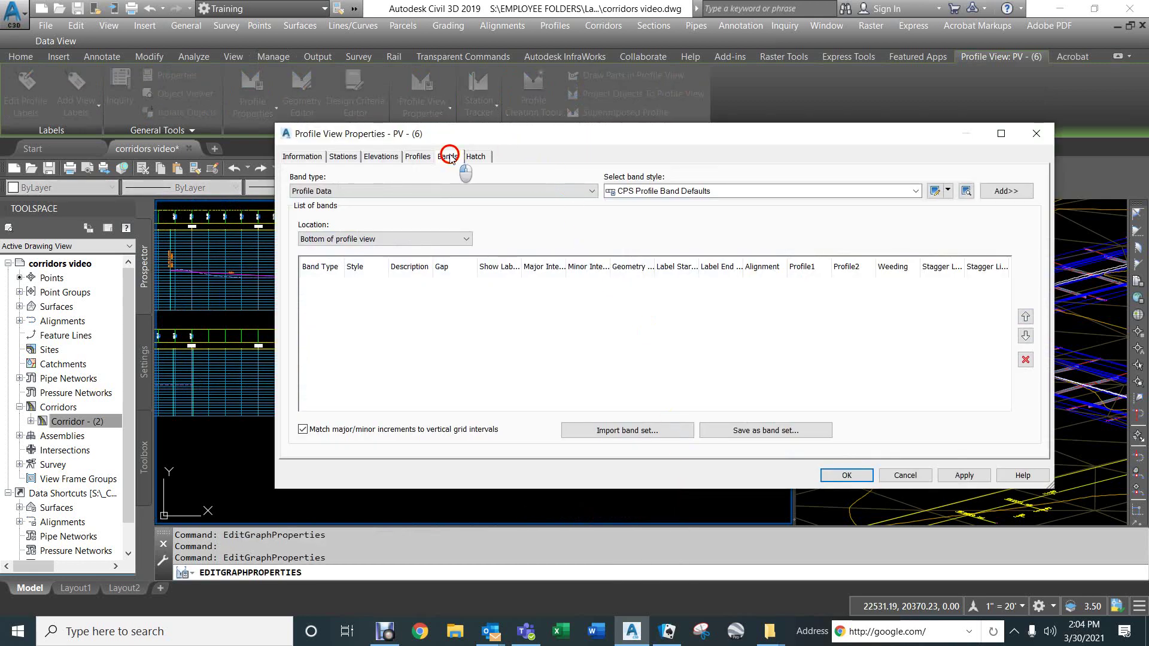
left_click(347, 241)
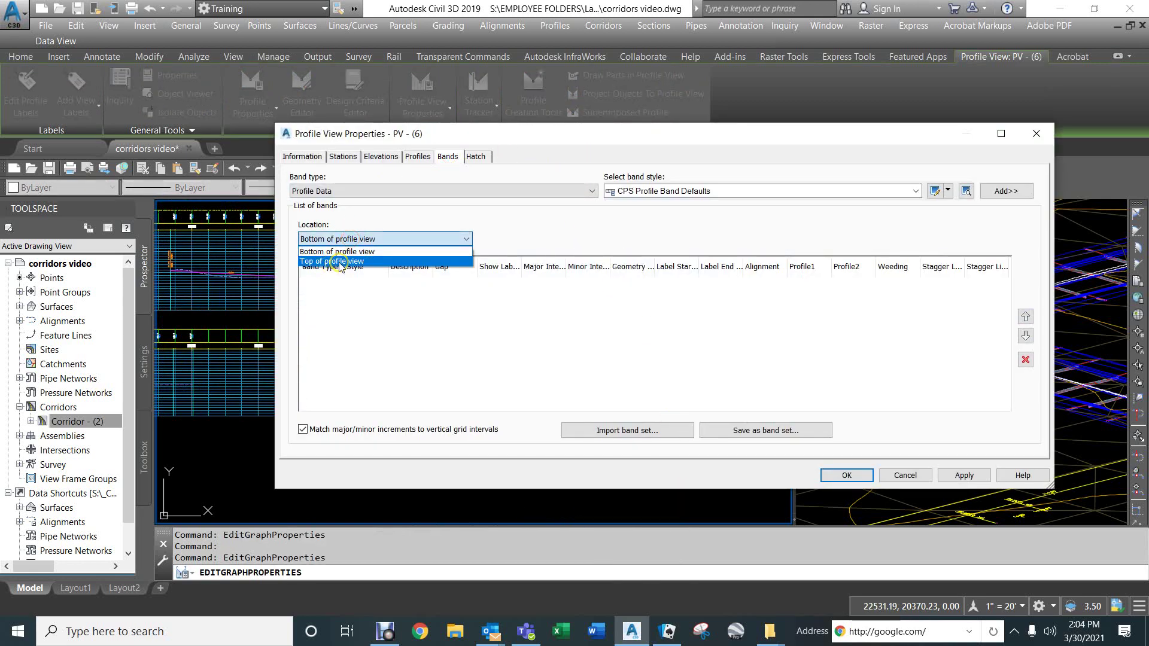
left_click(339, 262)
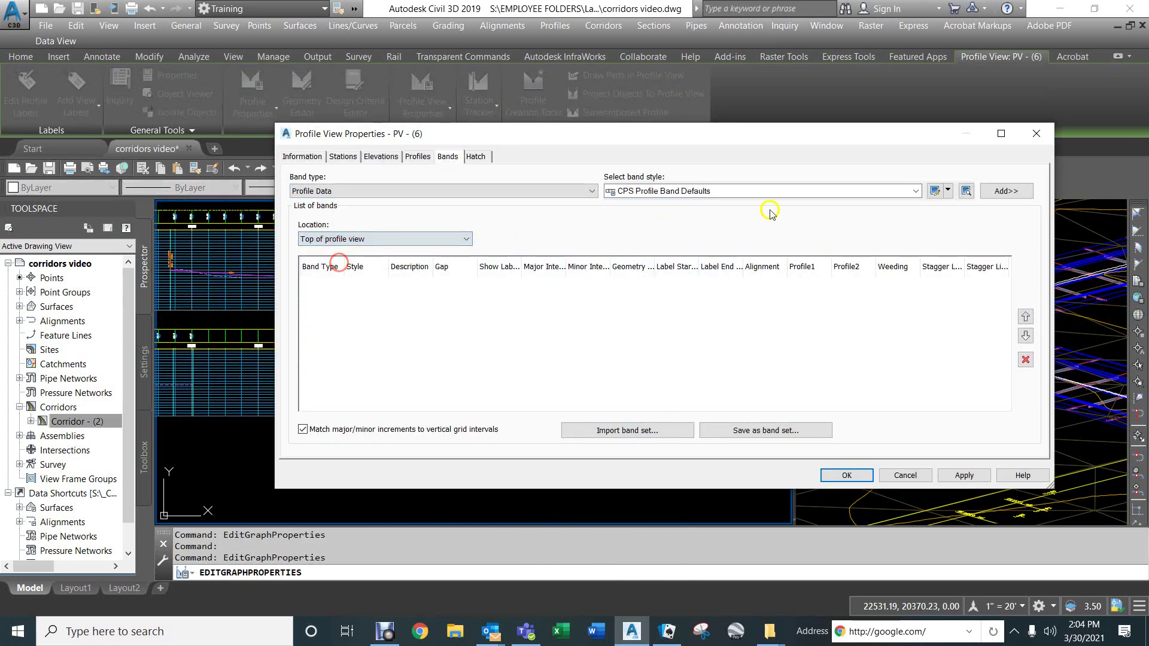
left_click(1007, 191)
left_click(324, 523)
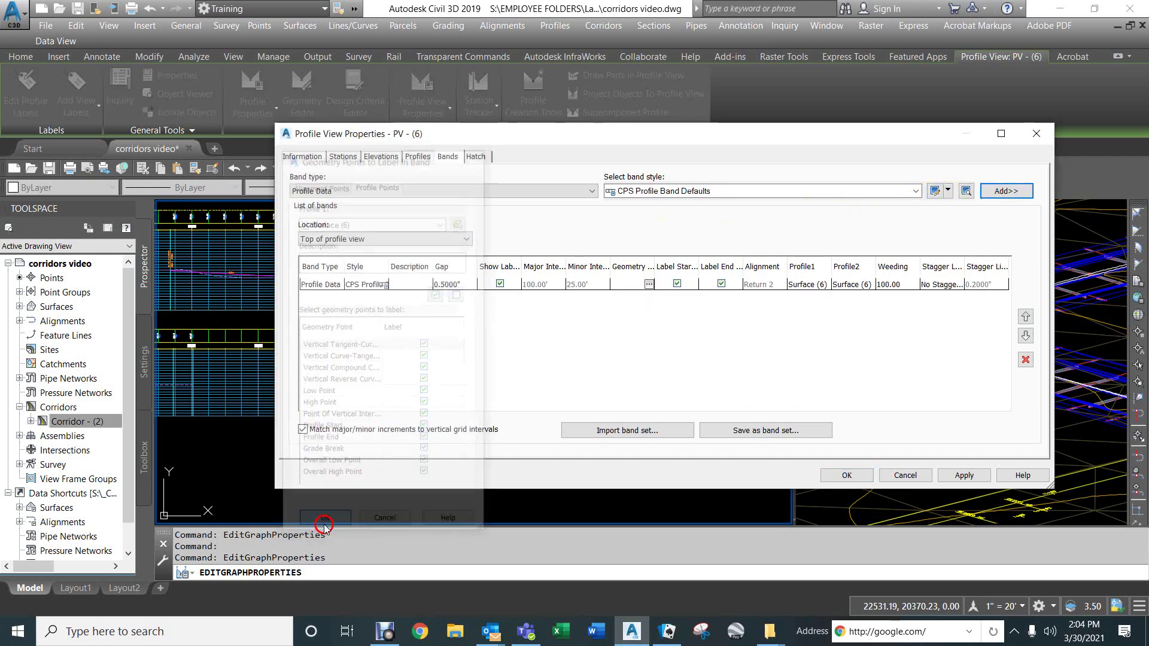
left_click(843, 474)
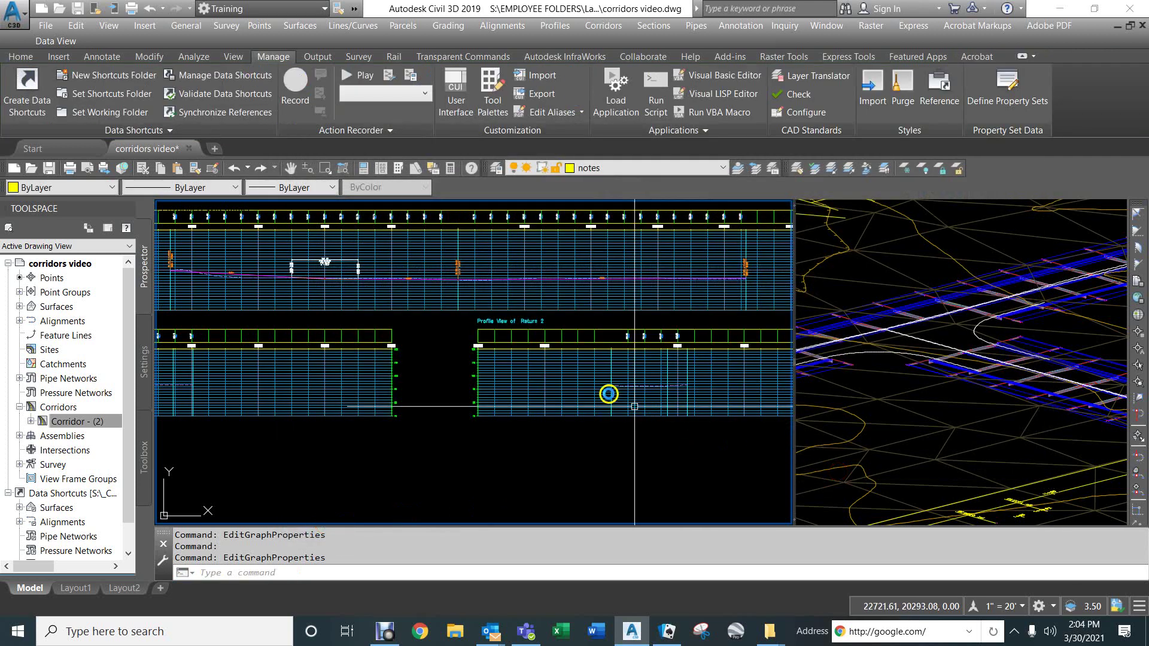
Create a layout profile named Return 1 FG Profile in the return 1 profile view, with the COC Default FG Profile label set
scroll(380, 366, "up", 2)
scroll(646, 380, "up", 3)
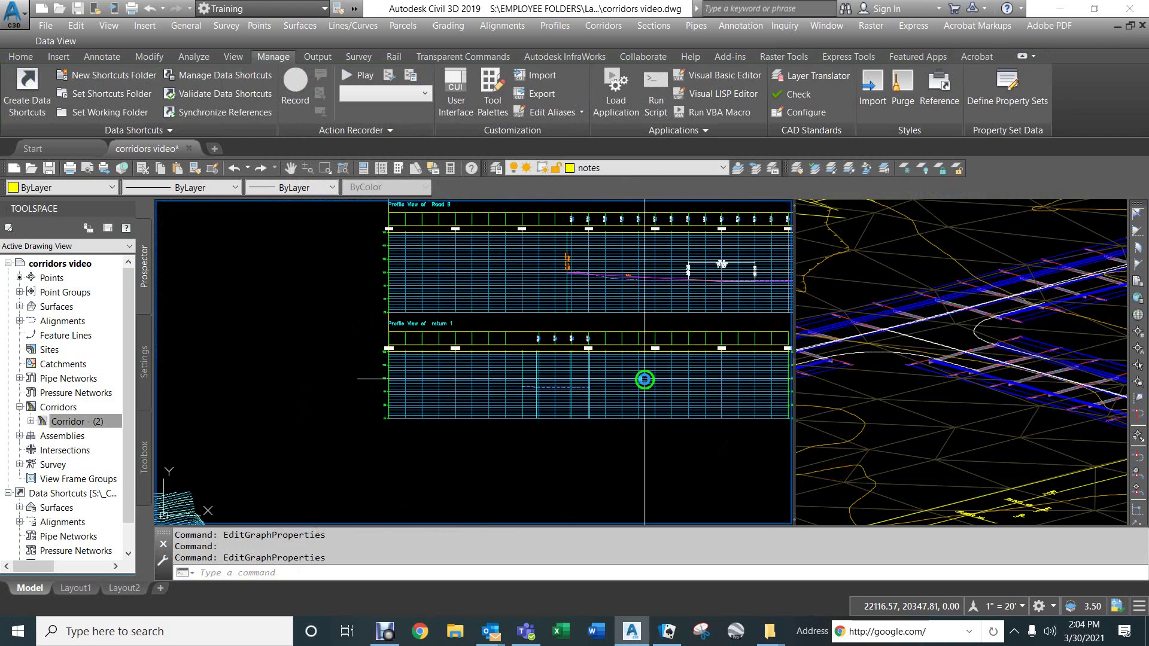
scroll(568, 390, "up", 3)
scroll(568, 390, "up", 2)
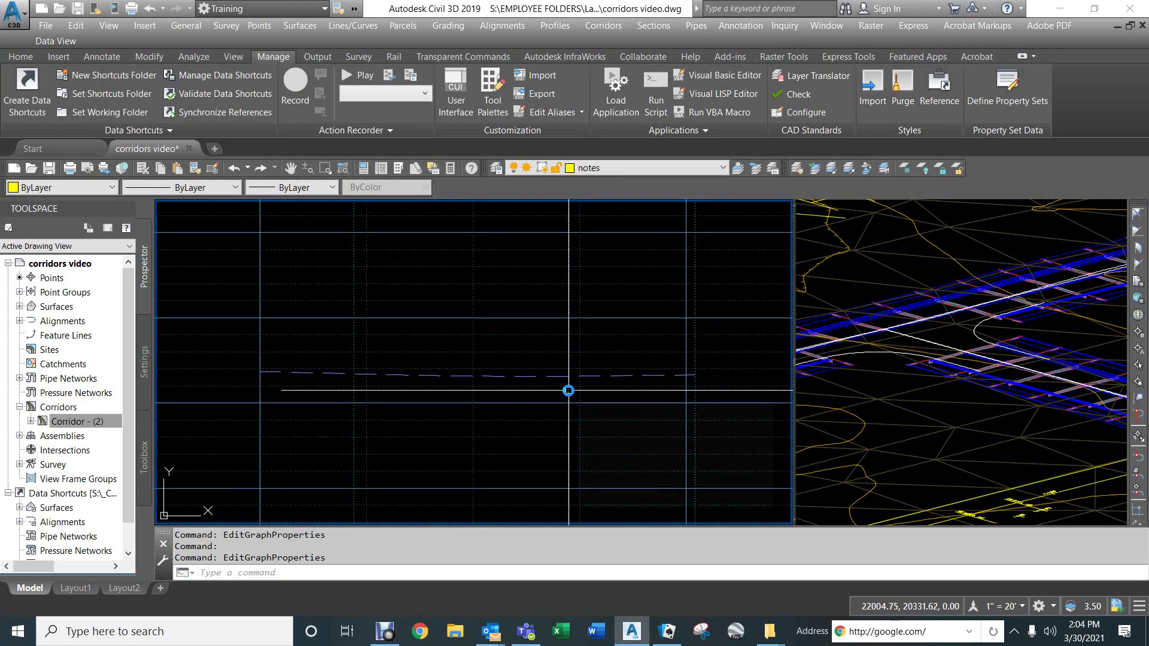
left_click(555, 25)
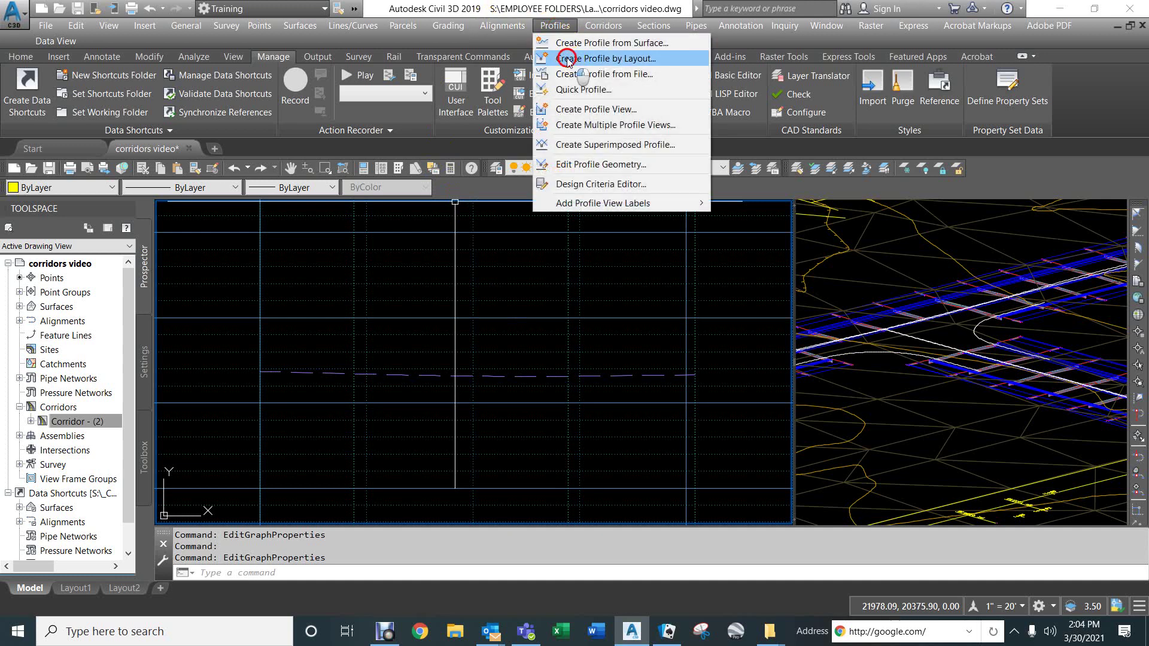
left_click(567, 59)
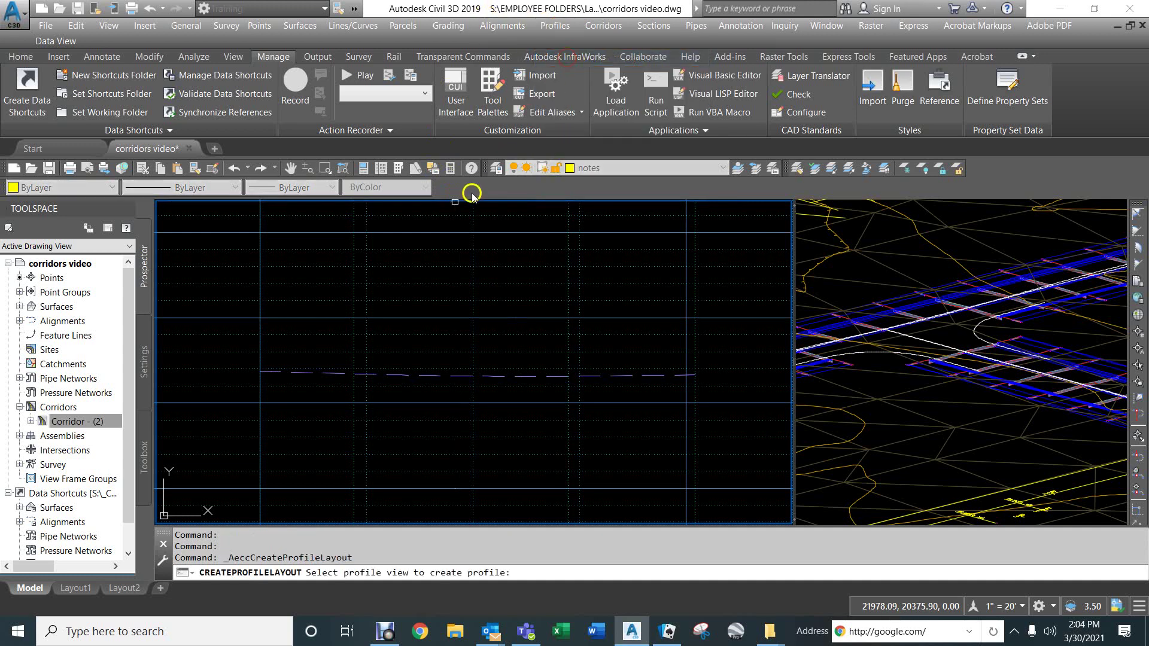
left_click(383, 355)
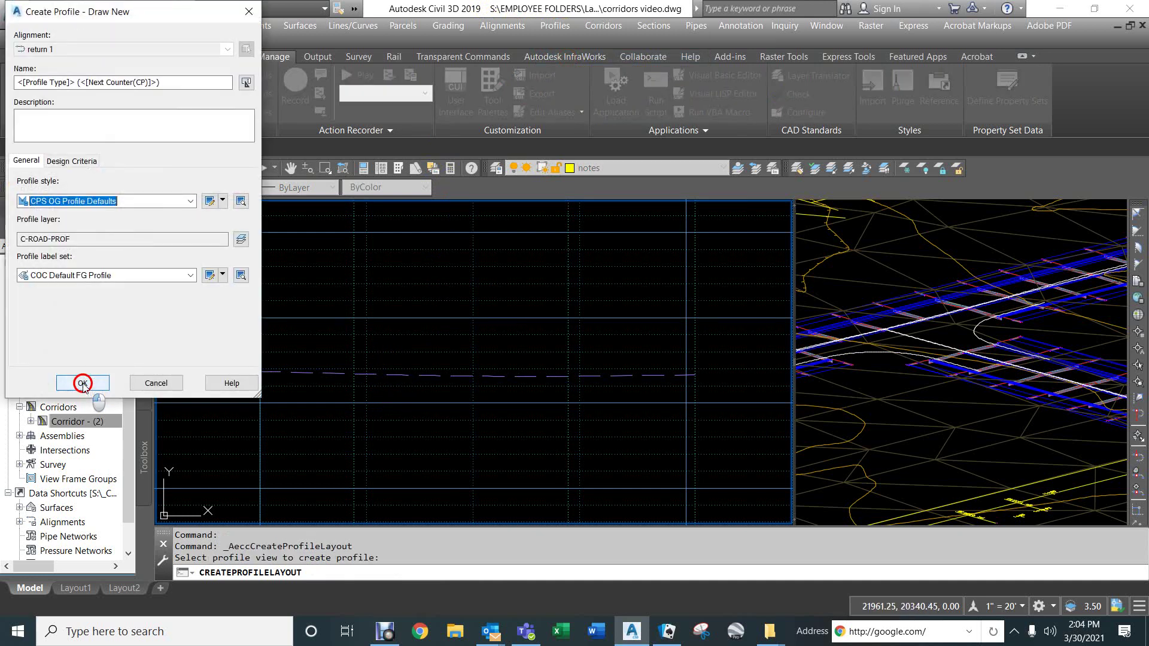
left_click(94, 60)
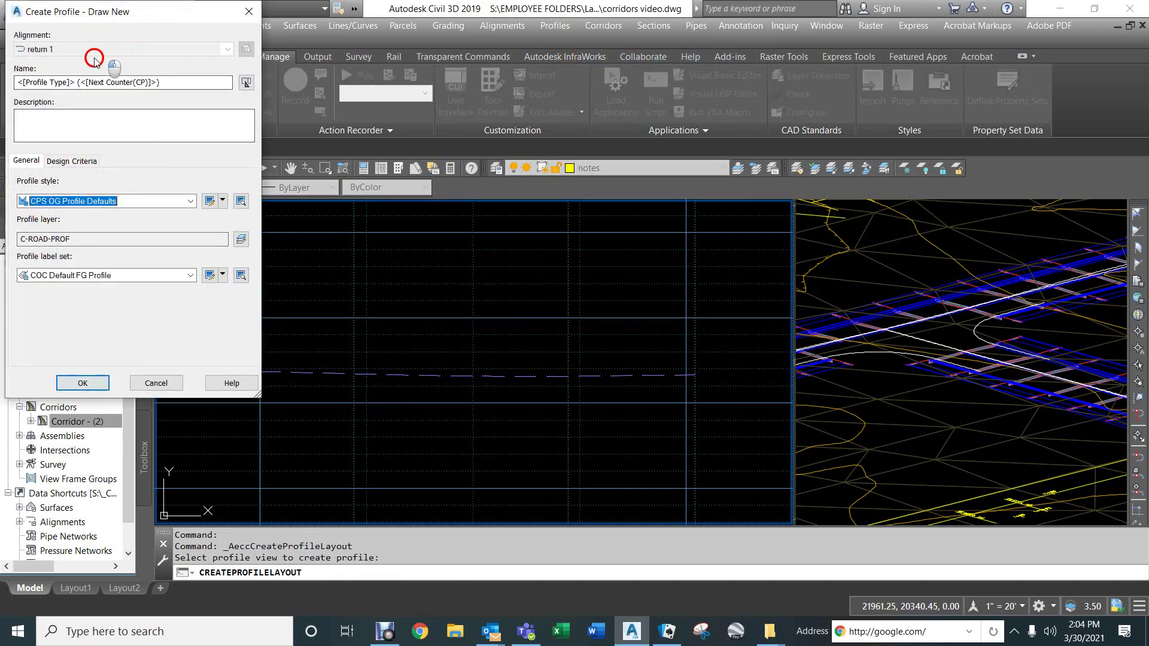
left_click_drag(177, 82, 13, 96)
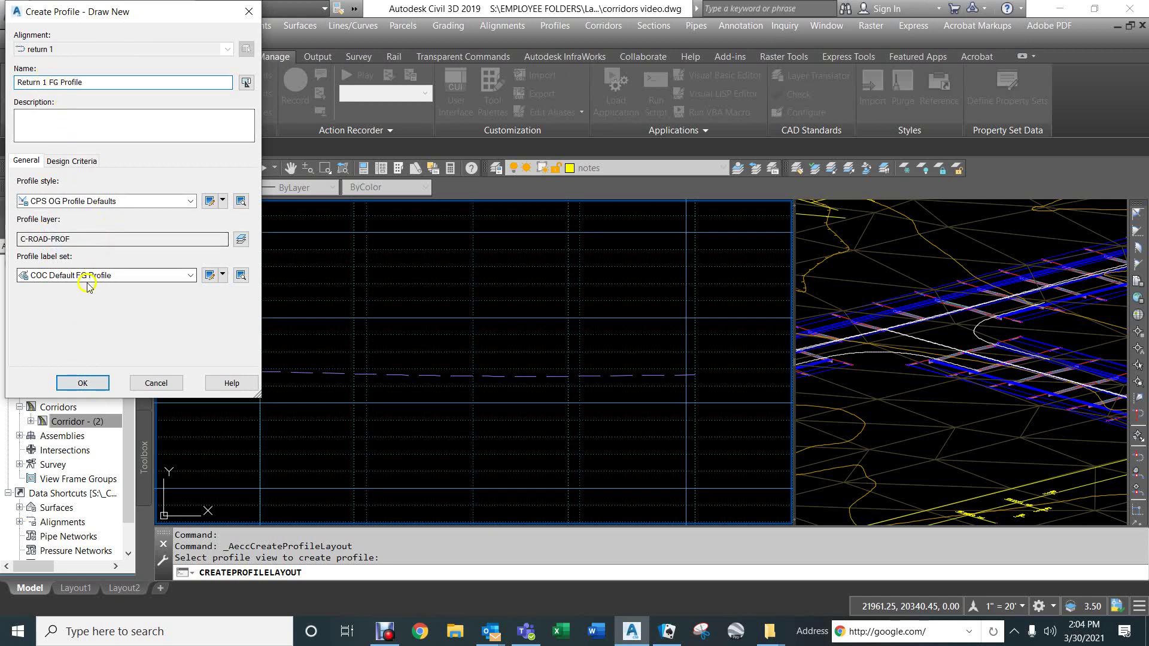
left_click(81, 384)
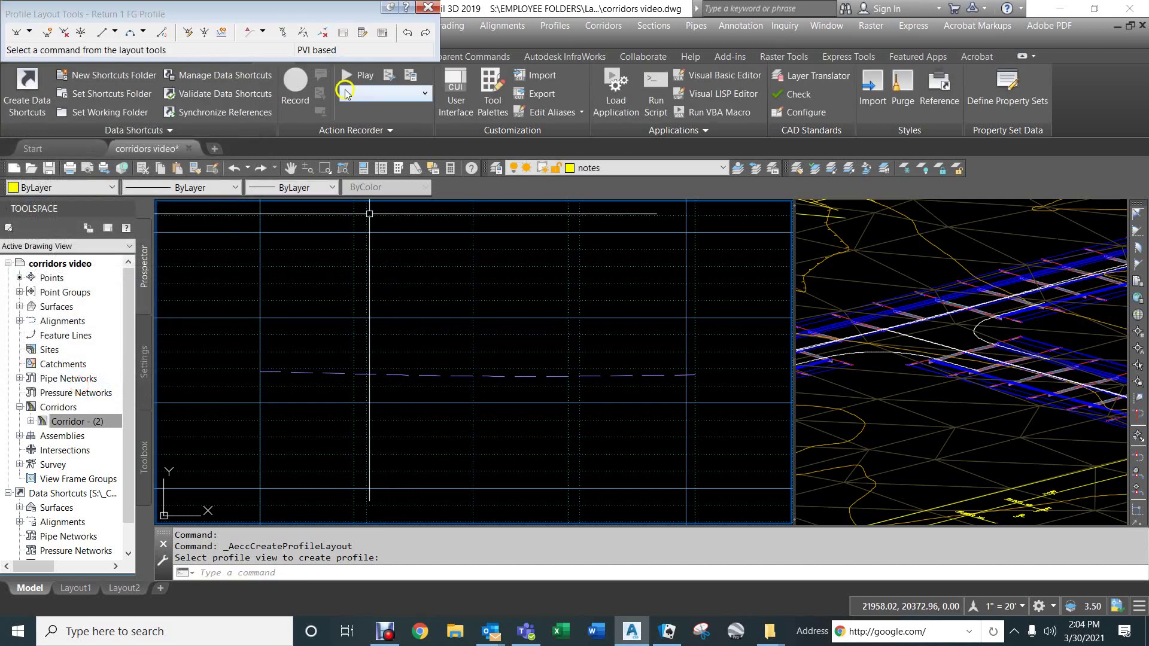
Draw one tangent above the existing ground from about station 0+22, elevation 97.0, to about 0+72, elevation 97.1, using nearest snaps
left_click(15, 32)
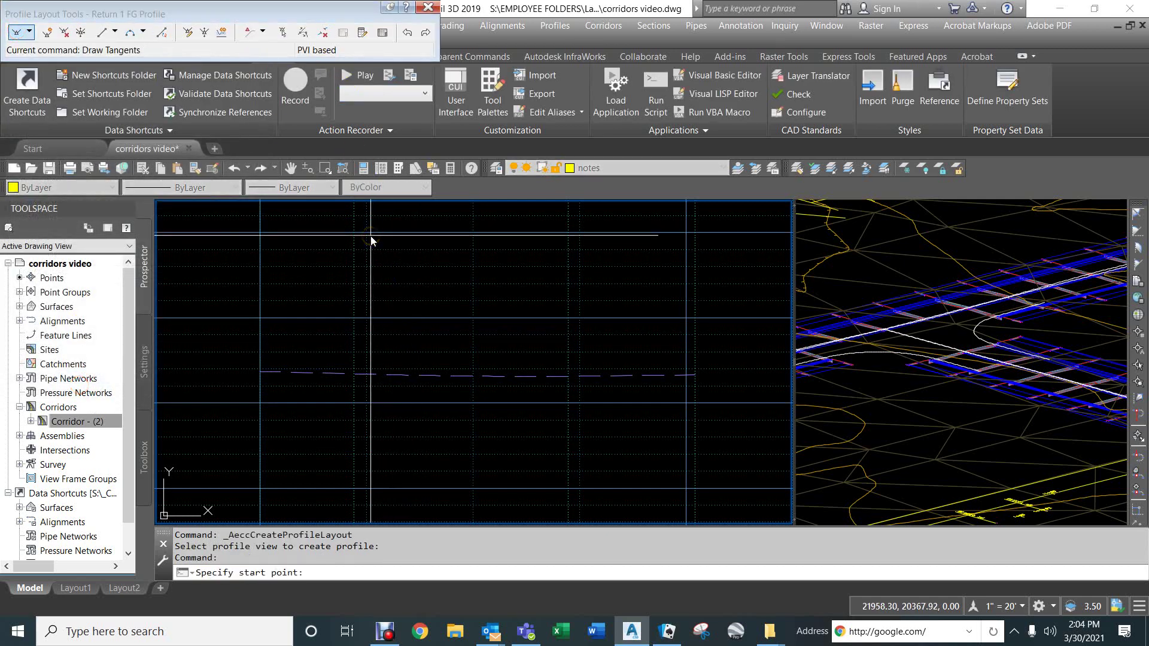
type("nea")
key("Return")
scroll(412, 369, "down", 3)
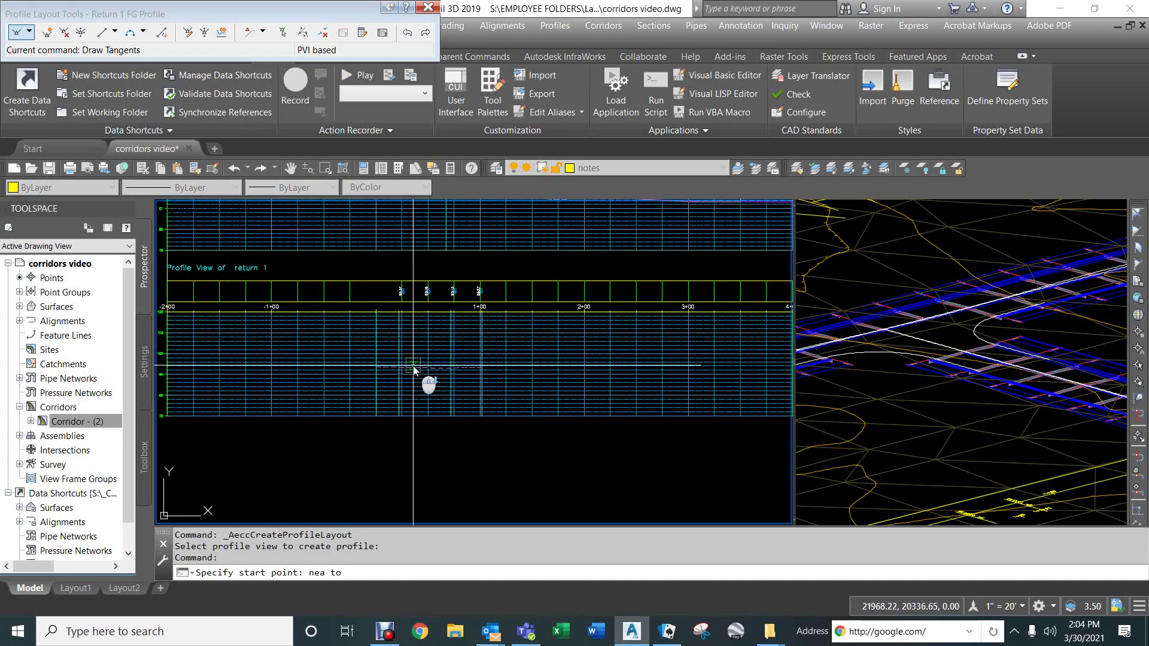
scroll(393, 366, "up", 5)
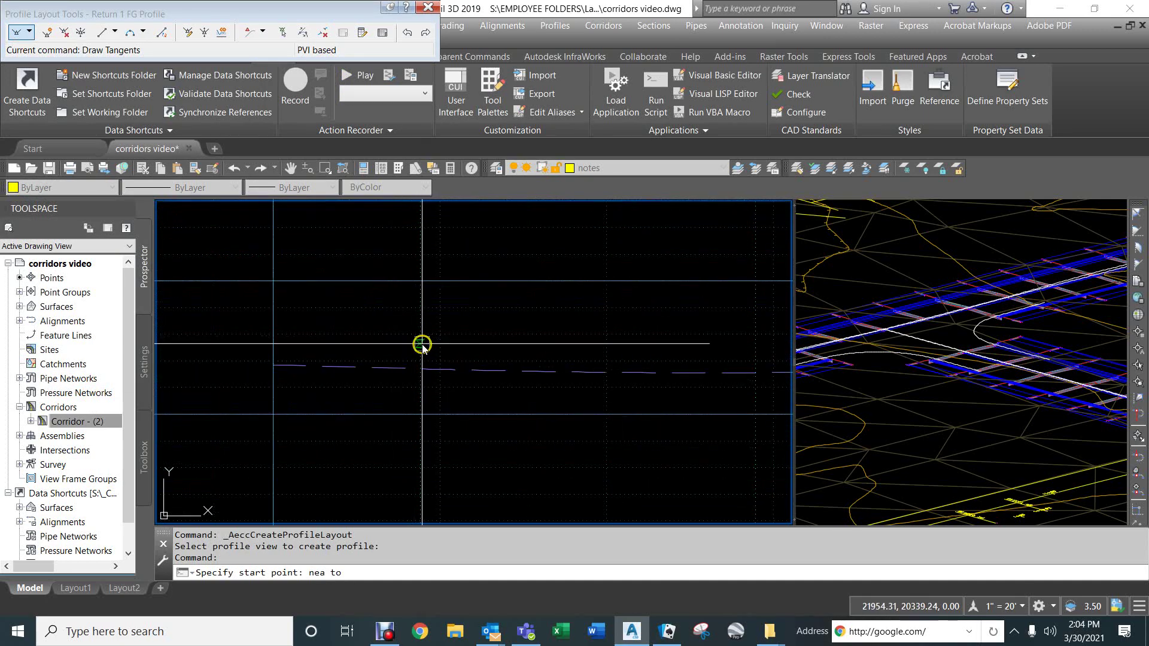
left_click(421, 323)
left_click(457, 315)
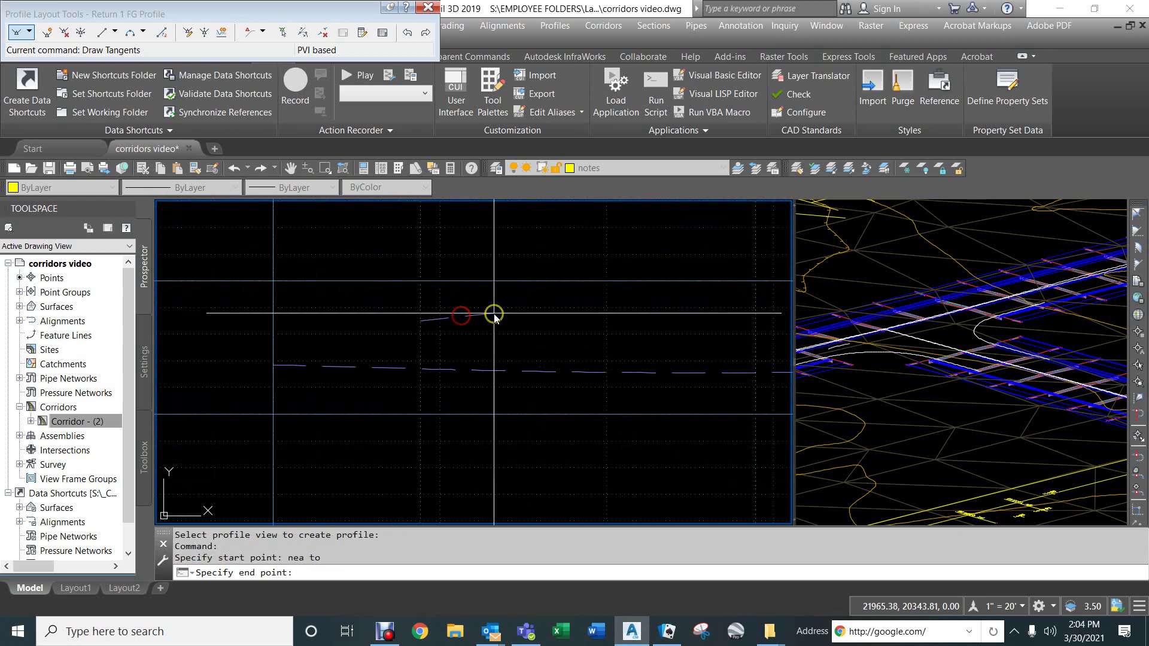
scroll(513, 328, "down", 3)
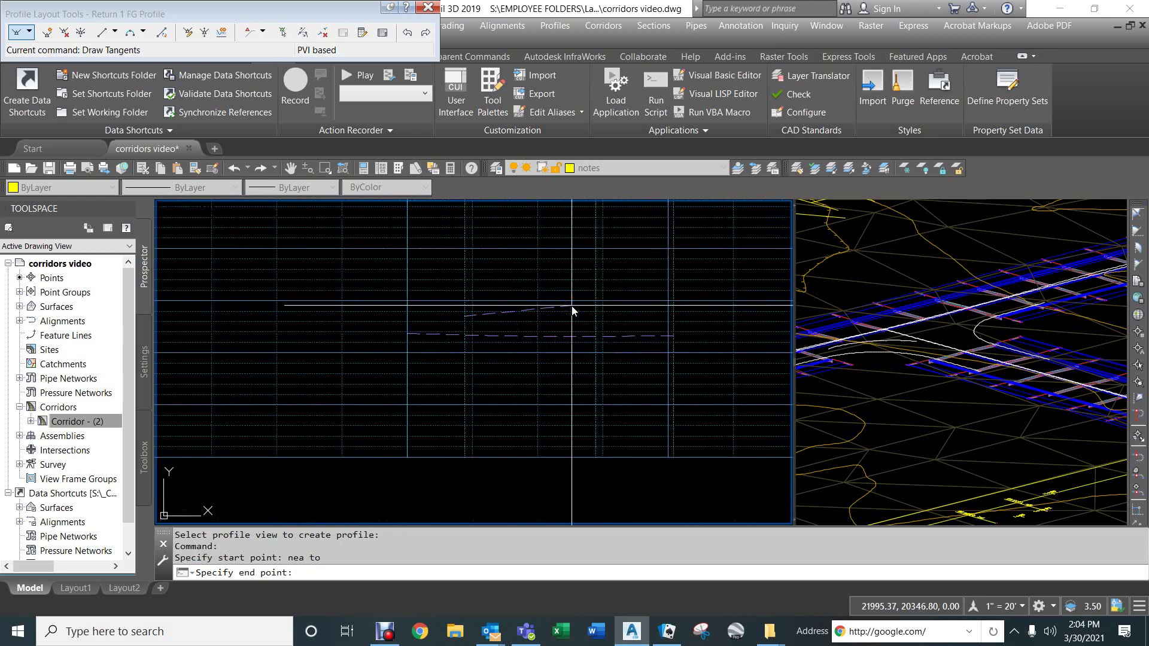
type("nea")
key("Return")
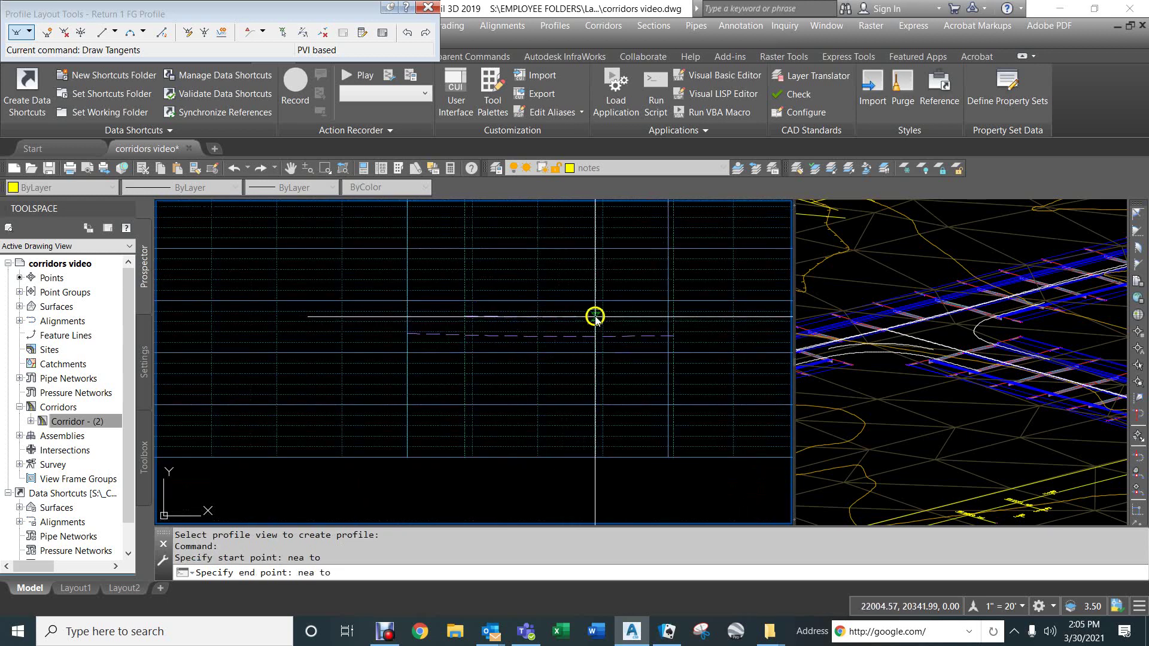
left_click(594, 316)
key("Return")
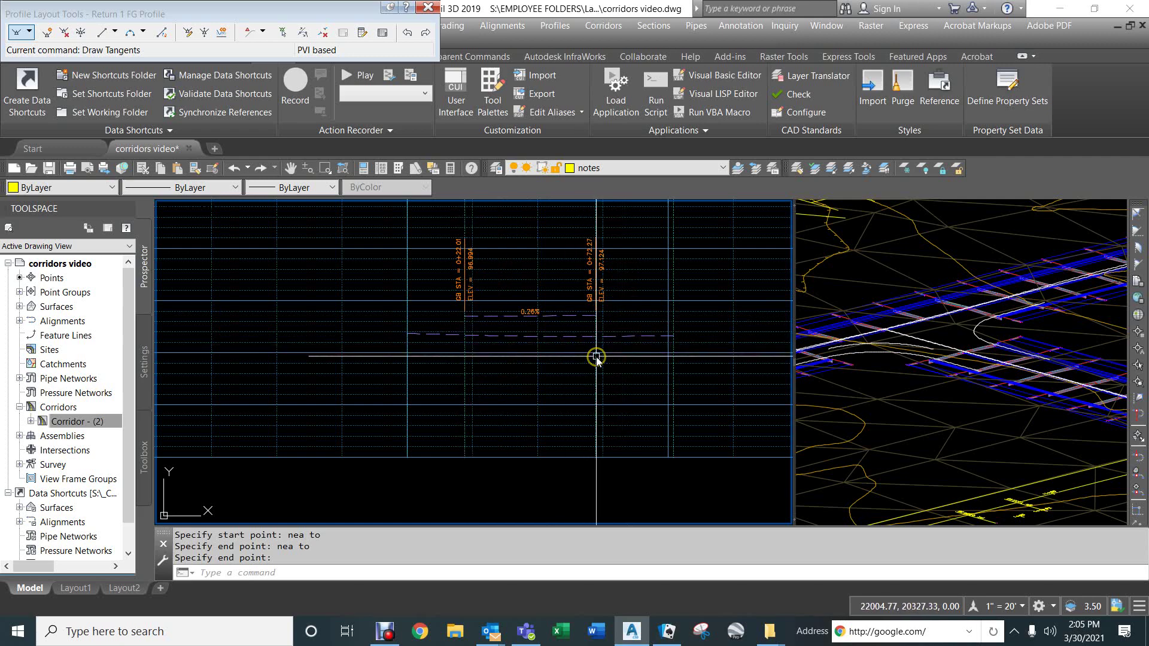
Examine the curve start and end stations of the return 1 alignment in the plan at the intersection
scroll(596, 357, "down", 5)
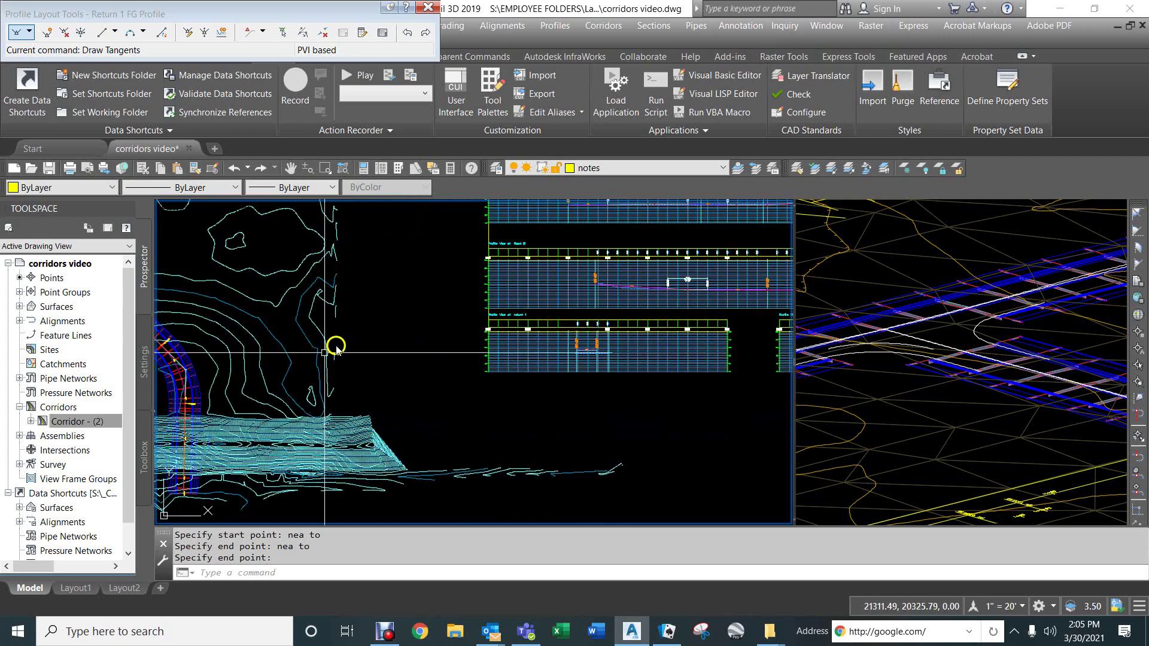
middle_click_drag(333, 341, 723, 417)
scroll(618, 390, "up", 3)
scroll(382, 223, "up", 6)
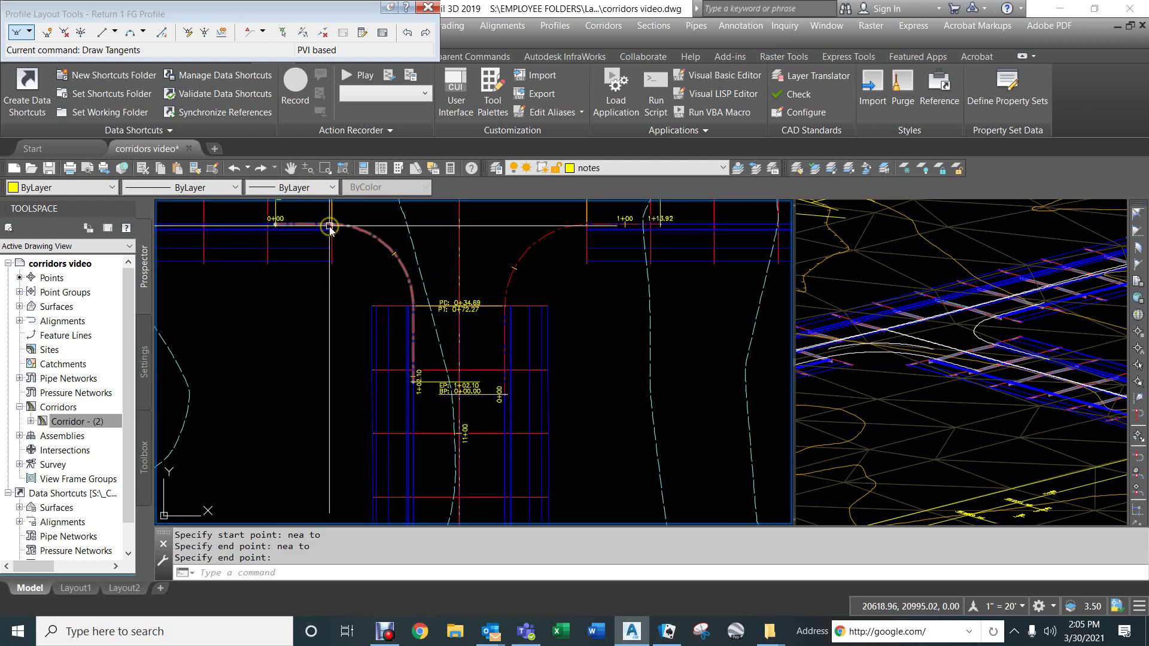
scroll(412, 281, "down", 8)
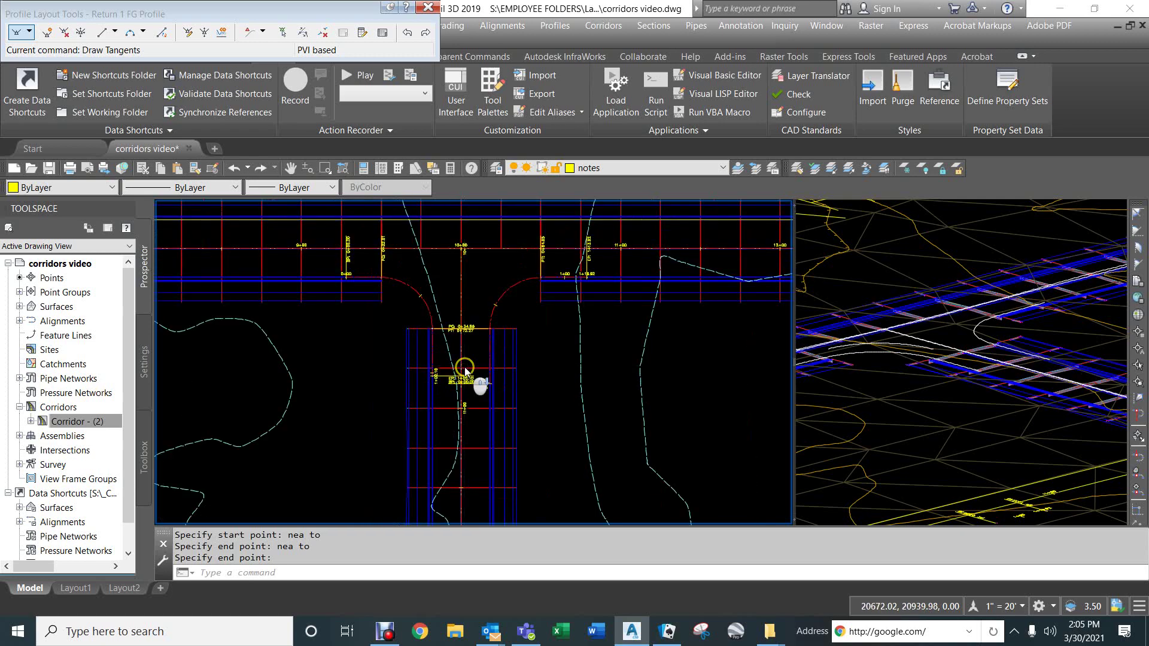
scroll(675, 465, "up", 8)
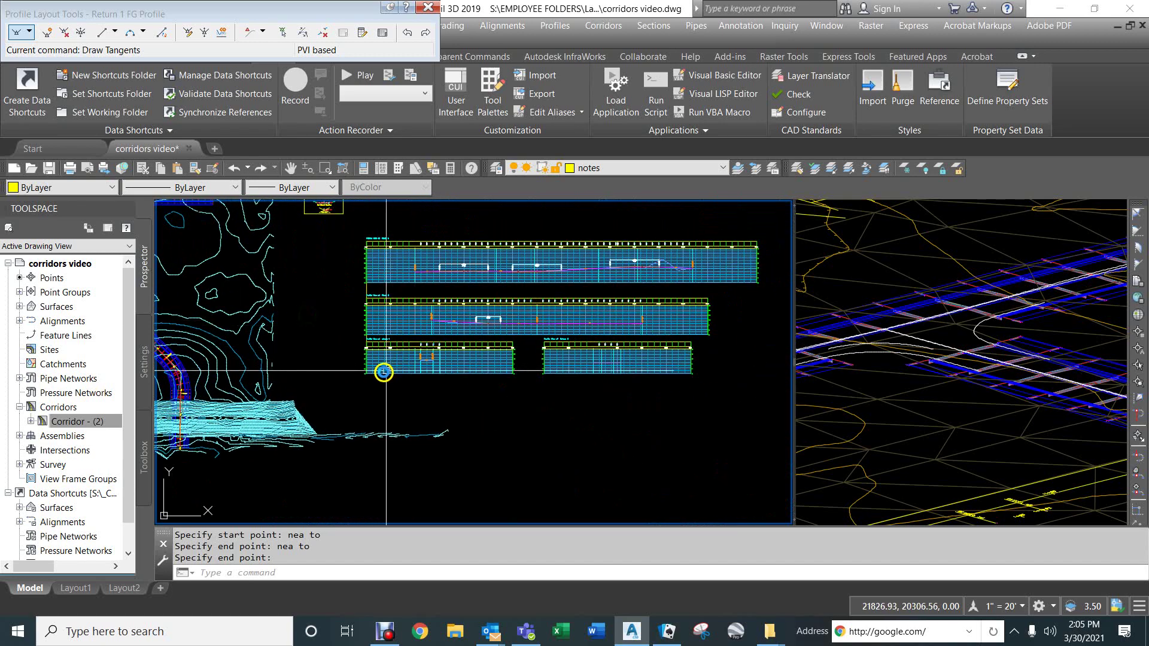
Change the object style of Return 1 FG Profile to CPS FG Profile Defaults and clear the selection
scroll(589, 333, "up", 3)
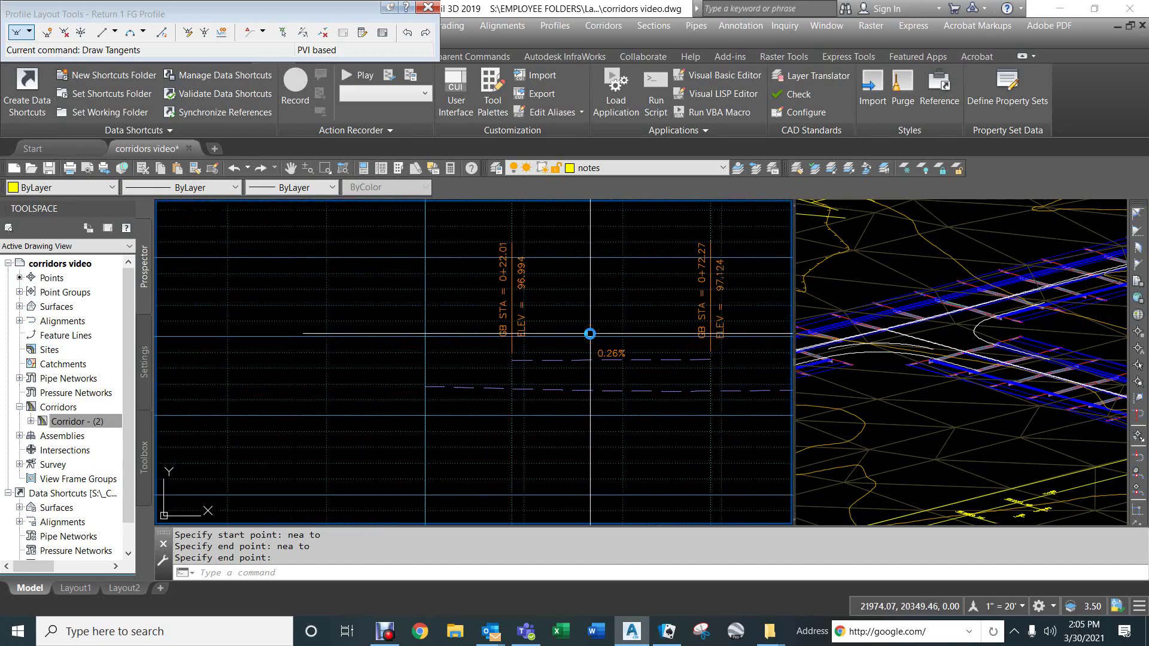
key("Return")
left_click(585, 360)
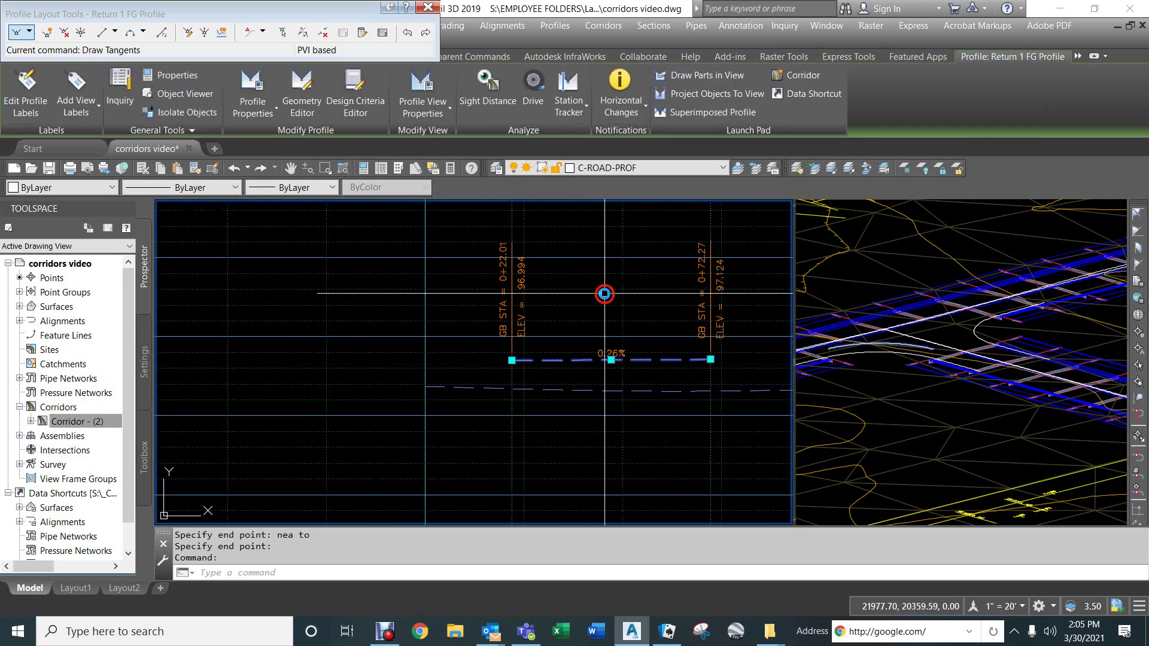
right_click(577, 274)
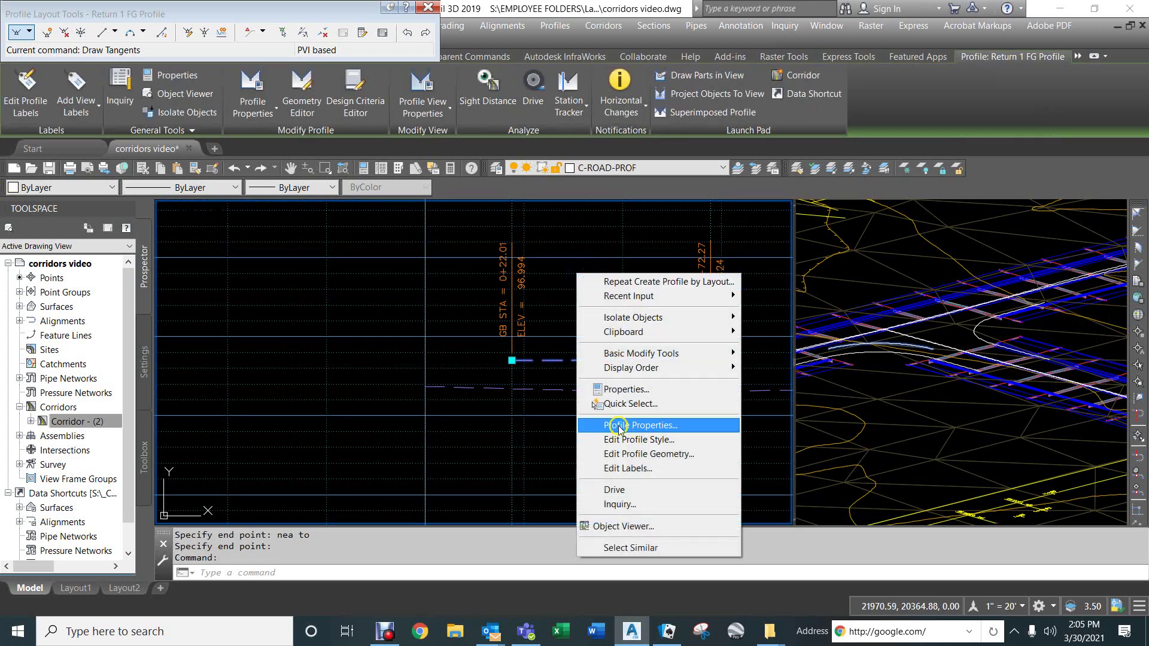
left_click(619, 428)
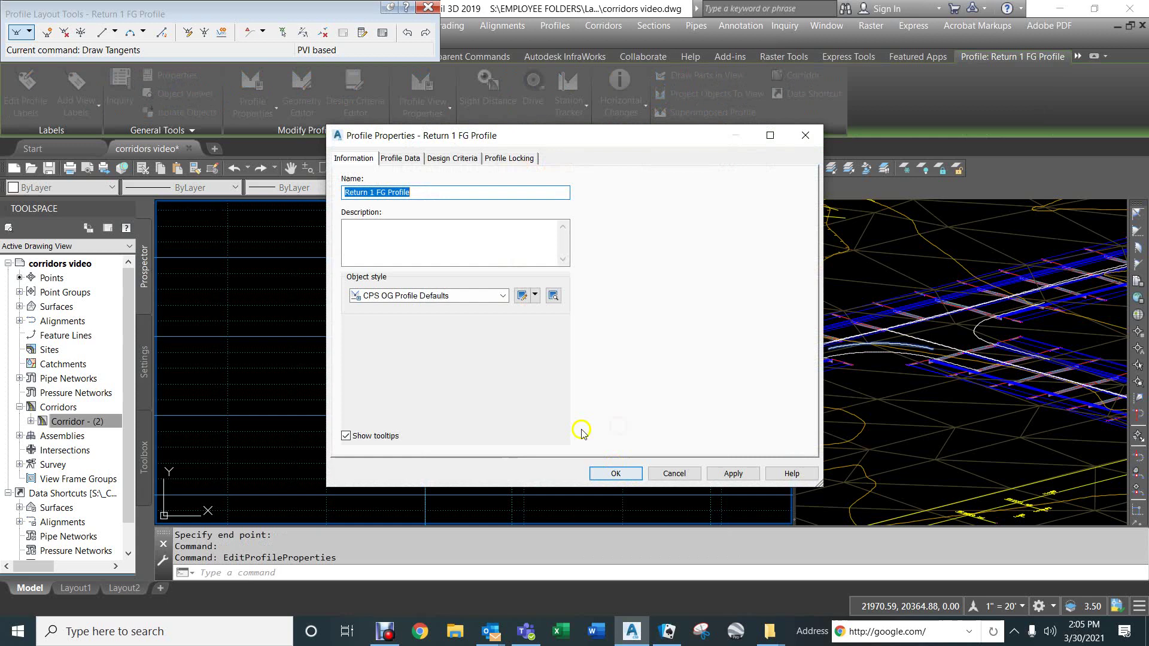
left_click(416, 296)
left_click(395, 309)
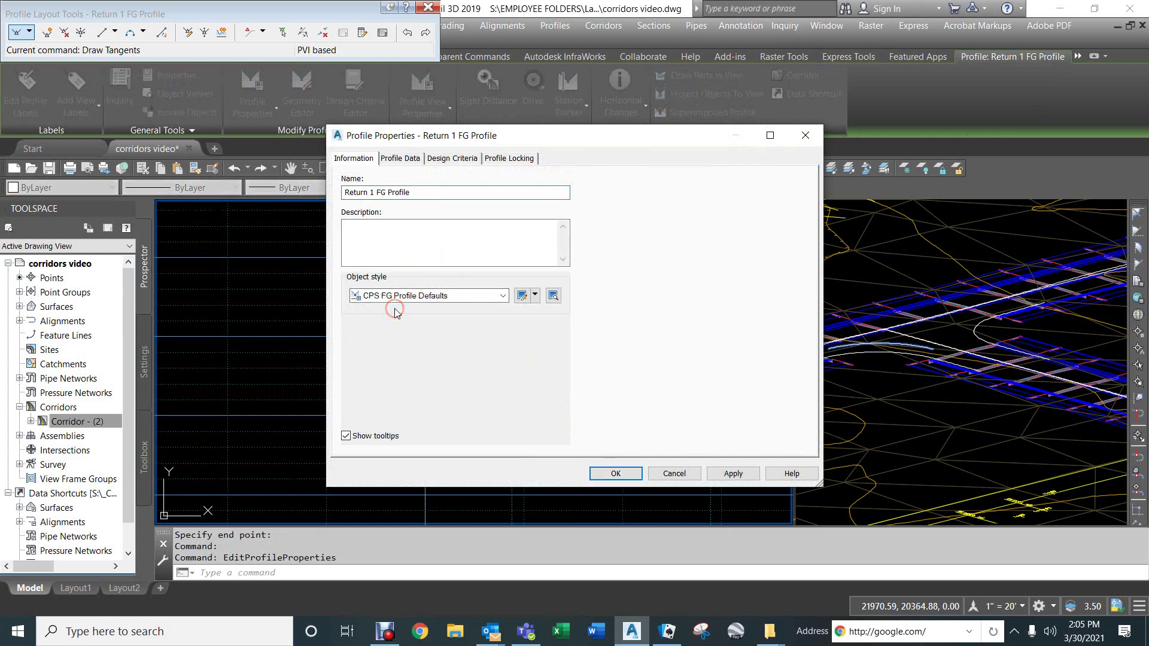
left_click(600, 474)
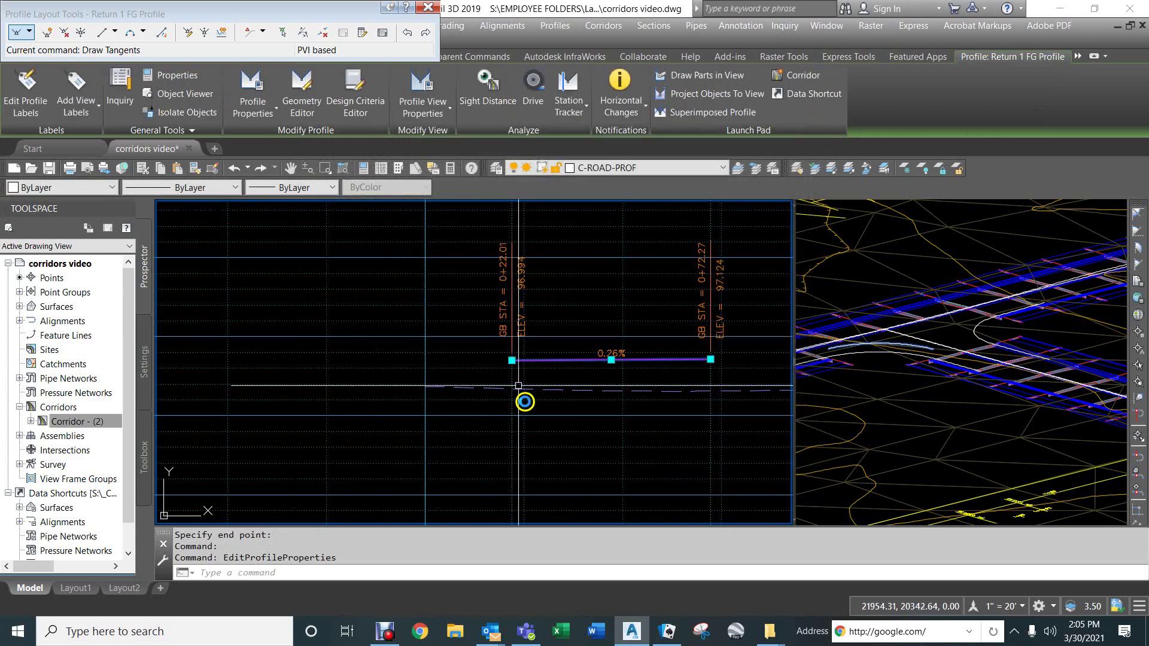
middle_click_drag(553, 387, 382, 315)
key("Escape")
key("Escape")
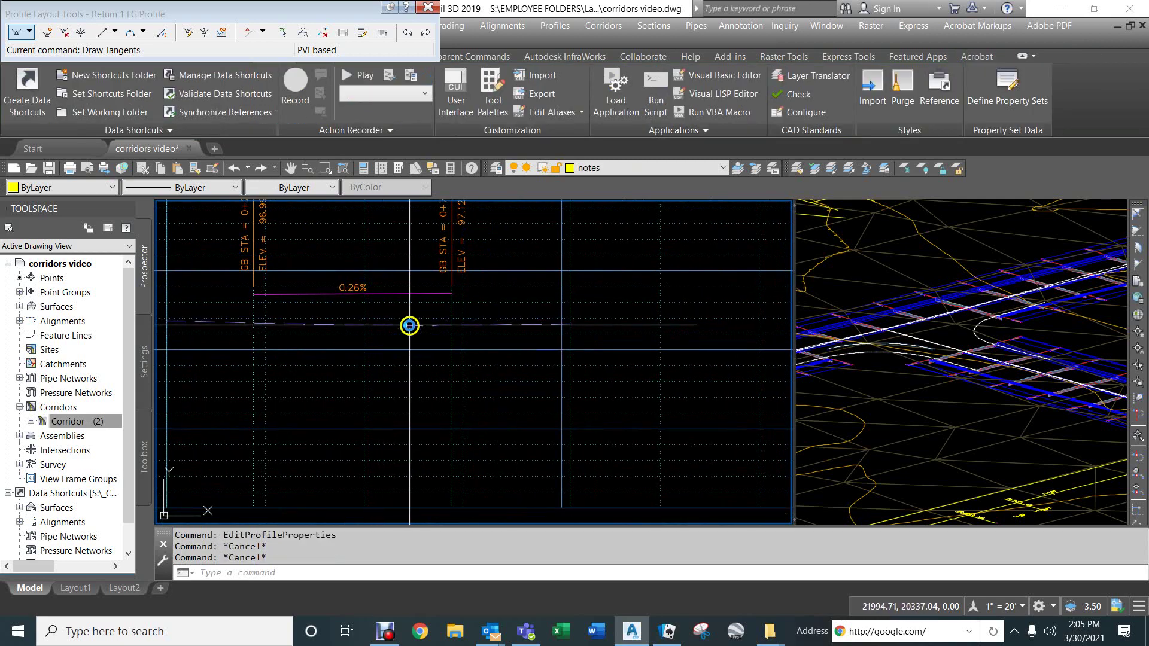
Create a layout profile named Return 2 FG Profile in the return 2 profile view, with the CPS FG Profile Defaults style and COC Default FG Profile label set
scroll(431, 303, "down", 5)
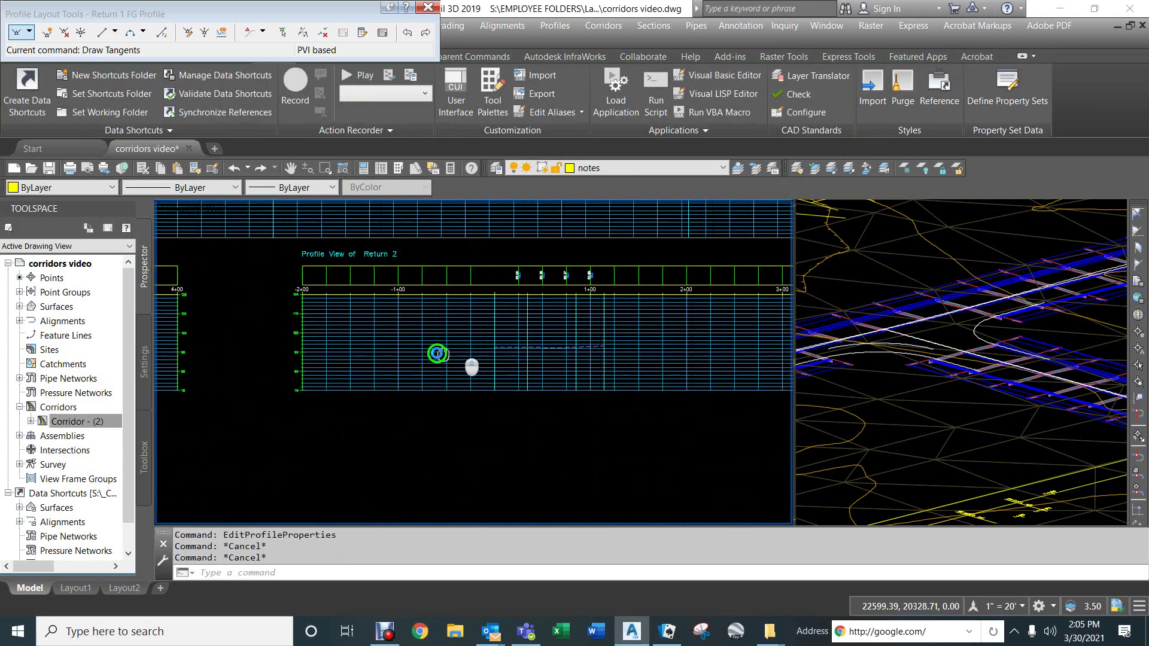
scroll(454, 329, "up", 4)
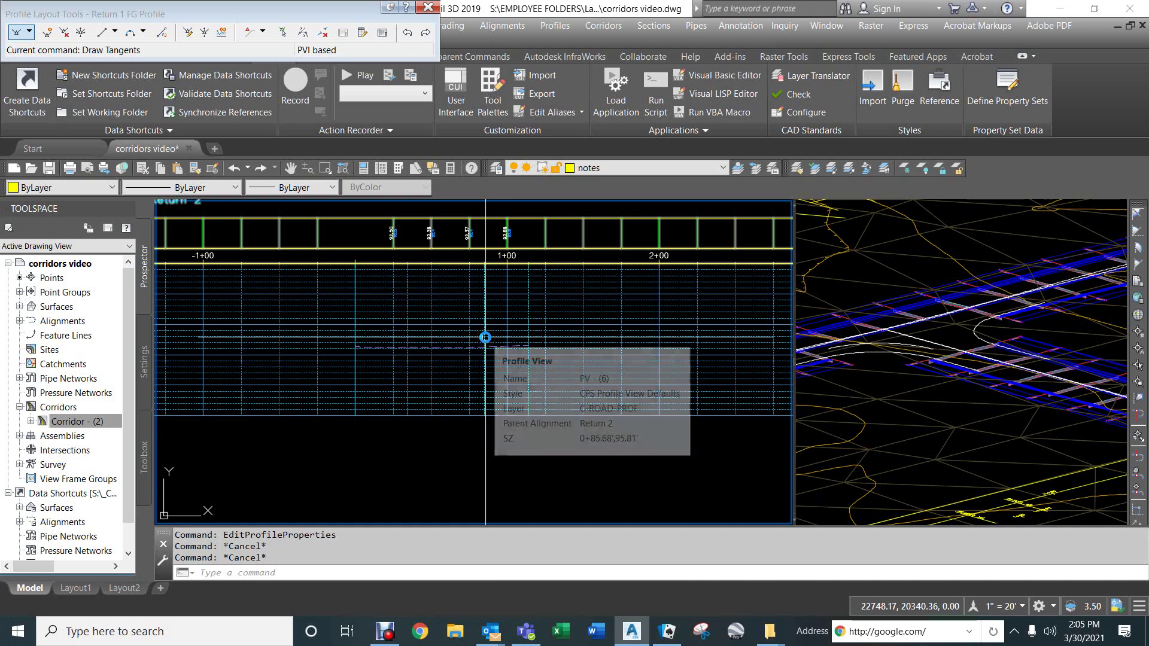
scroll(455, 345, "up", 3)
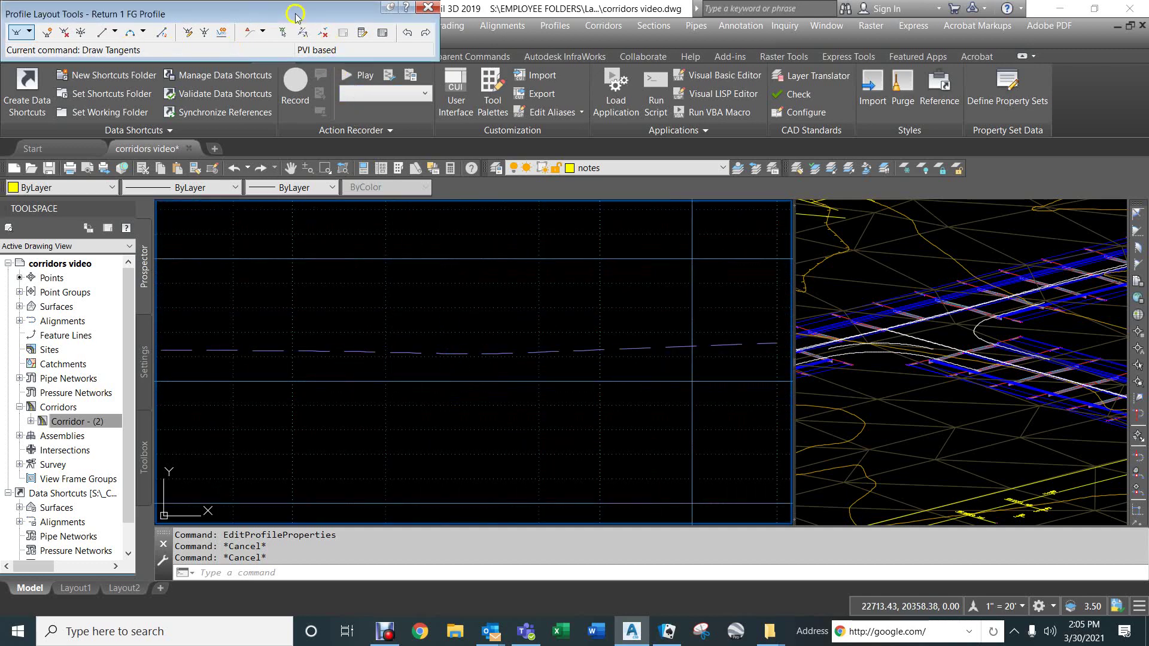
left_click(427, 7)
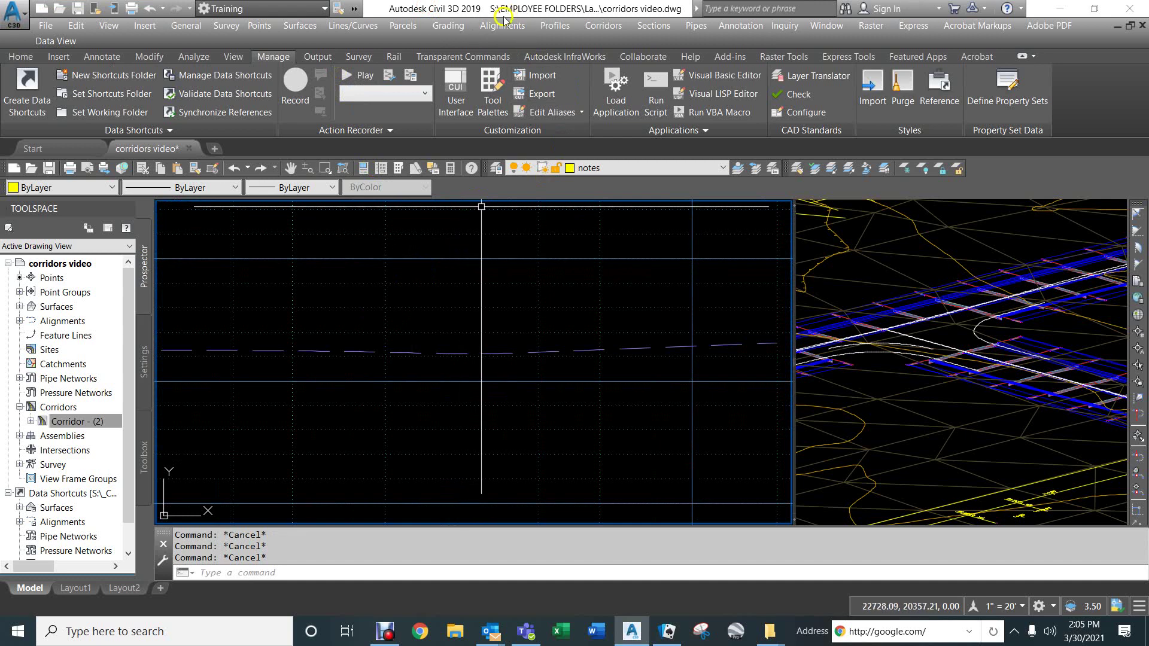
left_click(563, 26)
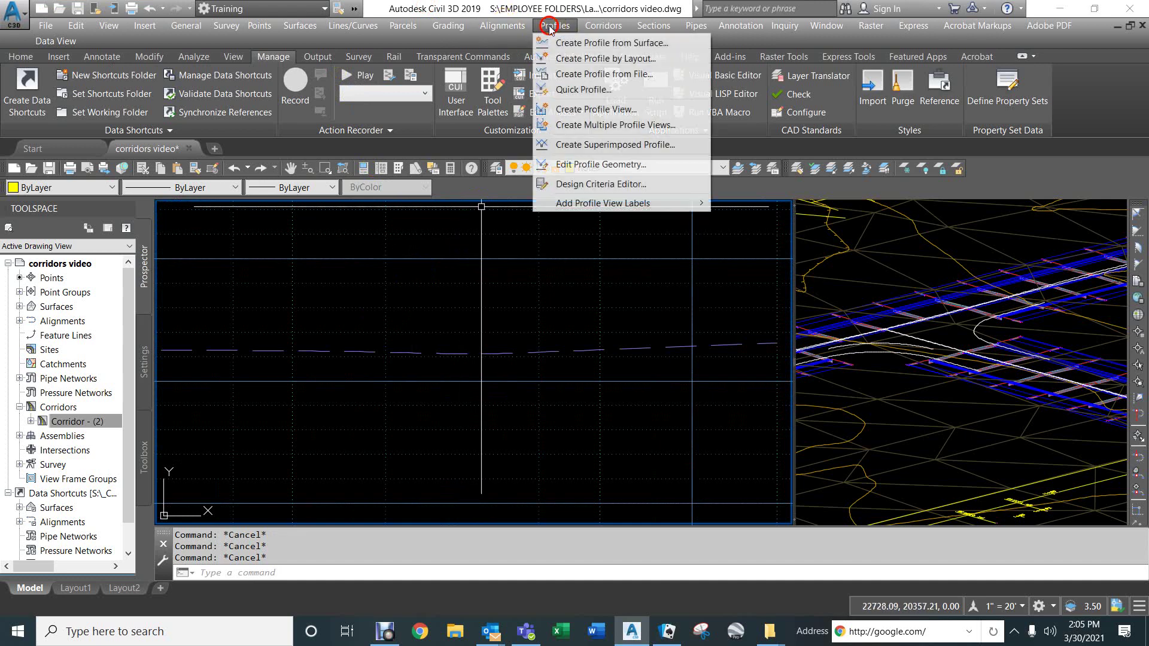
left_click(576, 61)
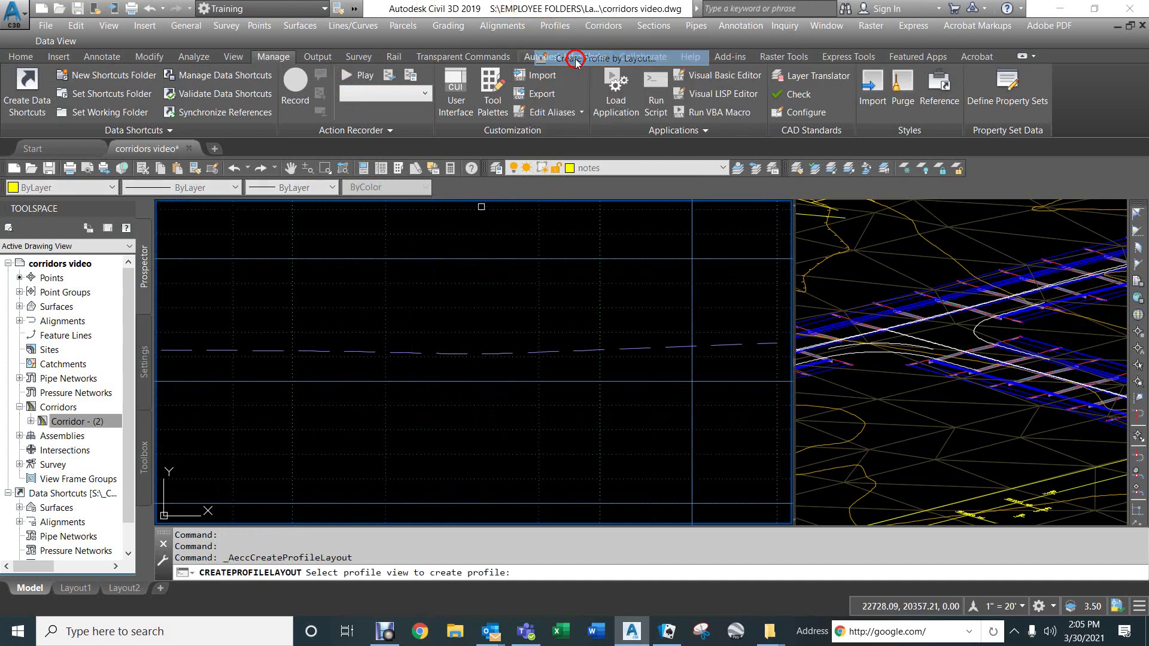
left_click(411, 289)
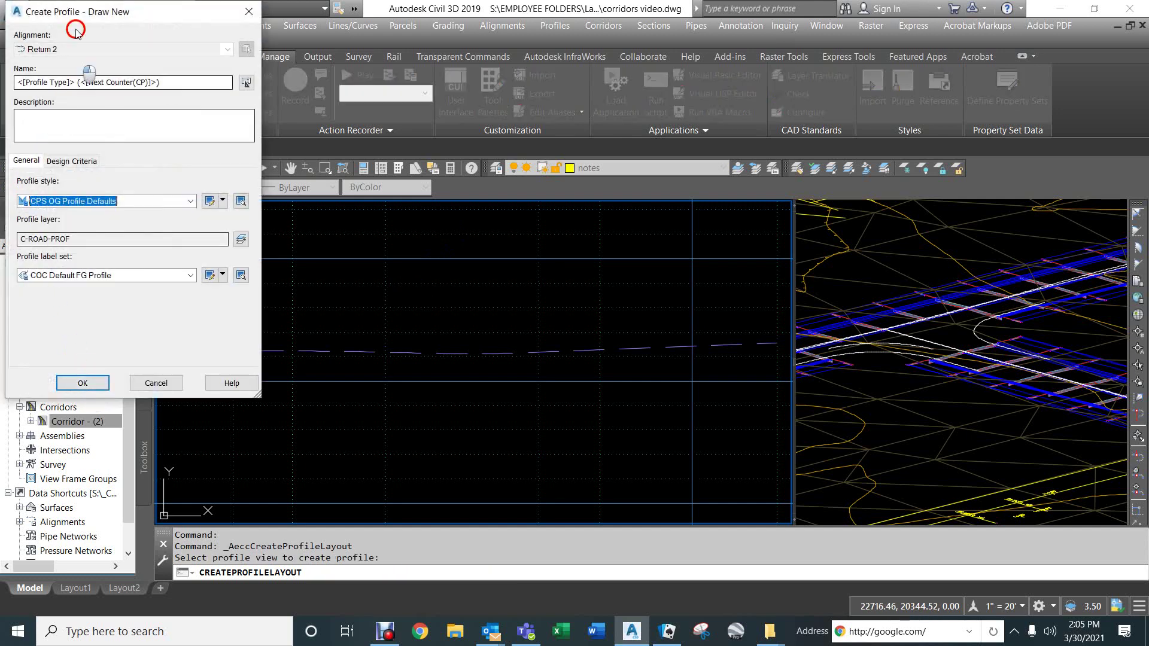
double_click(171, 83)
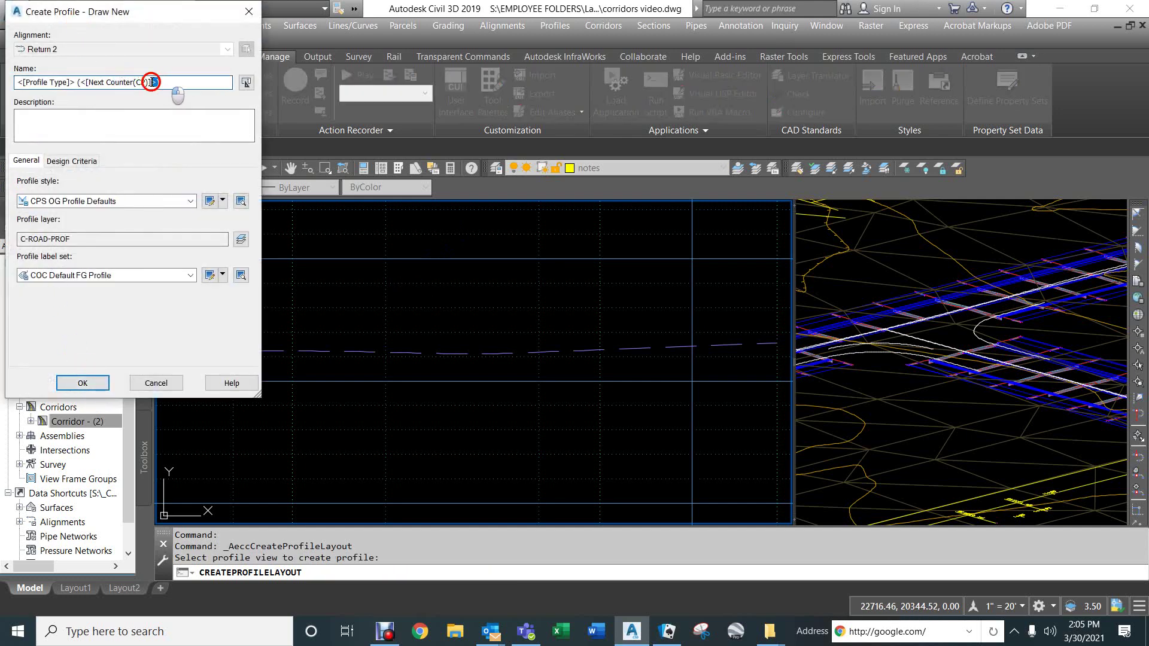
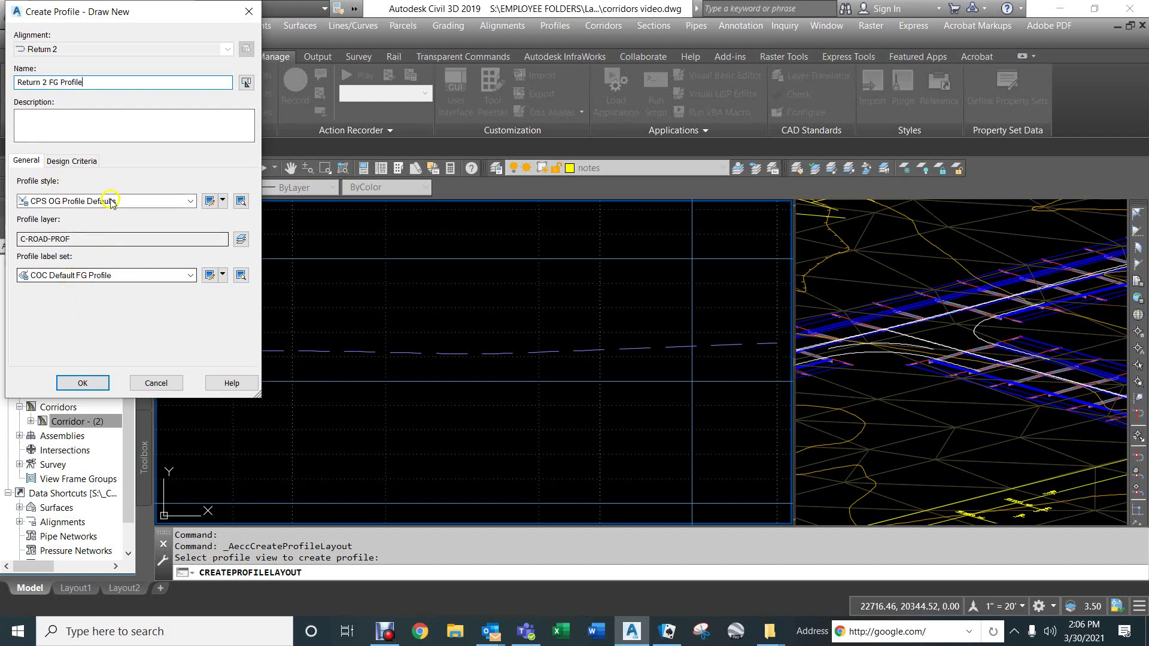
left_click(67, 199)
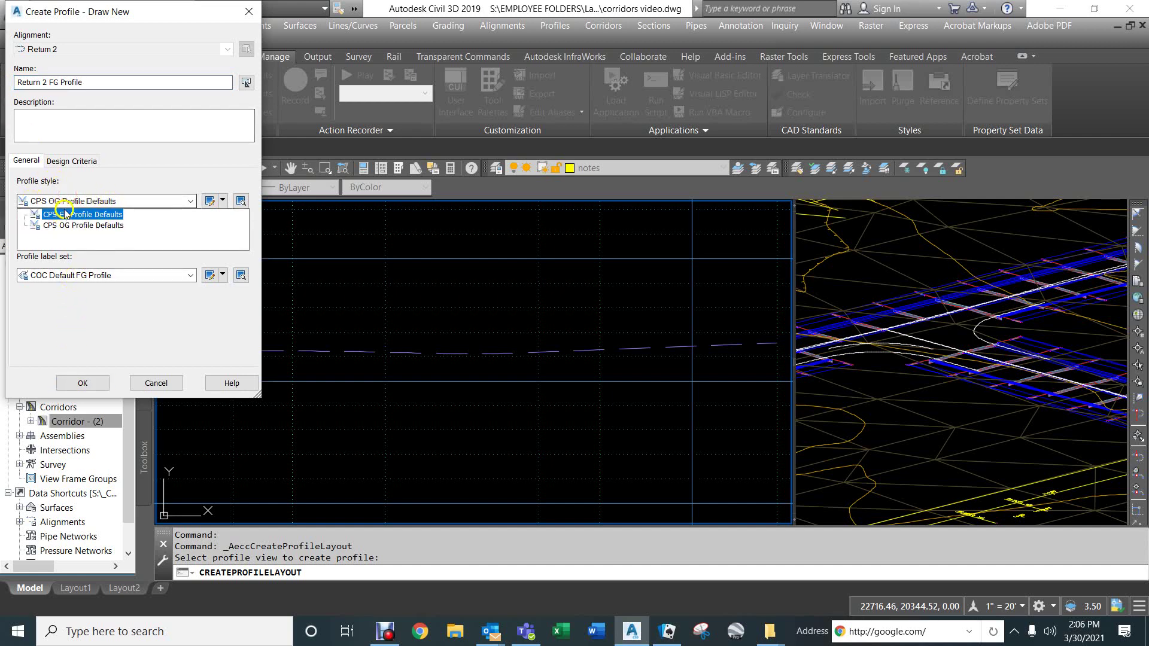
left_click(65, 215)
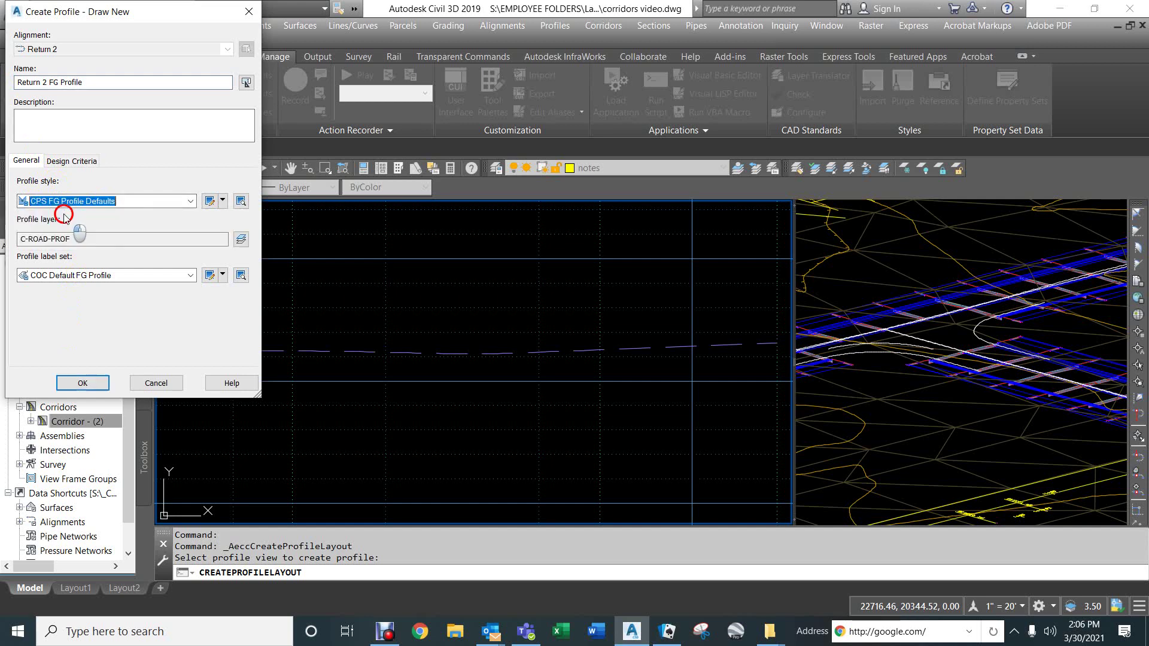
left_click(82, 383)
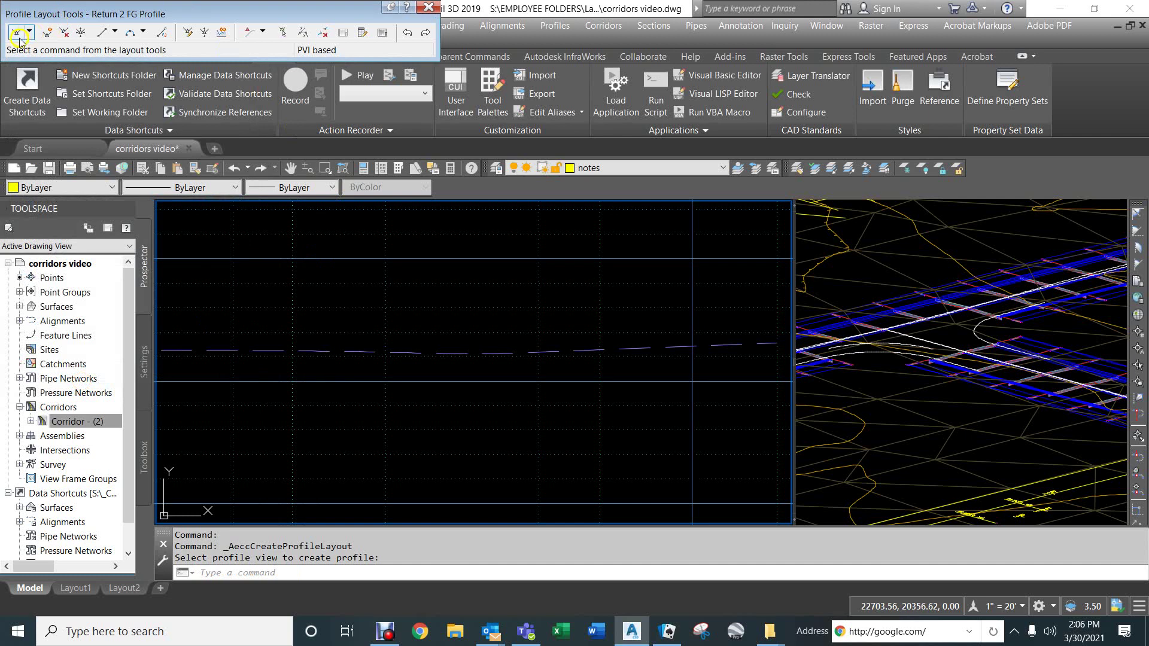
Draw one tangent above the existing ground from about station 0+35, elevation 94.8, to about 0+85, elevation 95.0, using nearest snaps
left_click(29, 32)
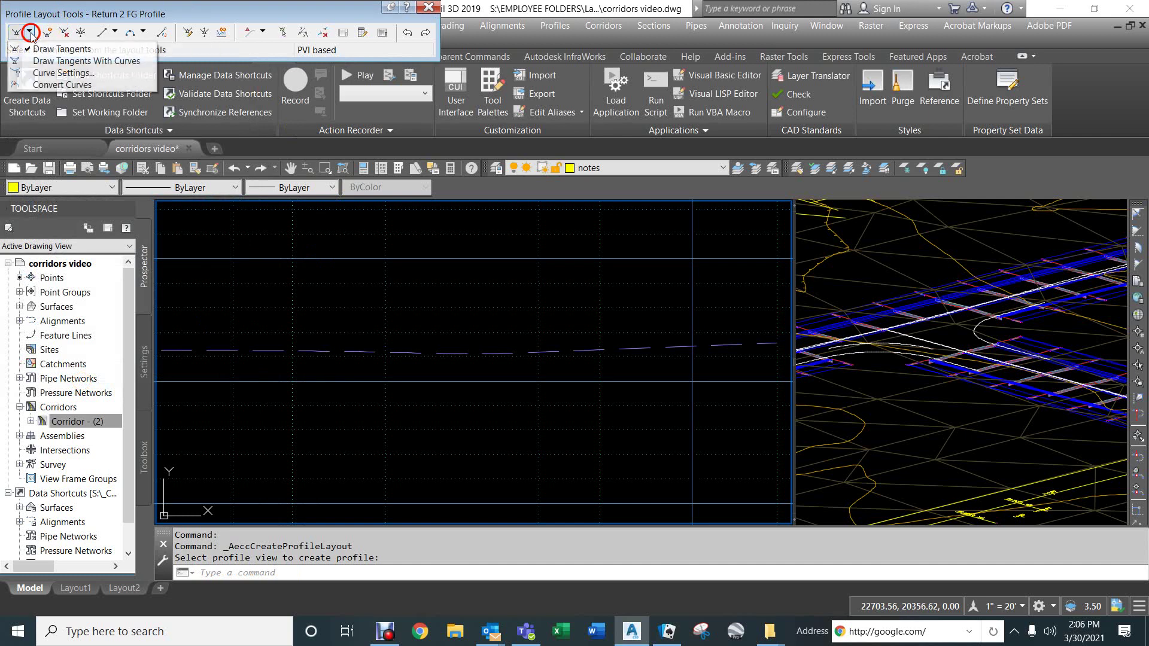
left_click(57, 49)
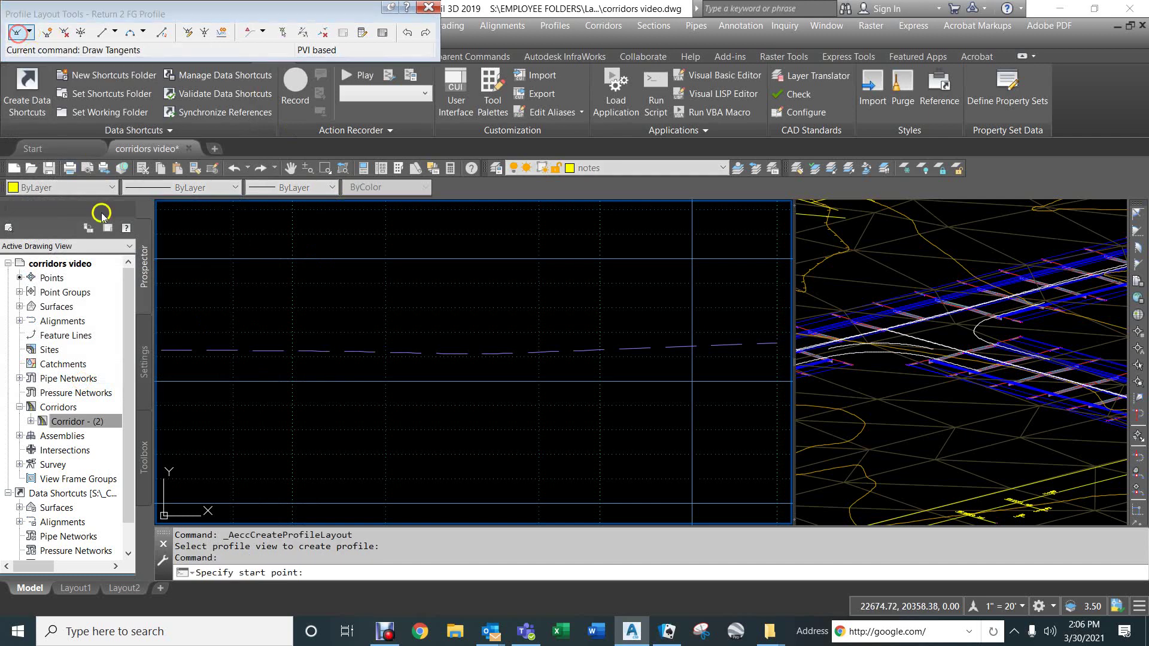
type("ne")
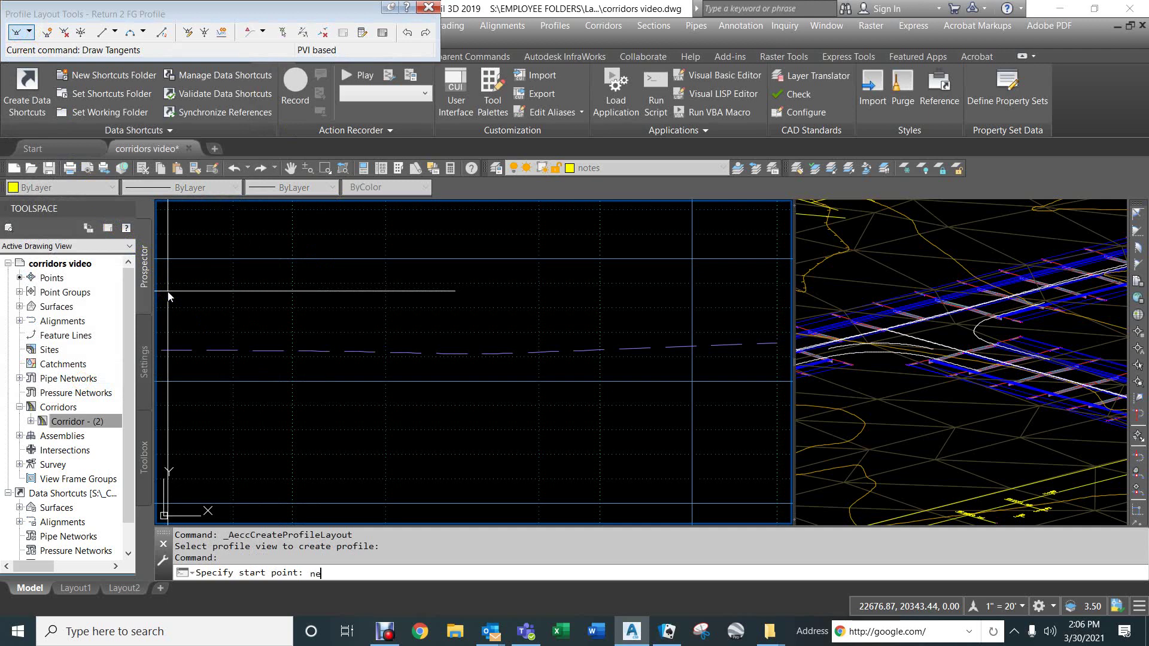
type("a")
key("Return")
left_click(303, 324)
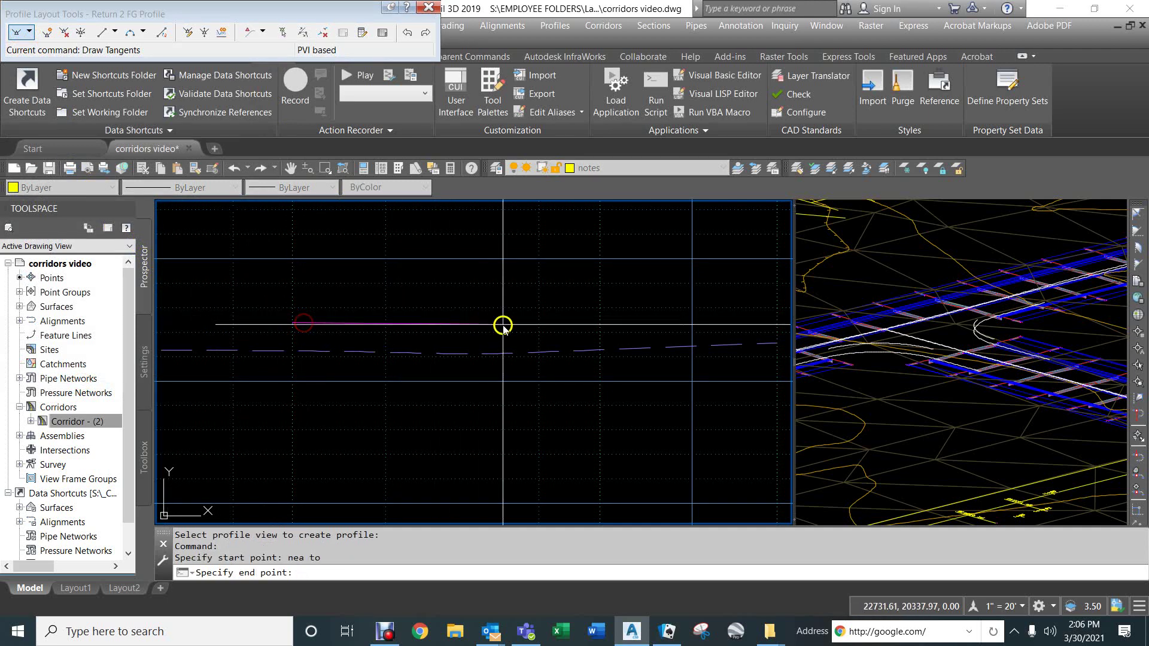
type("nea")
key("Return")
left_click(601, 321)
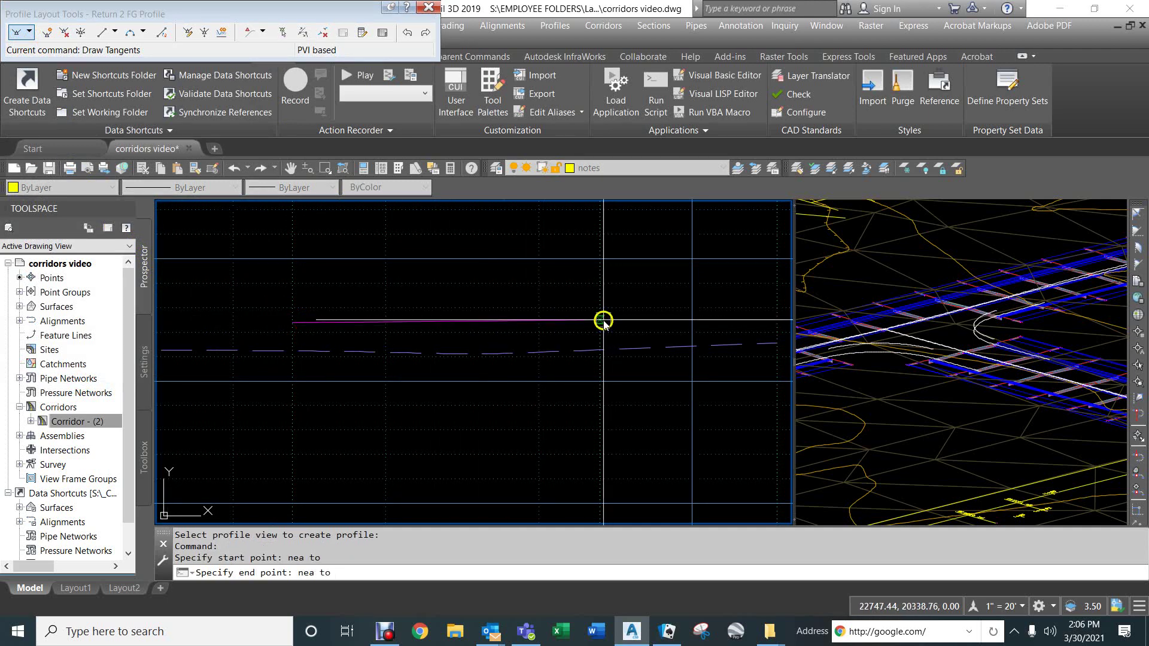
key("Return")
scroll(513, 308, "down", 8)
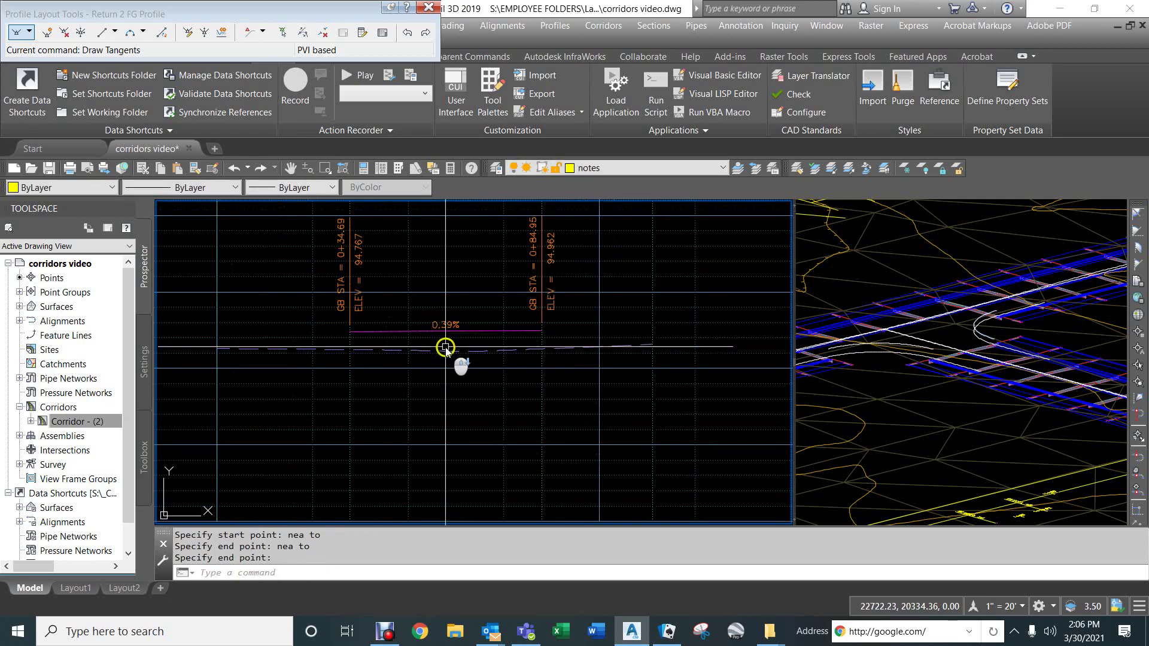
Identify the coordinates and elevation of the corridor's lane edge at one end of return 1 with the ID command and an endpoint snap
scroll(446, 350, "down", 6)
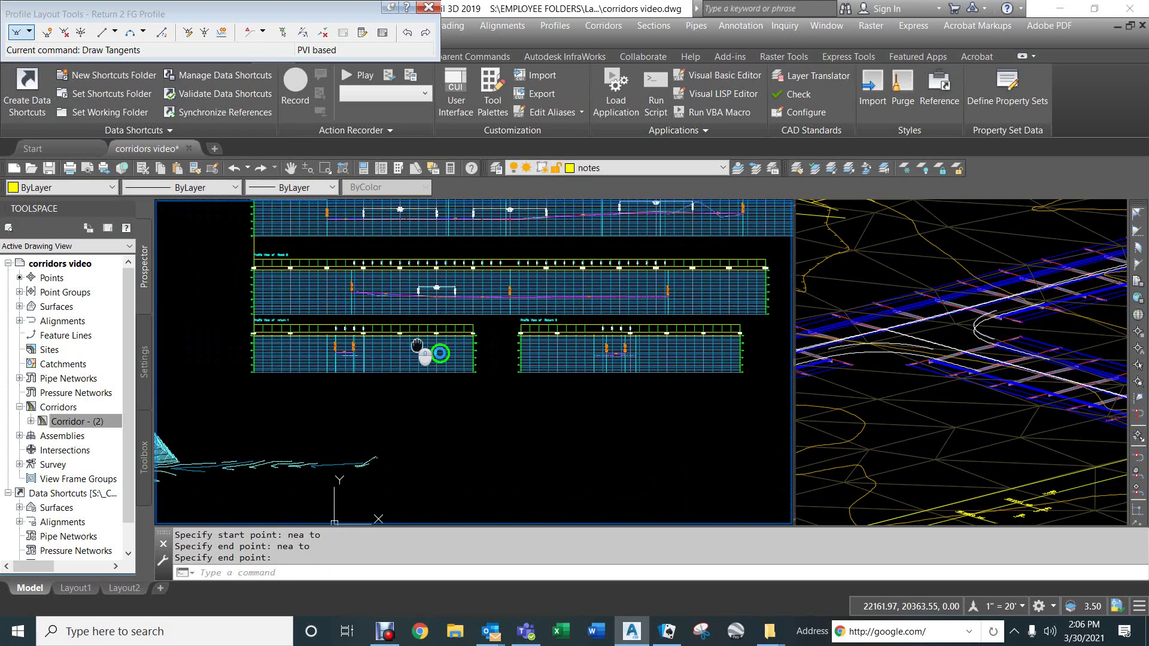
left_click(884, 366)
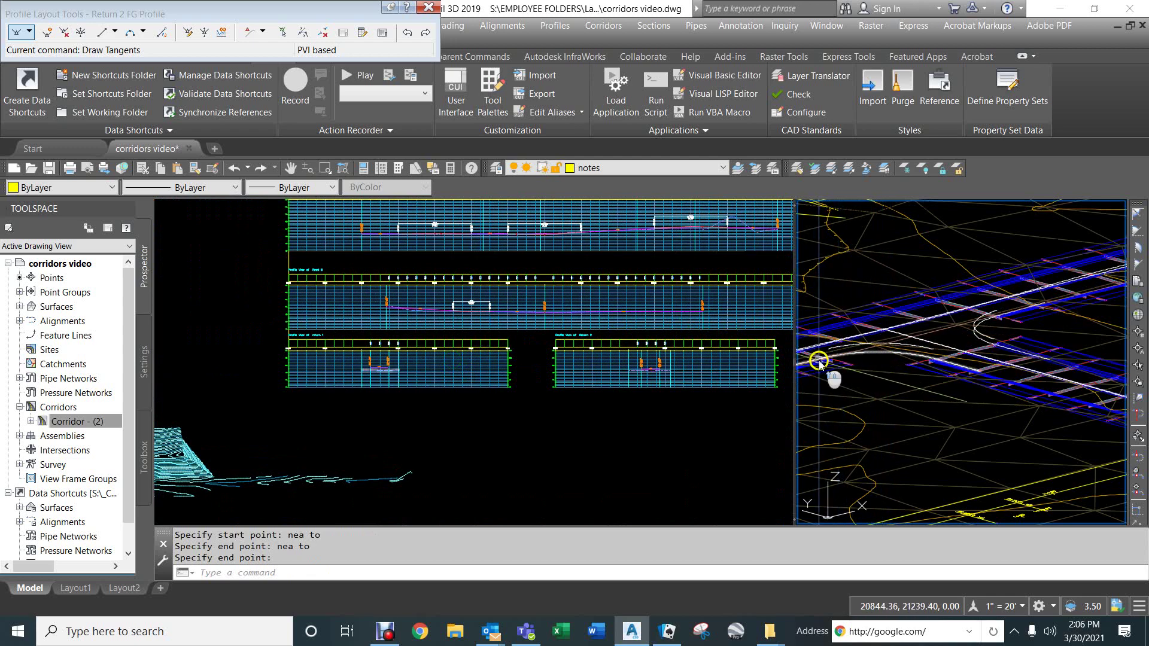
scroll(821, 364, "up", 5)
scroll(934, 333, "up", 5)
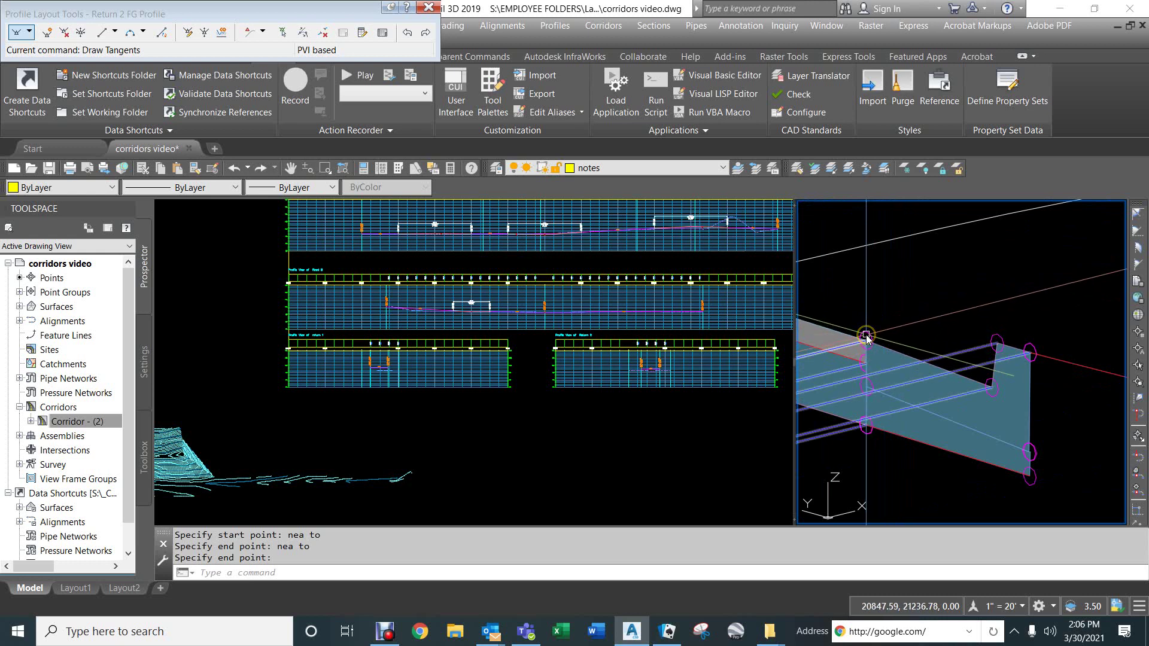
type("ID")
key("Return")
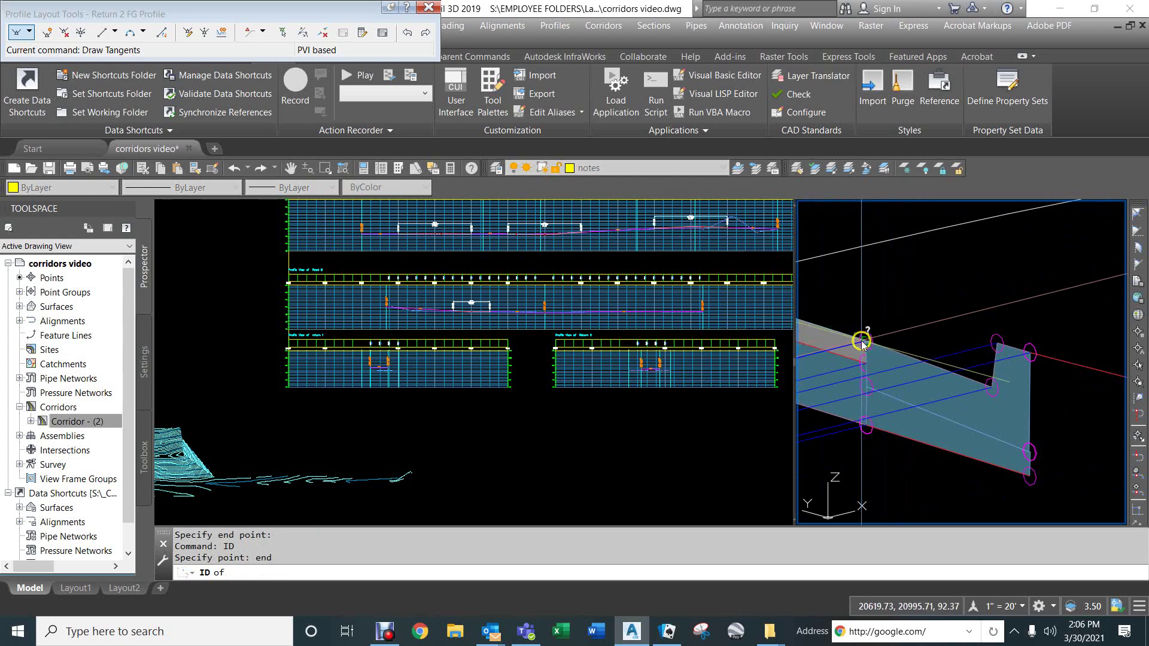
left_click(862, 342)
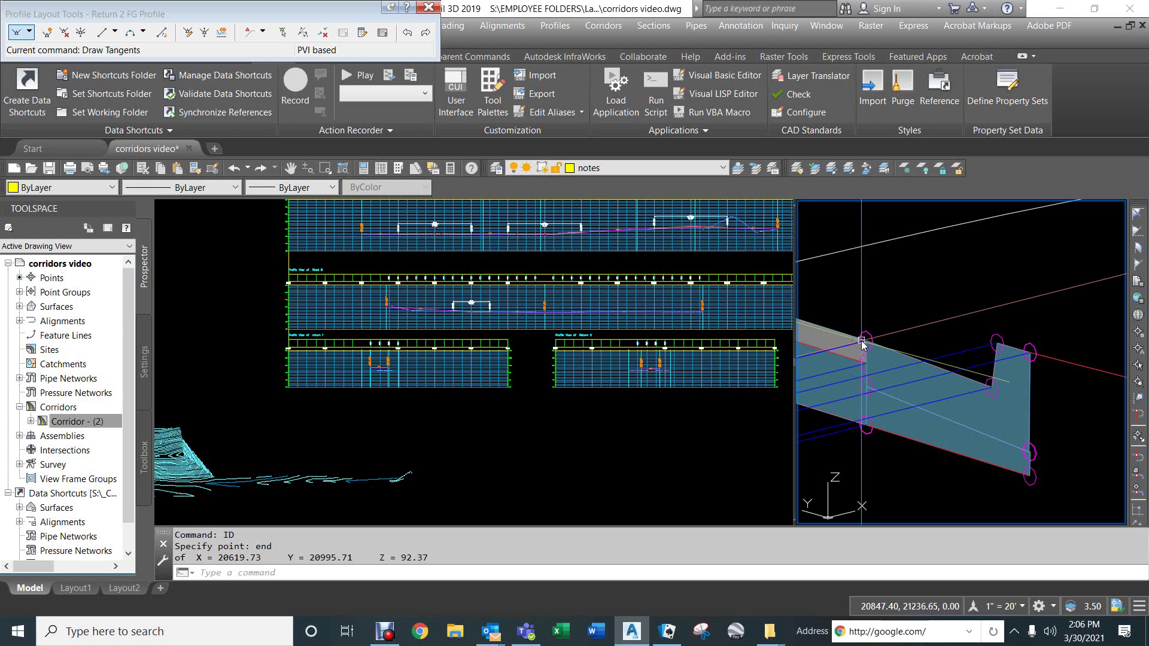
Identify the coordinates and elevation of the corridor's lane edge at the other end of return 1, using an endpoint snap
mouse_move(862, 344)
middle_mouse_down("shift")
mouse_move(874, 331)
mouse_move(962, 326)
mouse_move(630, 290)
mouse_move(872, 321)
middle_mouse_up("shift")
scroll(897, 285, "up", 5)
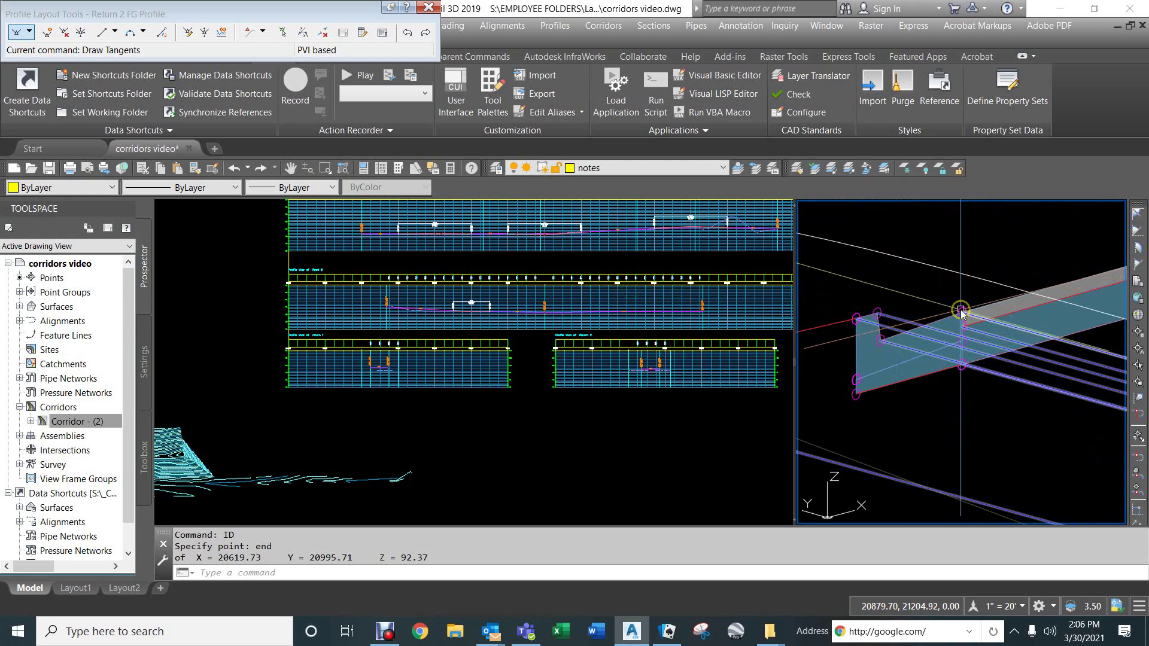
type("ify poi")
type("n")
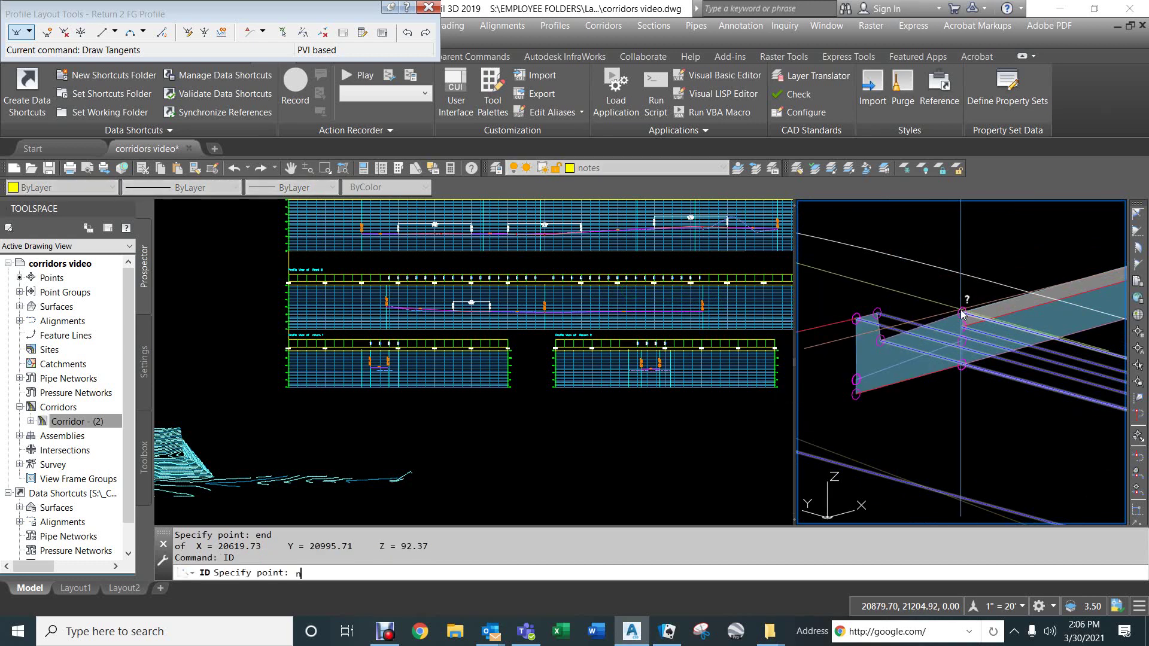
type("t: end")
key("Return")
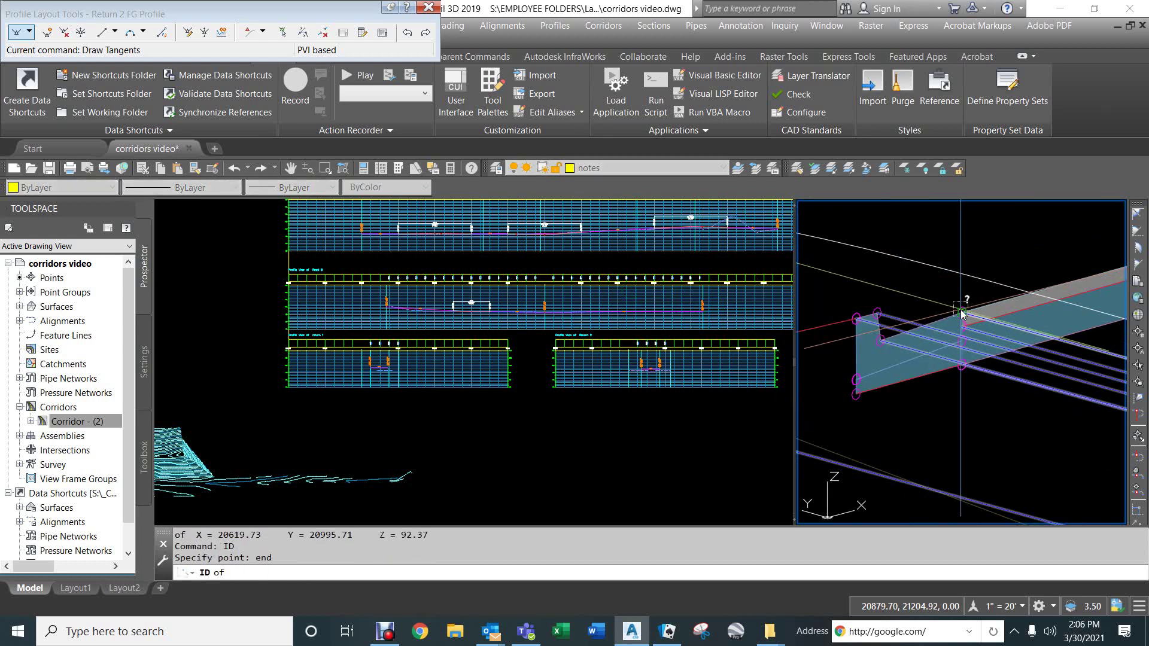
left_click(960, 313)
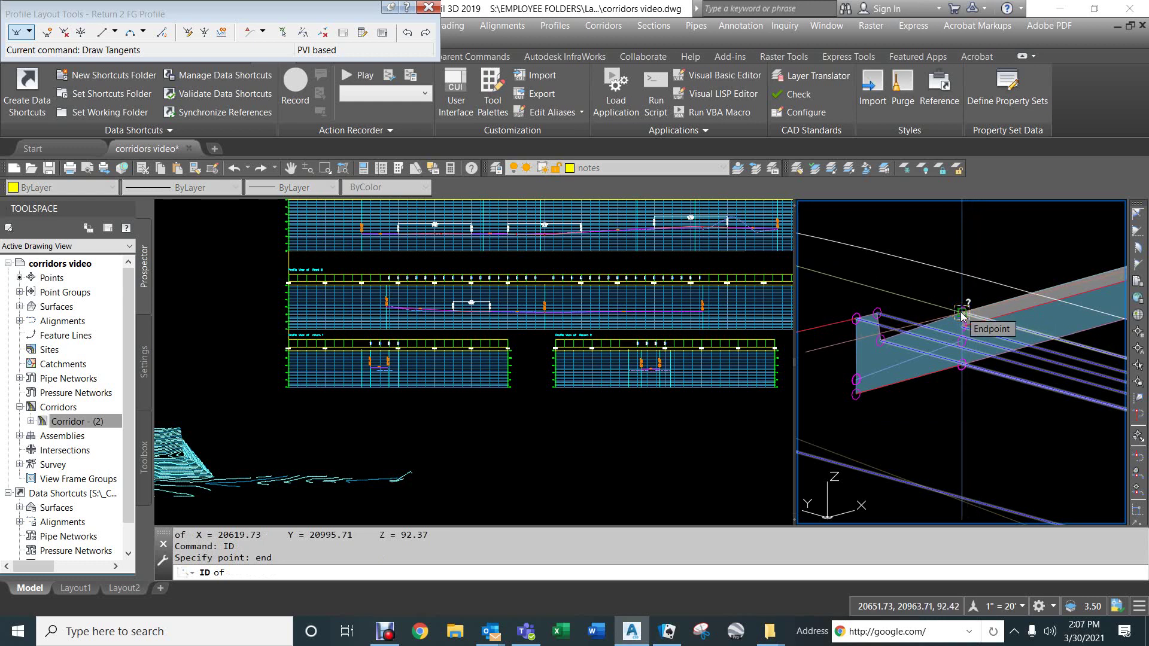
left_click(961, 314)
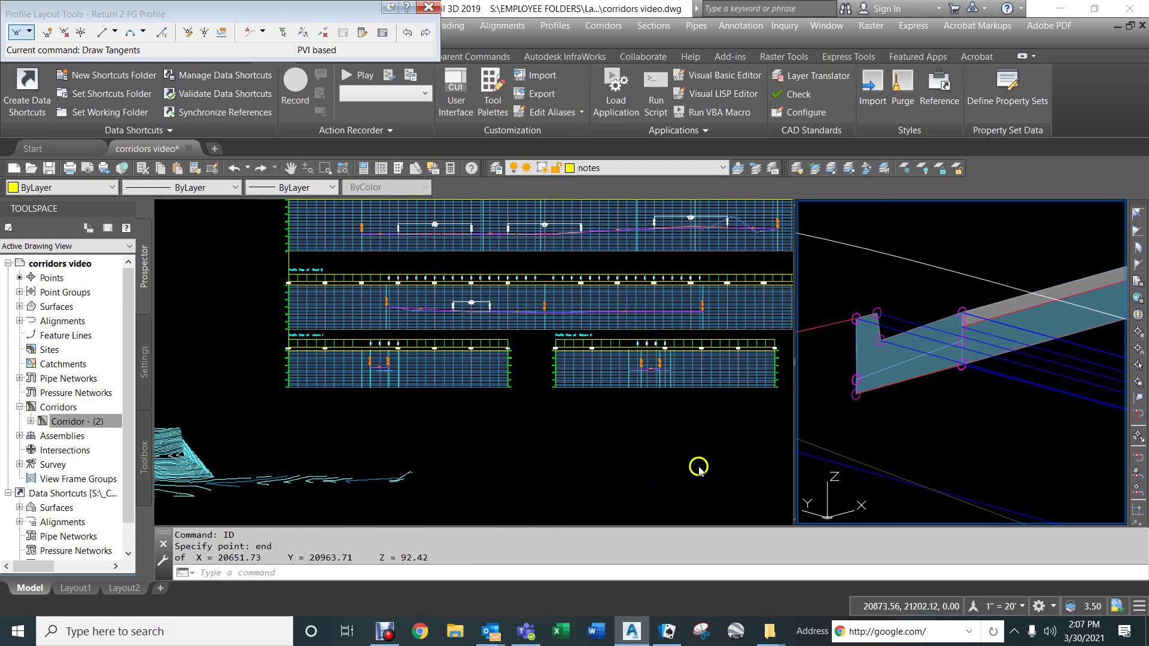
Identify the coordinates and elevation of the corridor's lane edge at the first end of the return 2 curve, using an endpoint snap
scroll(851, 347, "down", 5)
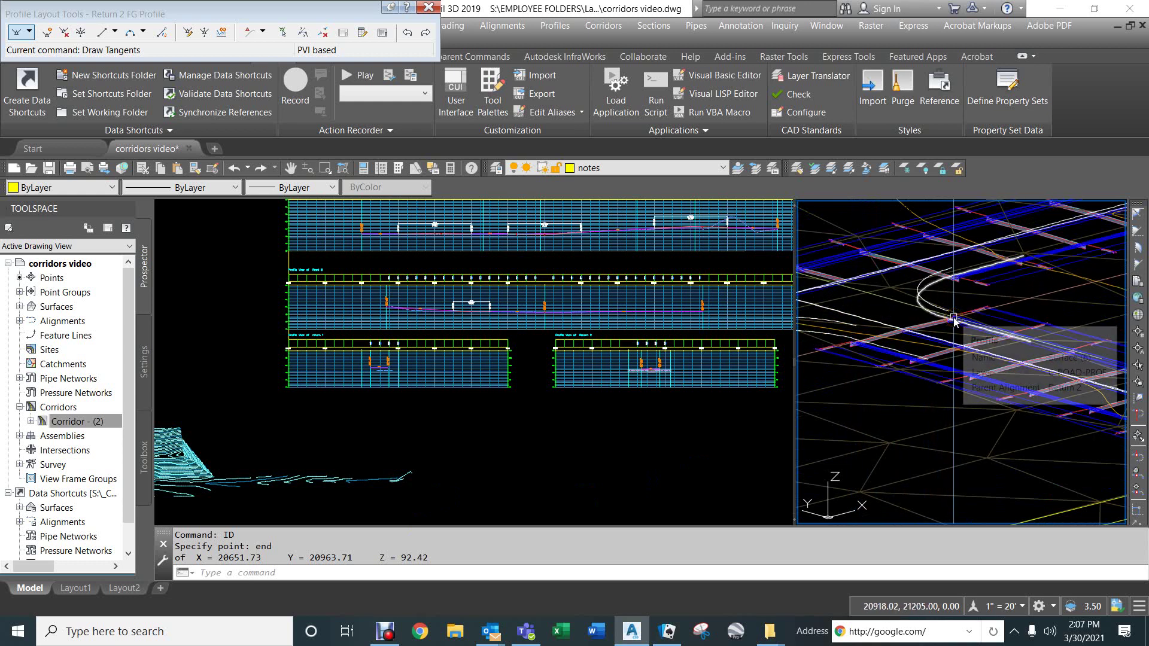
mouse_move(954, 319)
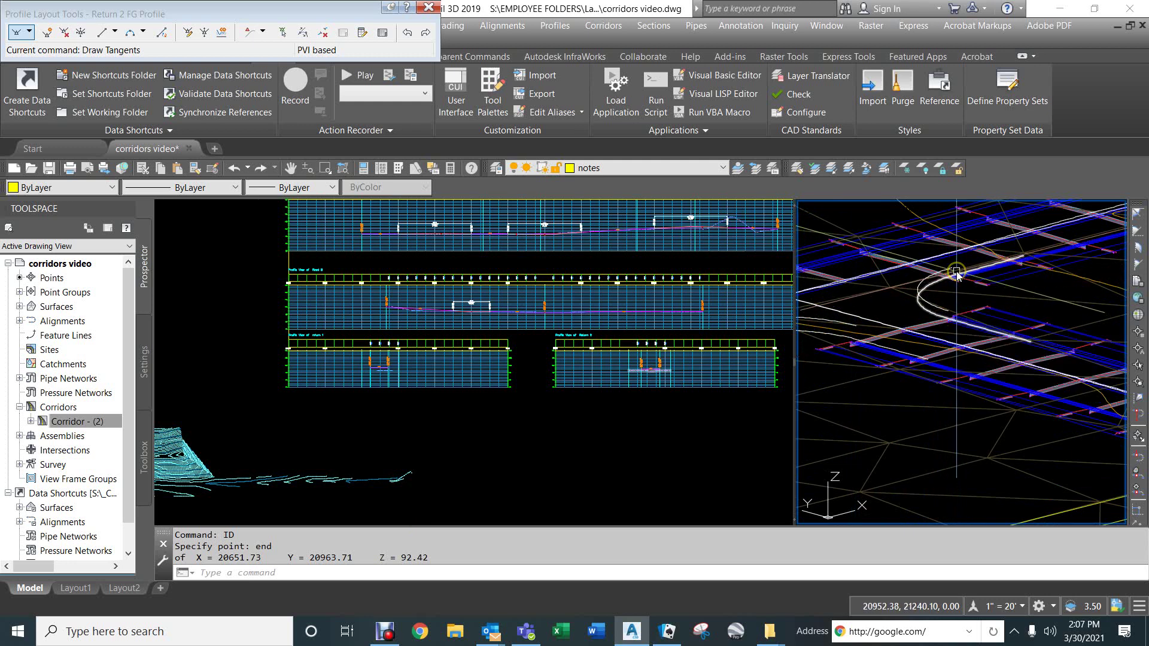
scroll(956, 274, "up", 5)
mouse_move(922, 308)
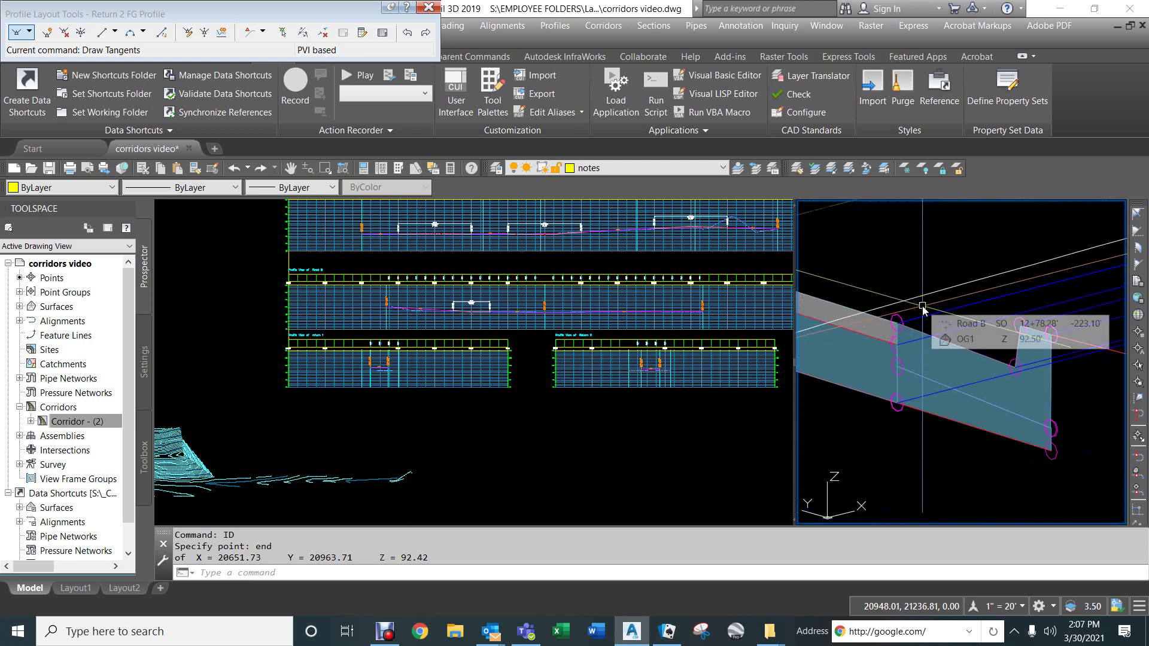
key("Return")
type("end")
key("Return")
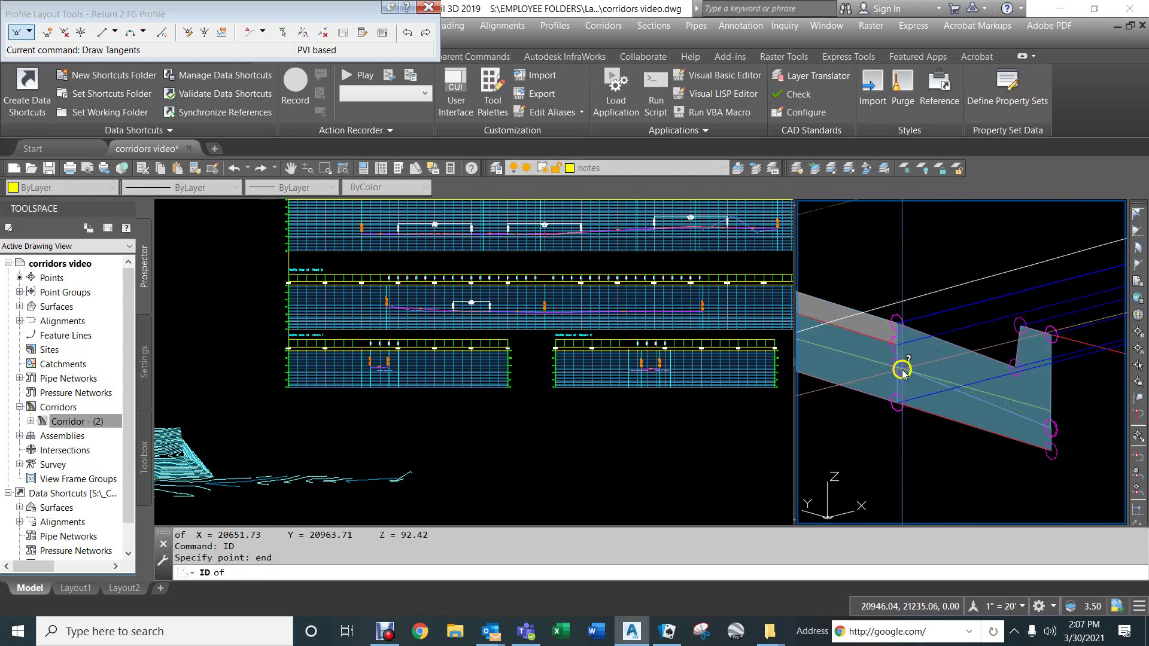
left_click(911, 321)
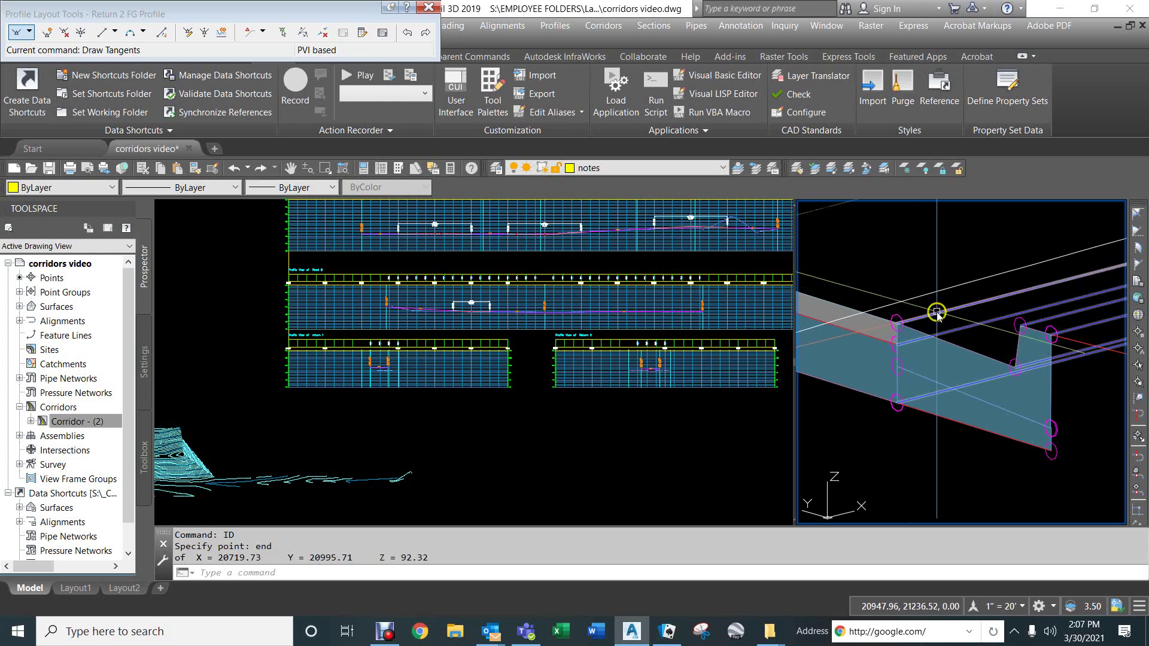
Show the full extents of the drawing in the plan and profile viewport, and make the 3D corridor viewport current again
middle_click(501, 422)
middle_click(501, 422)
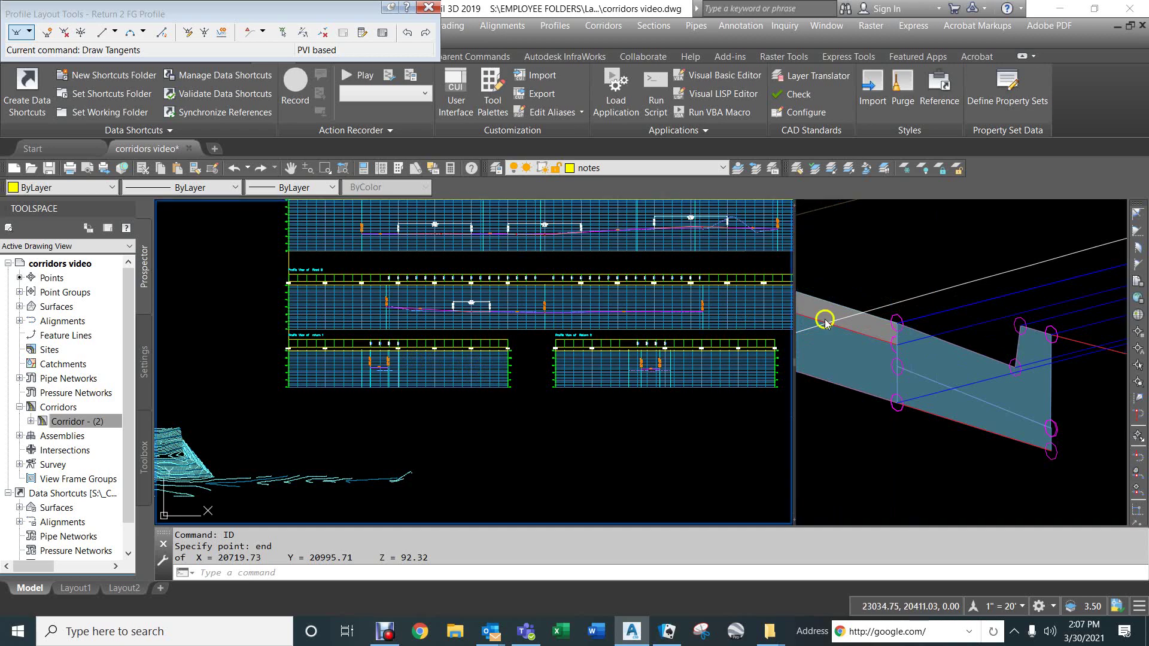
left_click(936, 290)
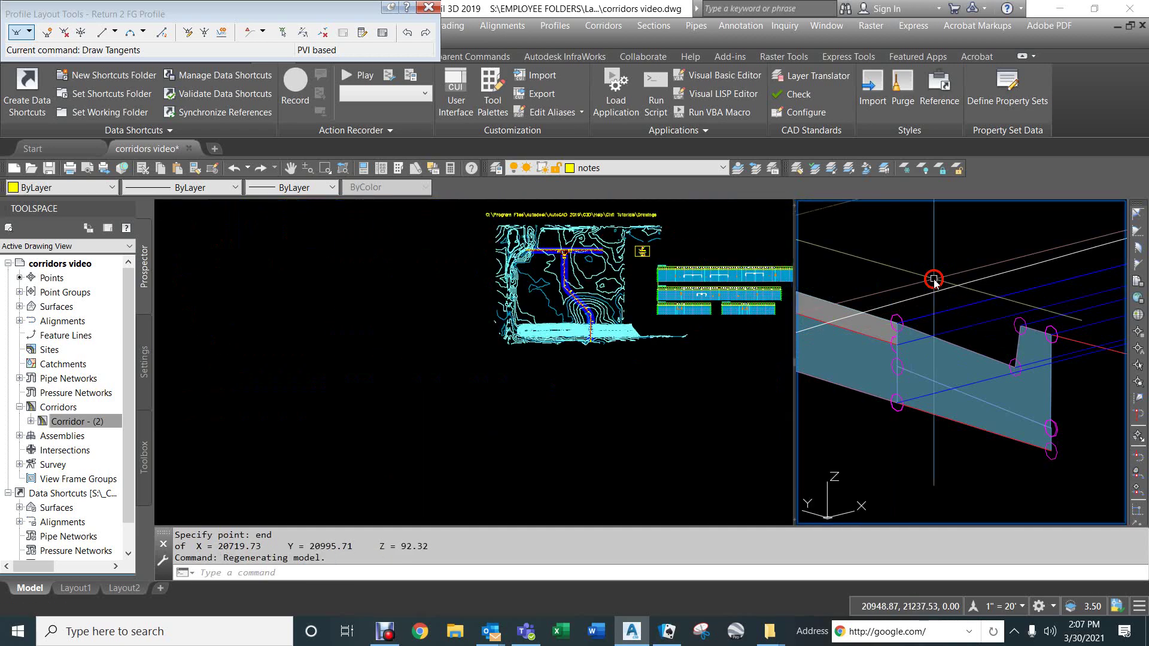
Open the profile entity table for the Return 1 finished-grade profile in its profile view
scroll(937, 289, "down", 3)
middle_click_drag(937, 283, 987, 311, "shift")
left_click(709, 247)
scroll(709, 252, "up", 8)
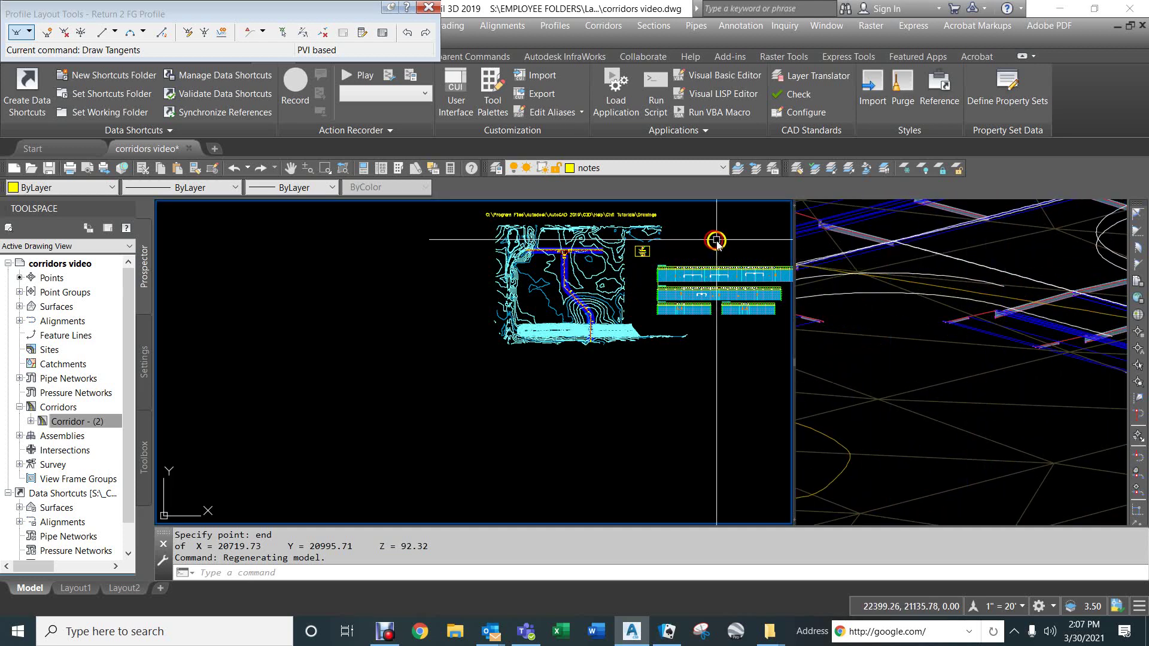
scroll(683, 314, "up", 8)
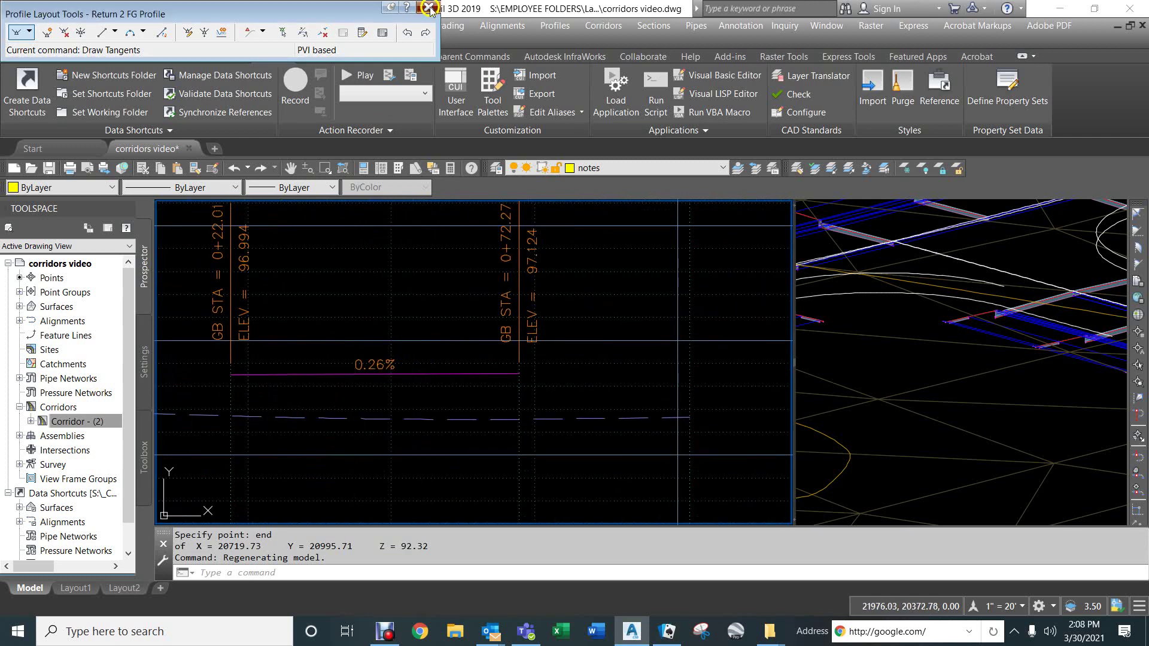
left_click(421, 372)
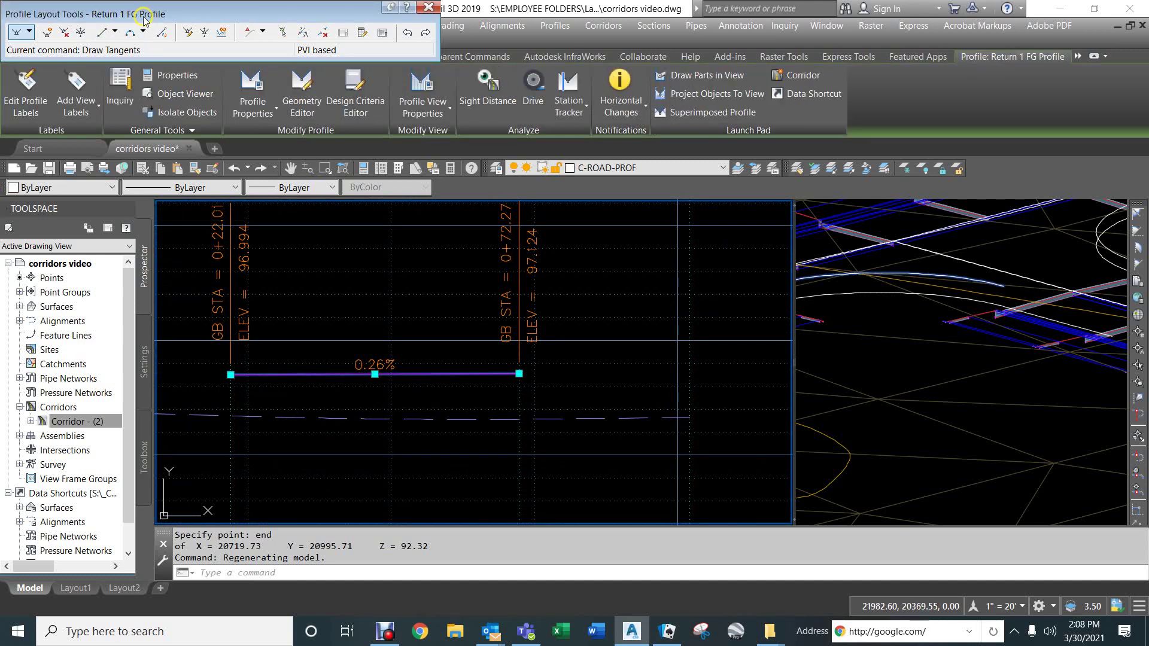
left_click(384, 32)
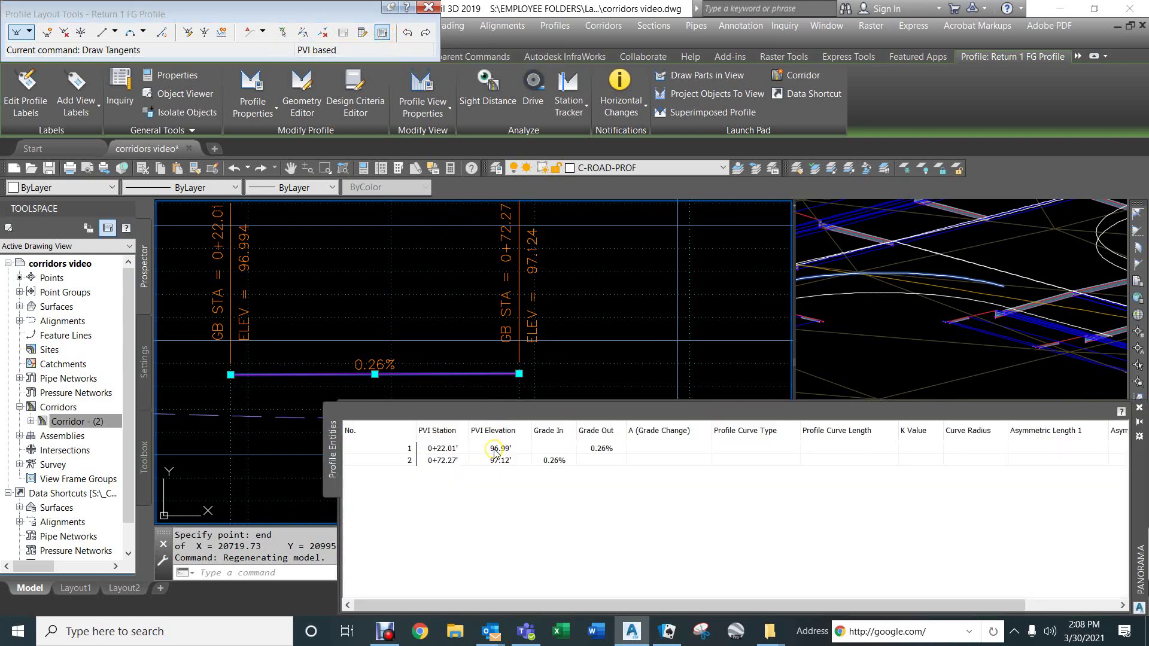
Set the Return 1 profile's PVI elevations to 92.37 at station 0+22.01 and 92.42 at station 0+72.27, and close the entity table
left_click(494, 448)
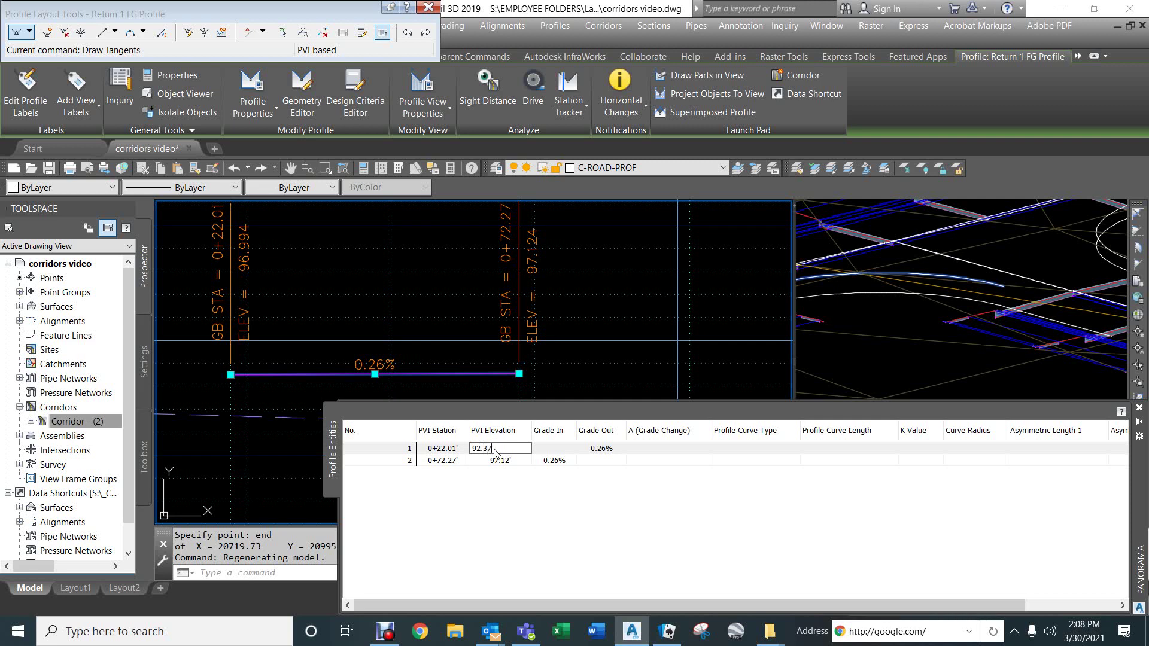
type("92.37")
key("Return")
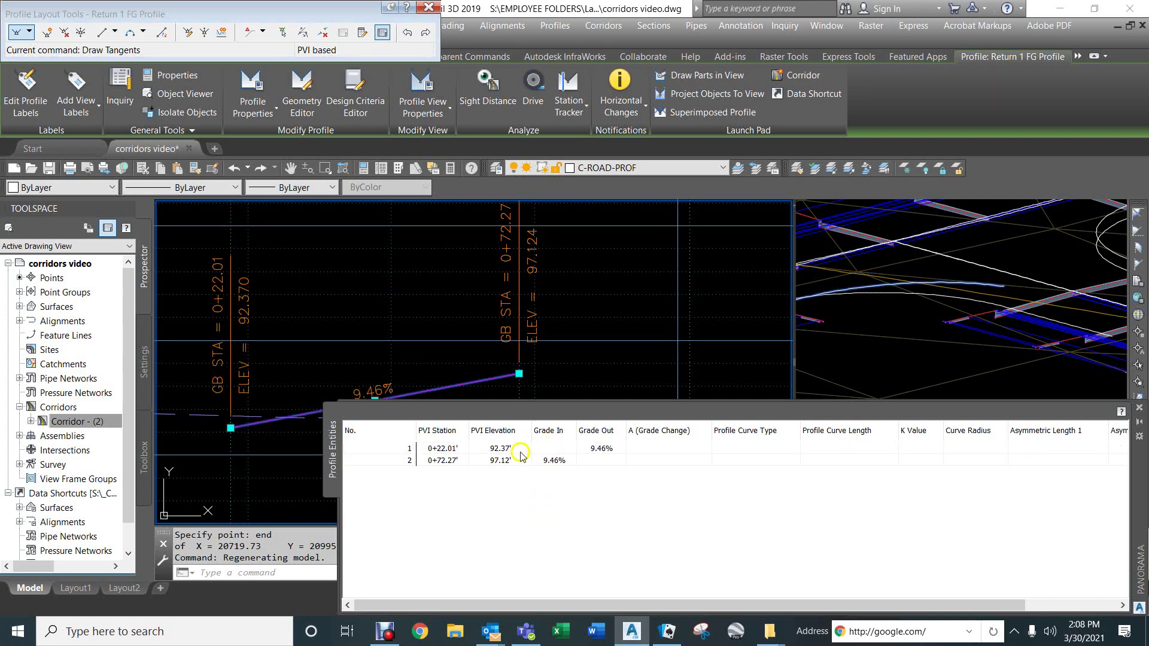
double_click(506, 460)
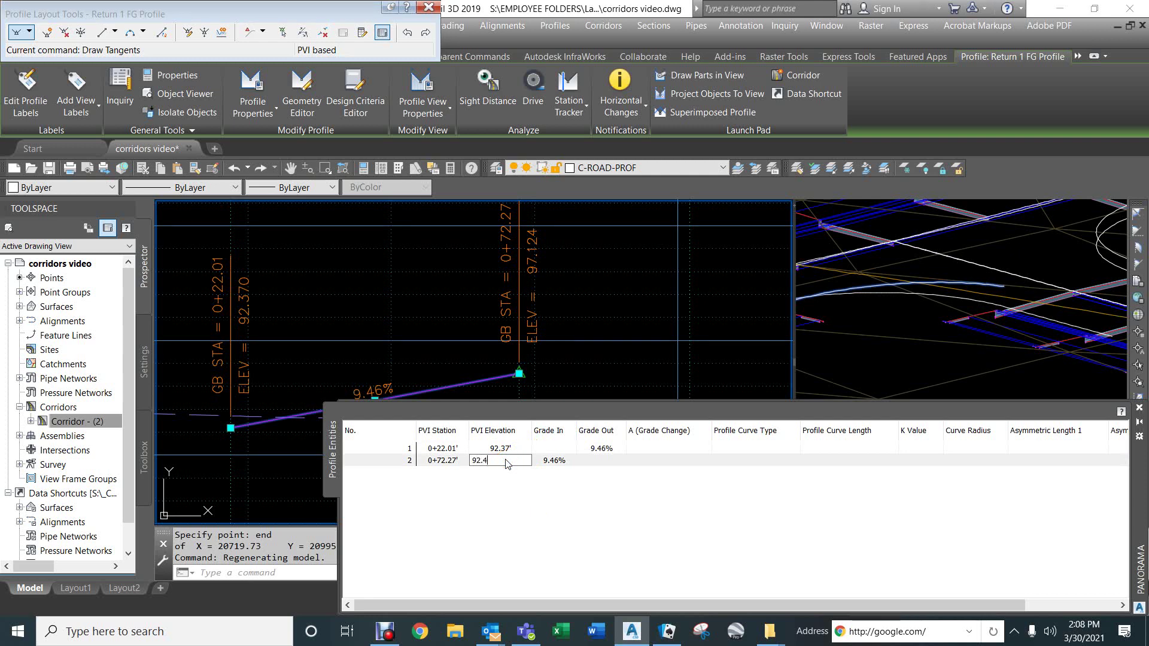
key("Return")
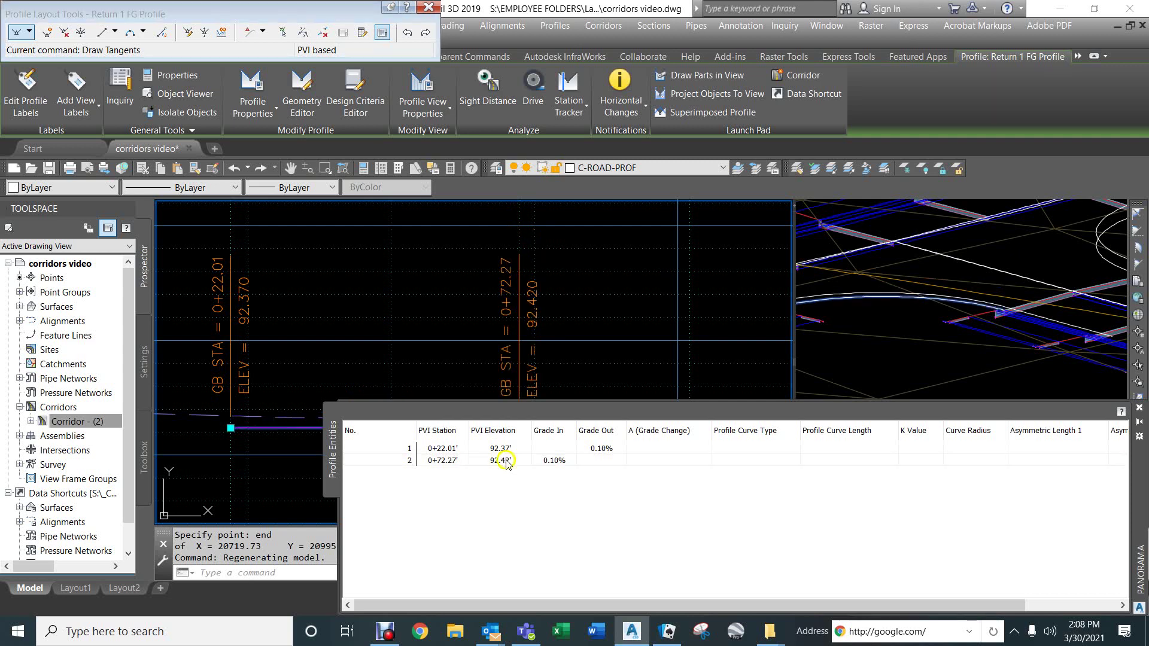
left_click(1137, 410)
Examine both ends of the return 1 profile curve in the 3D view against the corridor's lane edges
left_click(921, 338)
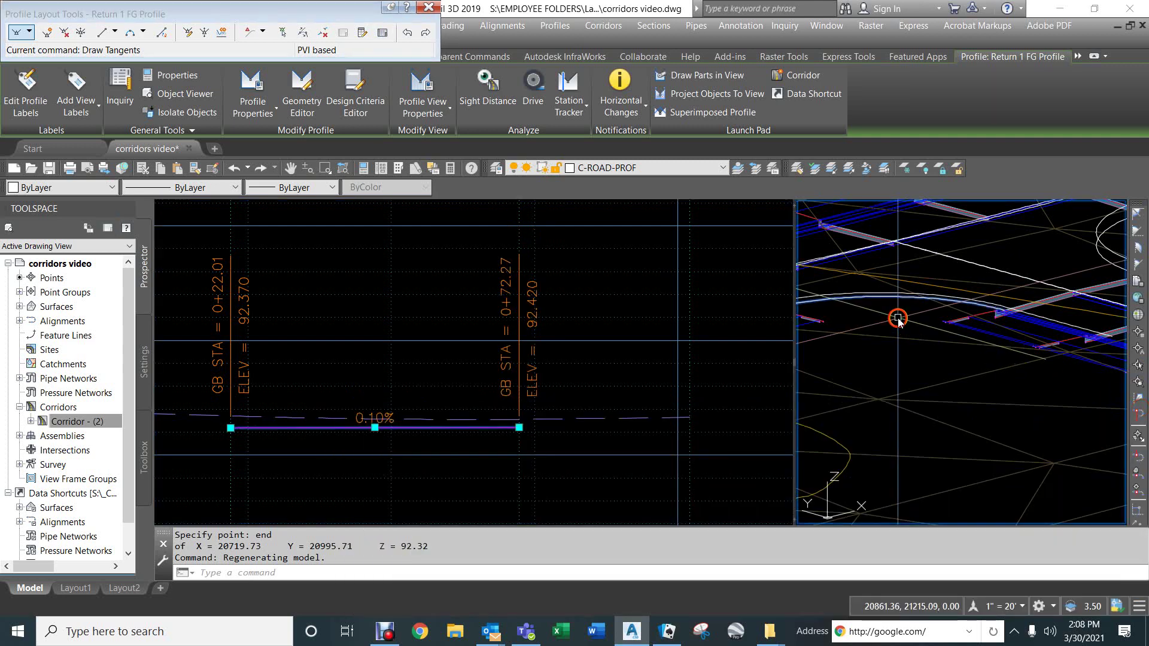
middle_click(944, 321)
middle_click(944, 322)
key("Escape")
scroll(937, 371, "up", 5)
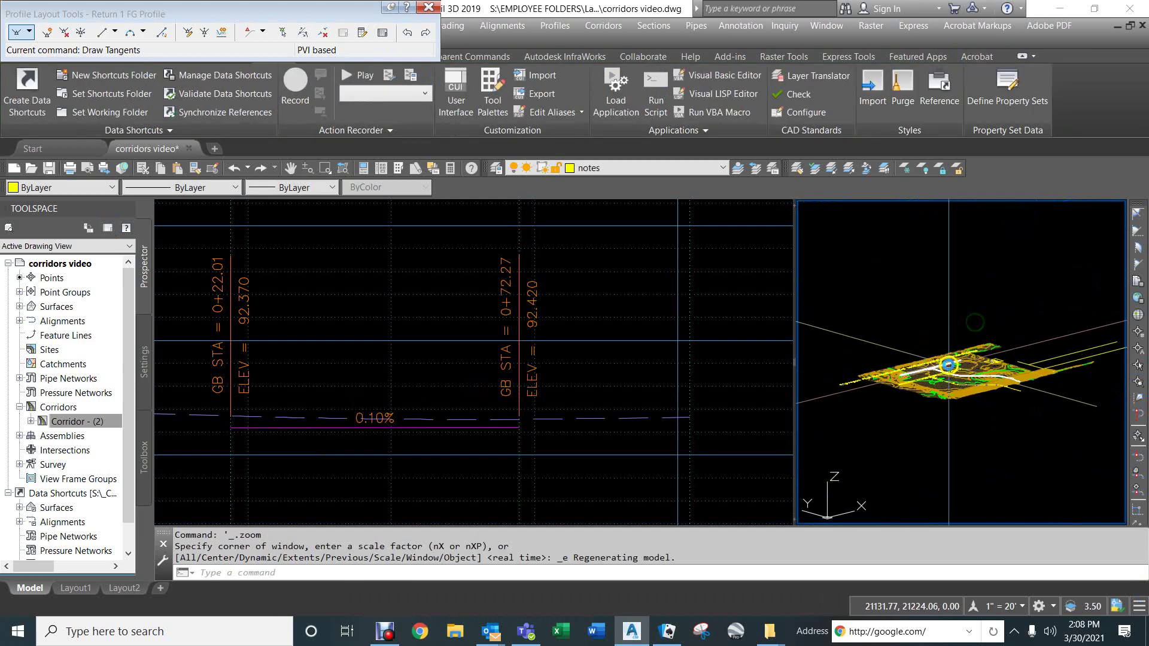
scroll(934, 376, "up", 8)
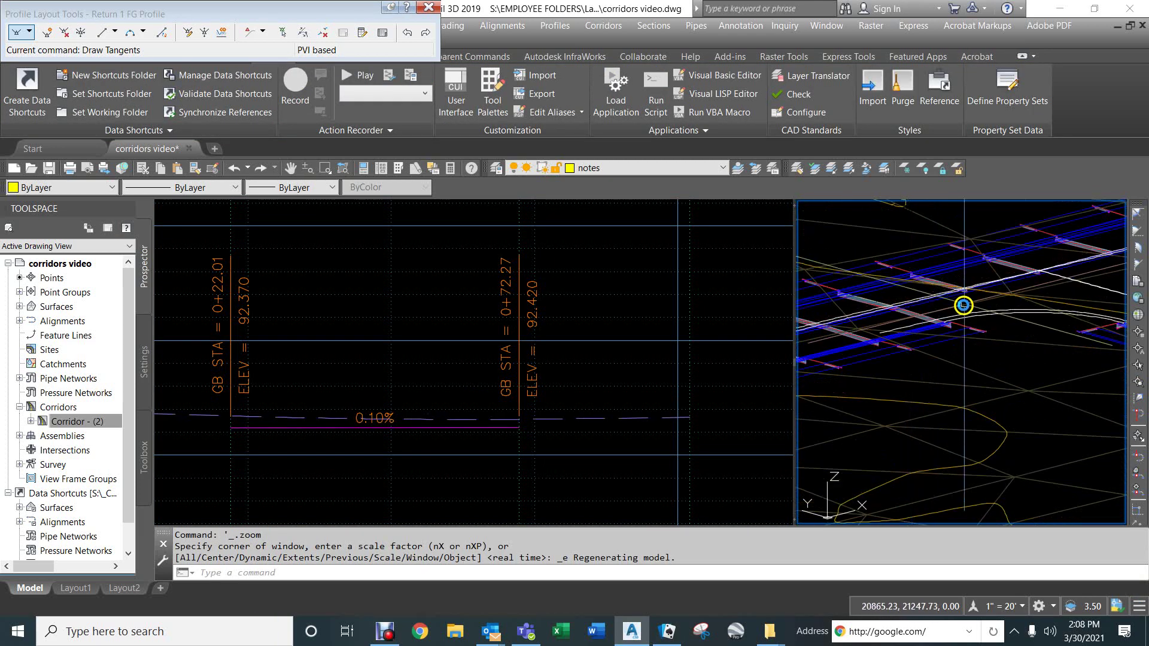
scroll(849, 404, "up", 6)
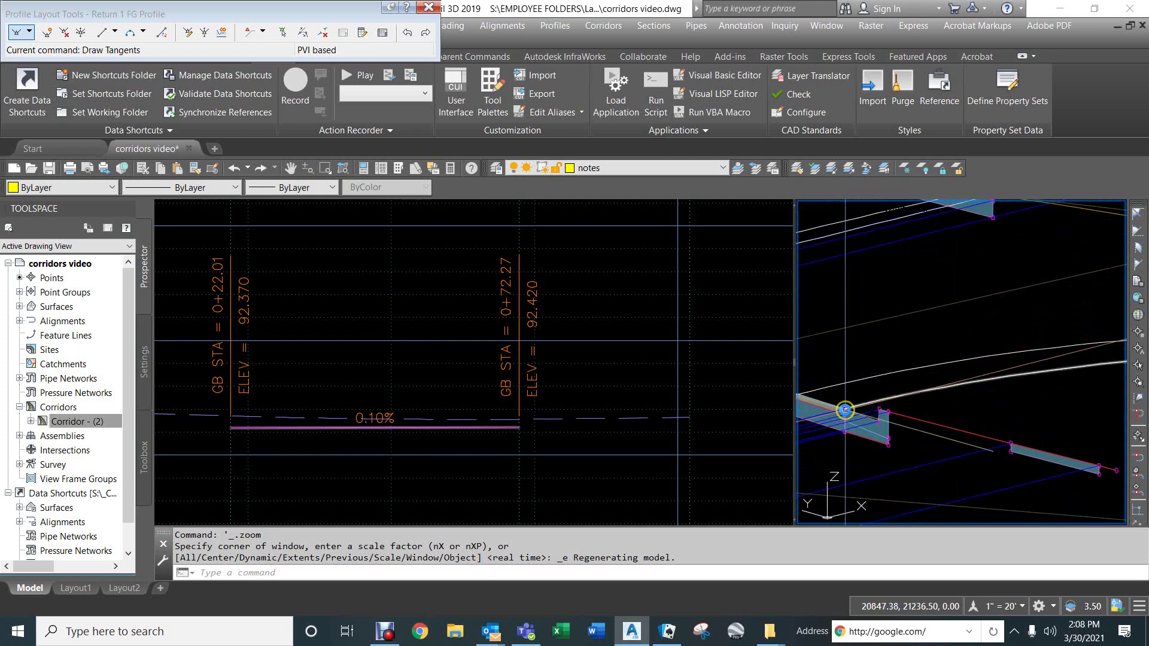
scroll(838, 407, "down", 8)
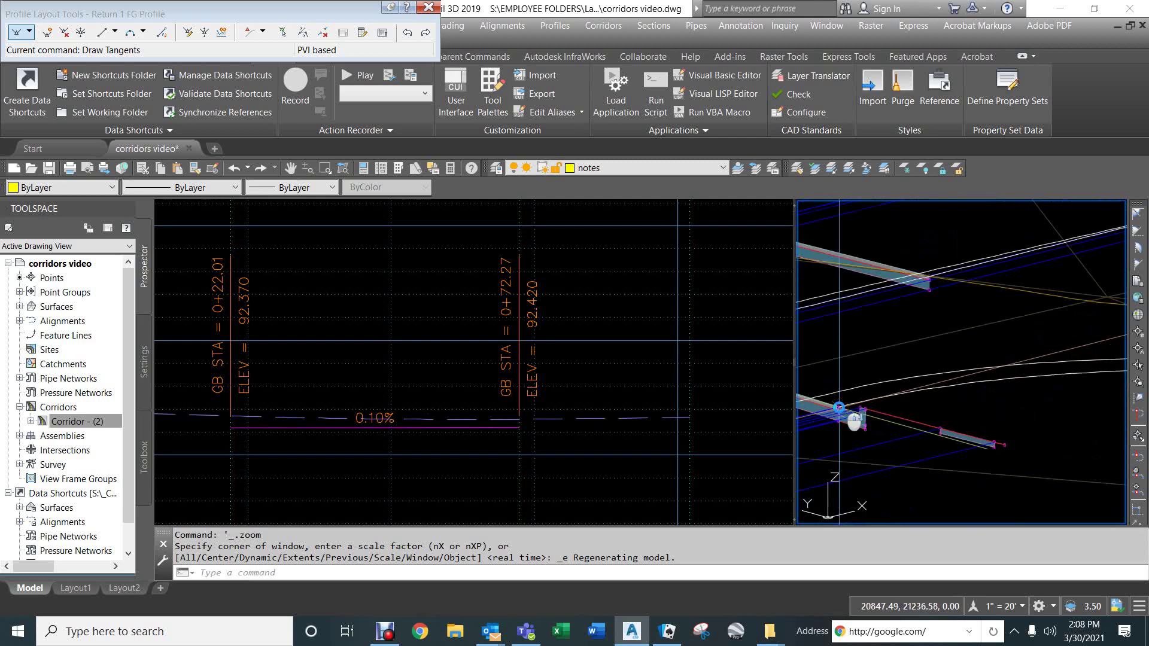
scroll(1015, 390, "up", 8)
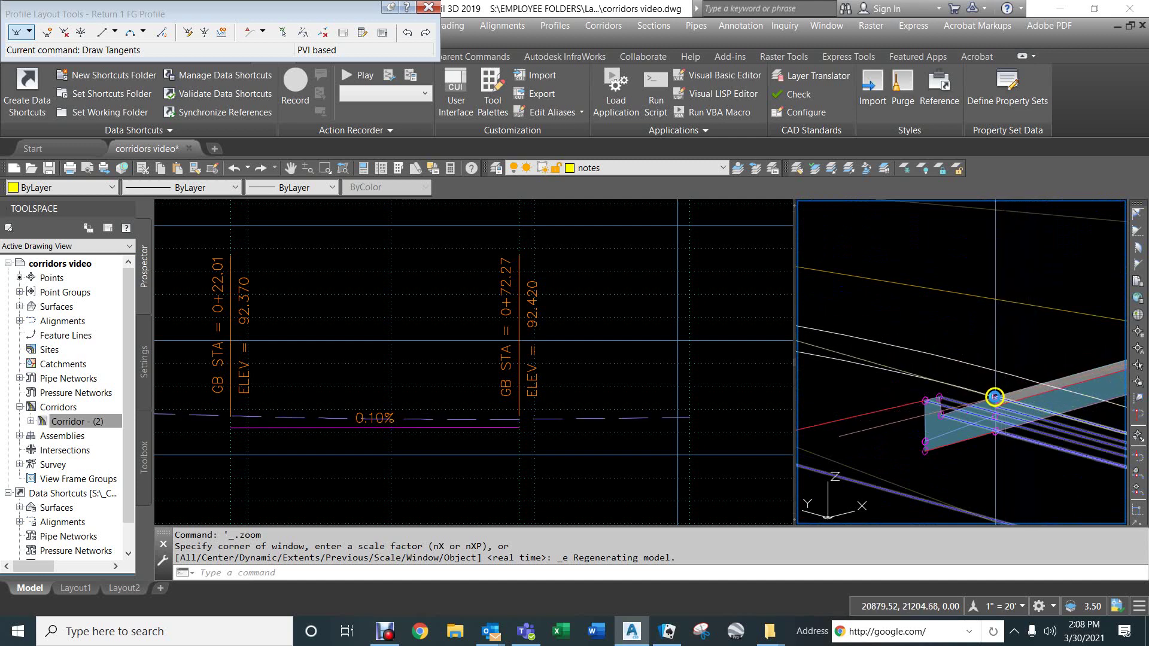
mouse_move(991, 395)
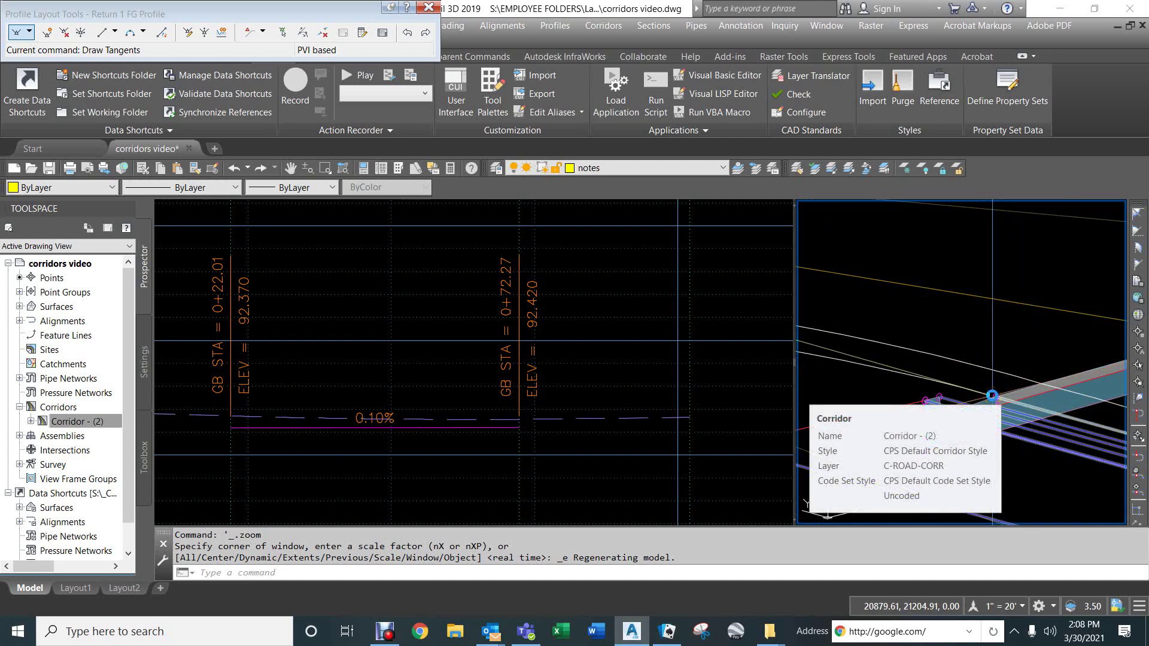
scroll(996, 402, "down", 5)
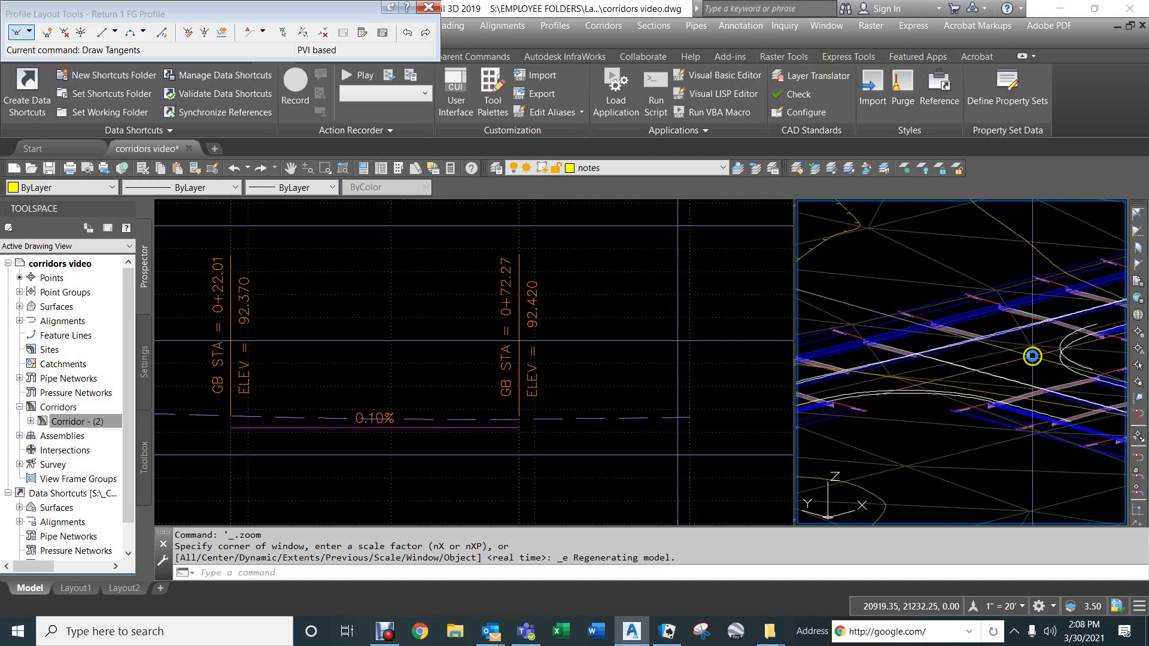
Try to select the Return 2 finished-grade tangent in its profile view, regenerating the drawing between attempts
scroll(442, 359, "down", 5)
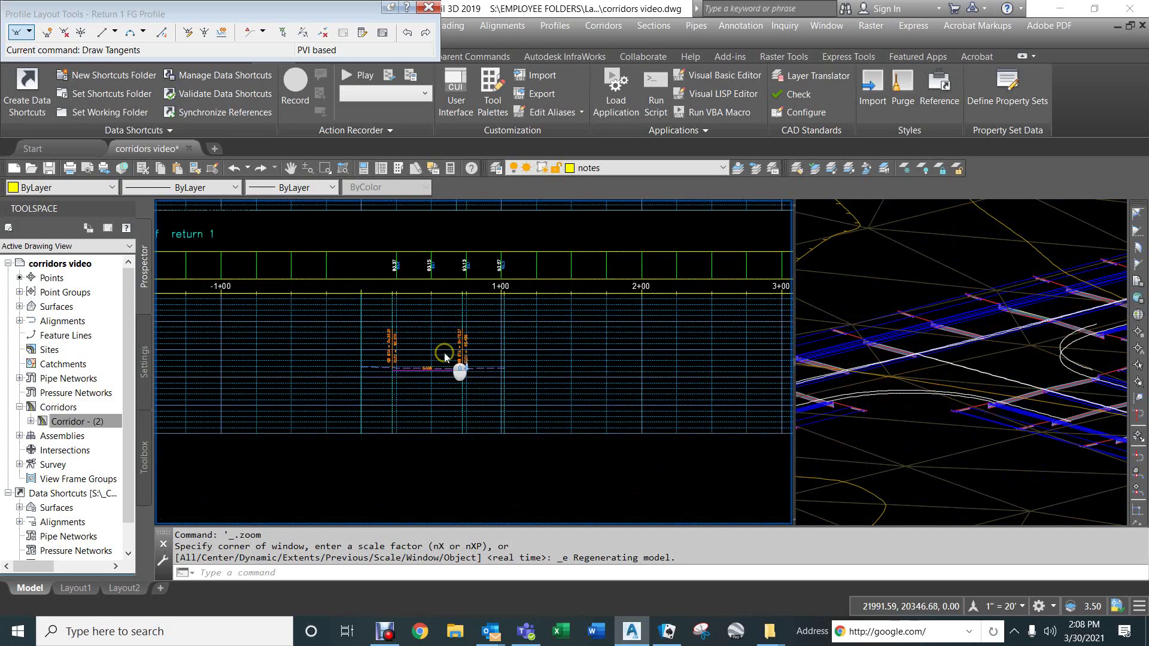
scroll(420, 359, "up", 5)
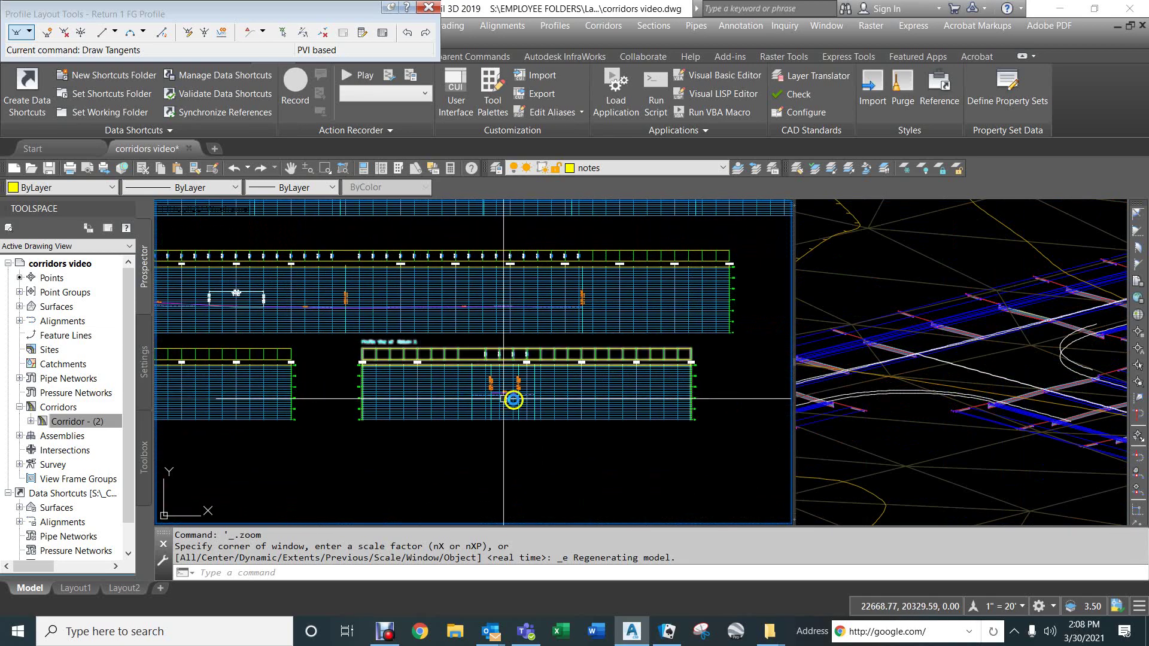
scroll(511, 398, "up", 2)
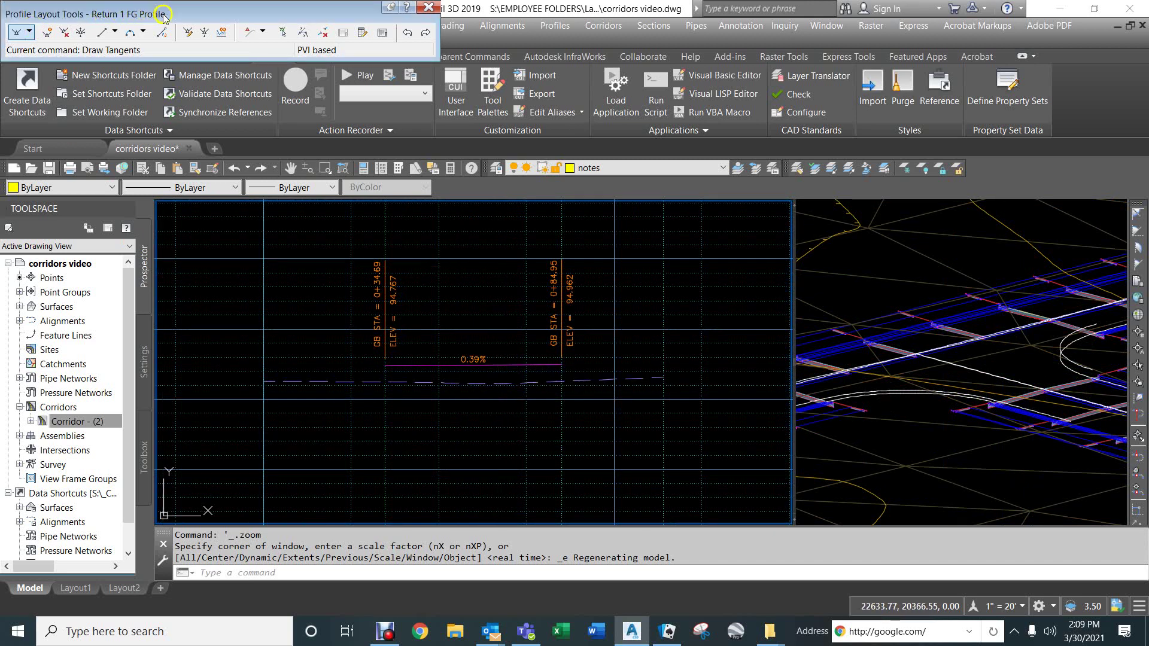
left_click(426, 366)
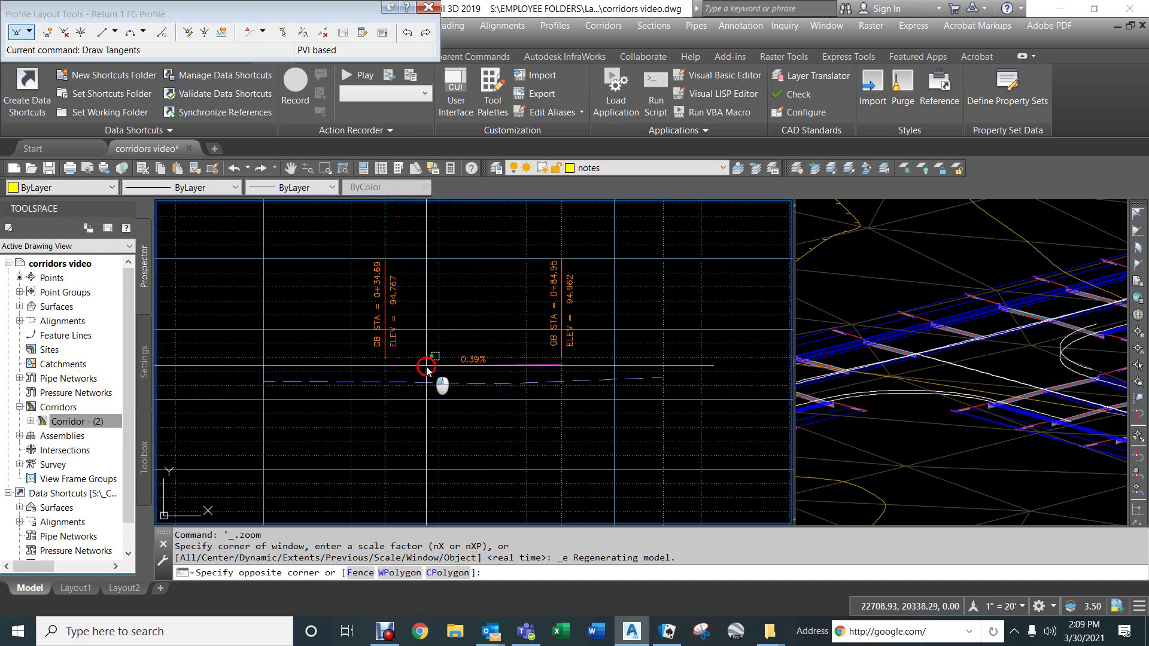
left_click(407, 366)
left_click(421, 365)
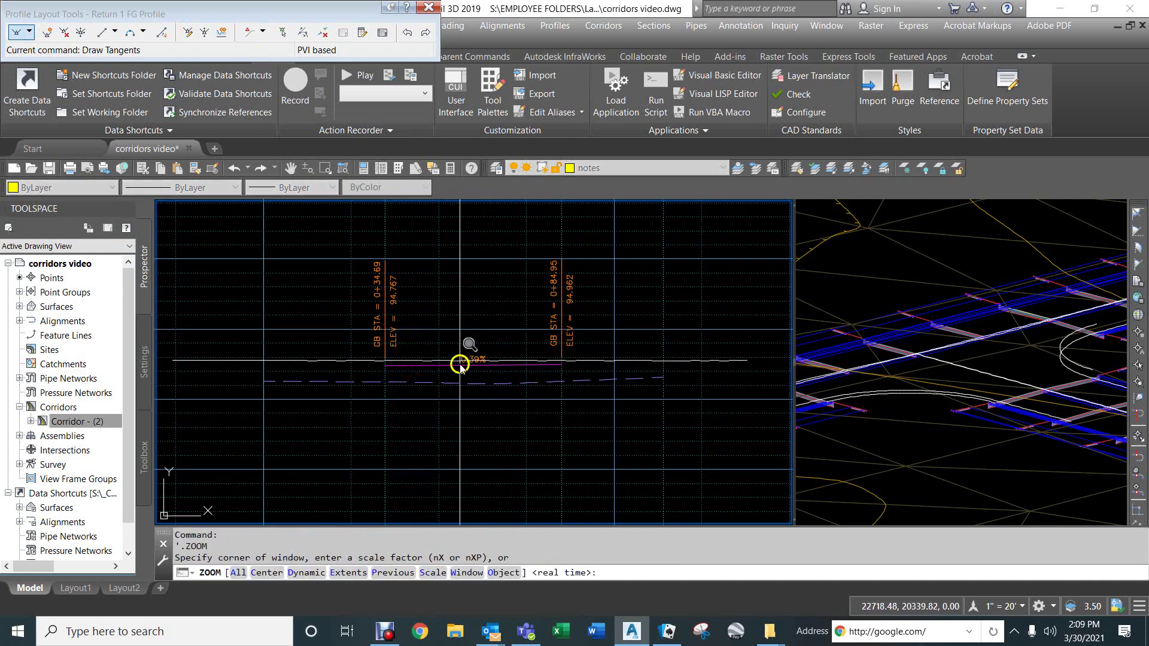
key("Escape")
key("Escape")
left_click(451, 365)
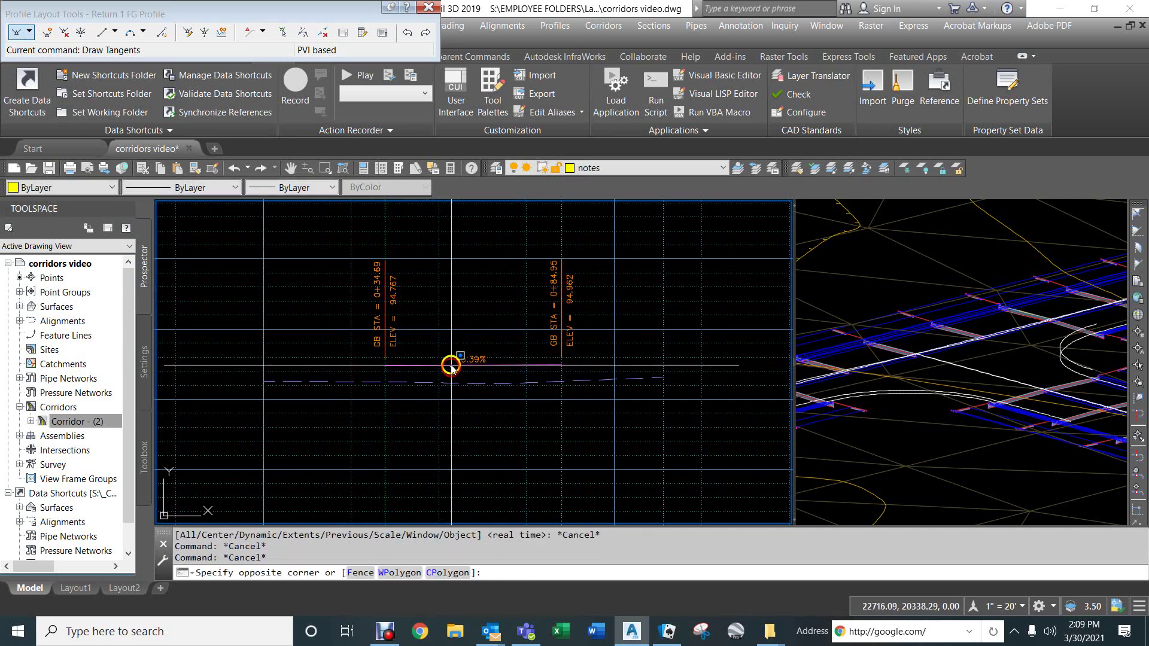
left_click(457, 368)
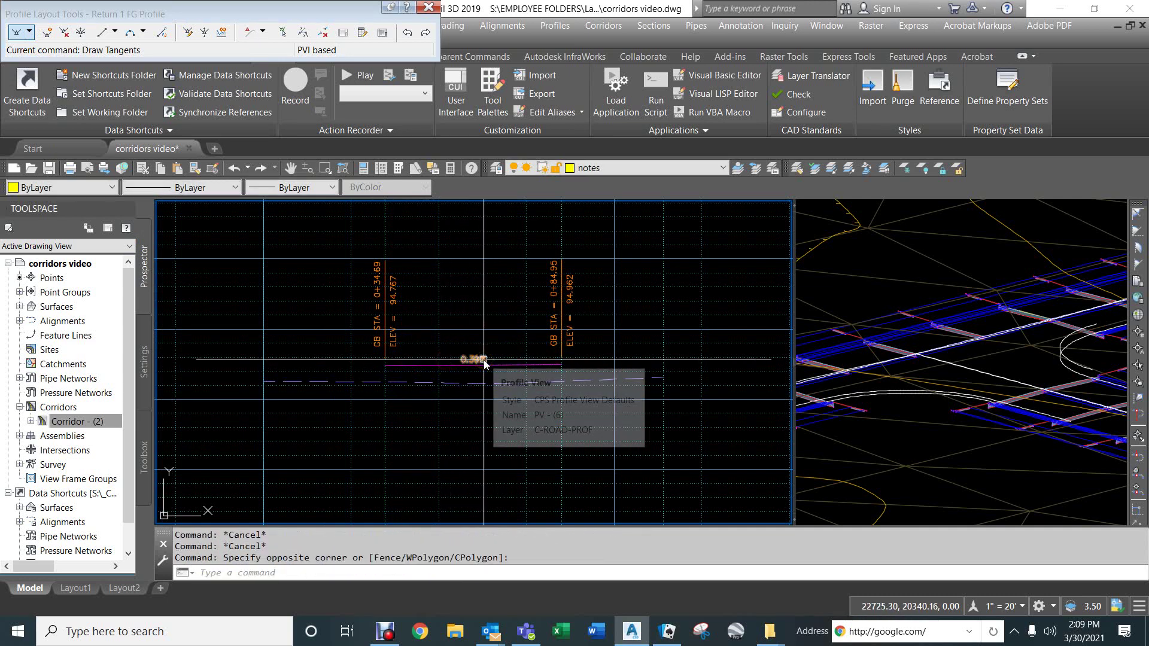
type("re")
key("Return")
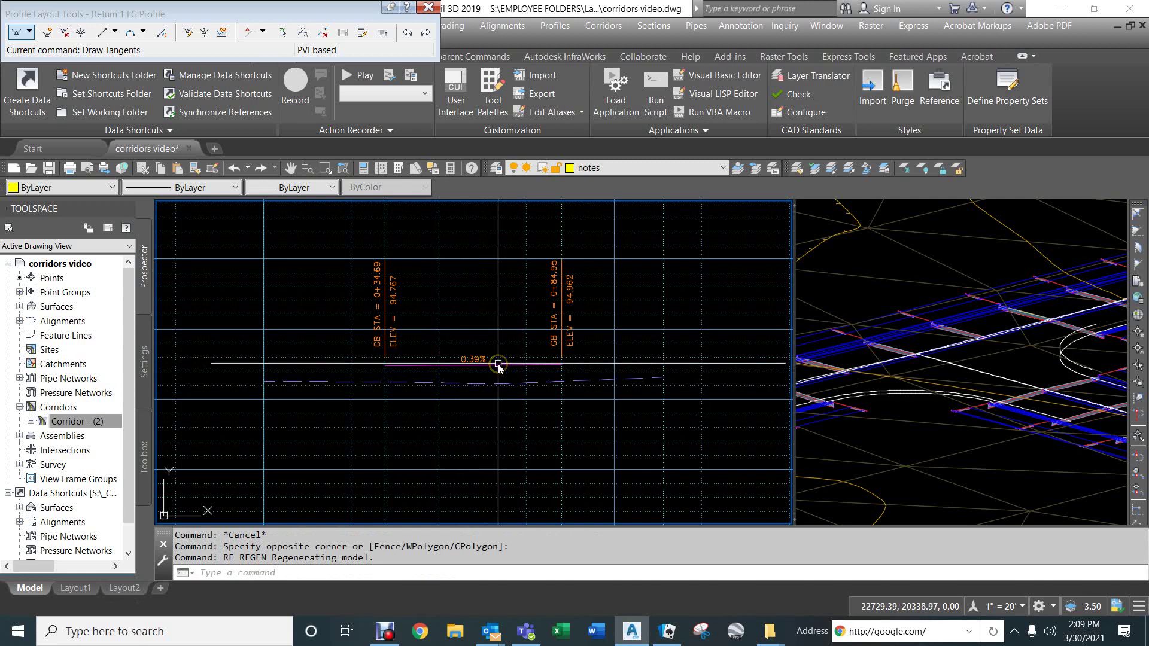
left_click(496, 360)
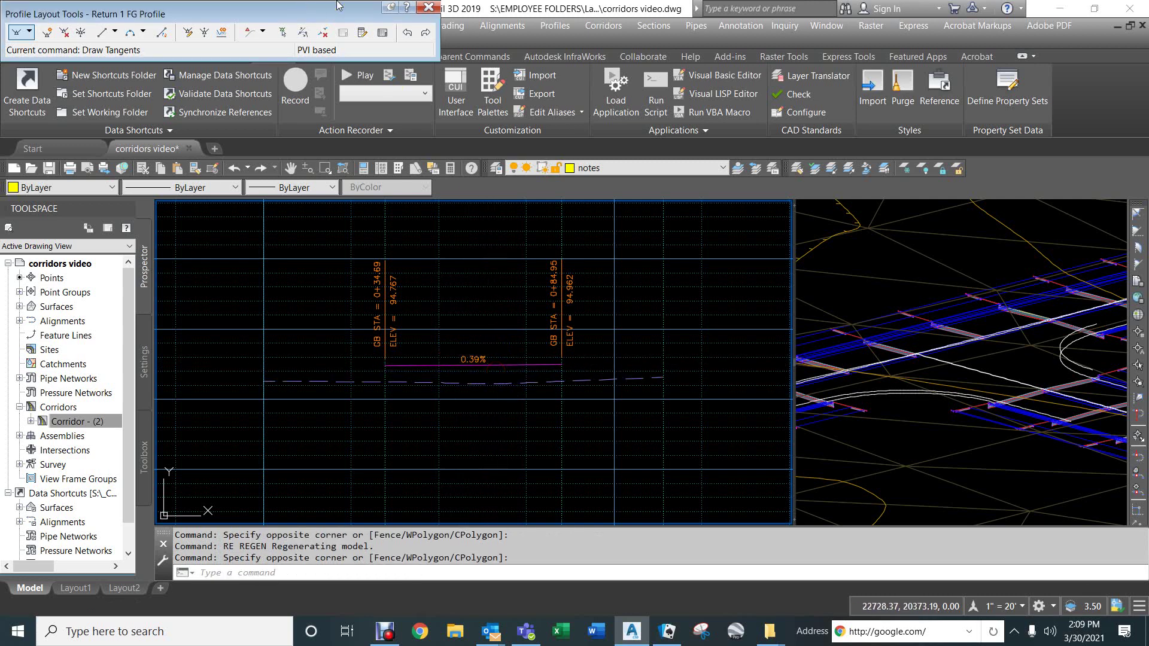
Close the Profile Layout Tools for the Return 1 profile and cancel any active command
left_click(430, 6)
key("Escape")
key("Escape")
key("Escape")
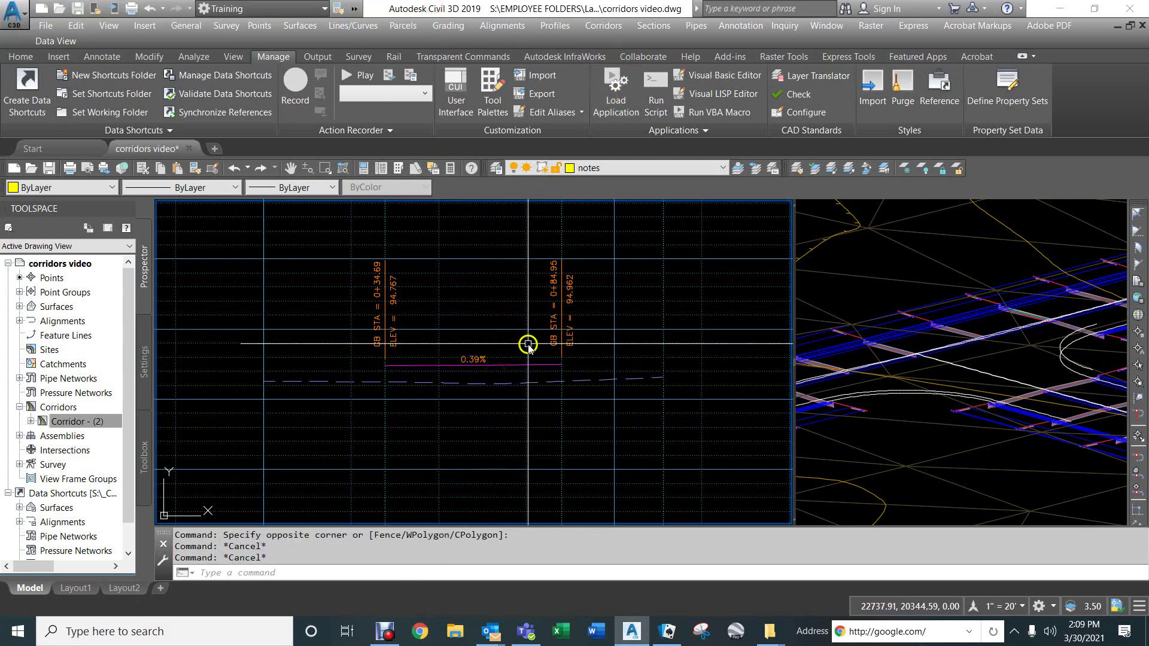
Retry selecting the Return 2 finished-grade tangent and regenerate the model with REGEN
left_click(492, 367)
scroll(491, 362, "up", 5)
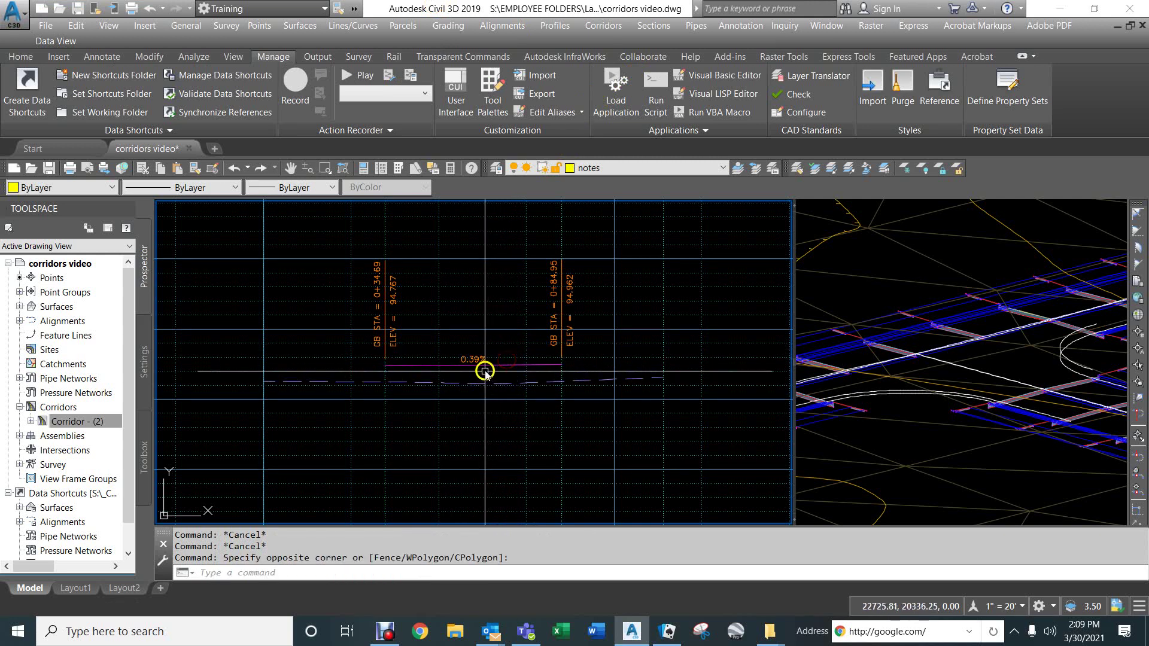
left_click(513, 367)
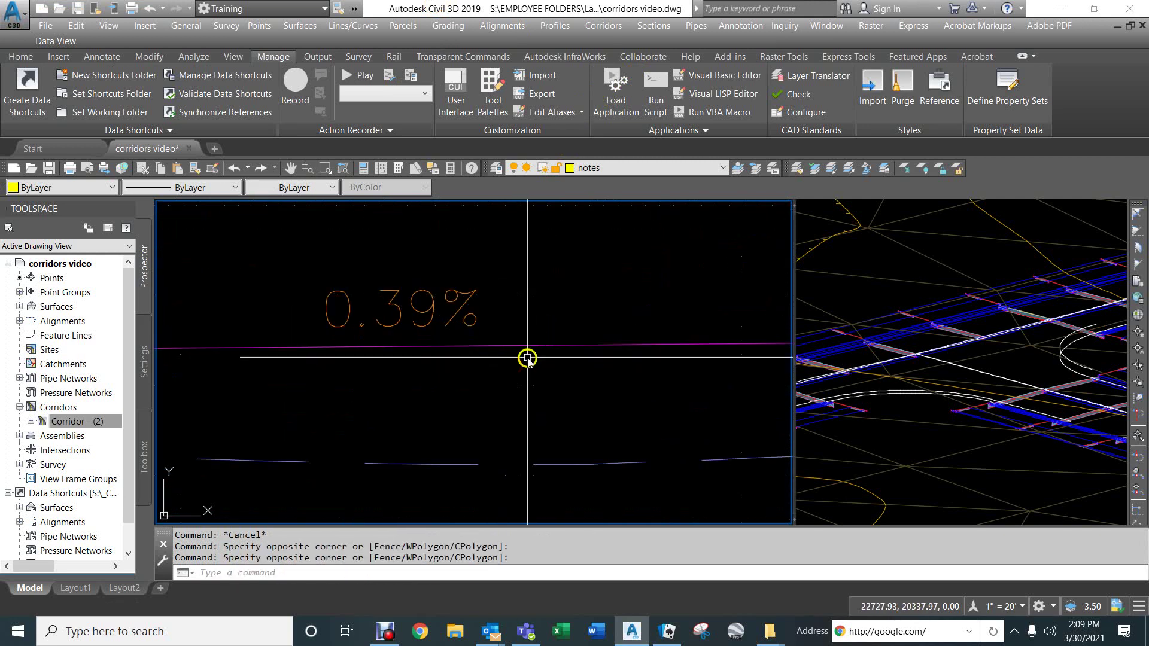
scroll(529, 357, "down", 5)
type("rege")
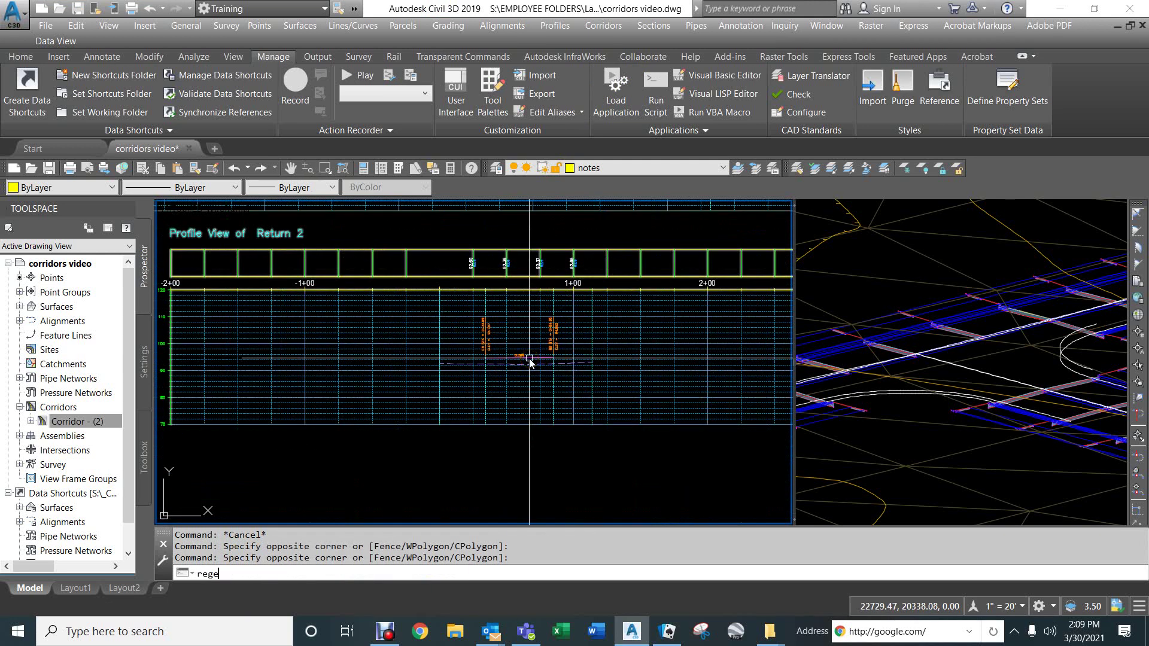
type("n")
key("Return")
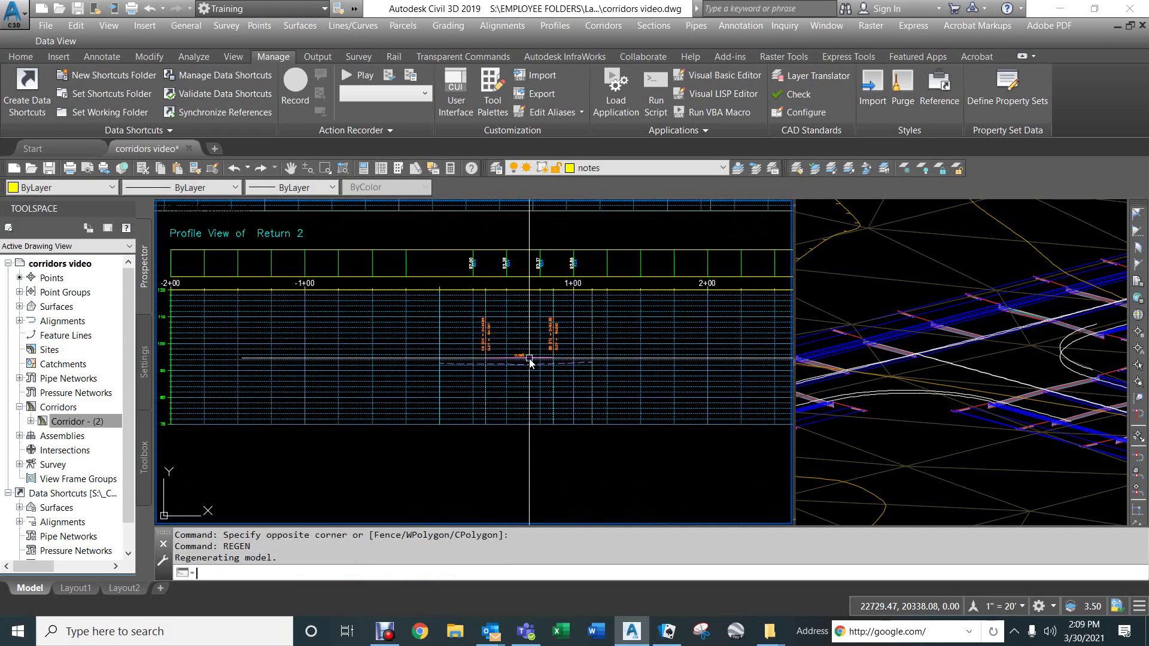
Try again to select the Return 2 finished-grade tangent in its profile view
scroll(529, 358, "up", 5)
left_click(513, 356)
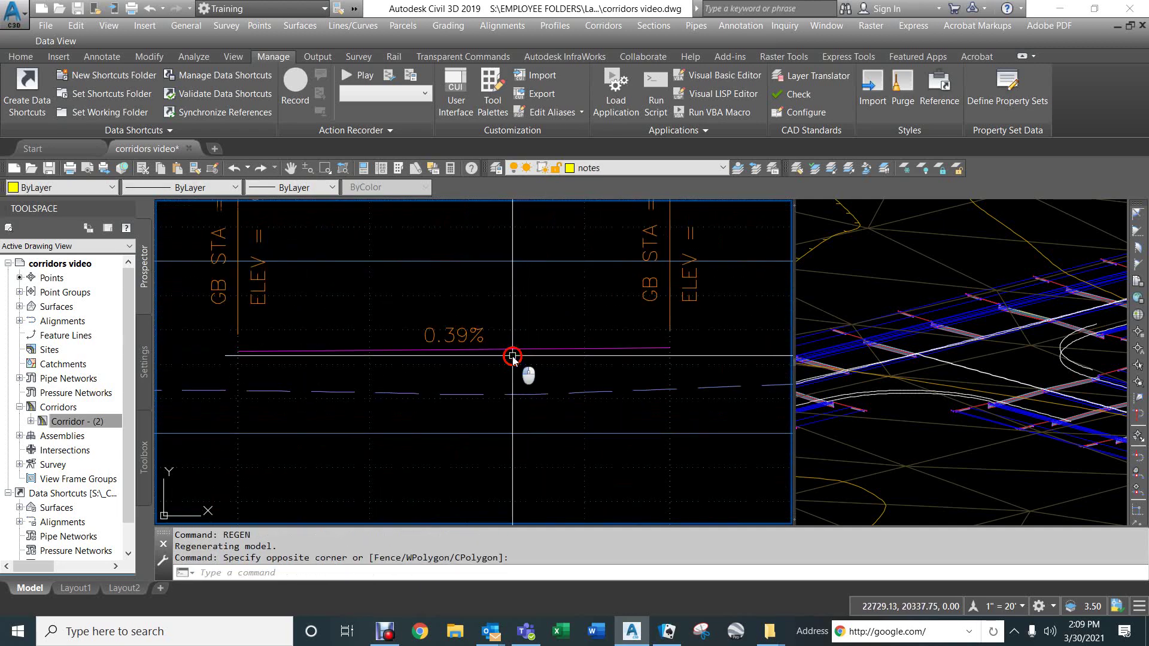
scroll(347, 351, "down", 5)
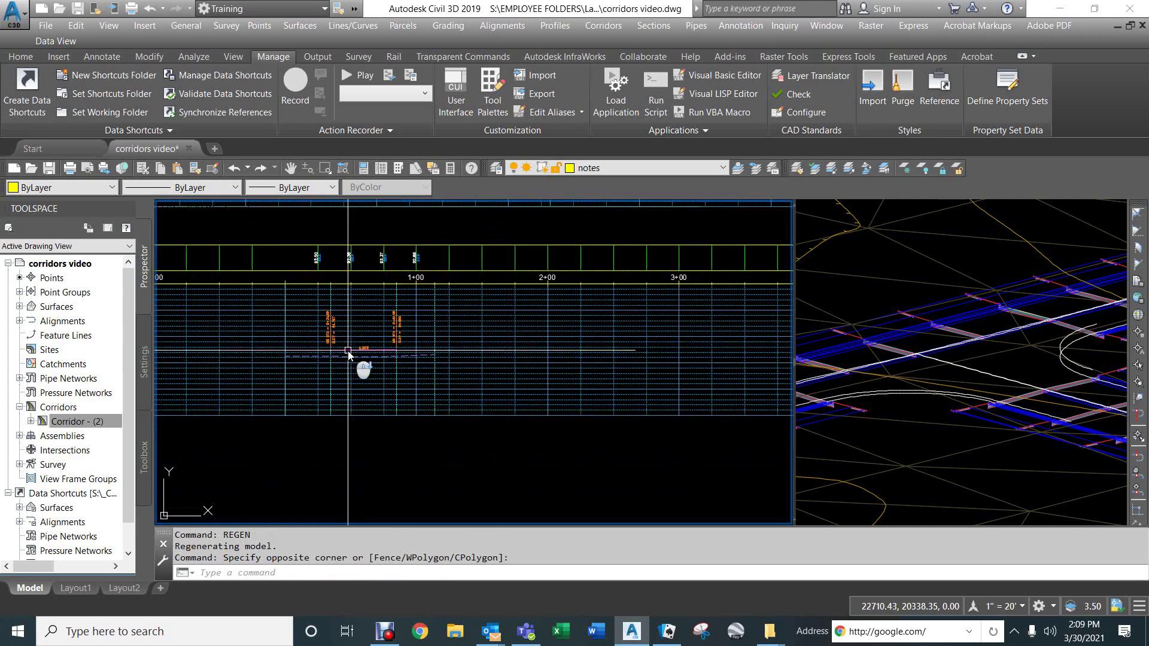
left_click(871, 302)
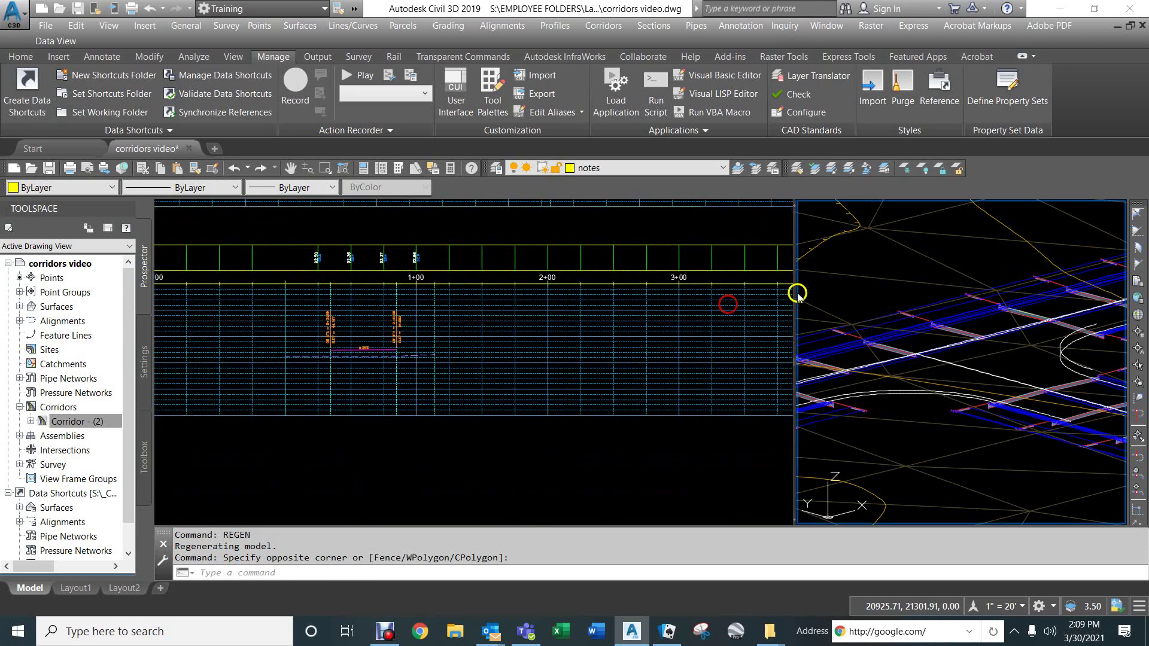
left_click(430, 331)
scroll(353, 350, "up", 6)
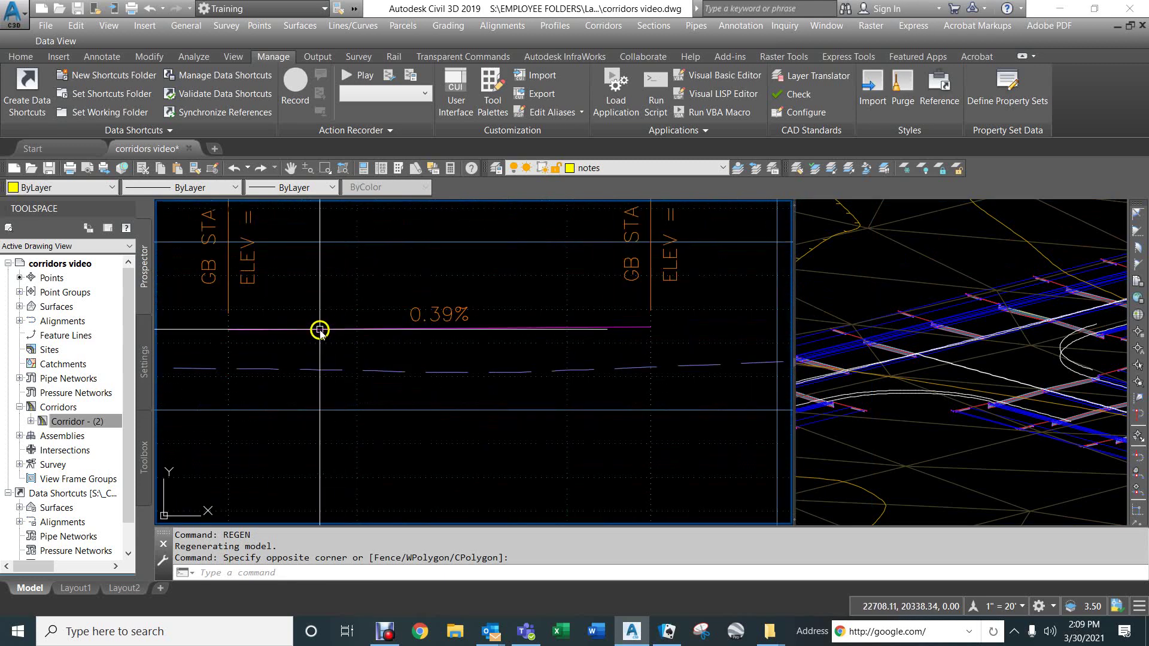
left_click(281, 328)
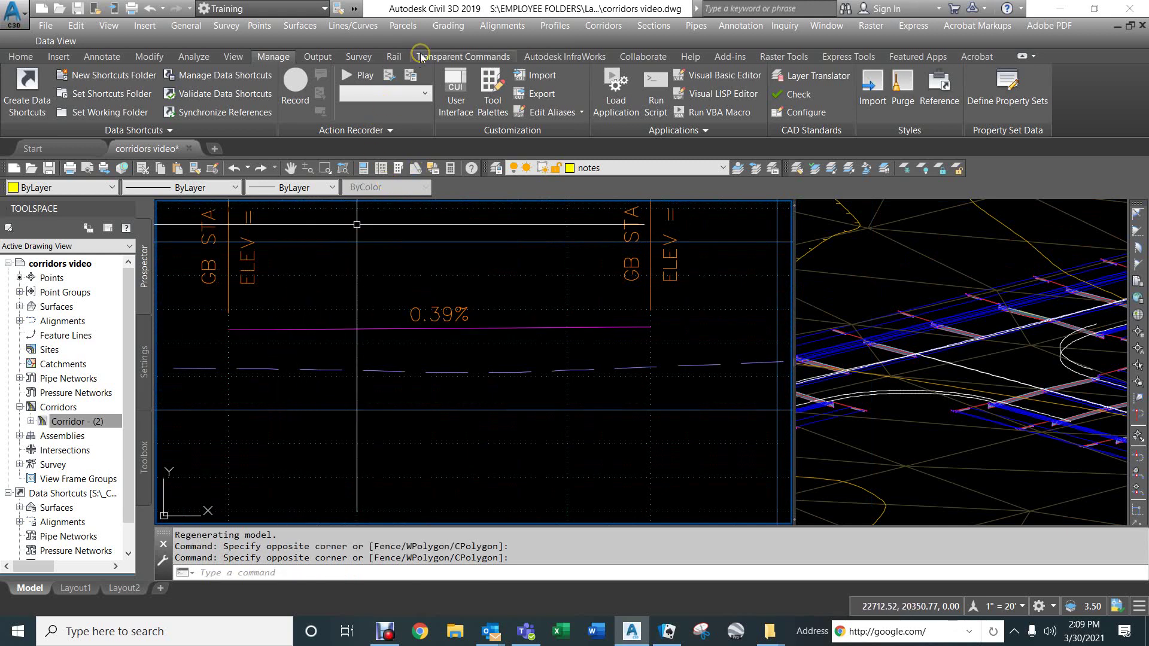
Try to open the Return 2 finished-grade profile with Edit Profile Geometry, repeating the command before cancelling it
left_click(556, 26)
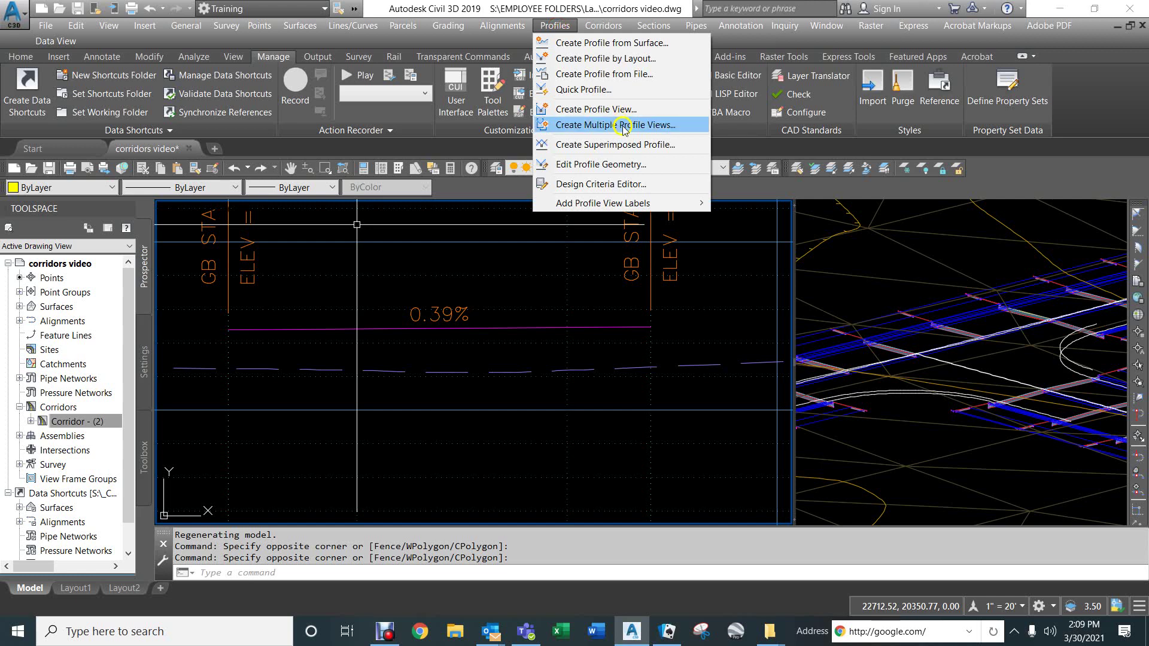
left_click(596, 165)
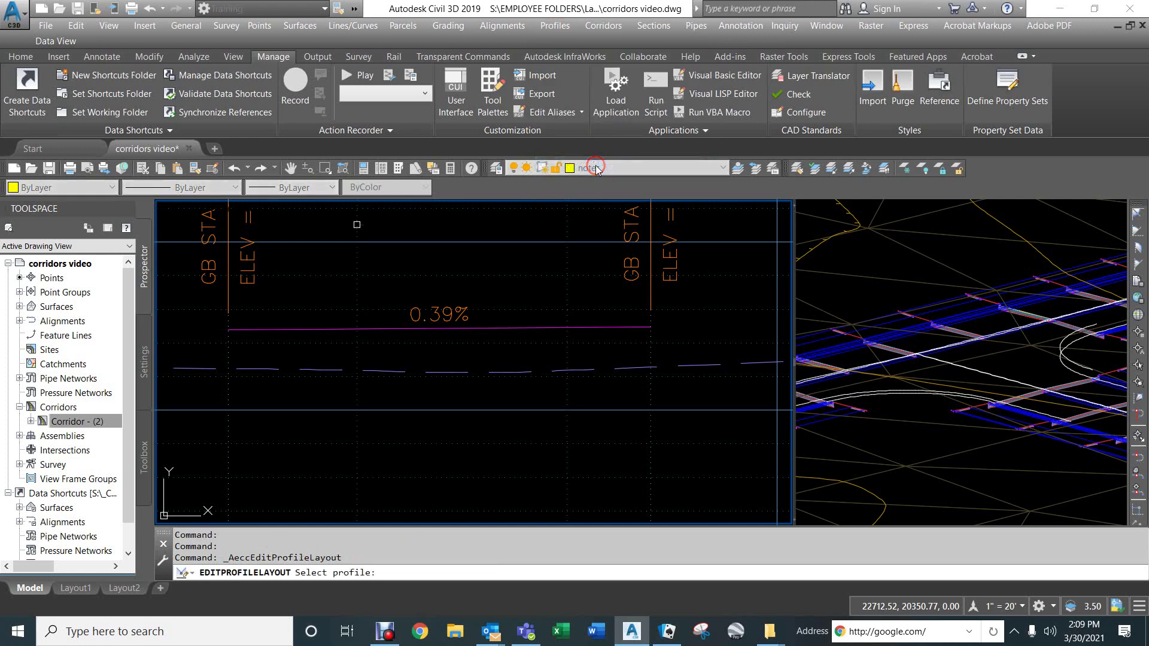
left_click(476, 328)
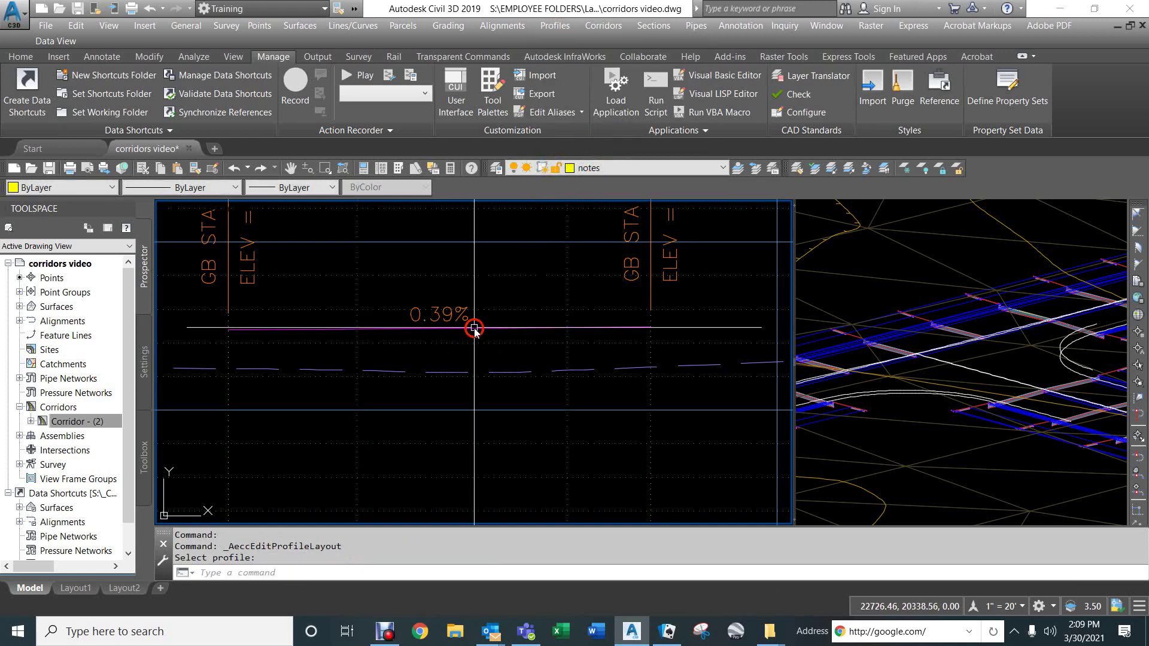
right_click(475, 301)
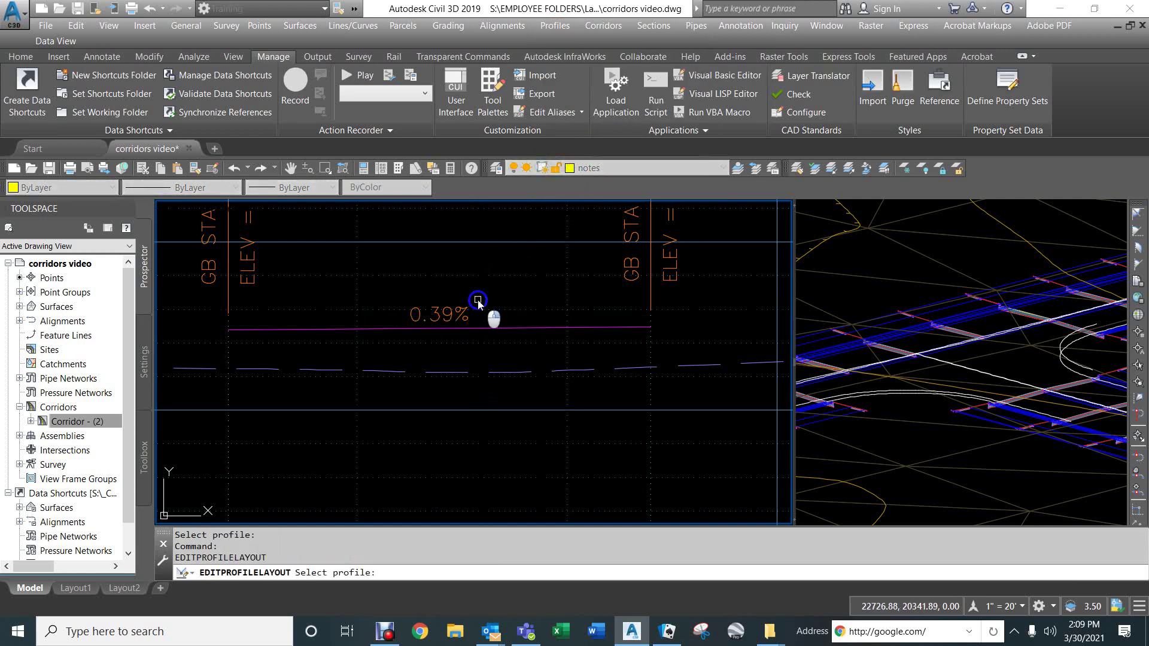
right_click(477, 301)
scroll(455, 311, "down", 5)
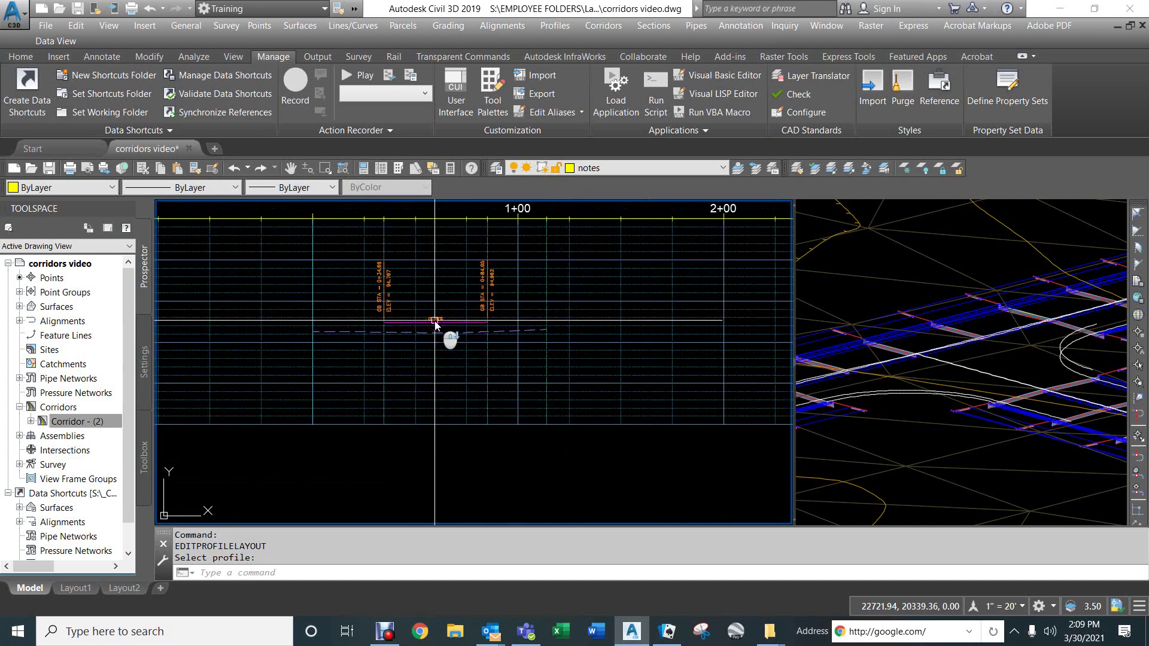
left_click(418, 313)
right_click(418, 313)
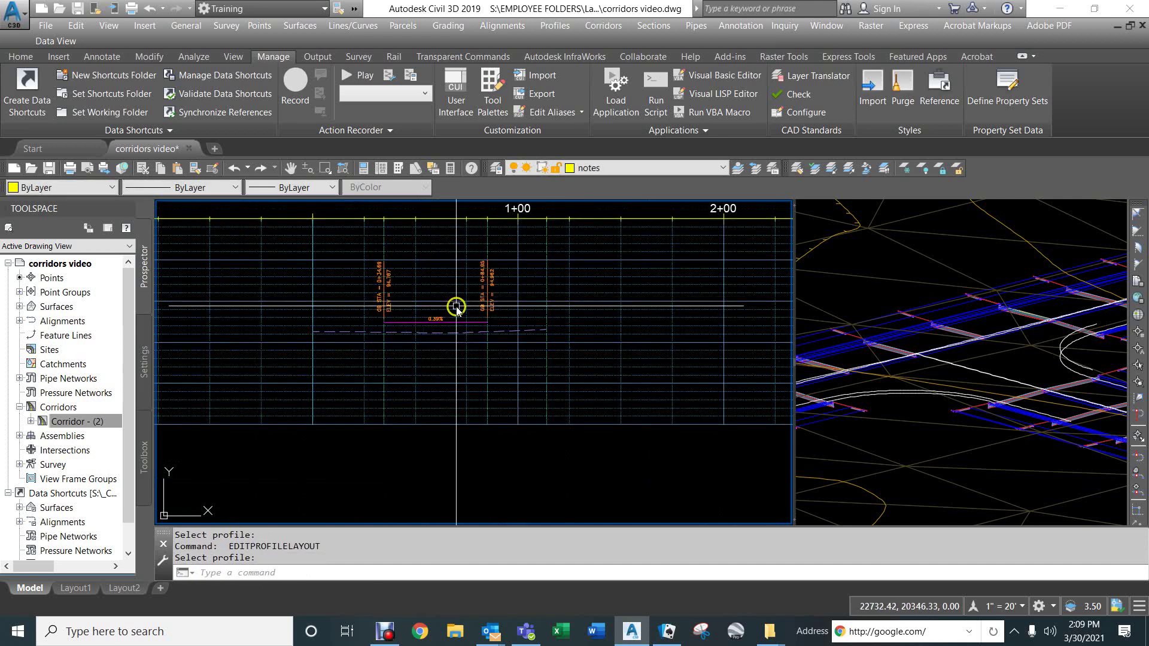
key("Escape")
key("Escape")
key("Escape")
Try to select the Return 1 finished-grade tangent in its profile view, then clear the selection
scroll(460, 311, "down", 5)
scroll(297, 311, "down", 2)
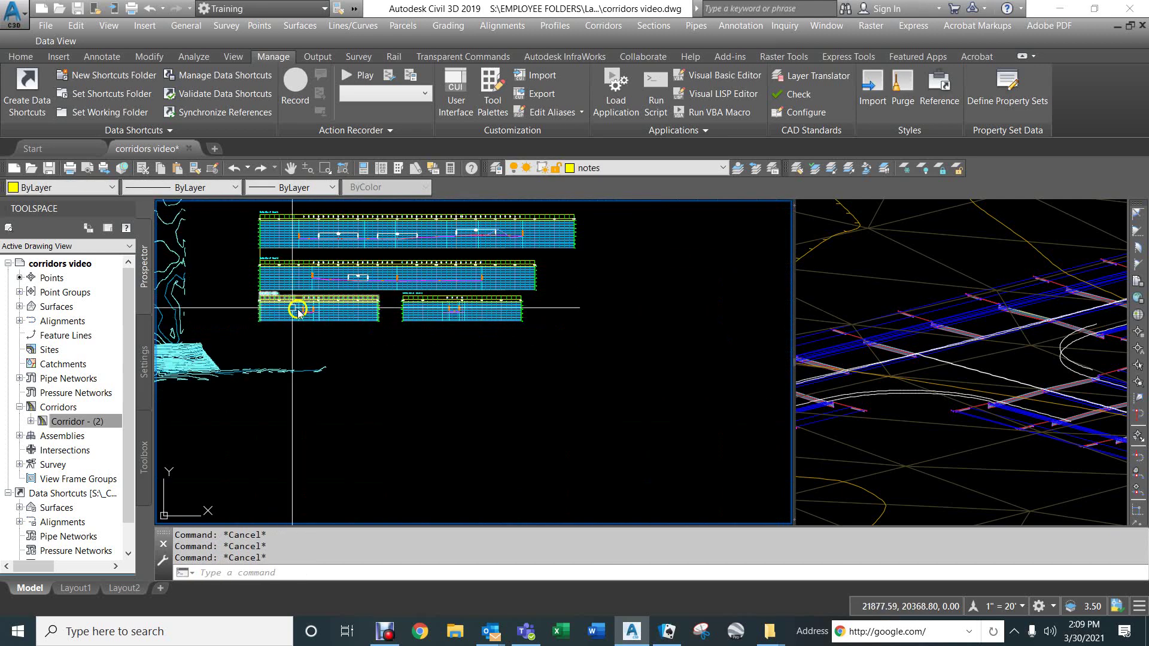
scroll(298, 312, "up", 8)
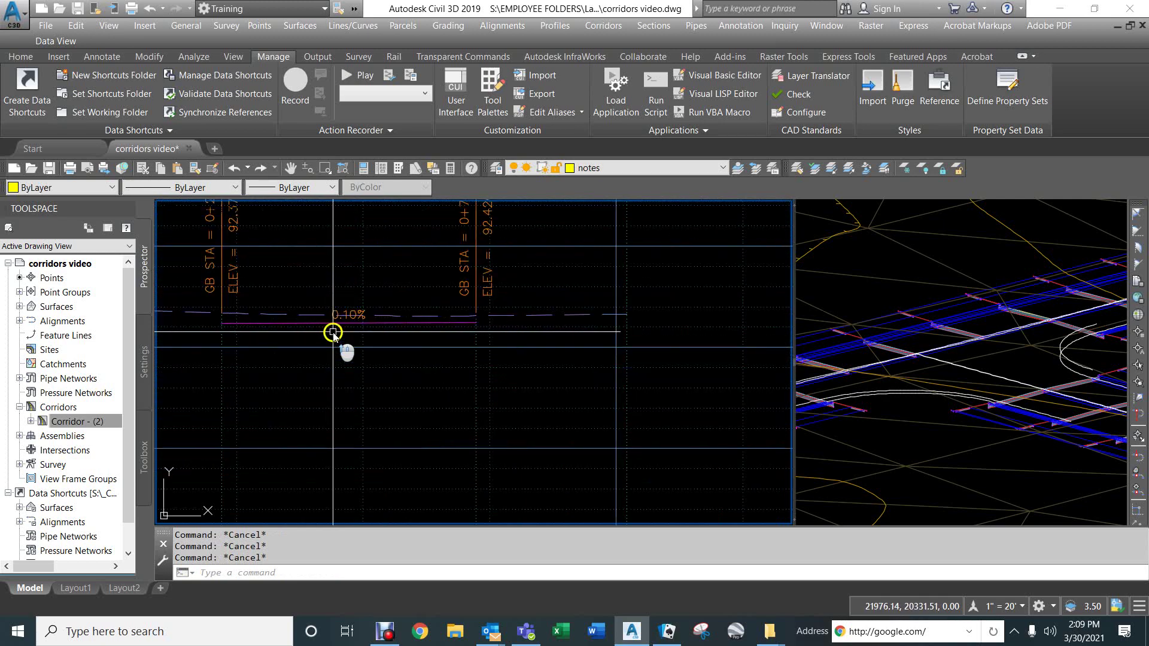
left_click(333, 332)
left_click(291, 342)
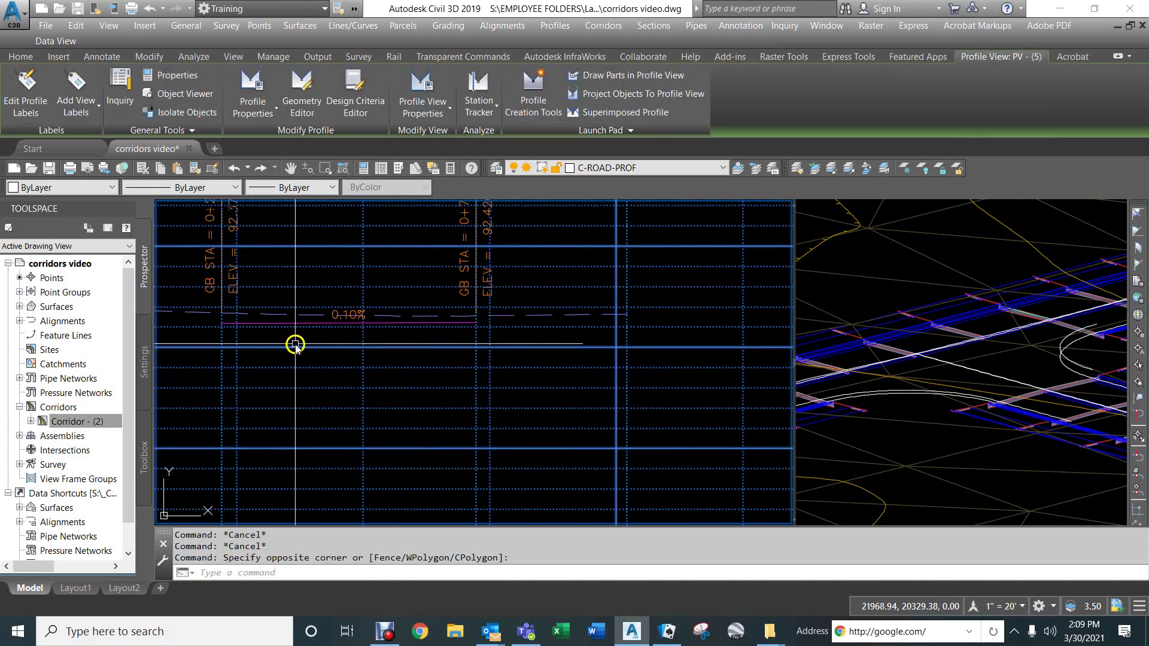
key("Escape")
key("Escape")
left_click(176, 276)
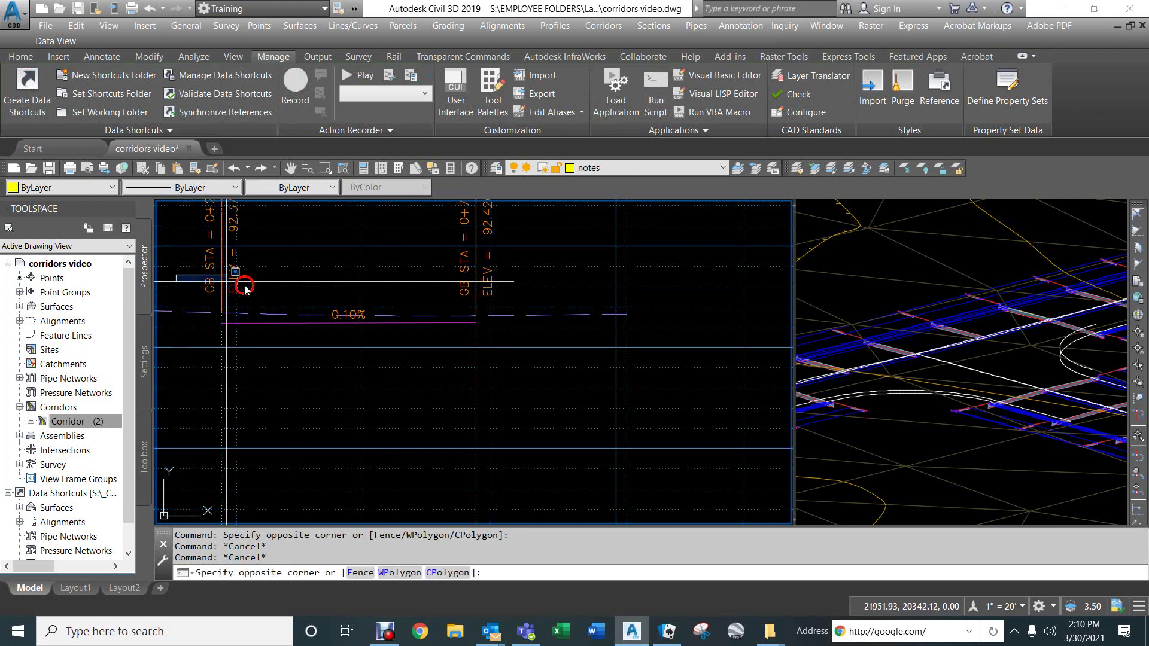
left_click(569, 367)
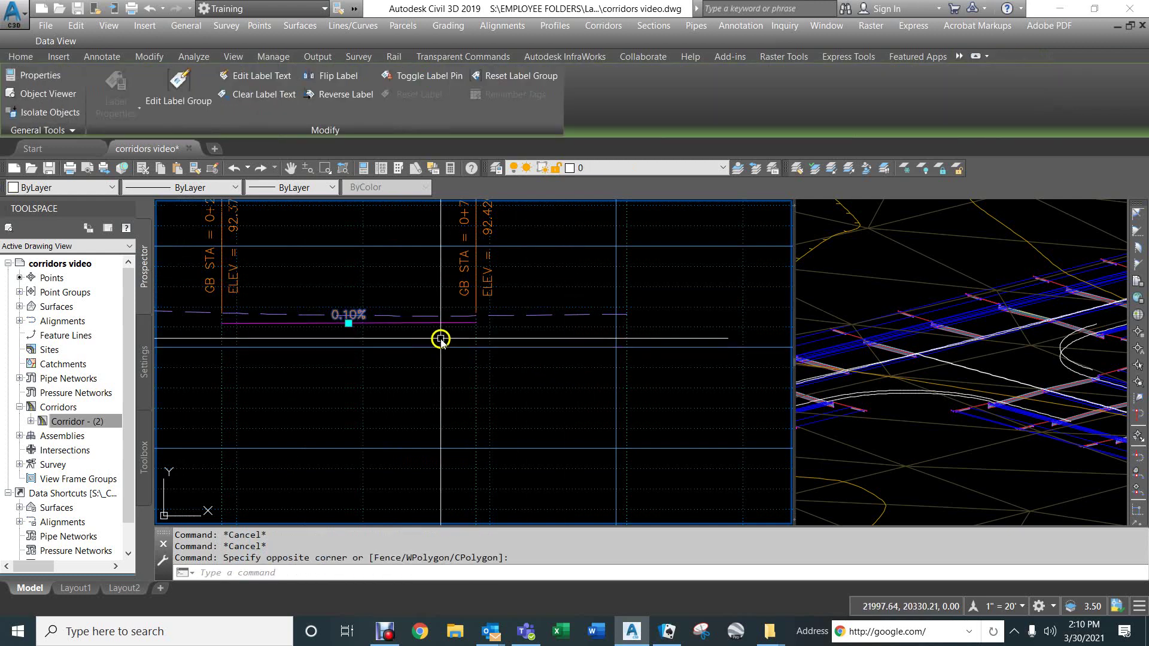
key("Escape")
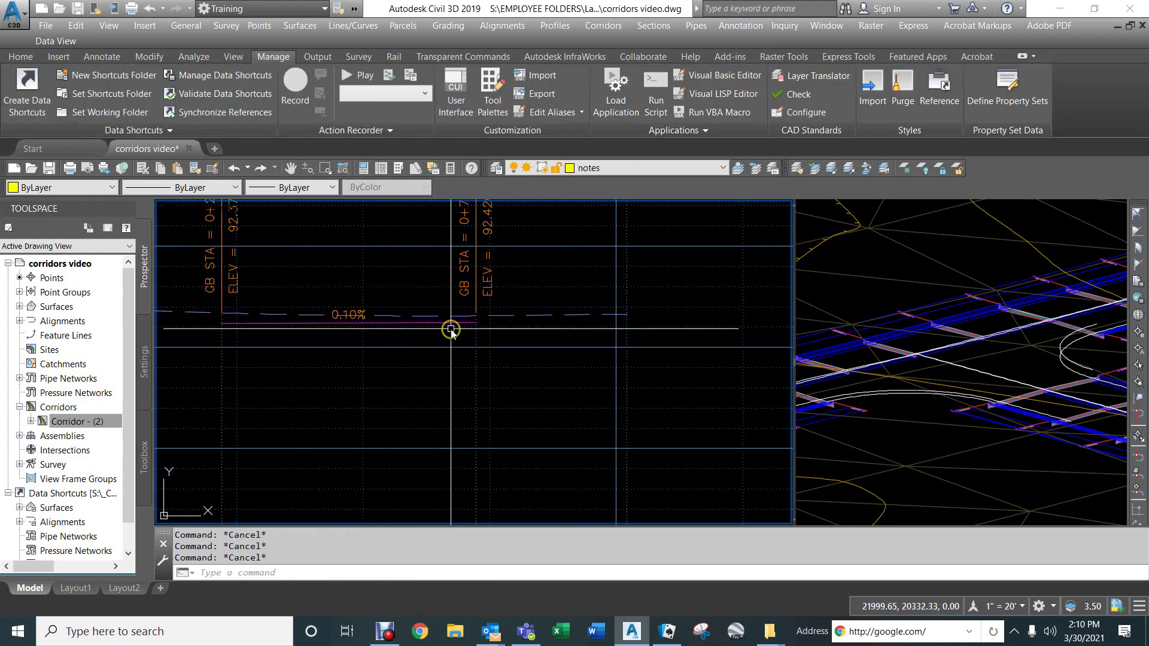
Save the drawing with QSAVE
type("q")
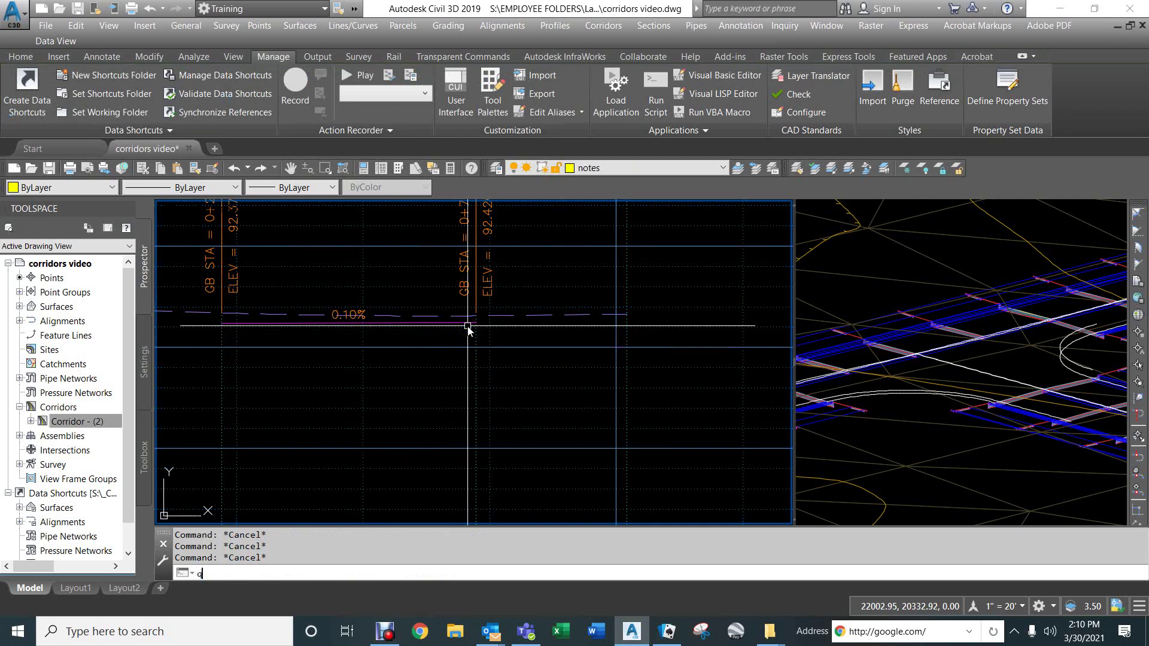
key("BackSpace")
key("BackSpace")
type("sav")
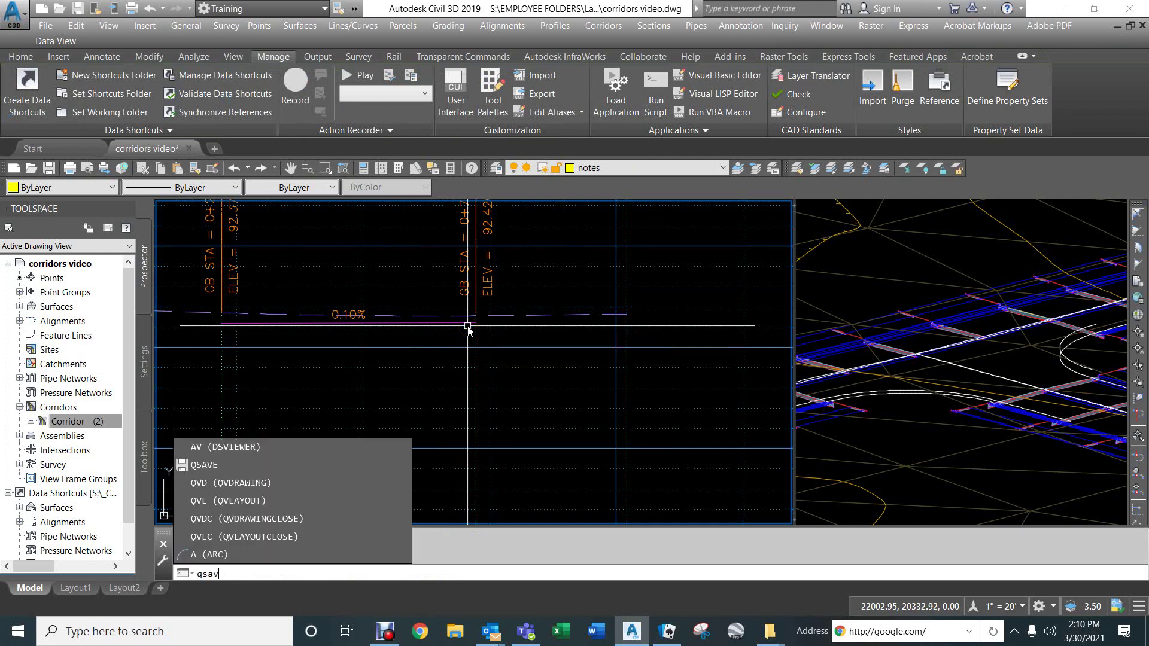
type("e")
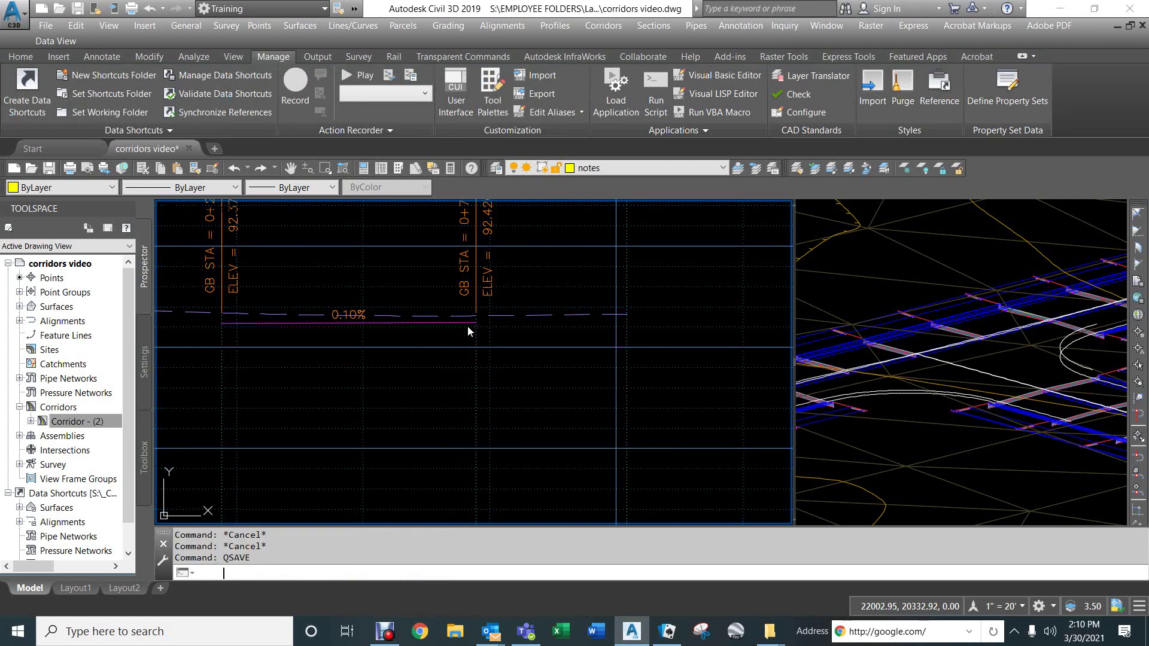
left_click(884, 345)
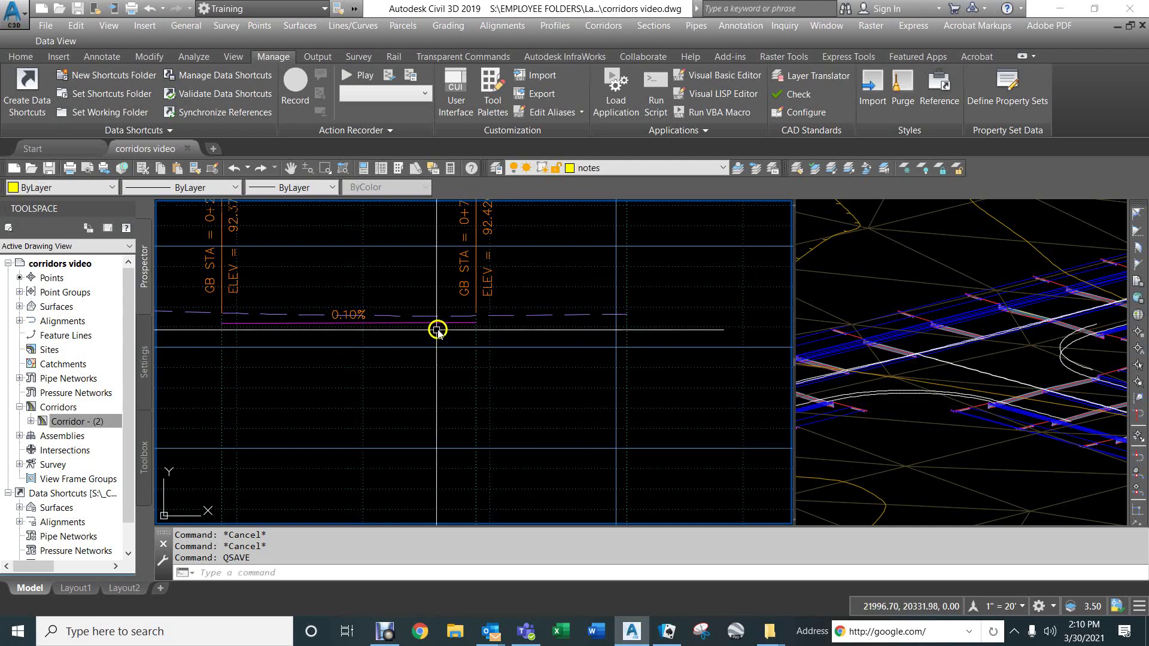
Open the Return 2 finished-grade profile for geometry editing and show its table of profile entities
scroll(502, 316, "down", 3)
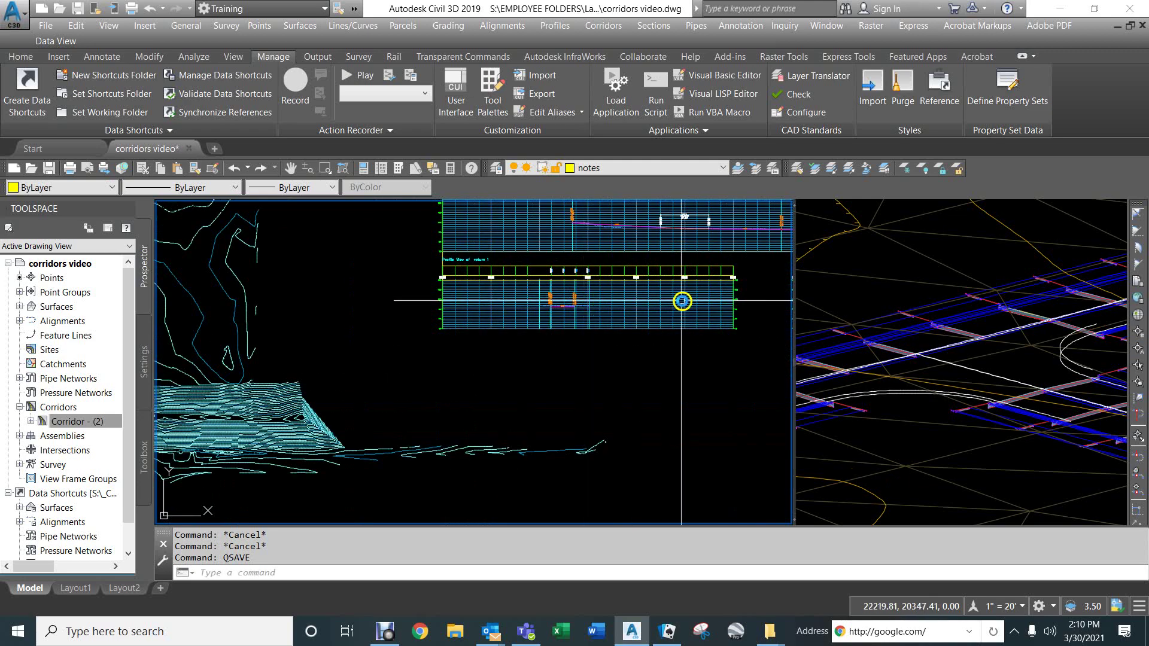
scroll(658, 311, "down", 3)
scroll(587, 347, "up", 5)
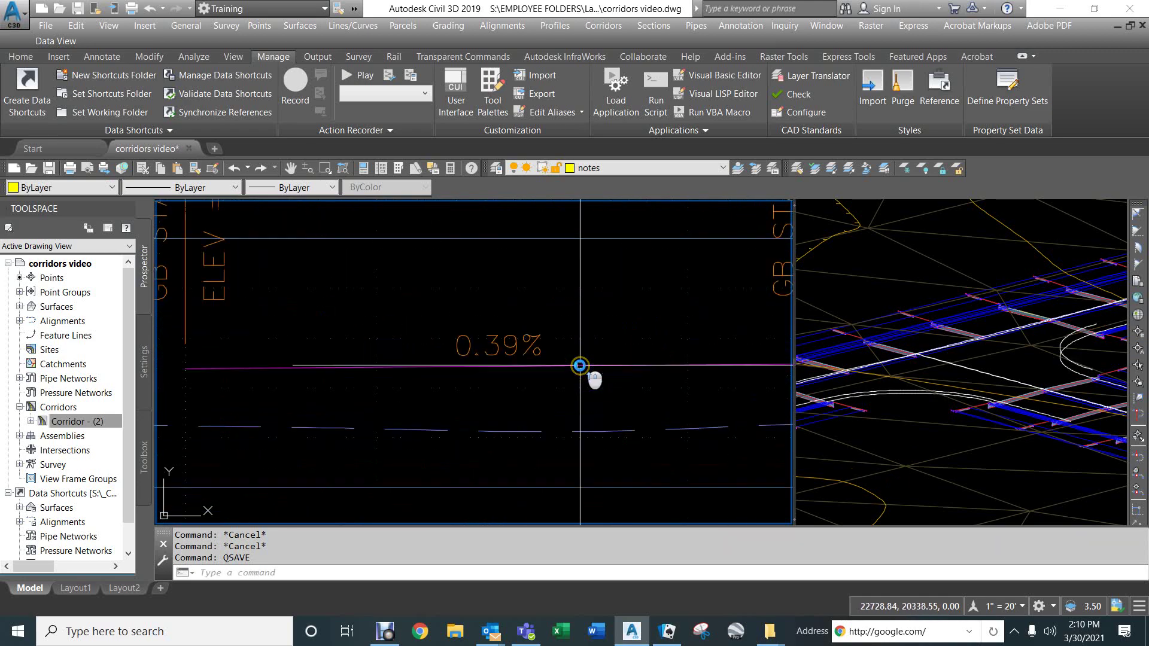
left_click(579, 366)
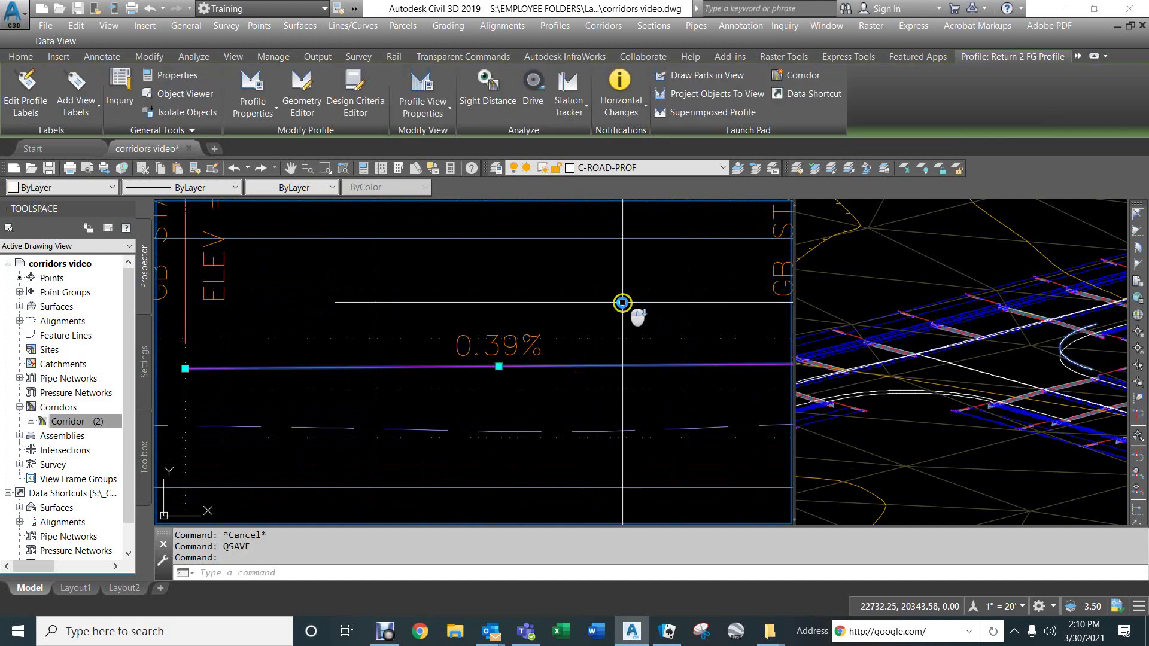
scroll(616, 299, "down", 4)
right_click(599, 299)
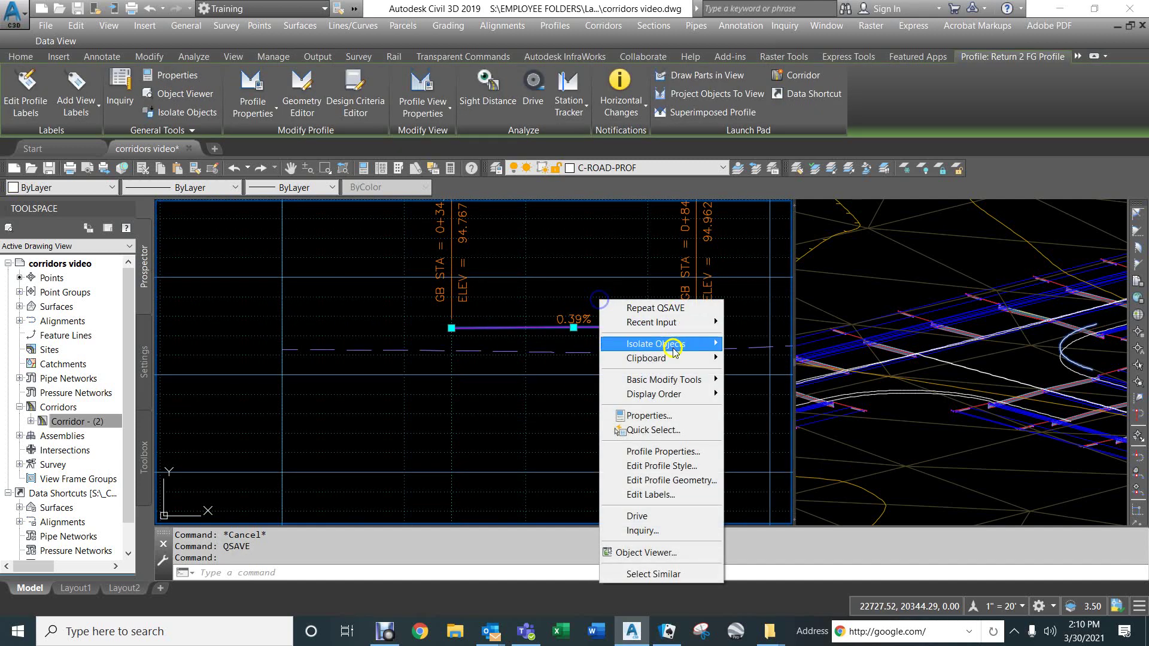
left_click(642, 484)
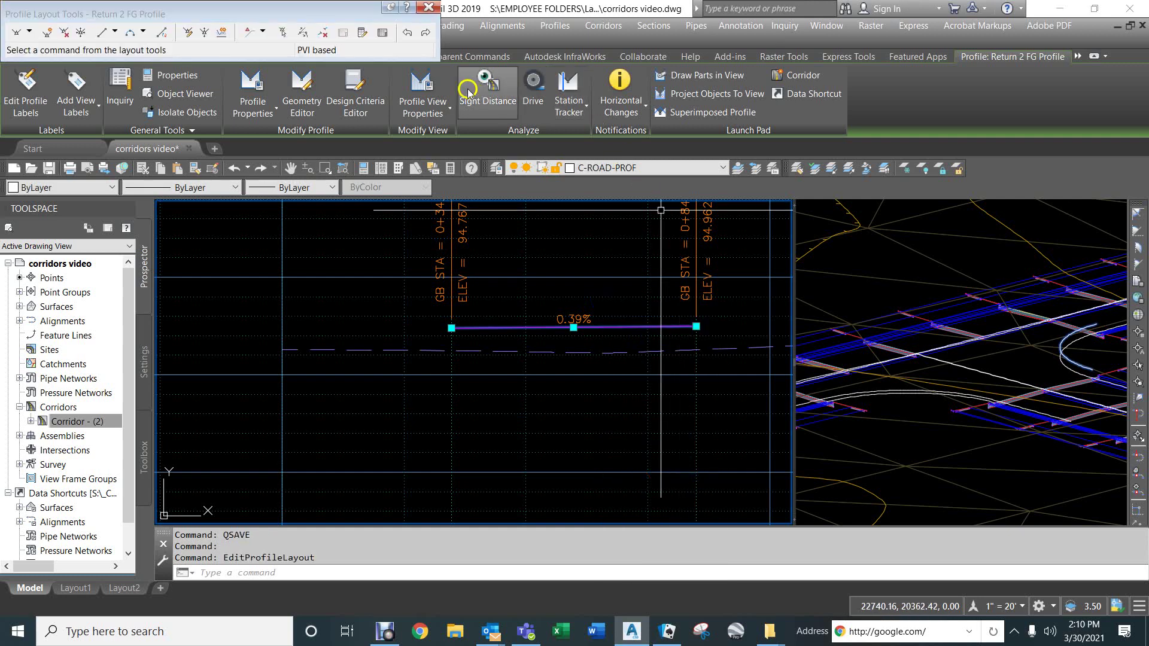
left_click(382, 34)
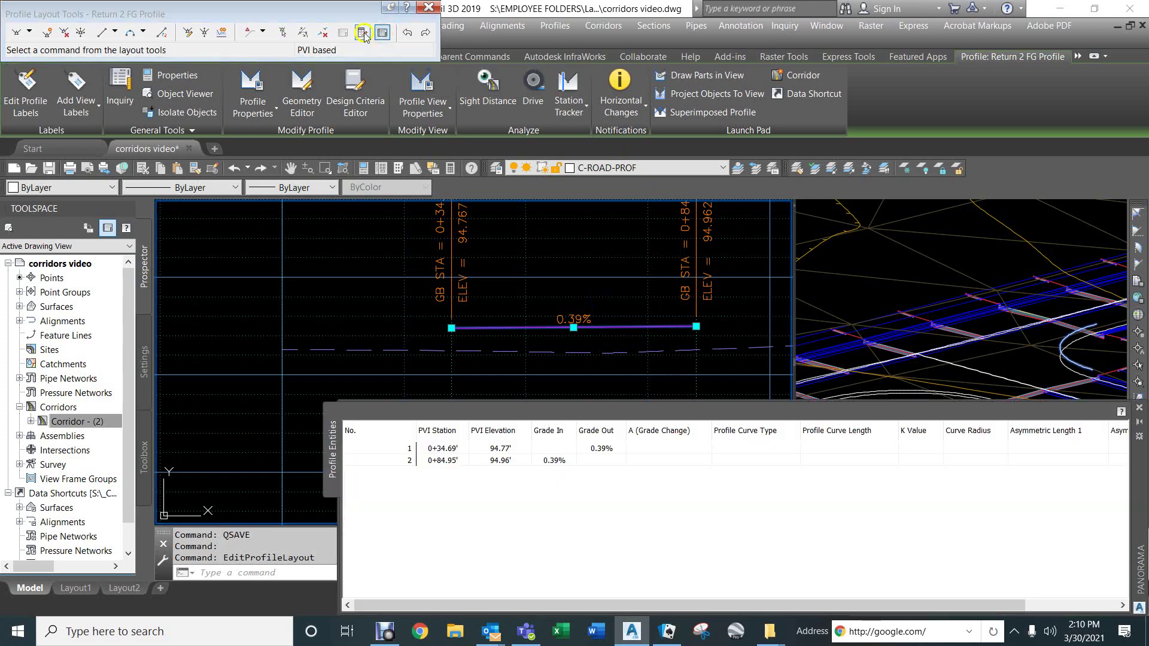
Set the Return 2 PVI elevations to 92.42 at station 0+34.69 and 92.32 at 0+84.95, then close the entities table
left_click(501, 449)
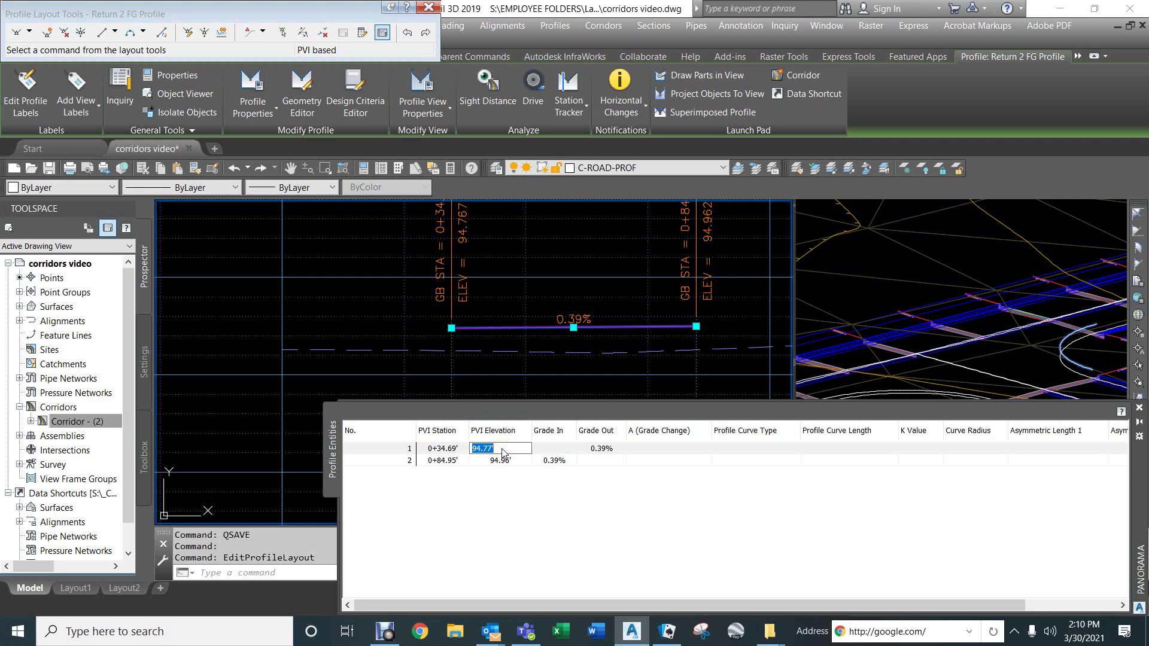
key("Return")
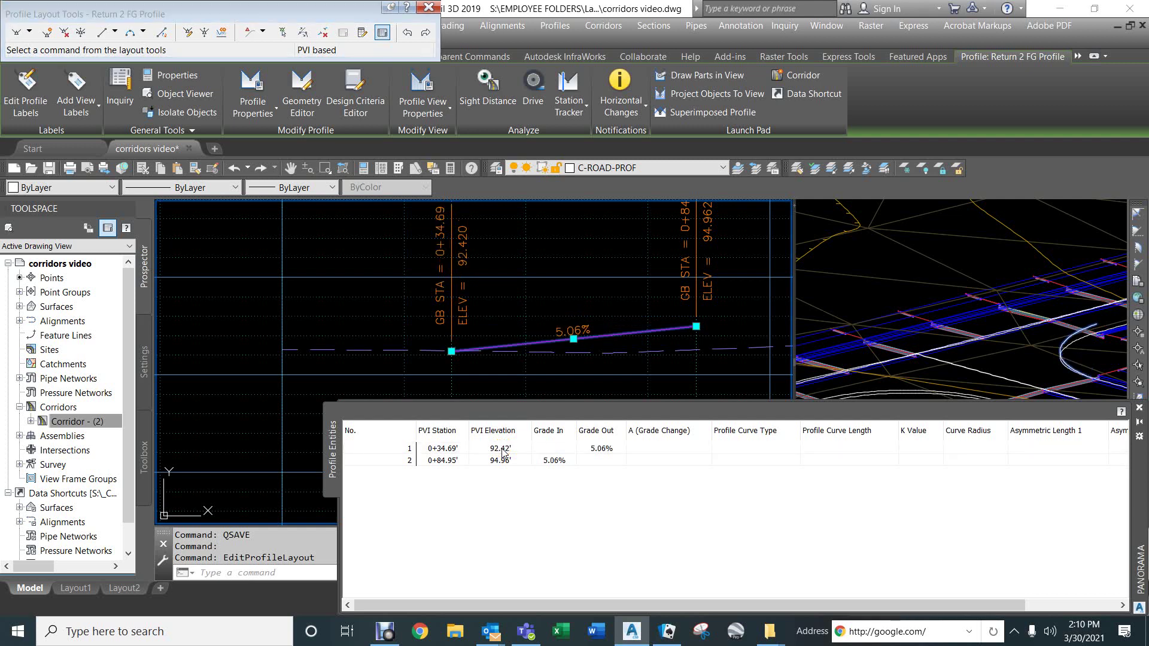
left_click(501, 461)
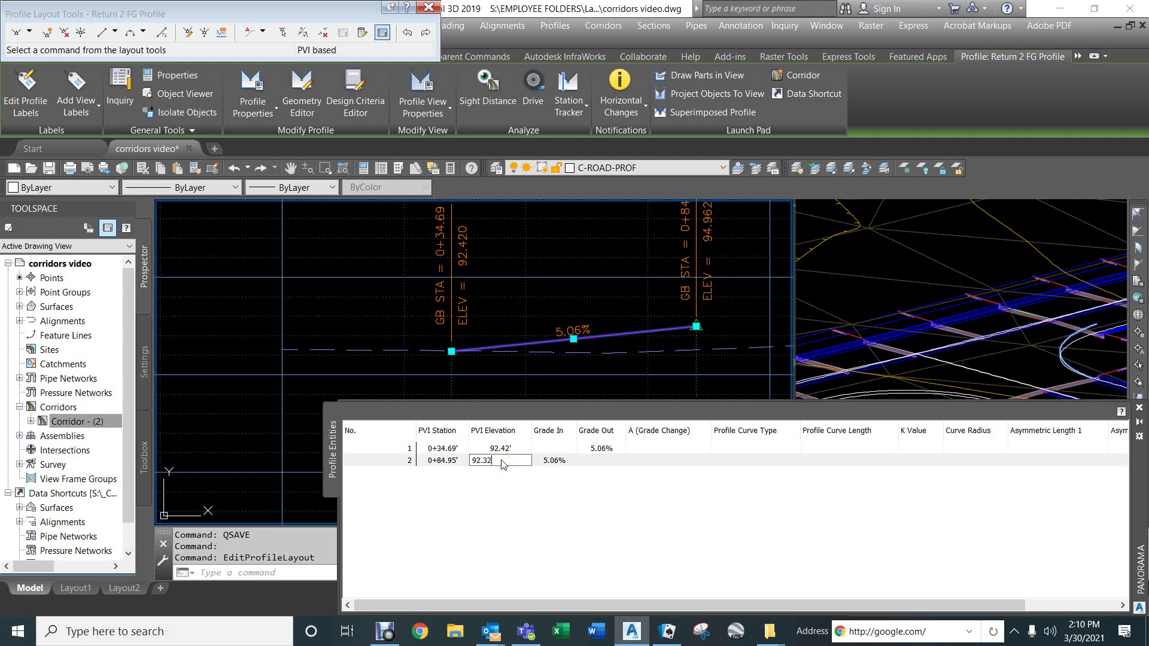
type("92.32")
key("Return")
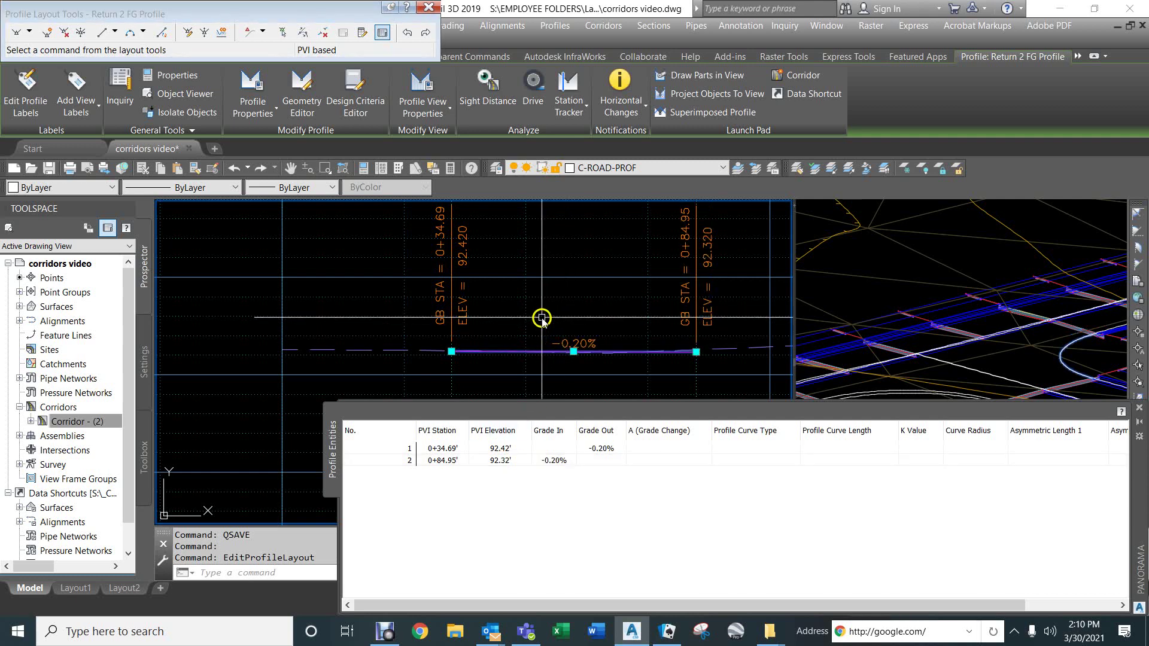
left_click(1139, 408)
Examine the Return 2 curve in the 3D view against the corridor edges, then clear the profile selection and review its whole profile view
left_click(987, 339)
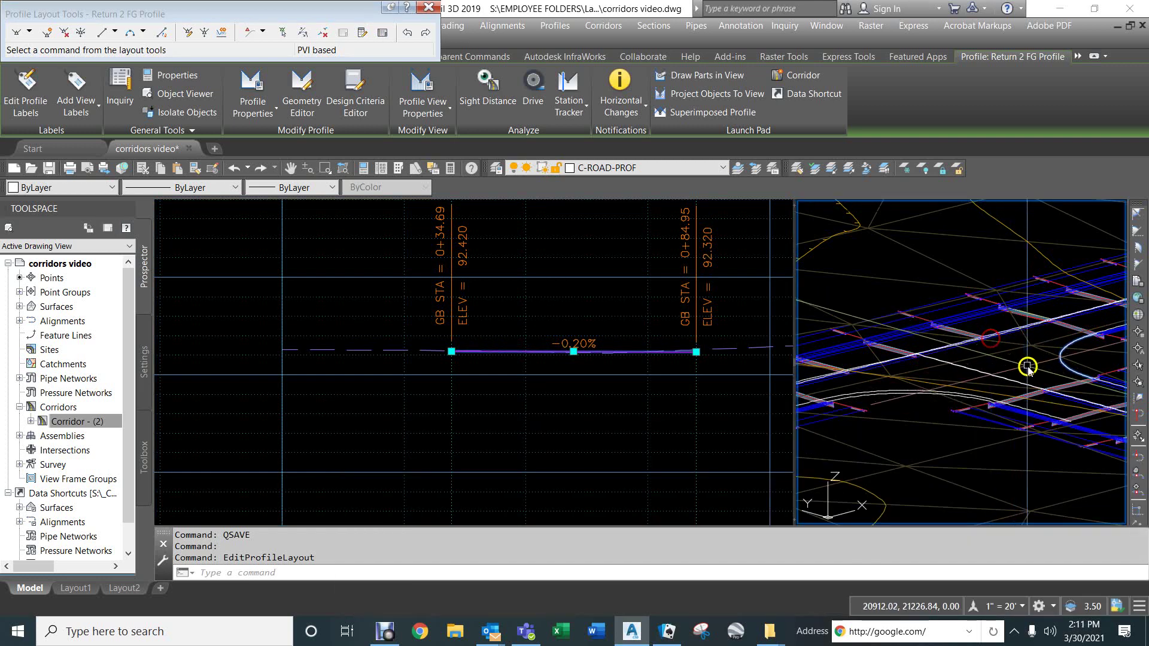
scroll(969, 368, "up", 5)
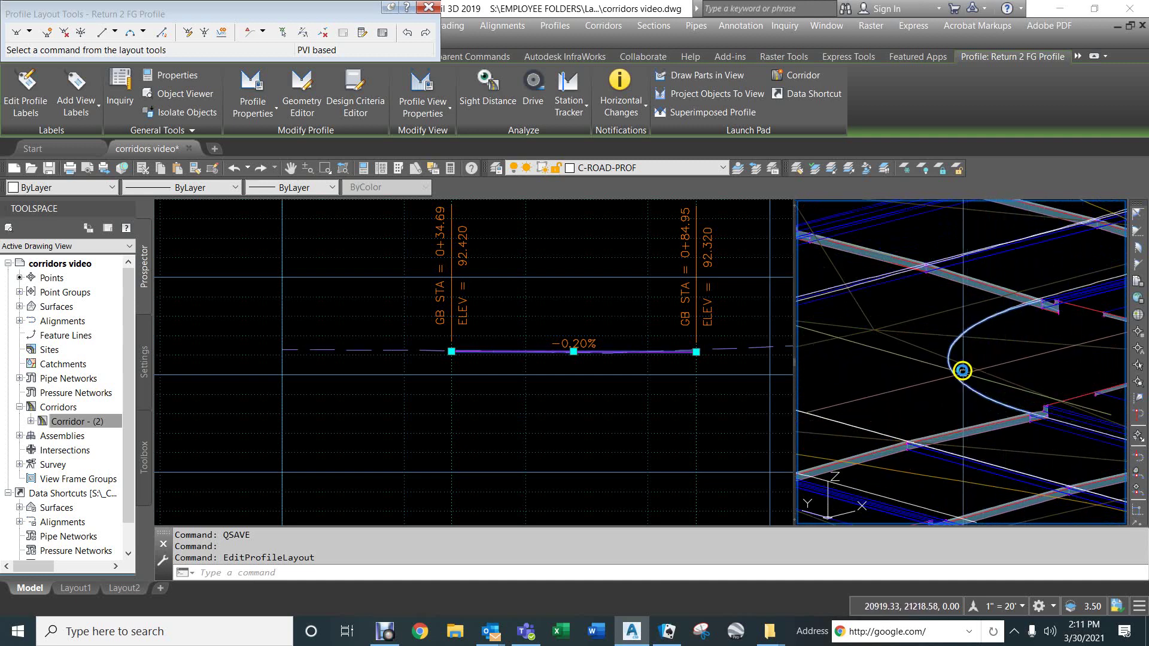
left_click(497, 302)
key("Escape")
key("Escape")
key("Escape")
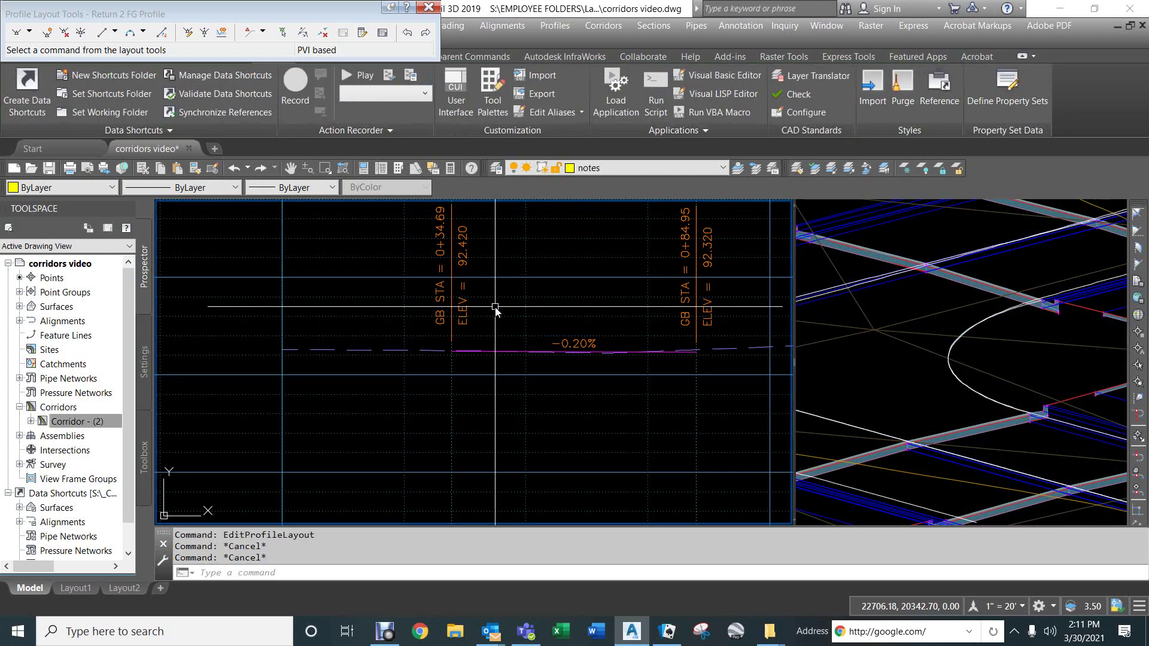
scroll(495, 308, "down", 2)
scroll(496, 308, "down", 4)
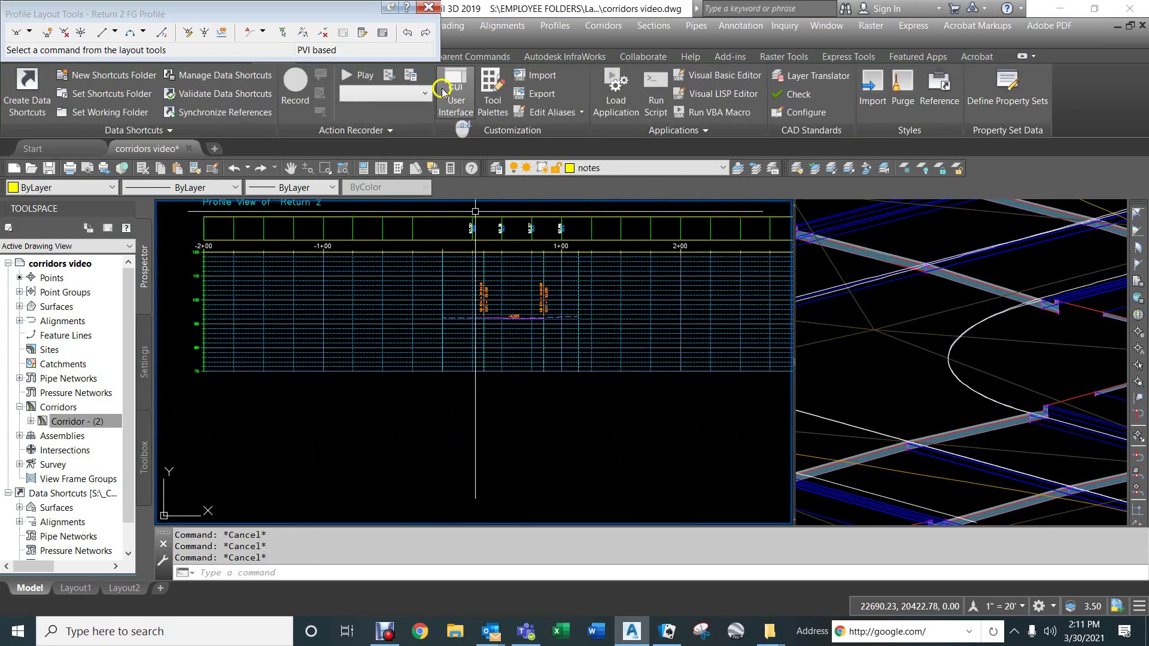
Close the Return 2 profile layout tools and bring the road intersection into the plan view
left_click(429, 6)
scroll(473, 329, "down", 5)
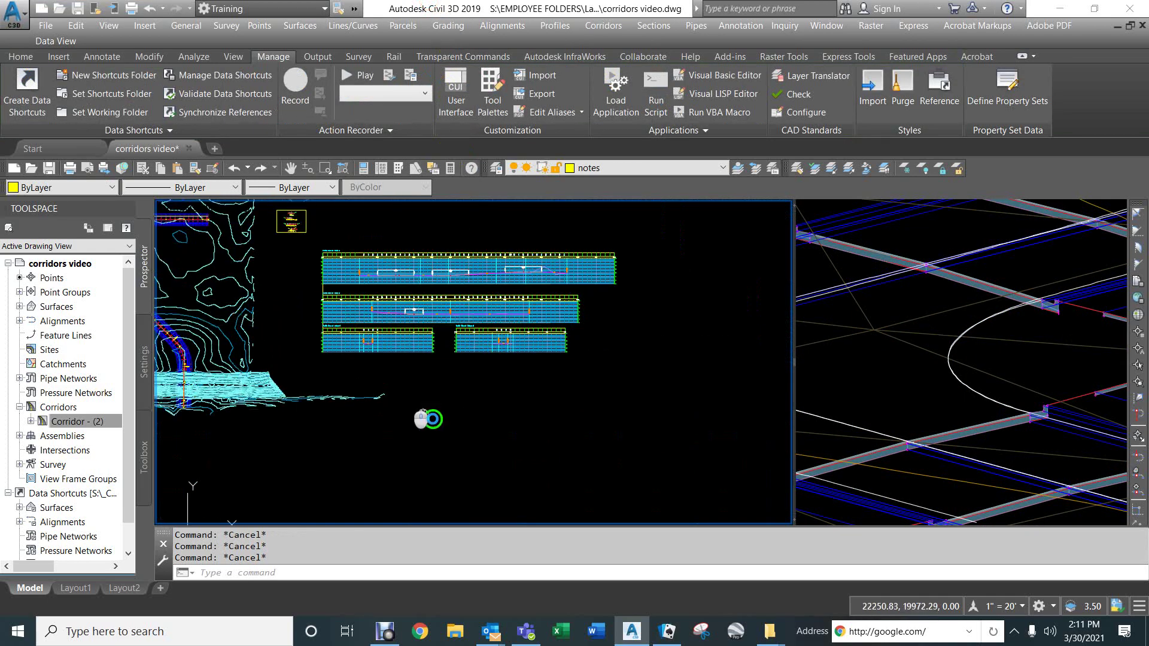
scroll(428, 419, "down", 2)
scroll(441, 361, "up", 2)
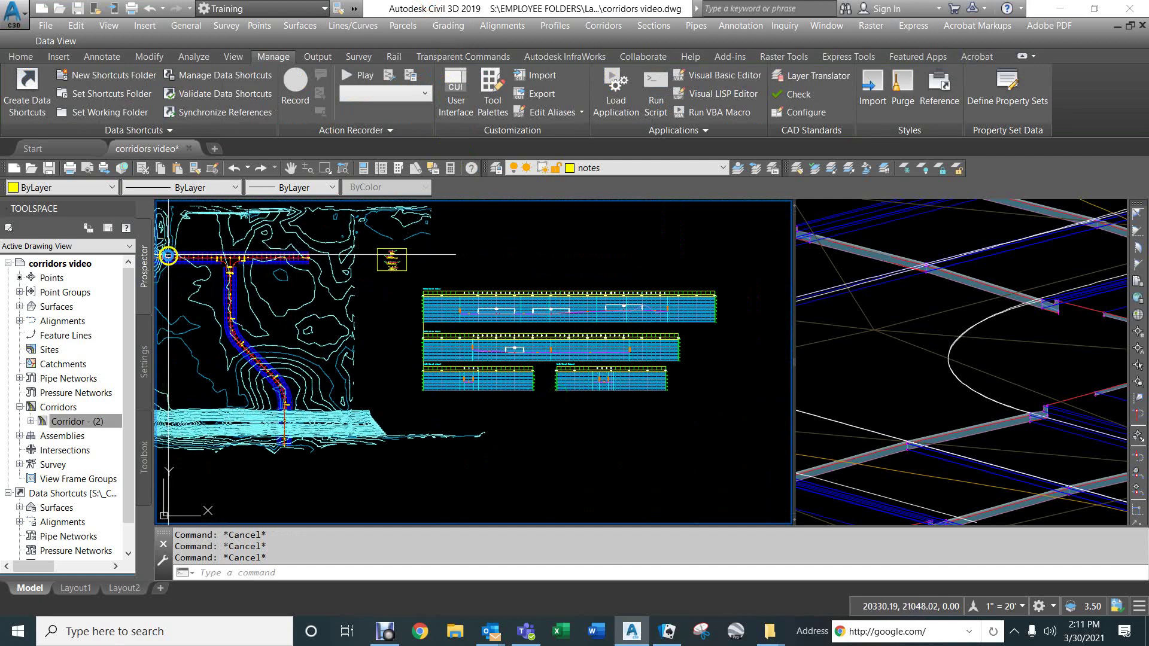
scroll(168, 255, "up", 4)
scroll(531, 261, "up", 1)
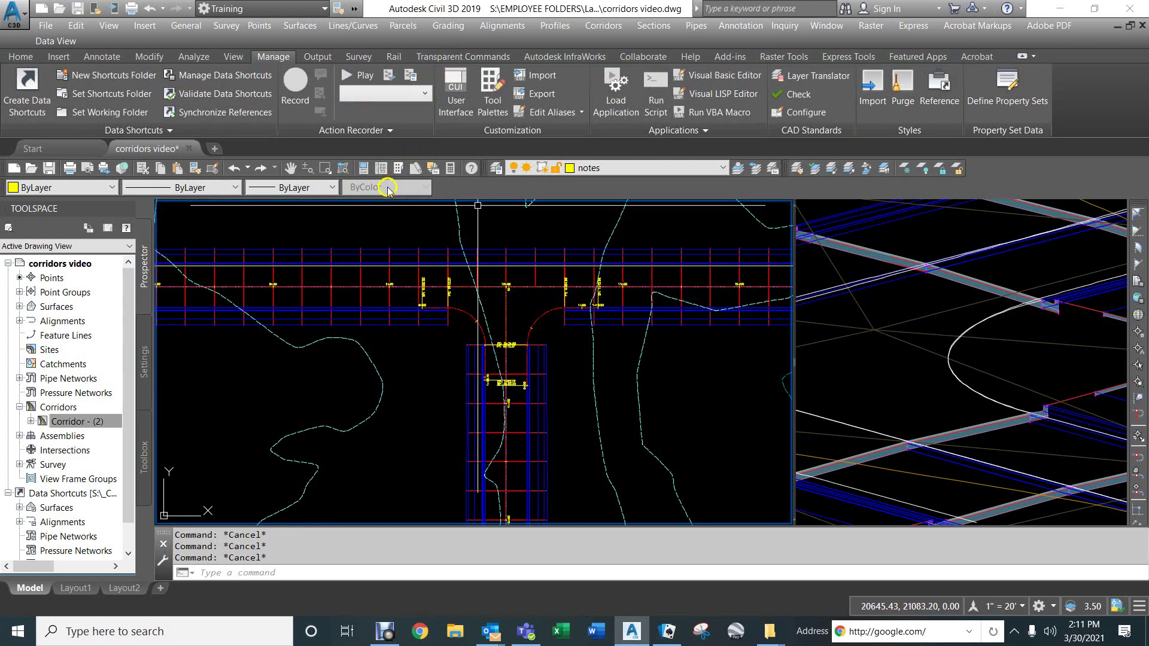
Add a baseline to the road corridor using the return 1 alignment and the Return 1 FG Profile
left_click(442, 248)
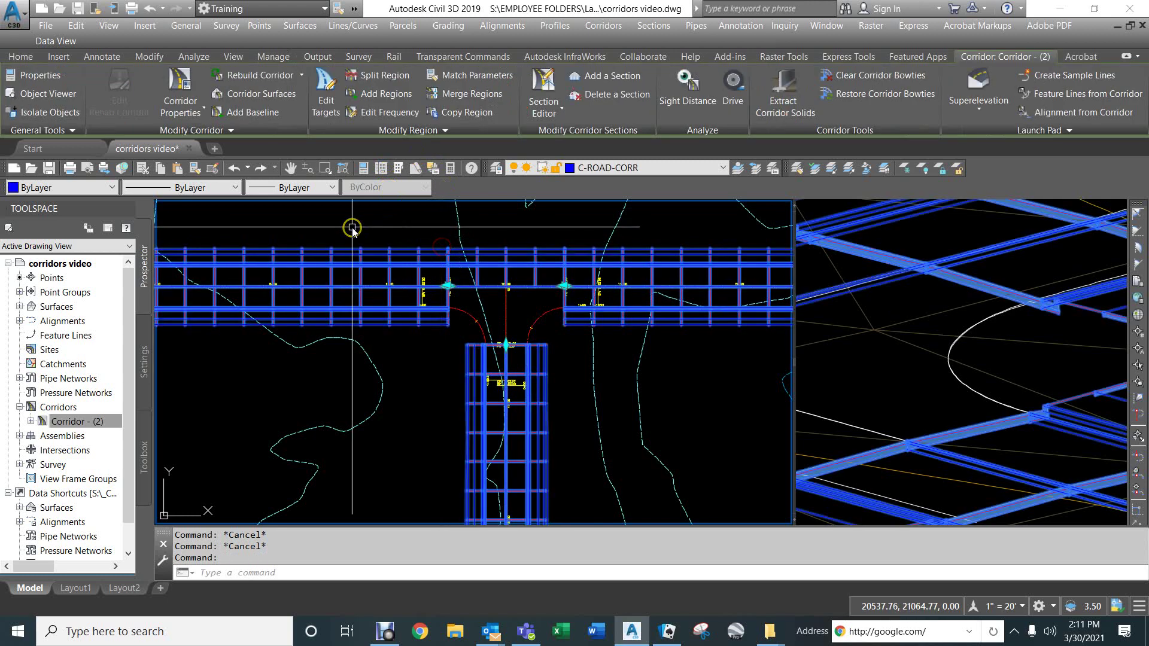
mouse_move(352, 228)
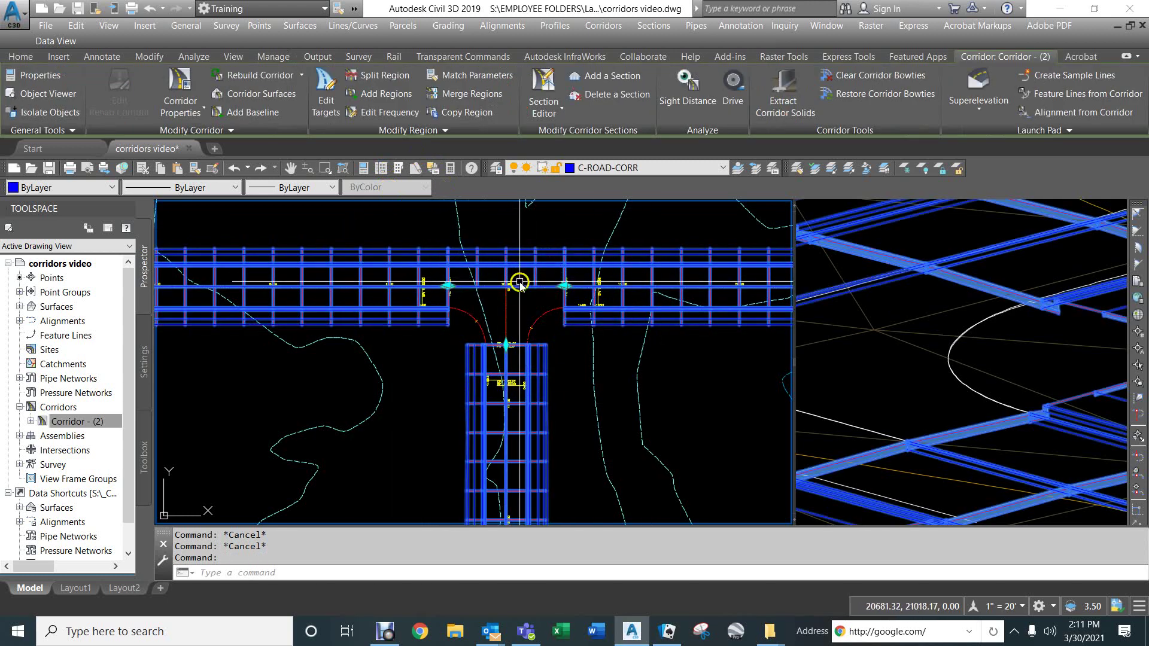
left_click(219, 115)
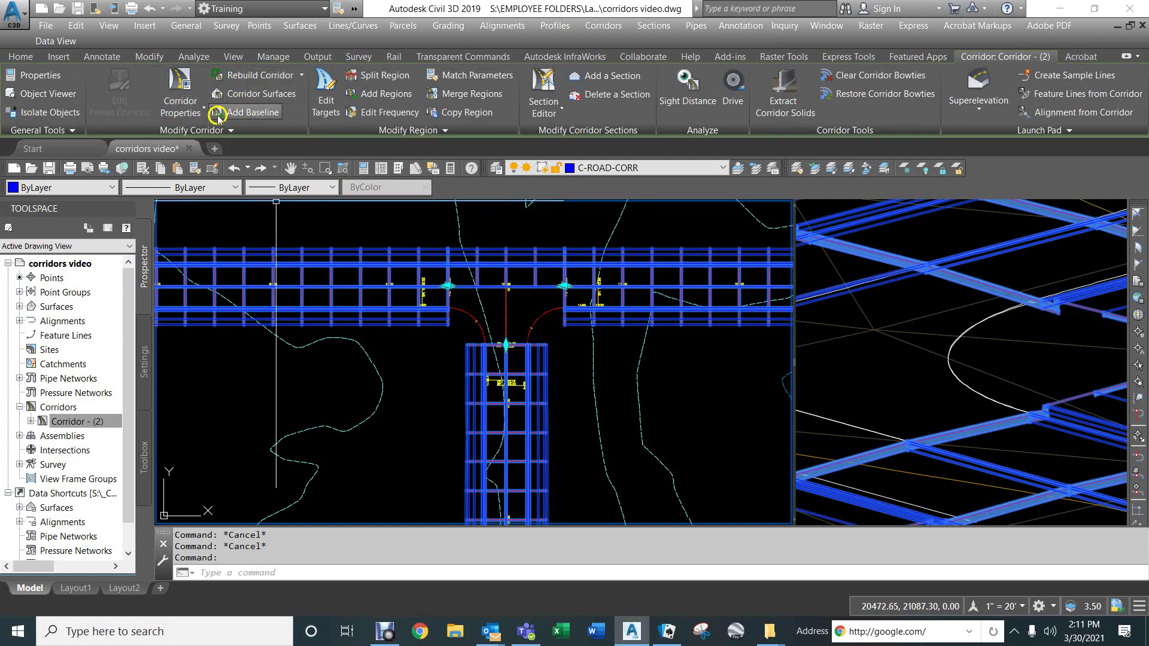
left_click(241, 114)
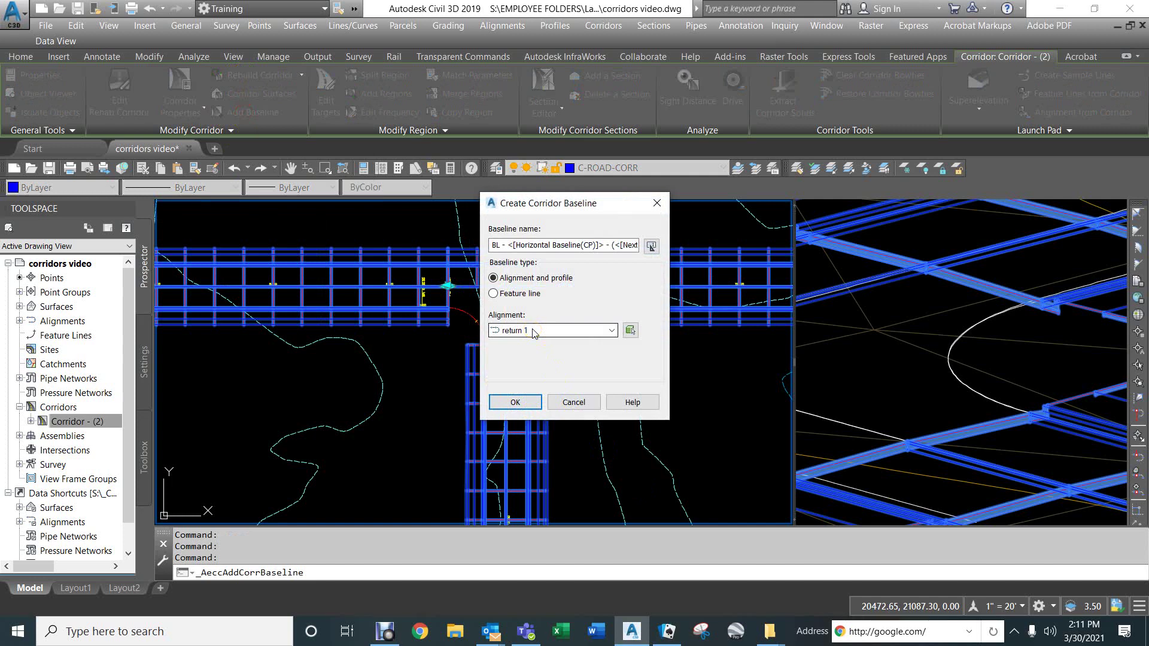
left_click(506, 415)
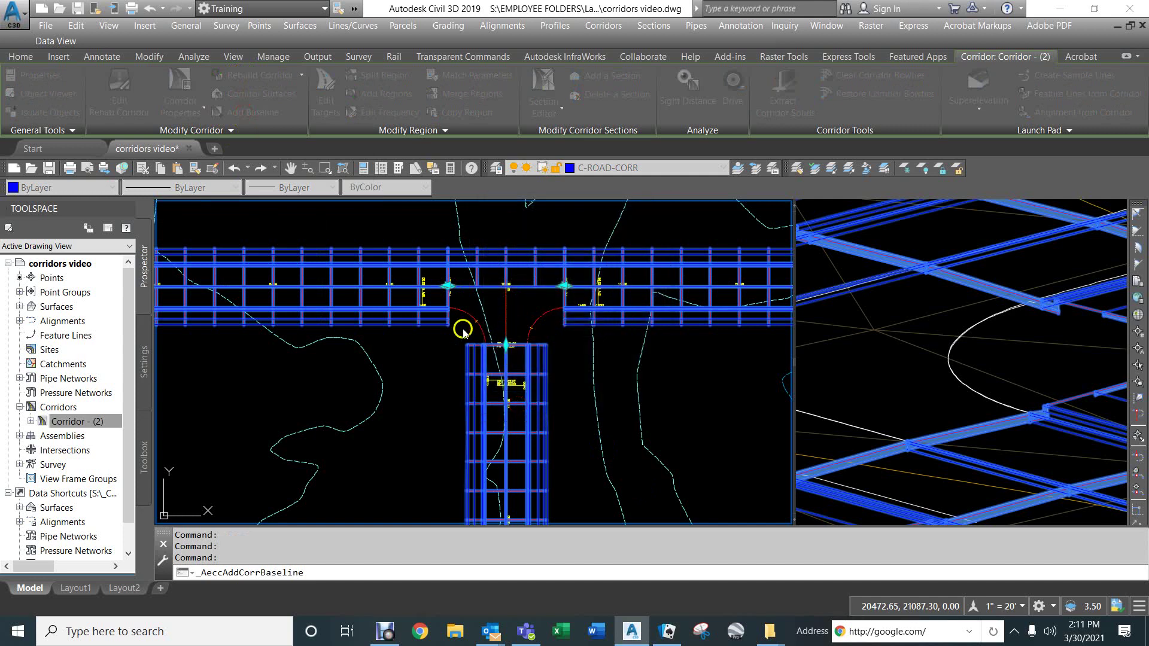
left_click(514, 353)
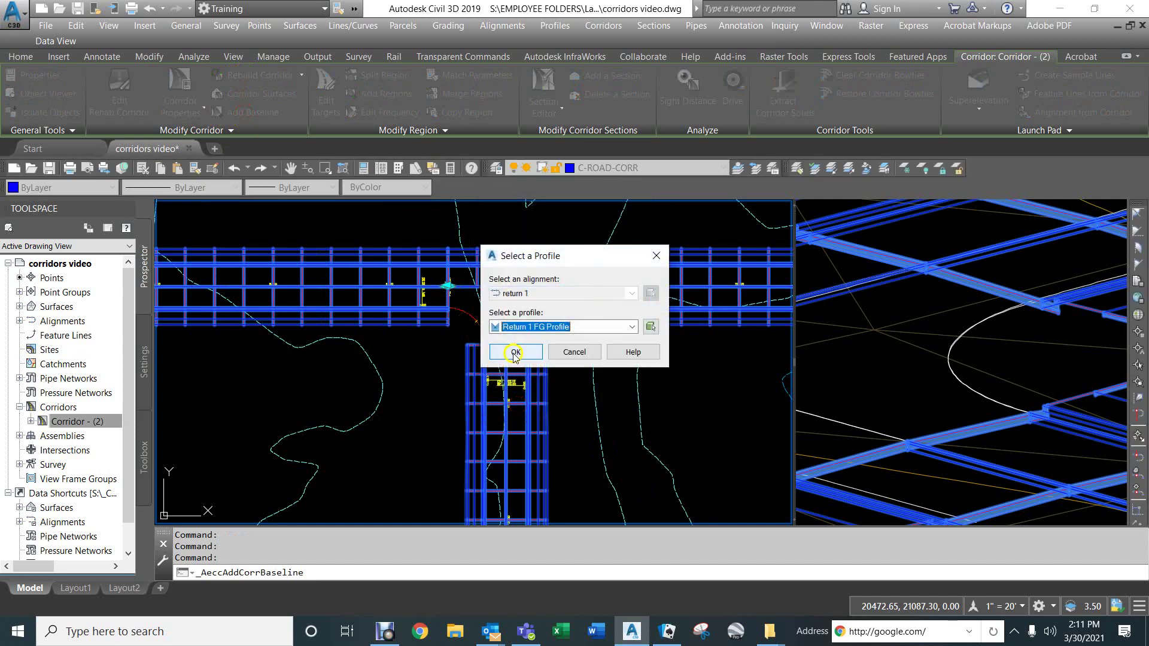
left_click(554, 333)
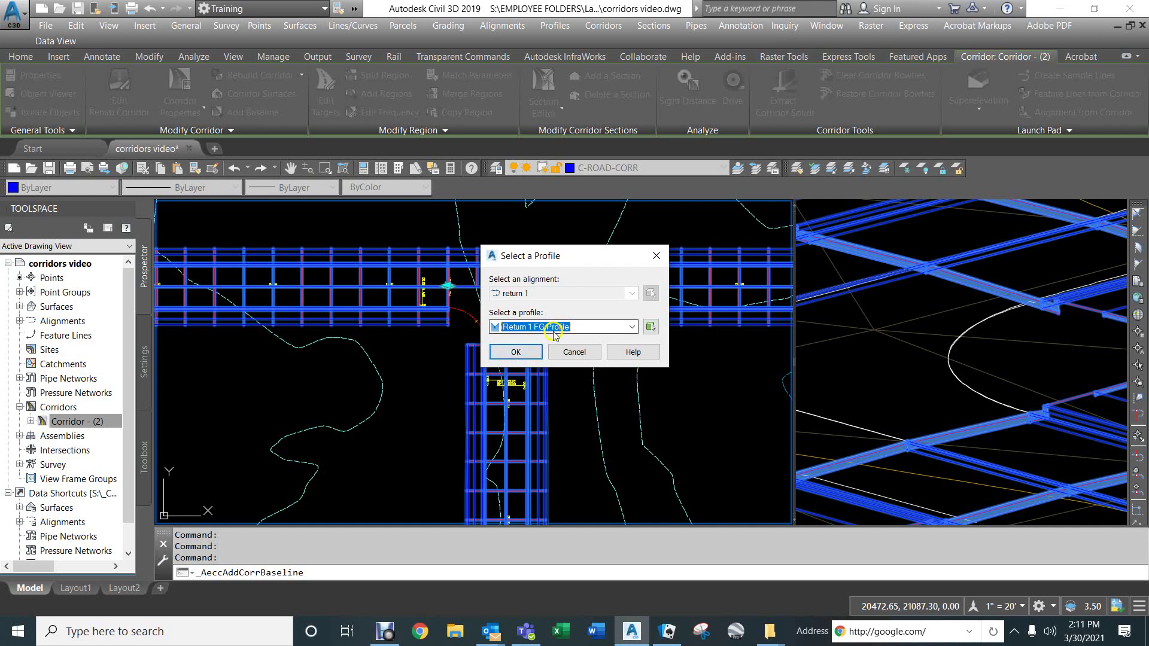
left_click(516, 352)
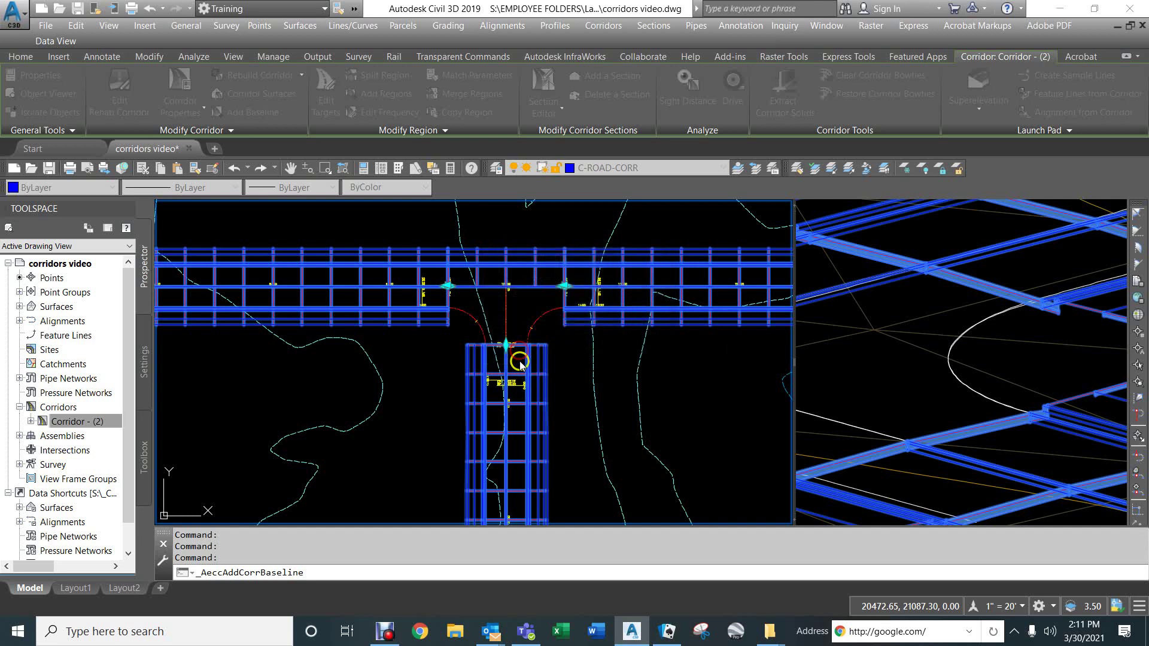
Add another corridor baseline using the Return 2 alignment and the Return 2 FG Profile
left_click(504, 313)
left_click(515, 404)
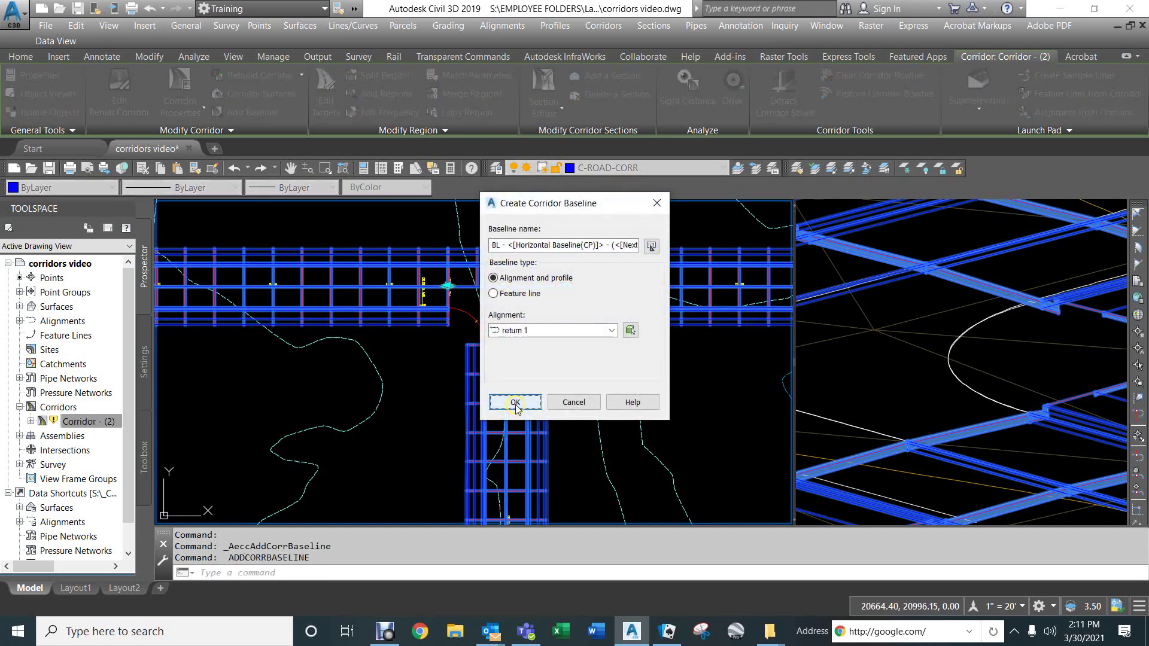
left_click(547, 331)
left_click(526, 354)
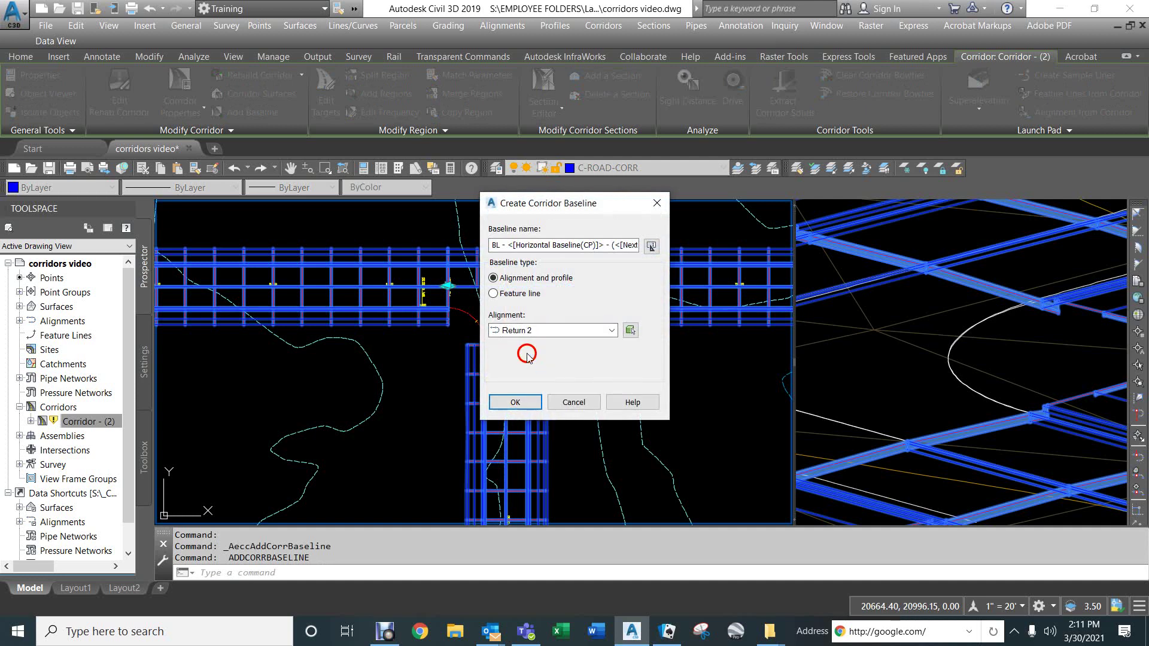
left_click(516, 402)
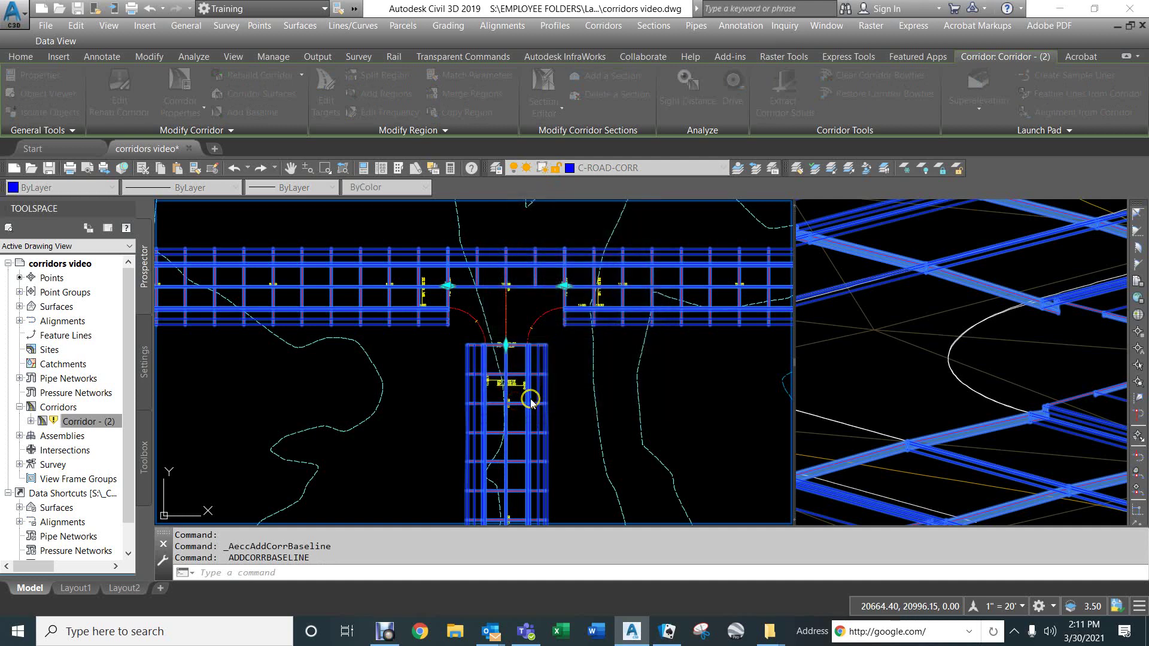
left_click(528, 335)
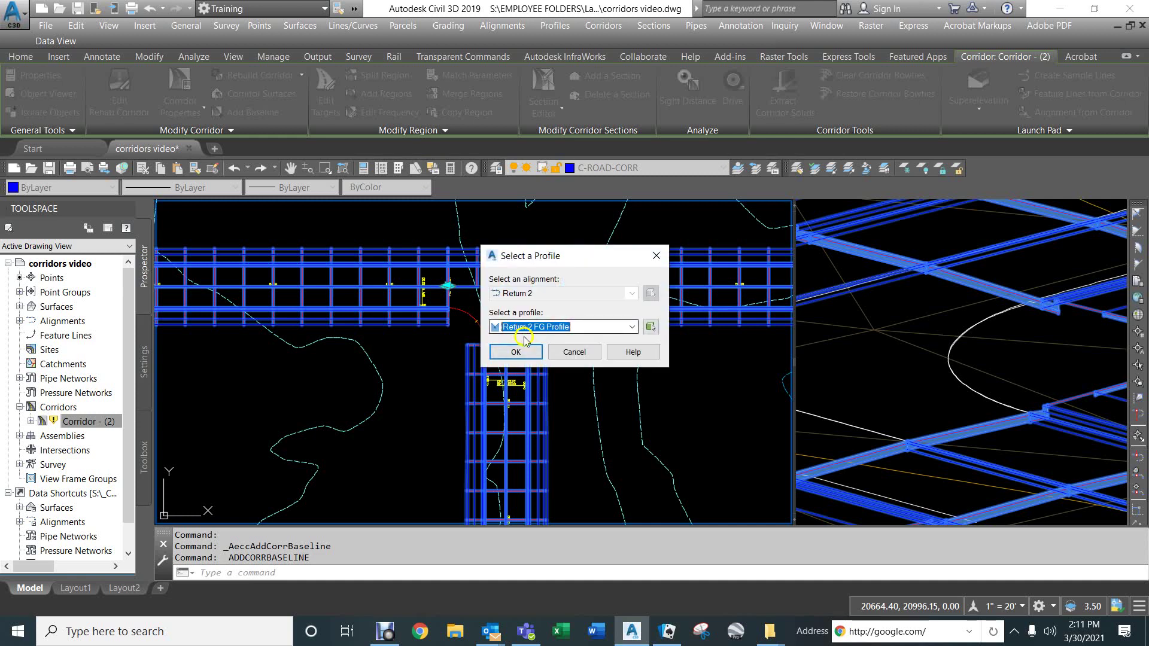
left_click(516, 352)
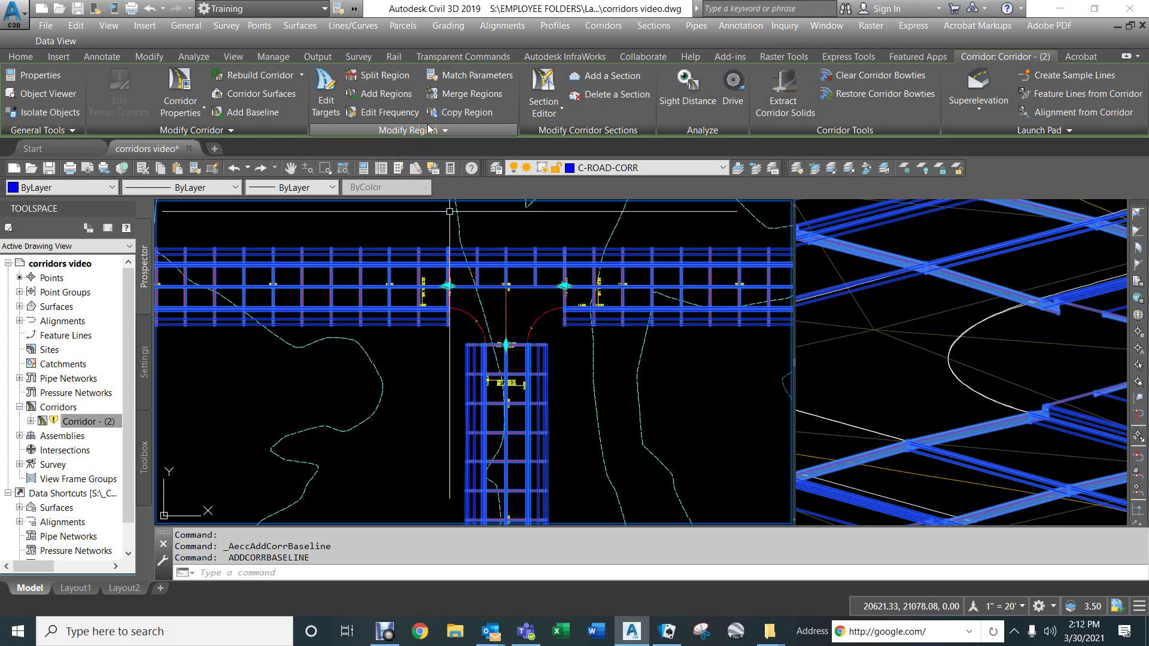
Start a corridor region on the return 1 baseline, snapping its start and end to the curve's endpoints at stations 0+22.01 and 0+72.27
left_click(390, 96)
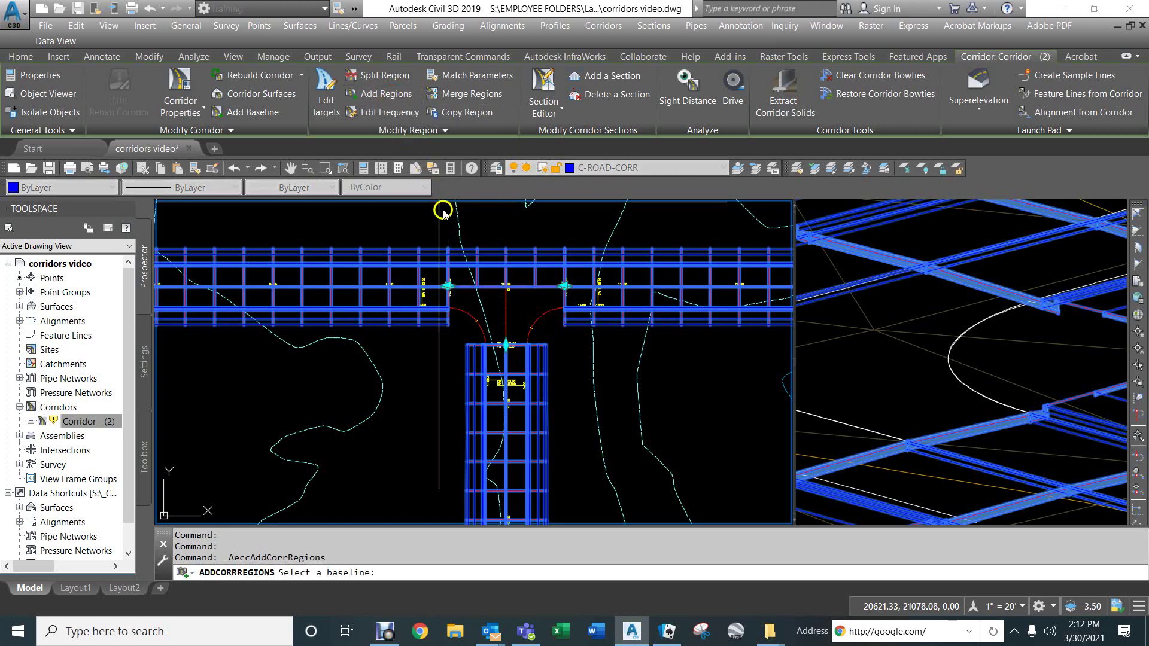
left_click(465, 312)
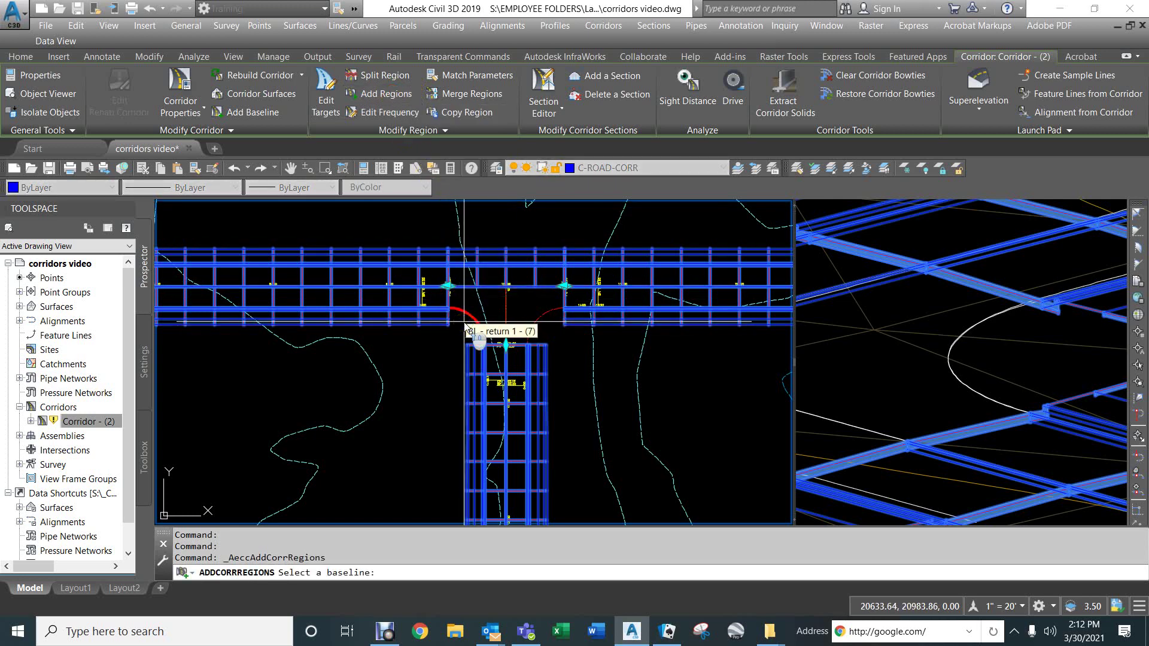
scroll(465, 323, "up", 2)
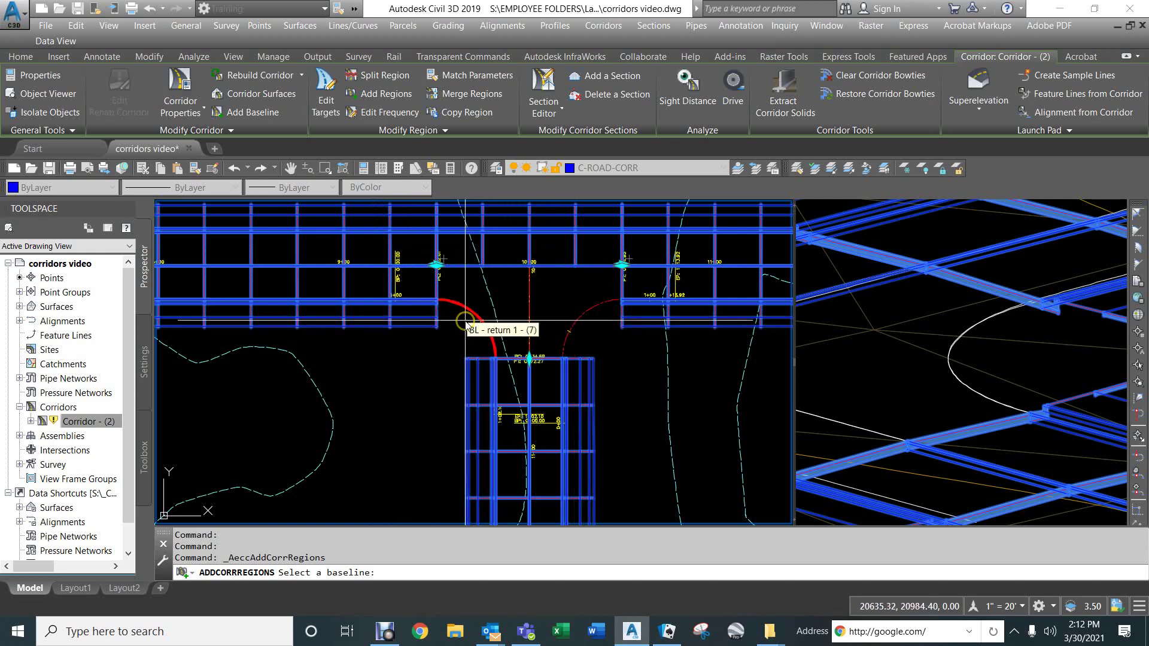
left_click(461, 325)
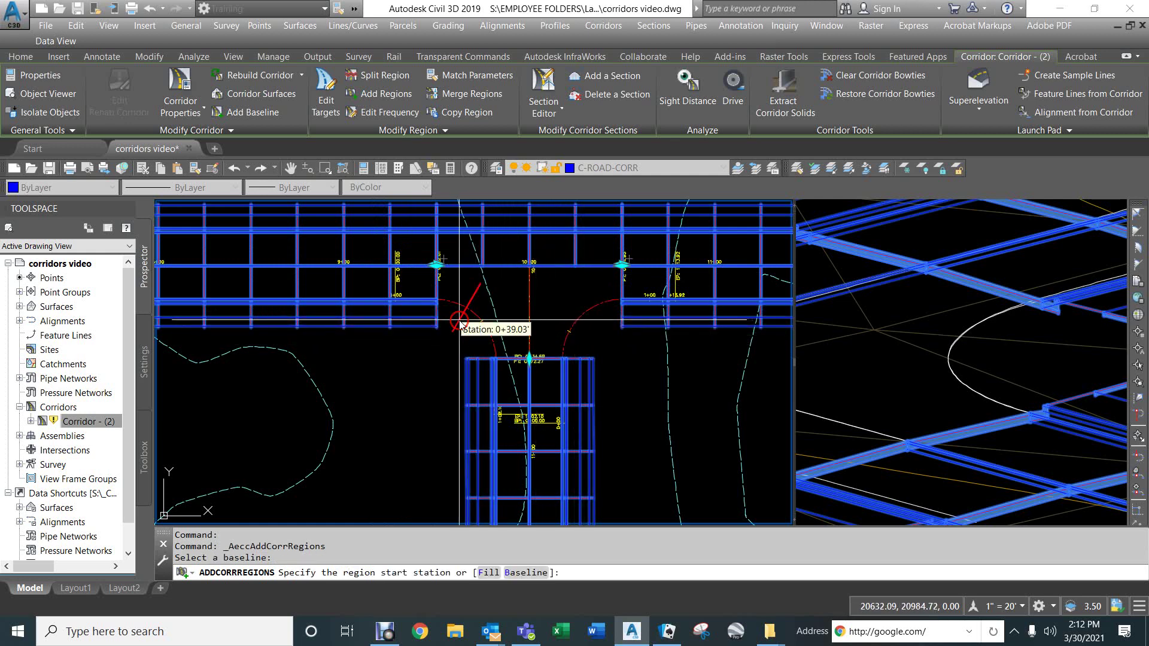
scroll(460, 325, "up", 5)
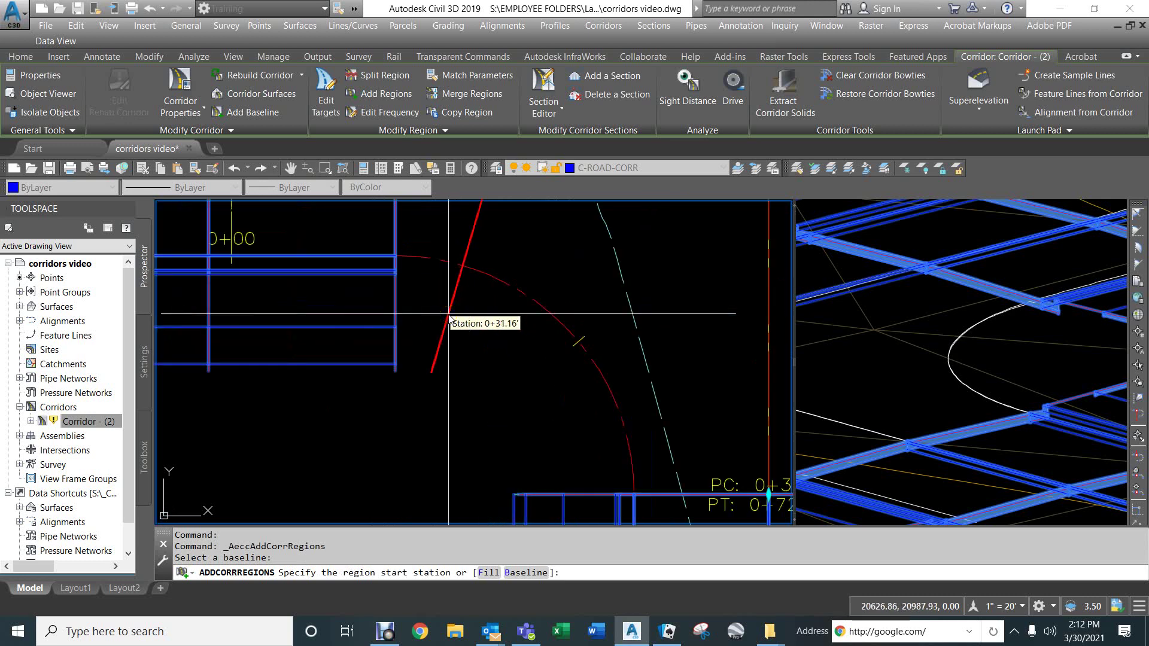
type("end")
key("Return")
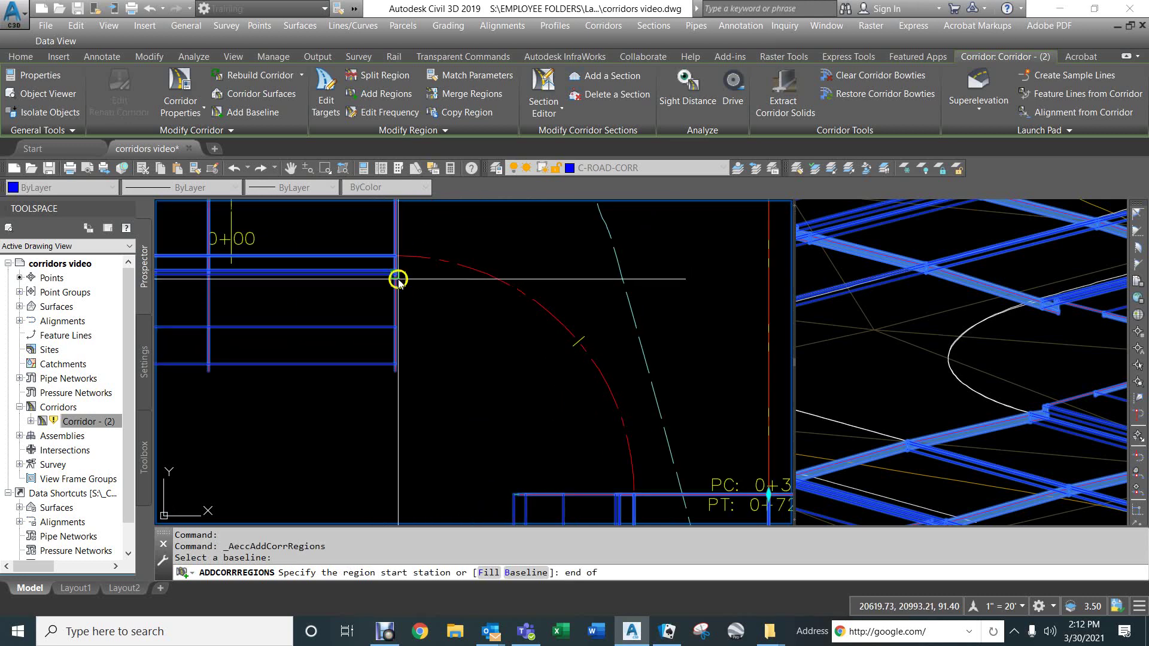
left_click(413, 256)
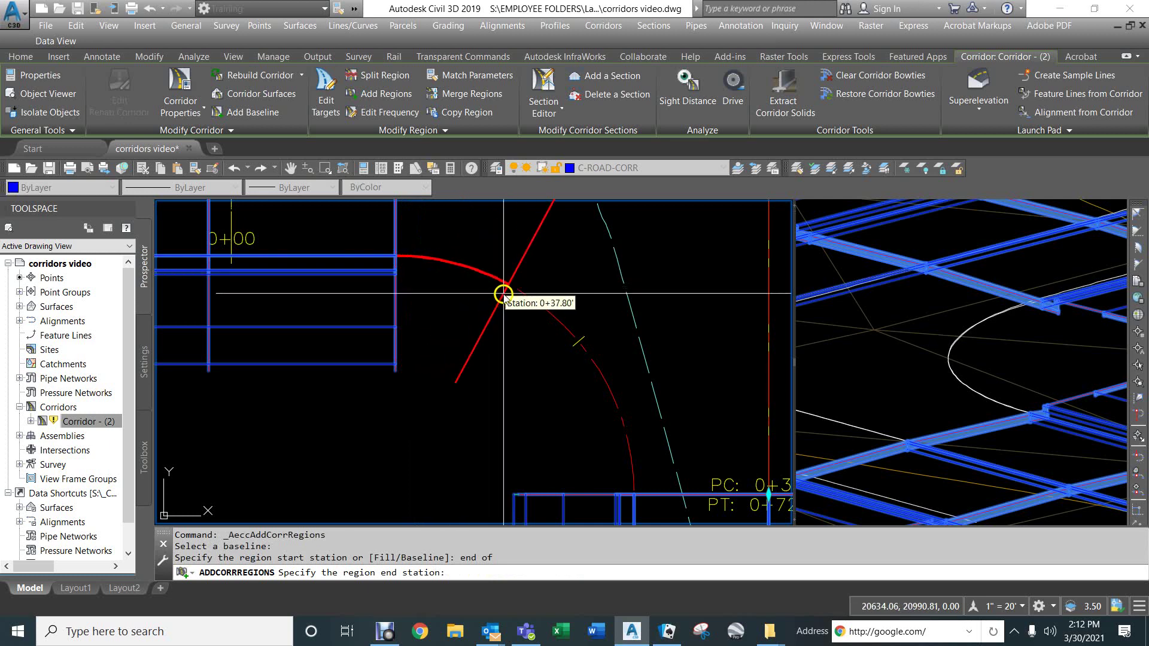
type("end")
key("Return")
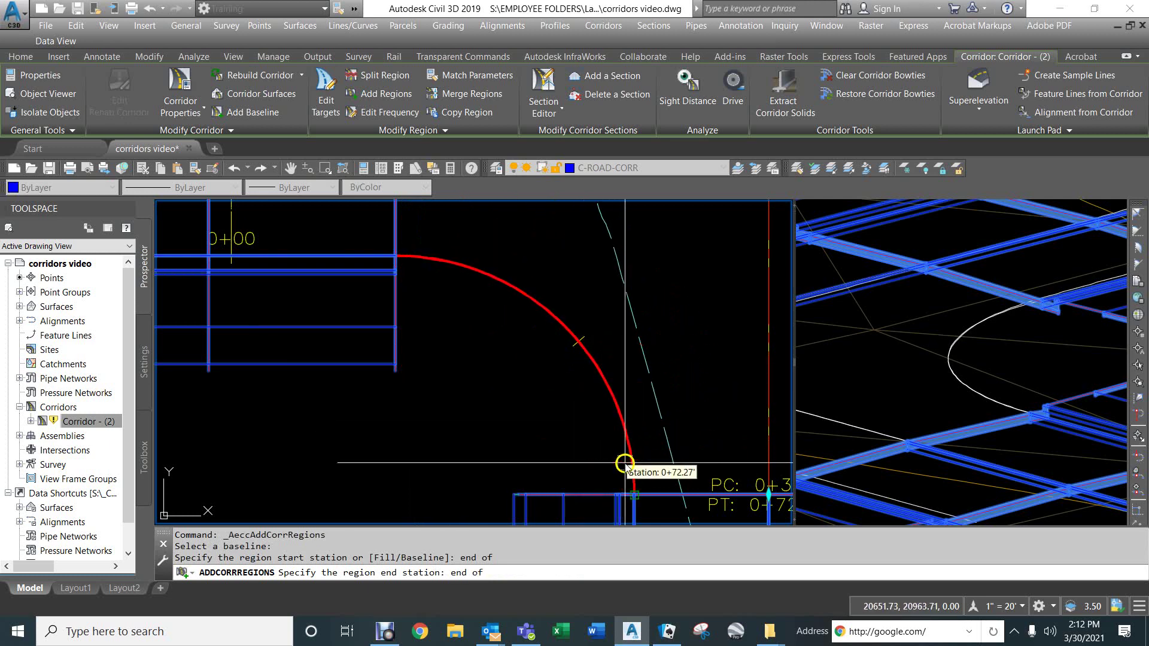
left_click(632, 467)
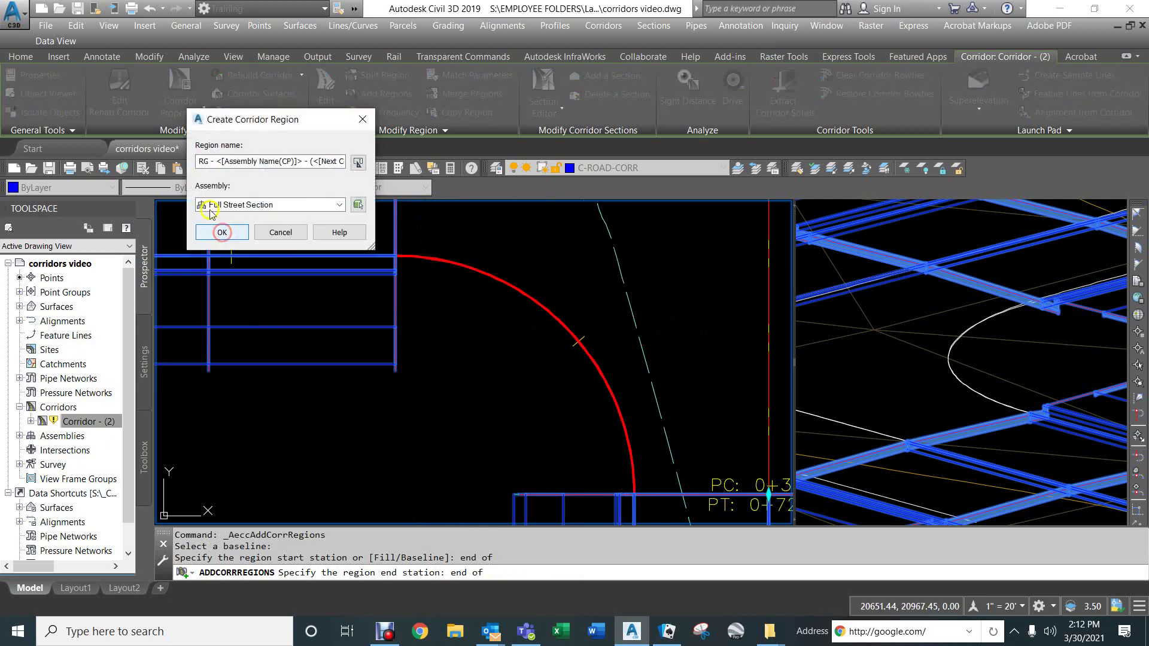
Assign the Return assembly to the new region, accept its target mapping without targets, dismiss the event list and finish adding regions
left_click(271, 205)
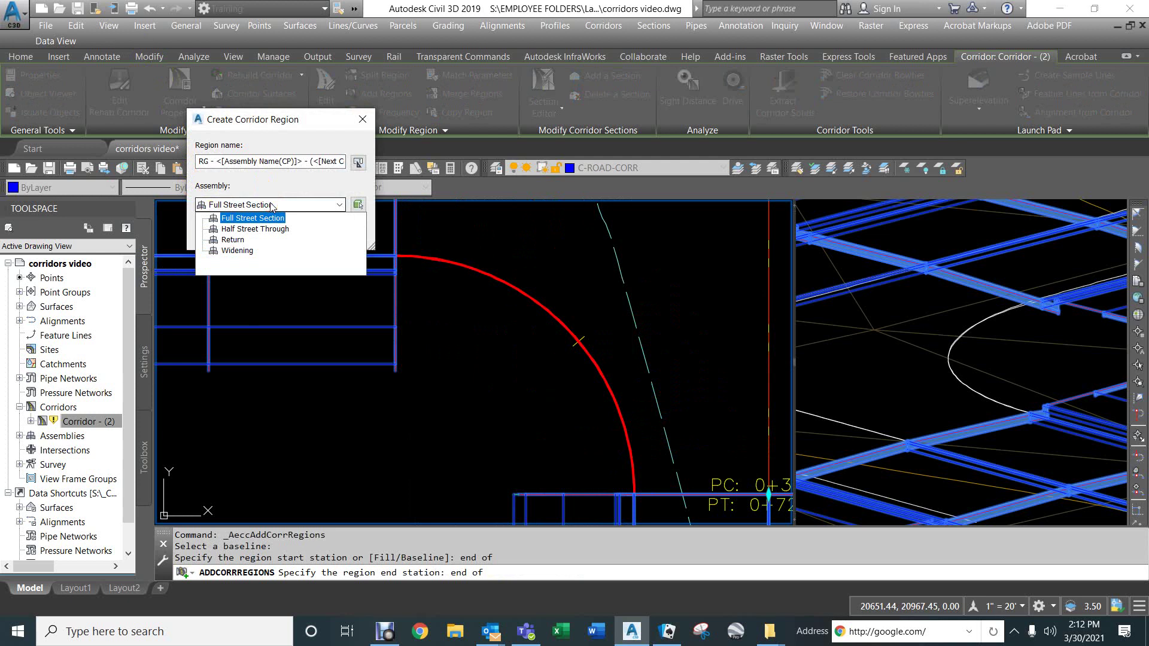
left_click(235, 240)
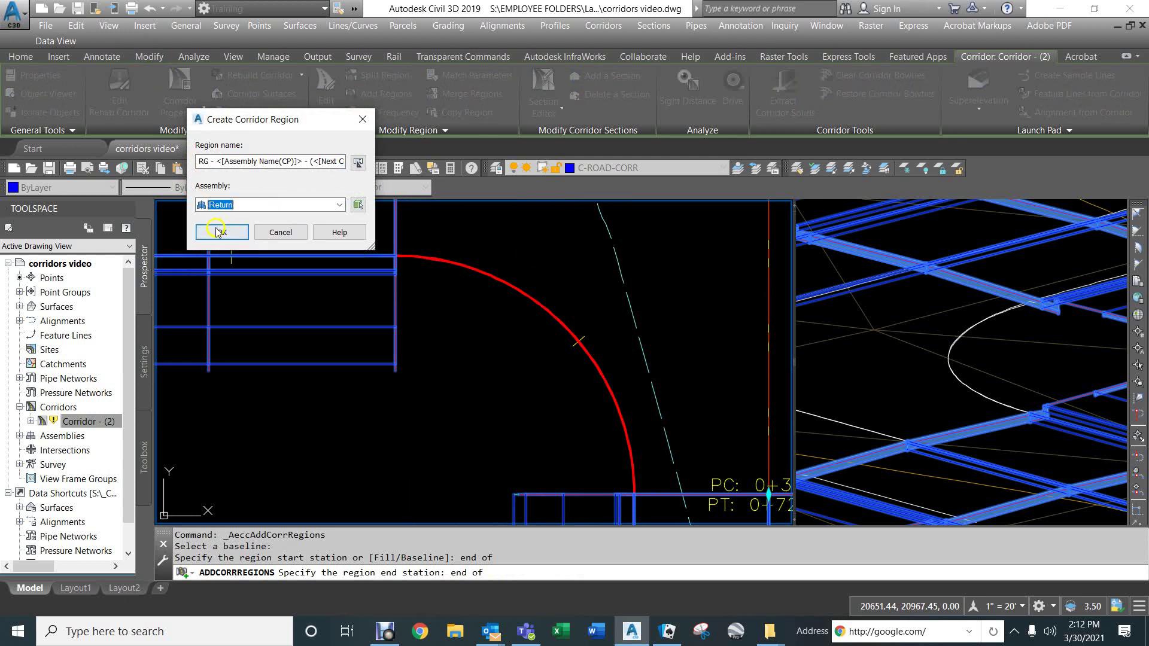
left_click(220, 232)
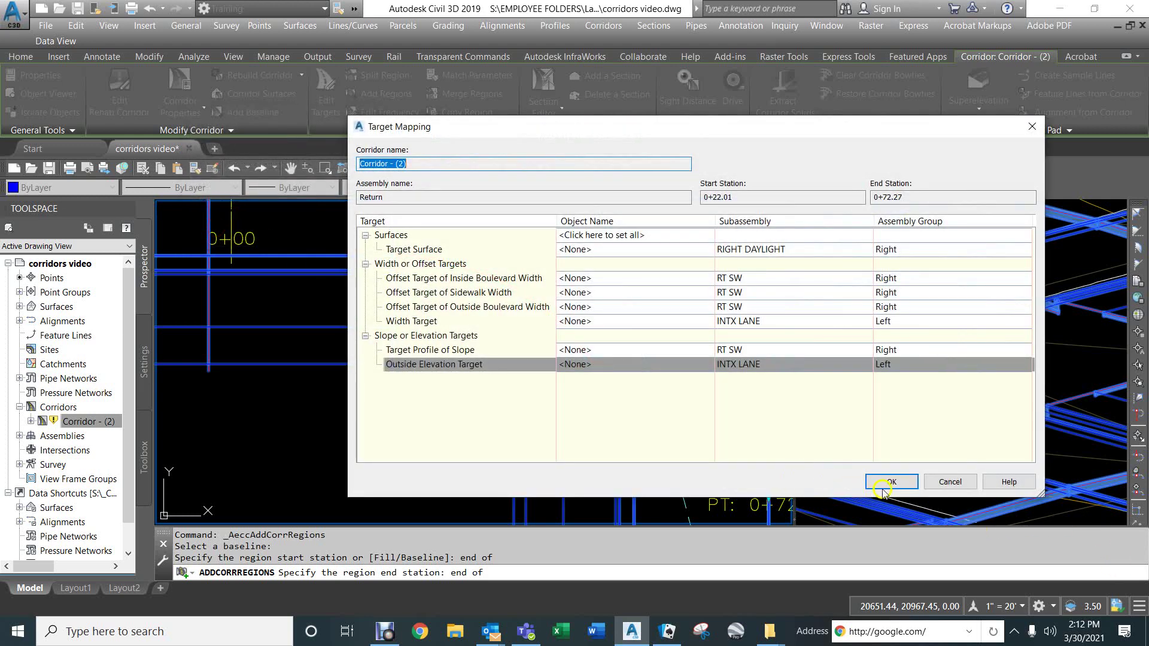
left_click(883, 488)
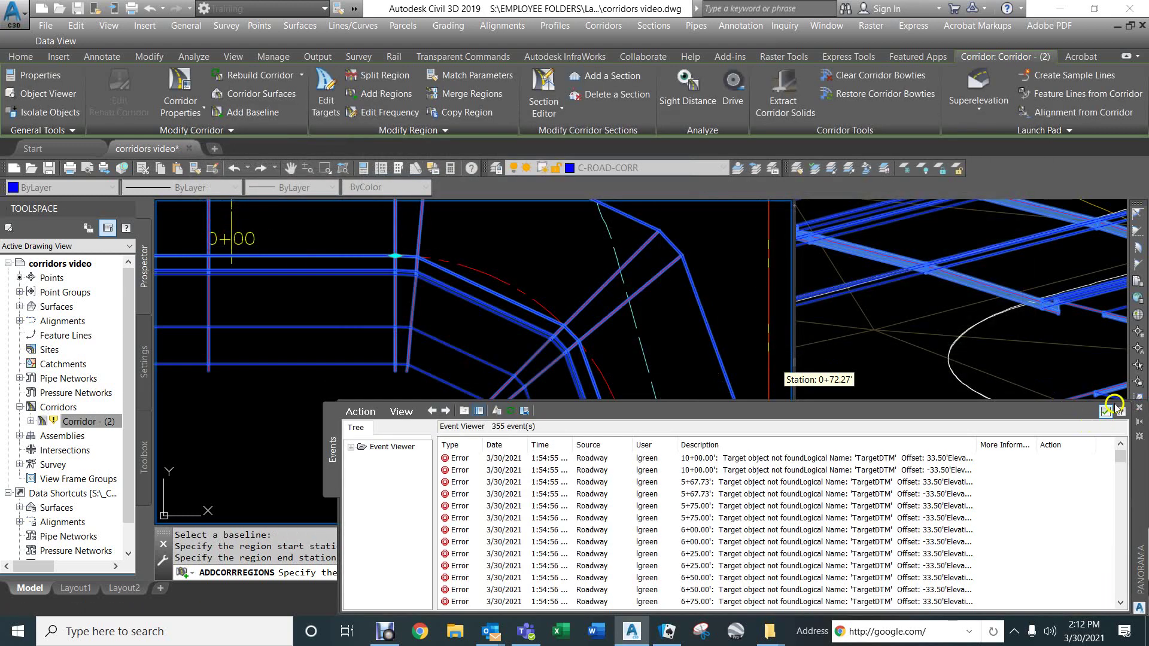
left_click(1104, 414)
scroll(514, 345, "down", 3)
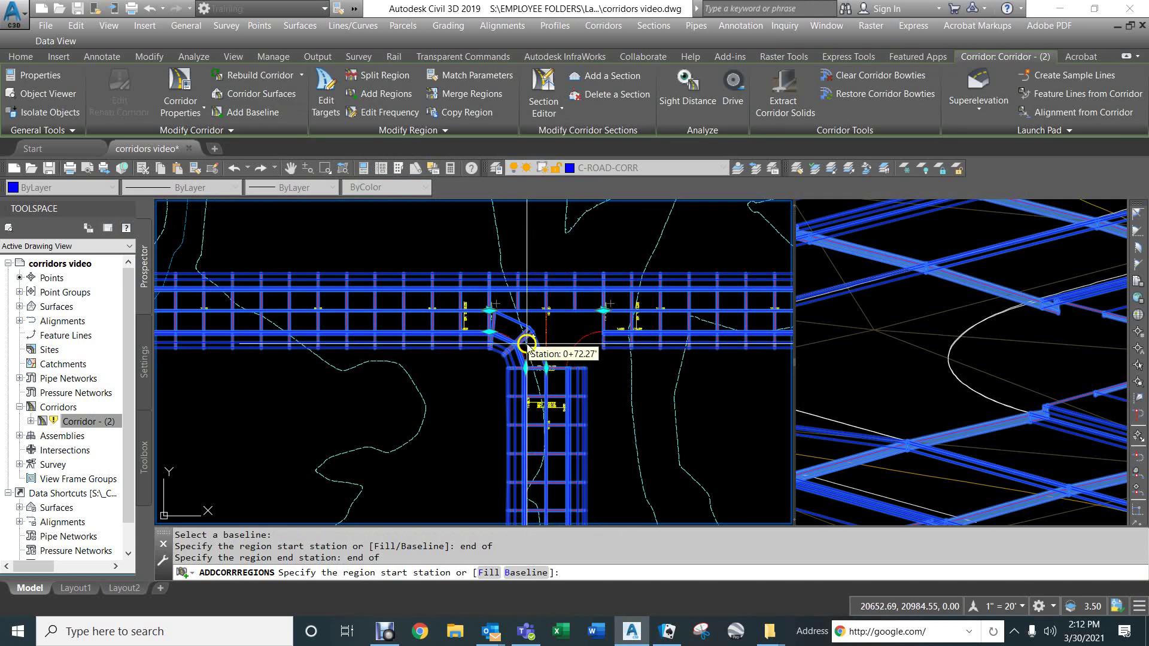
scroll(527, 344, "up", 3)
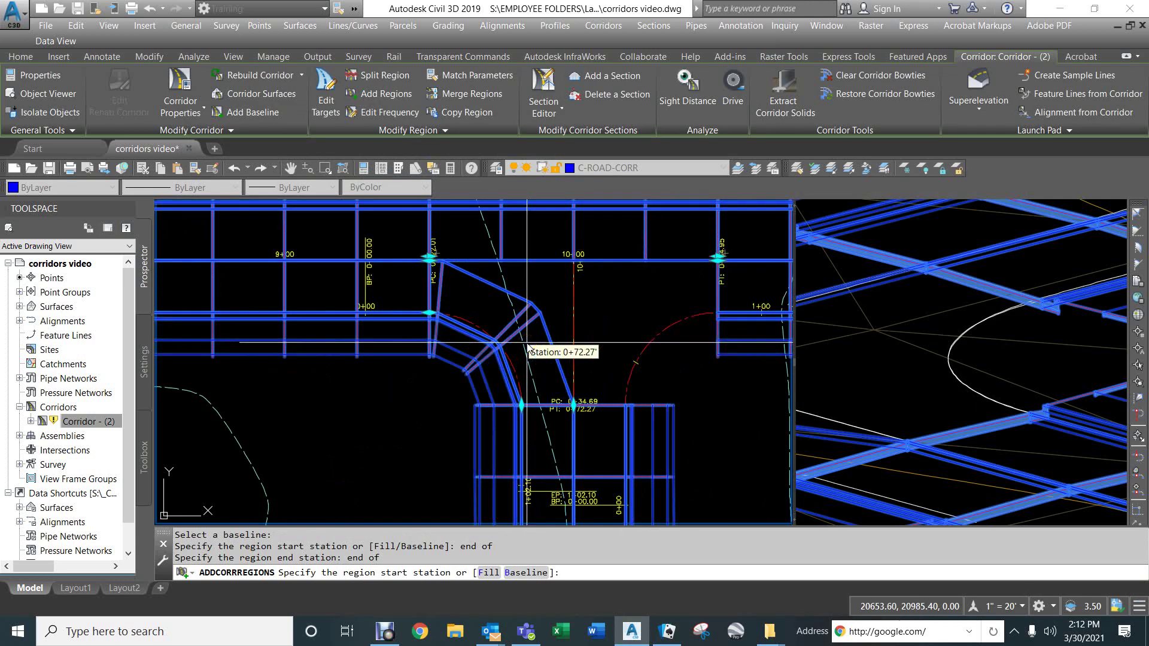
key("Return")
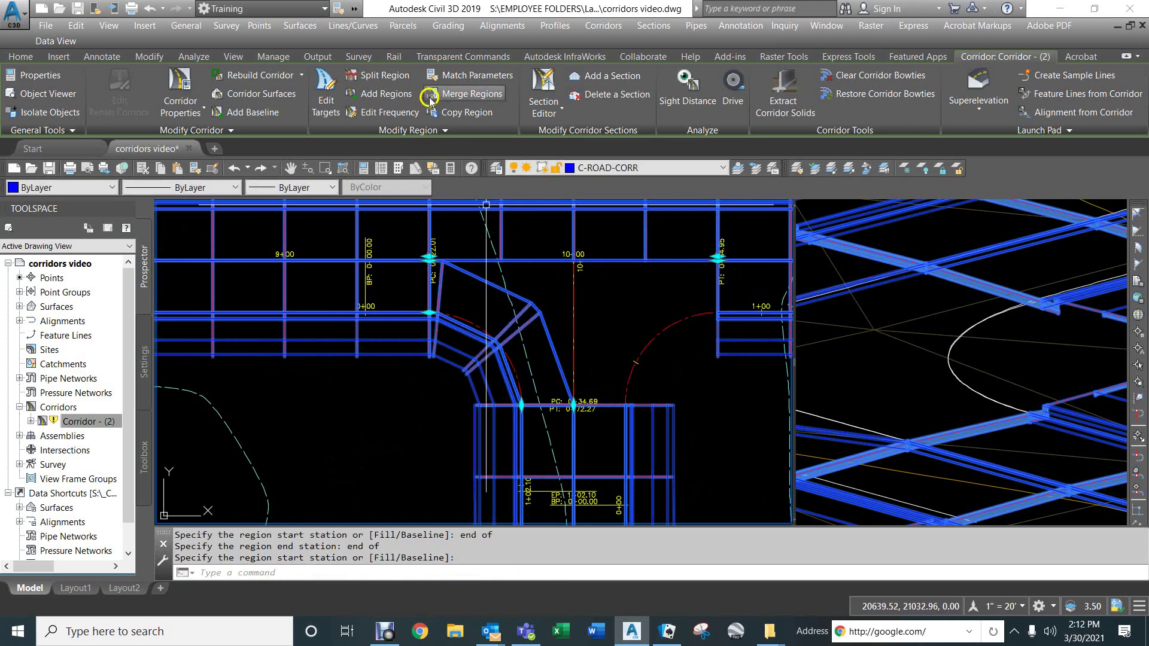
Set the assembly frequency's curve increment to 2.00' for the return 1 region and finish editing frequencies
left_click(383, 114)
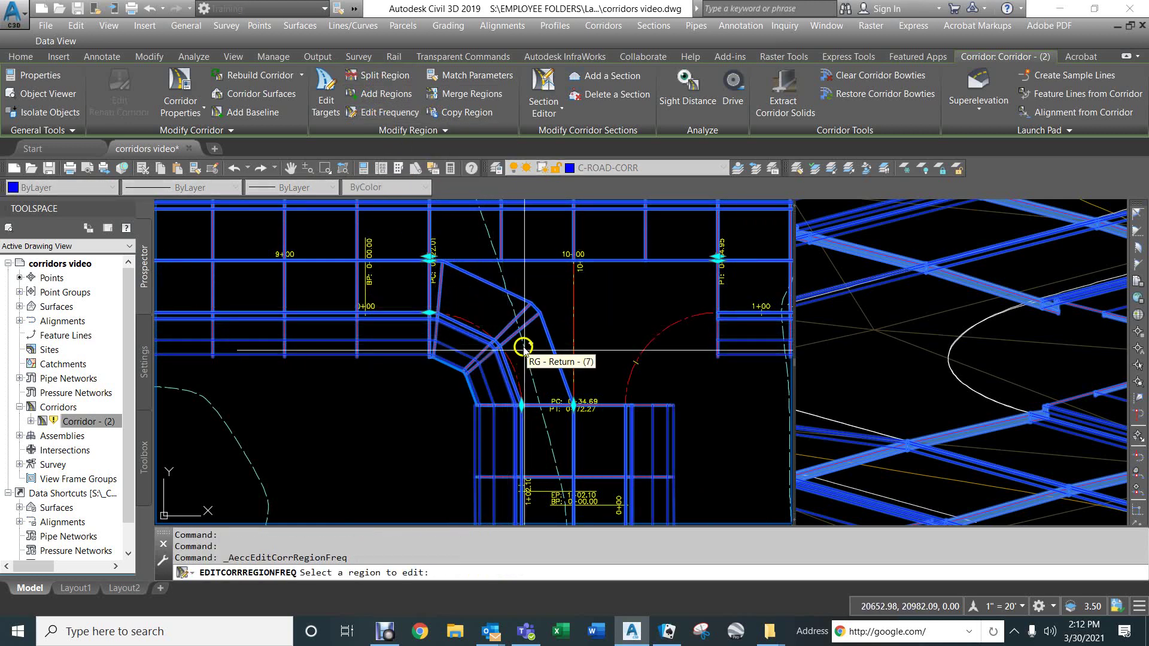
left_click(498, 317)
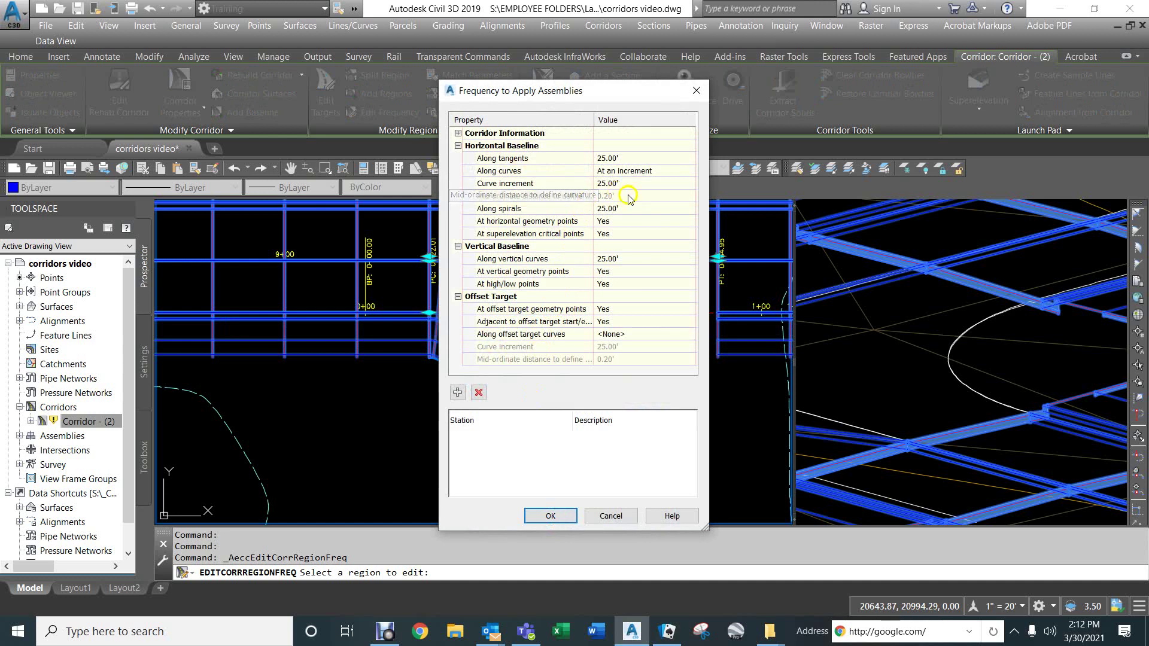
type("2")
key("Return")
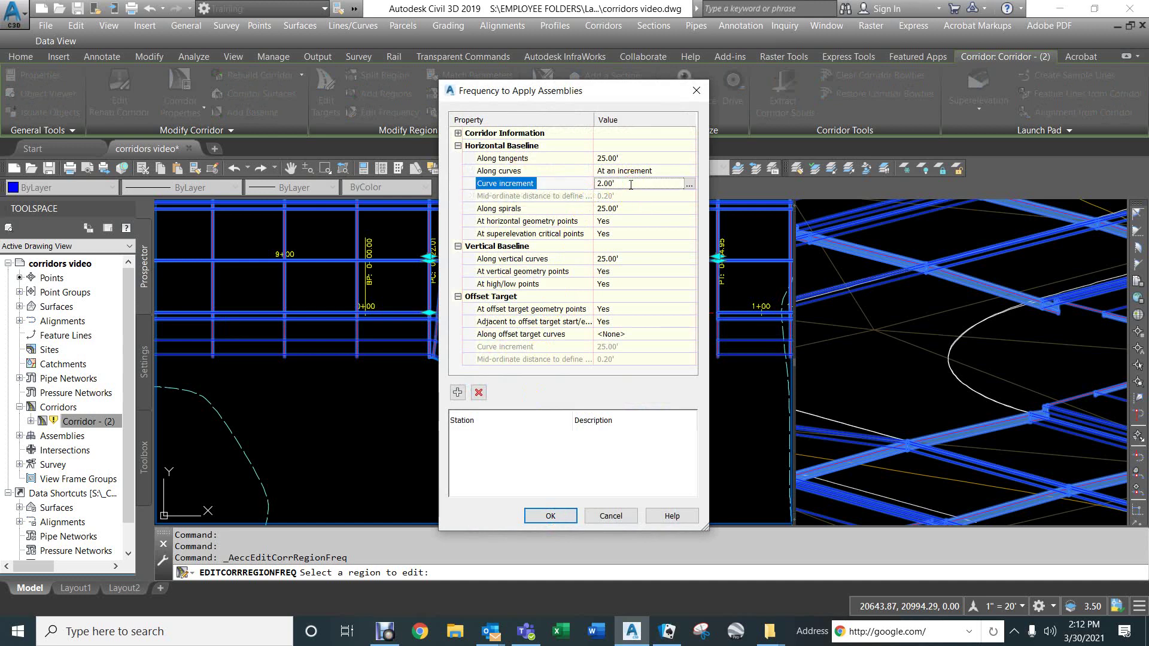
left_click(550, 515)
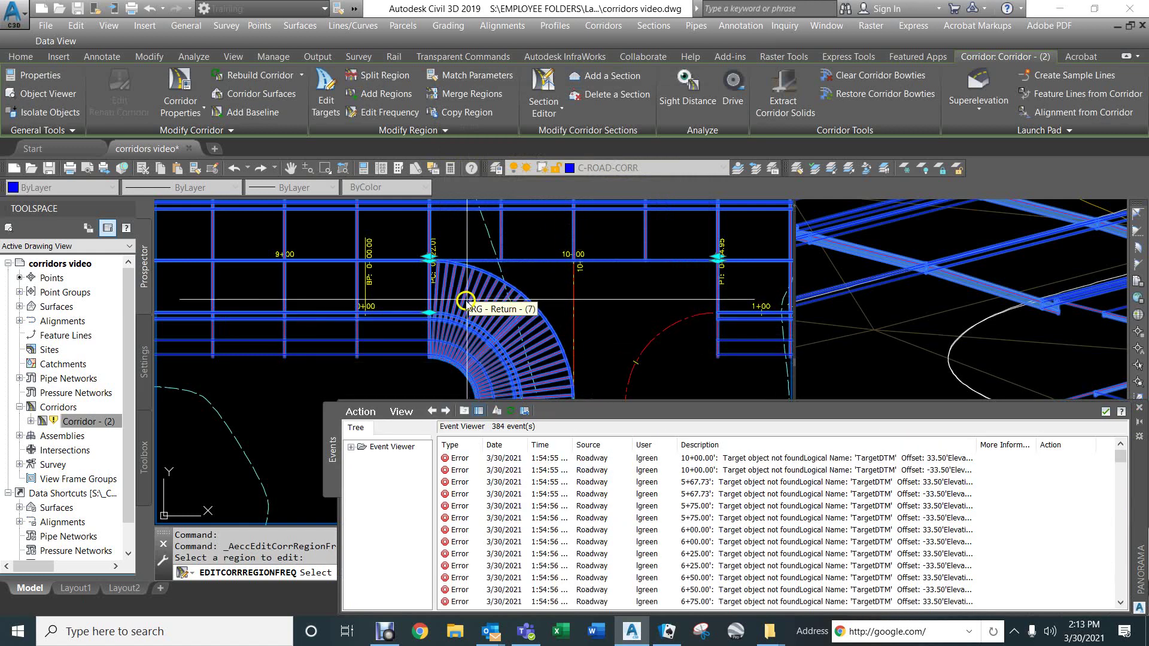
key("Return")
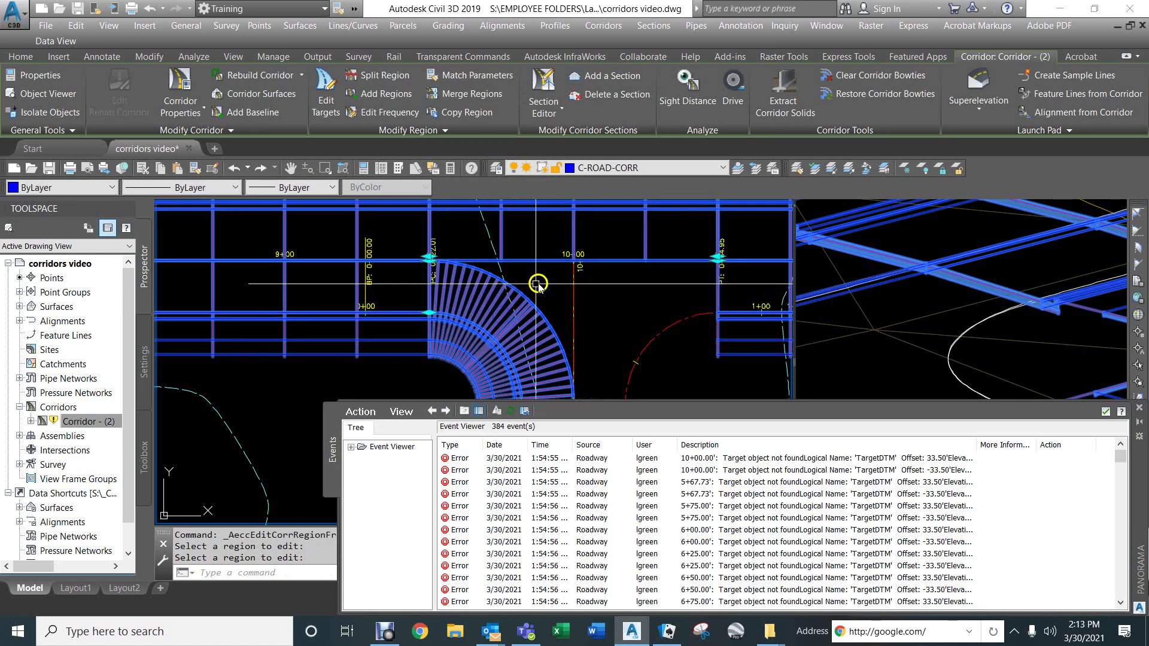
Edit the return 1 region's targets, dismissing the event list and setting OG1 as the surface target
scroll(539, 282, "down", 4)
scroll(540, 290, "up", 4)
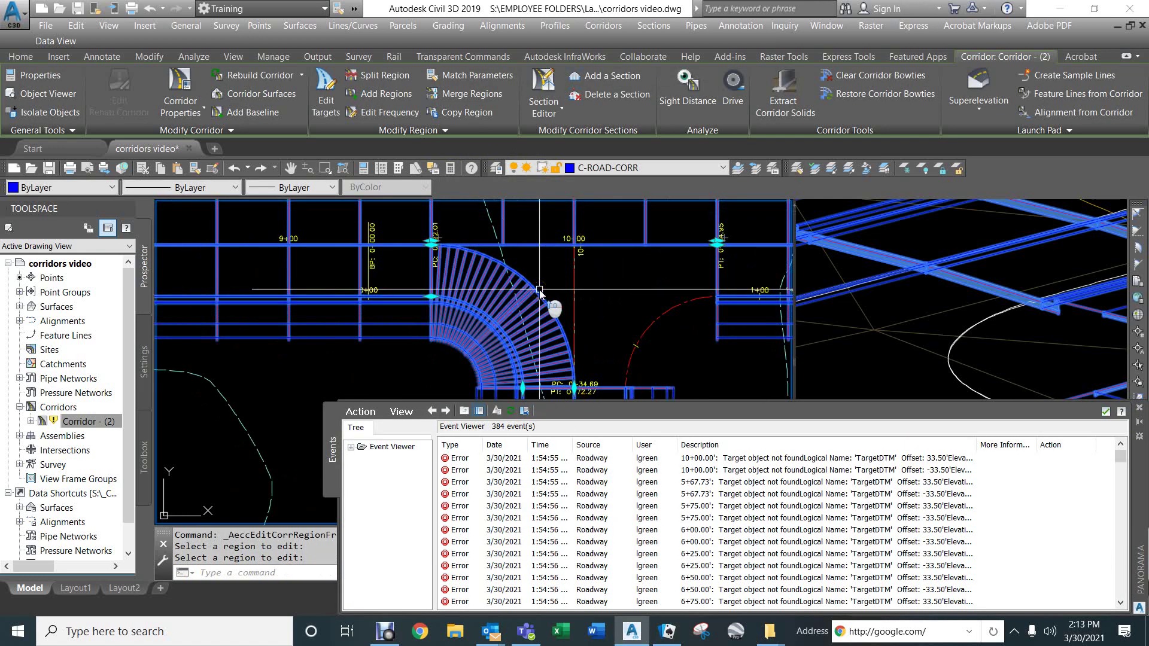
left_click(493, 294)
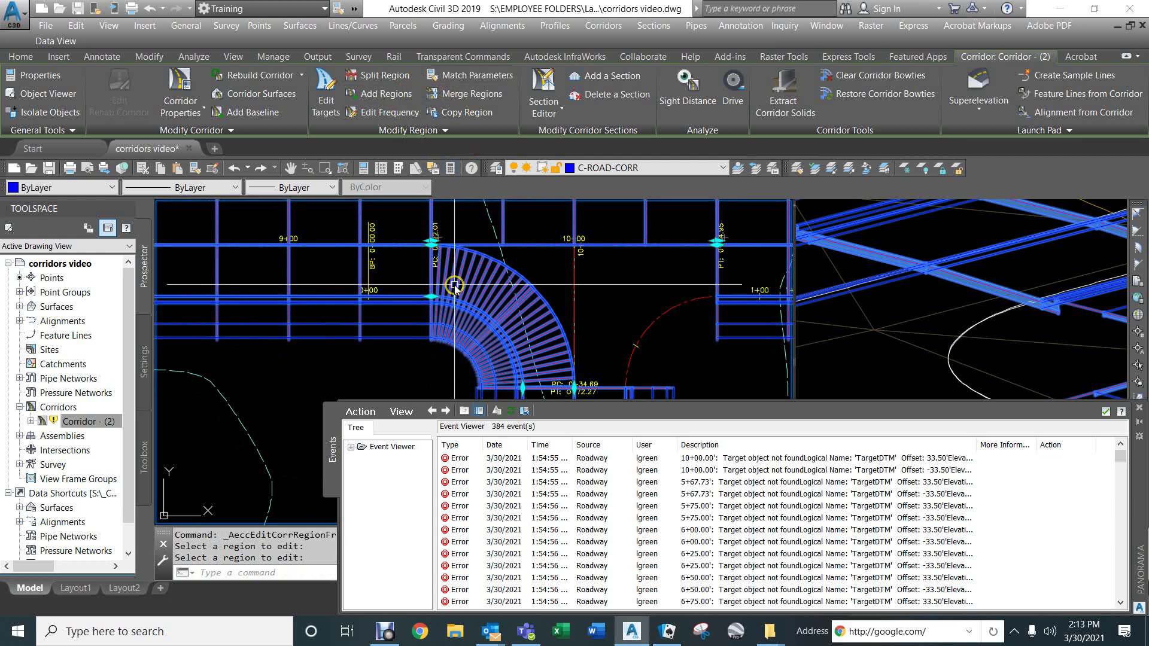
left_click(326, 96)
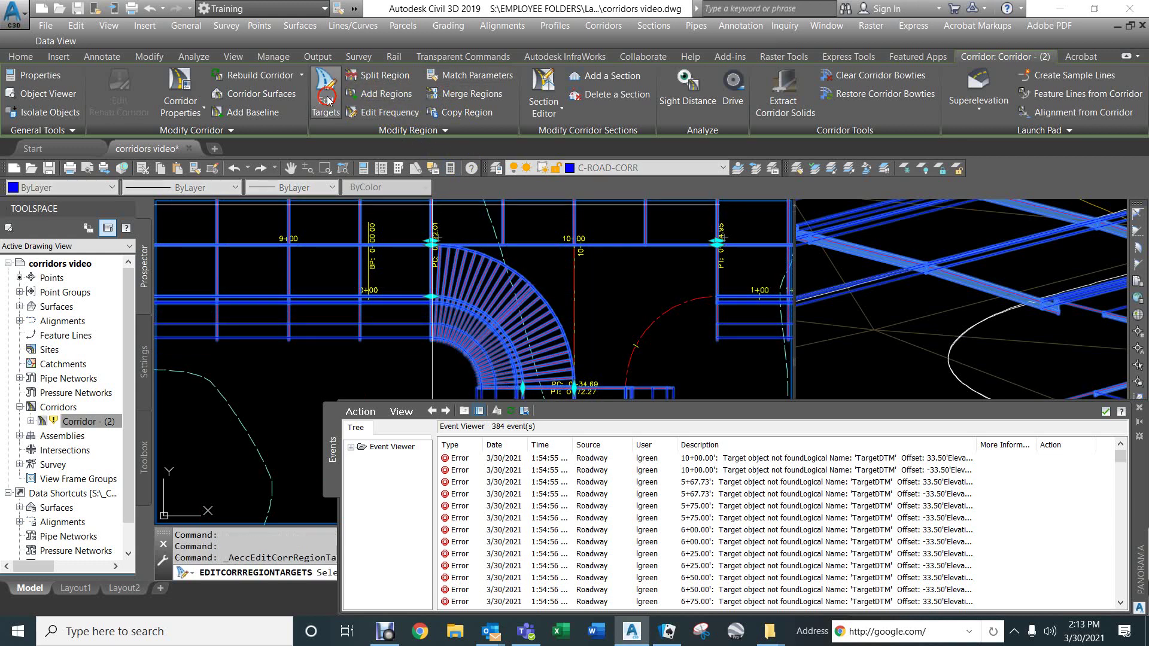
left_click(486, 288)
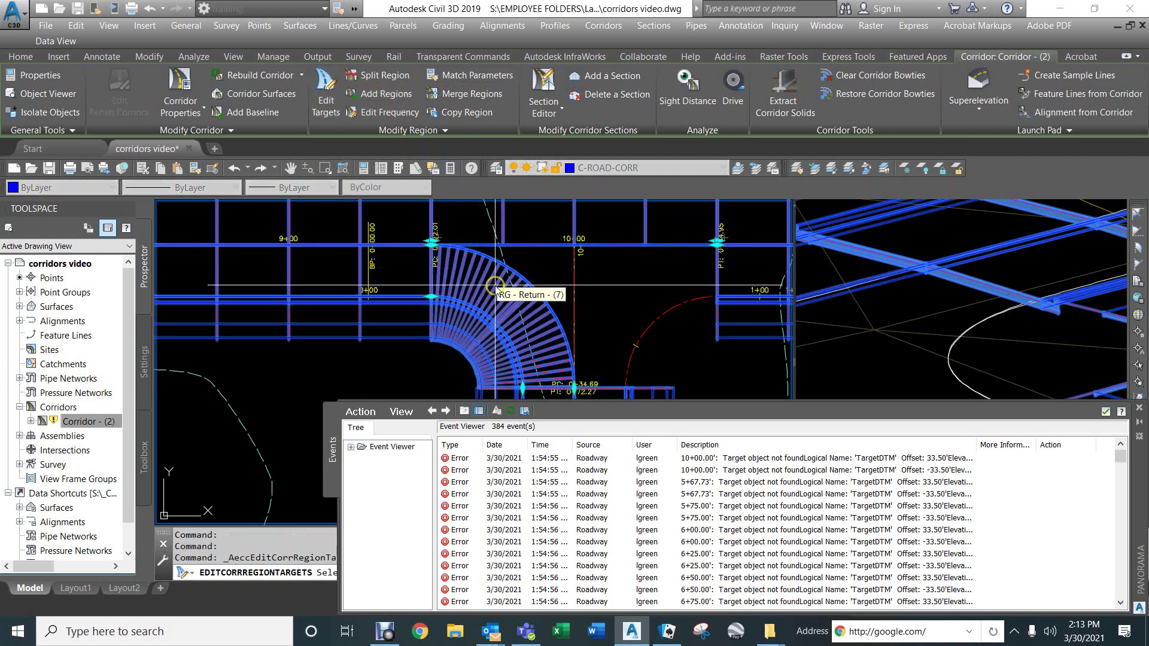
left_click(1103, 412)
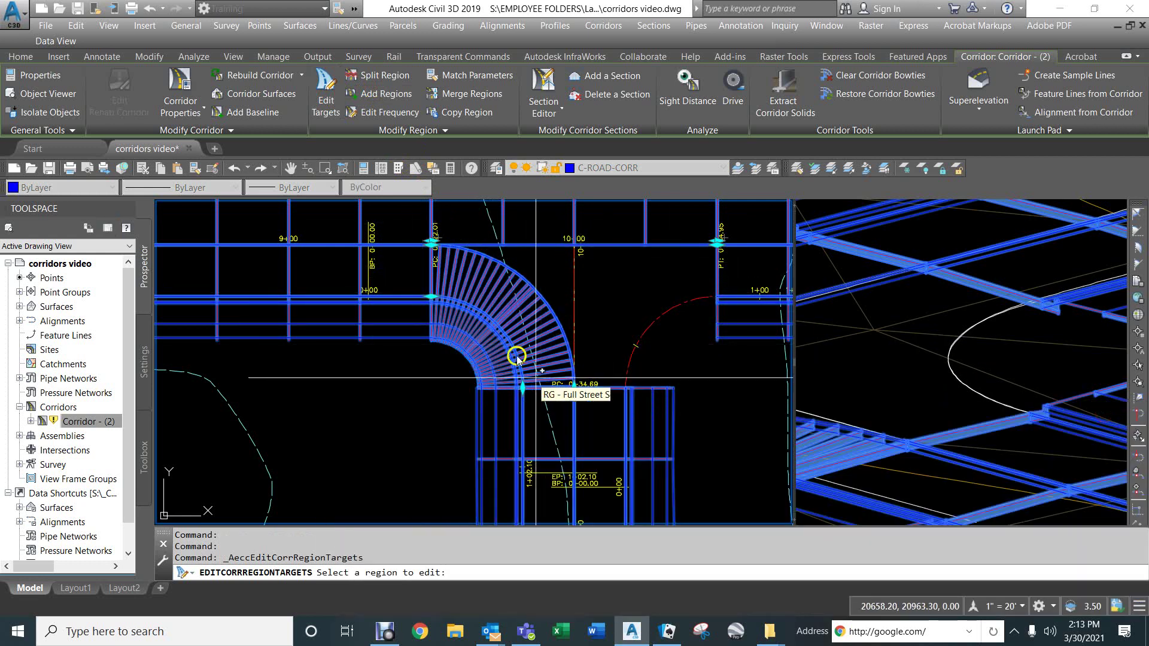
left_click(498, 297)
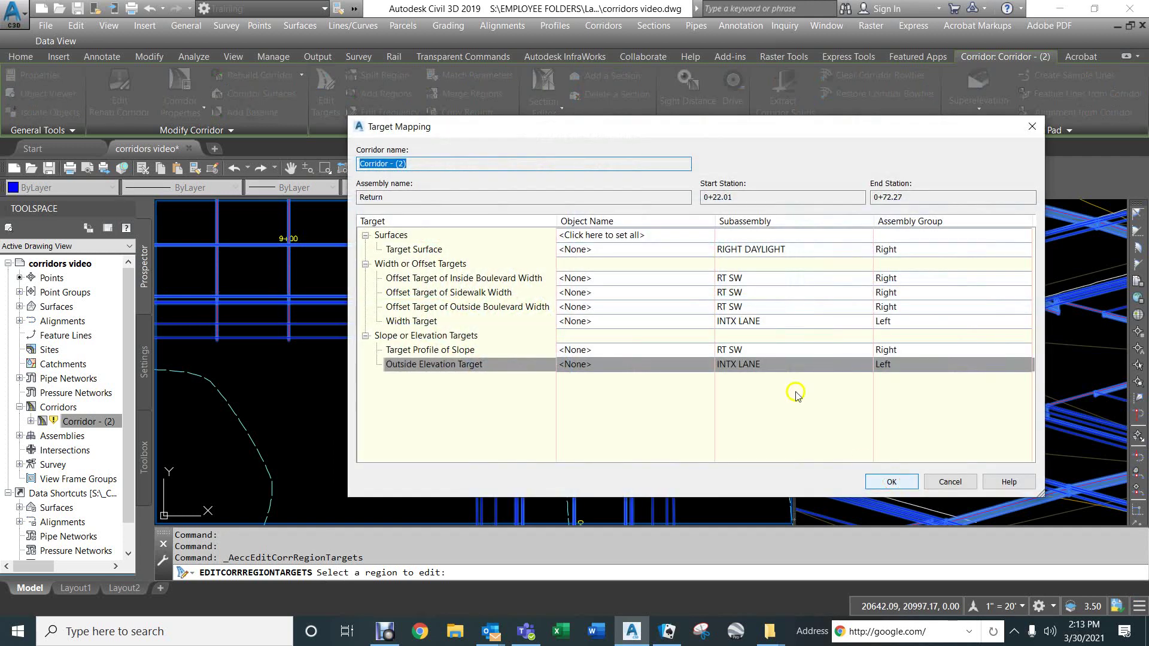
left_click(609, 234)
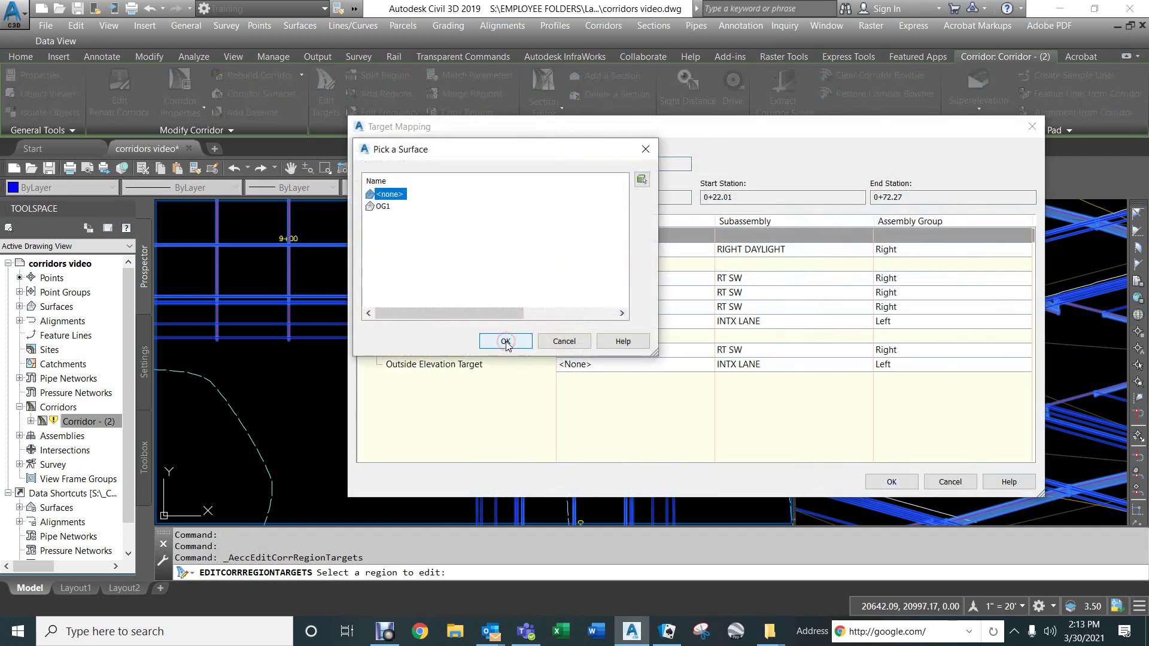
left_click(505, 341)
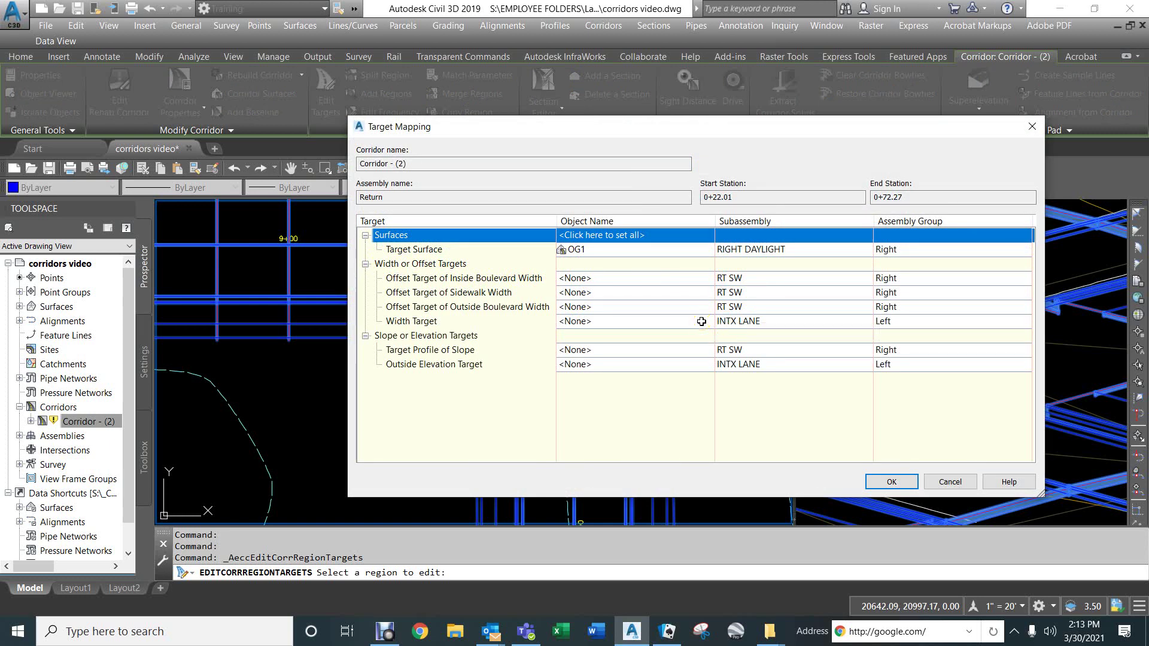
Set the INTX LANE width target to the Road B and Road A alignments and apply the target mapping
left_click(701, 321)
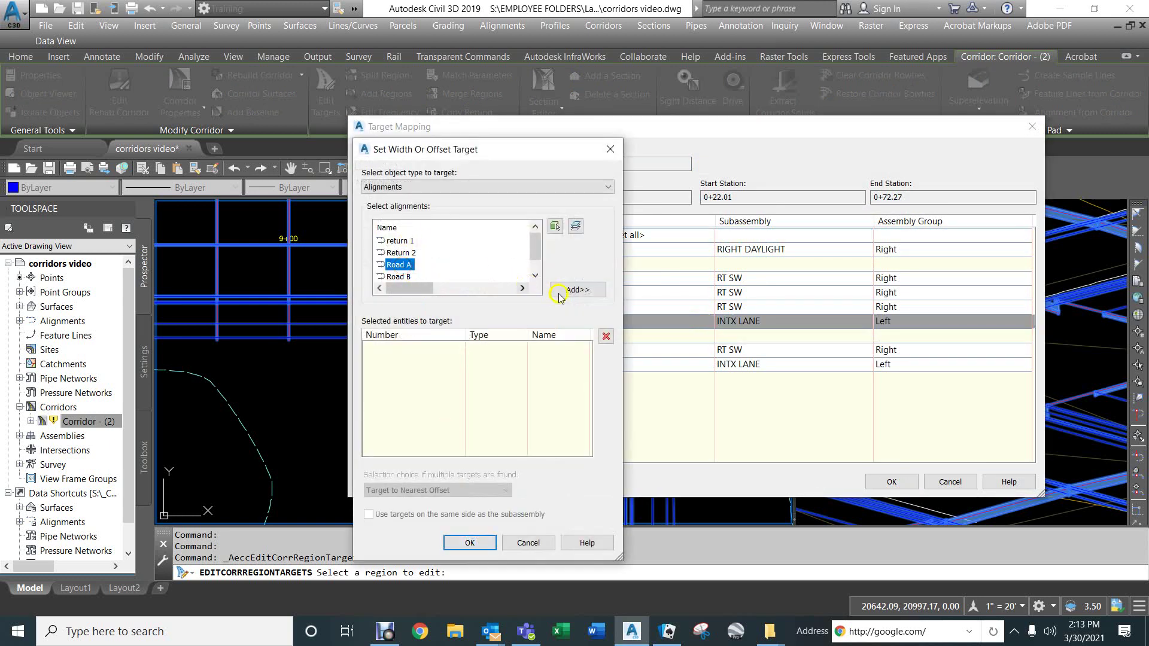
left_click(394, 277)
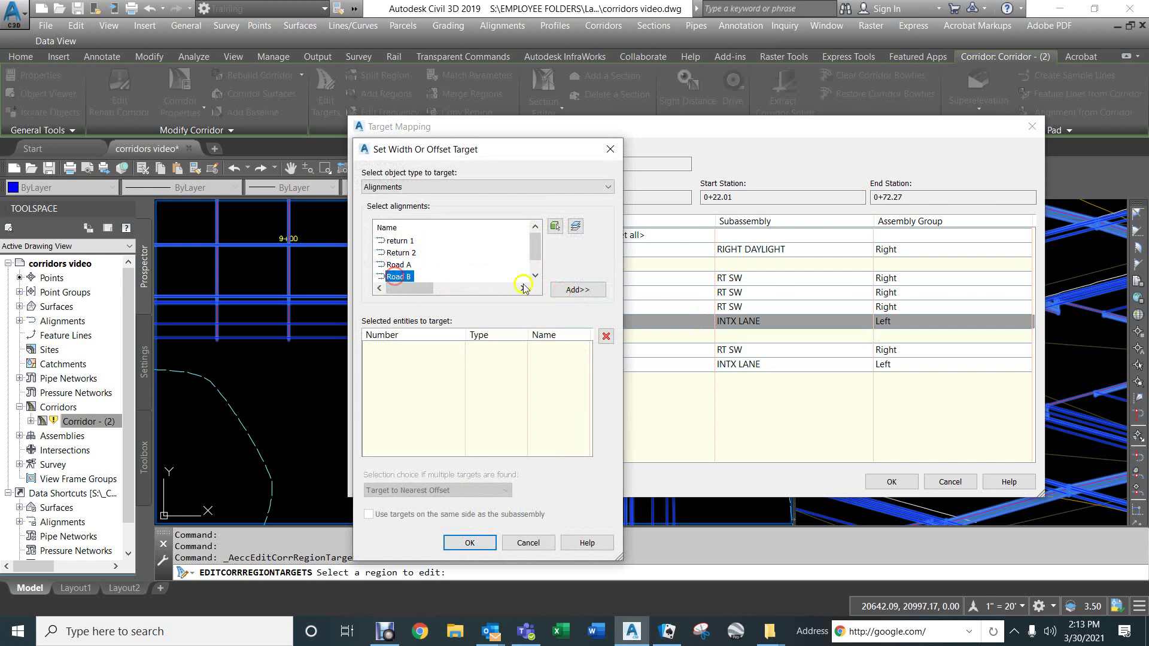
left_click(577, 290)
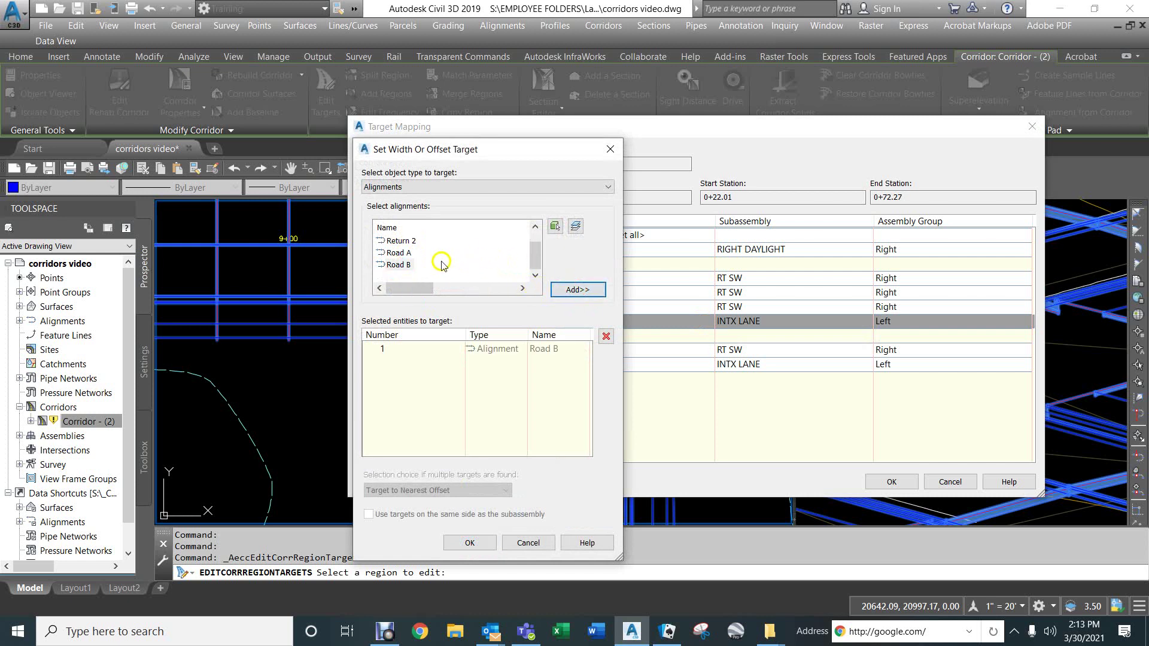
left_click(573, 290)
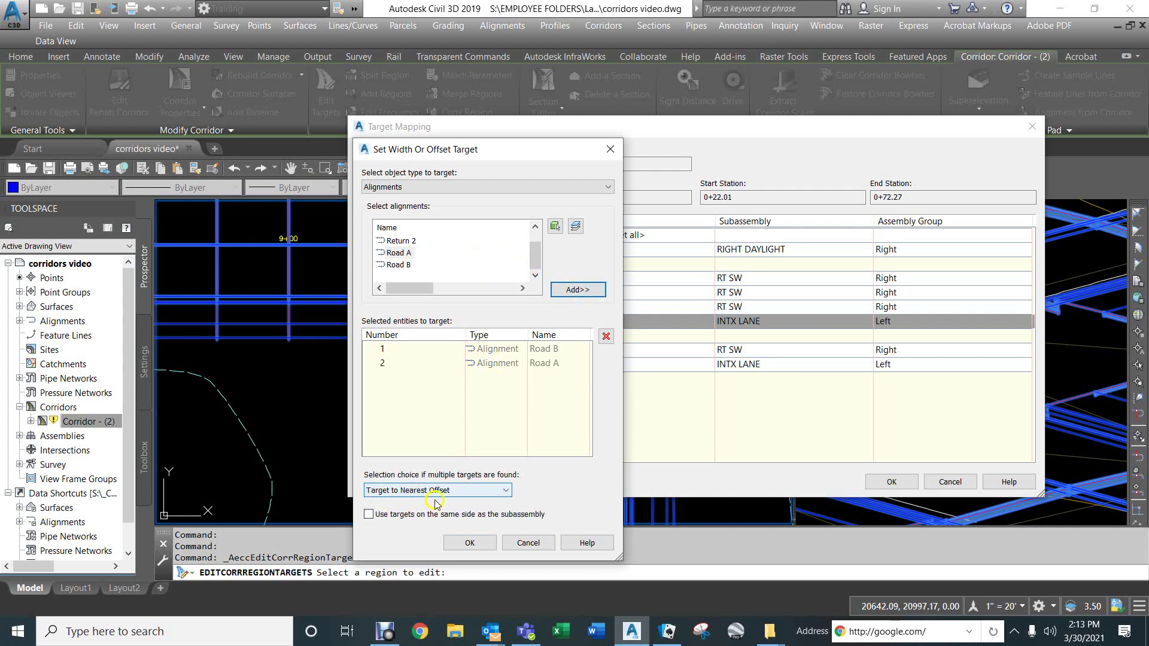
left_click(469, 542)
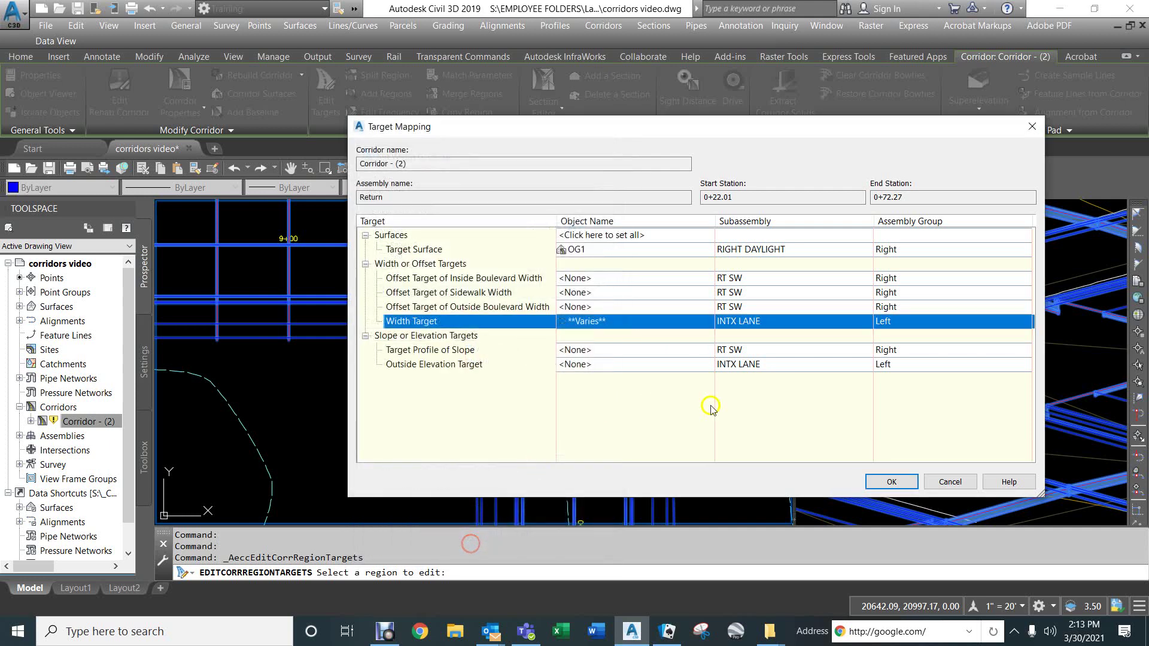
left_click(892, 482)
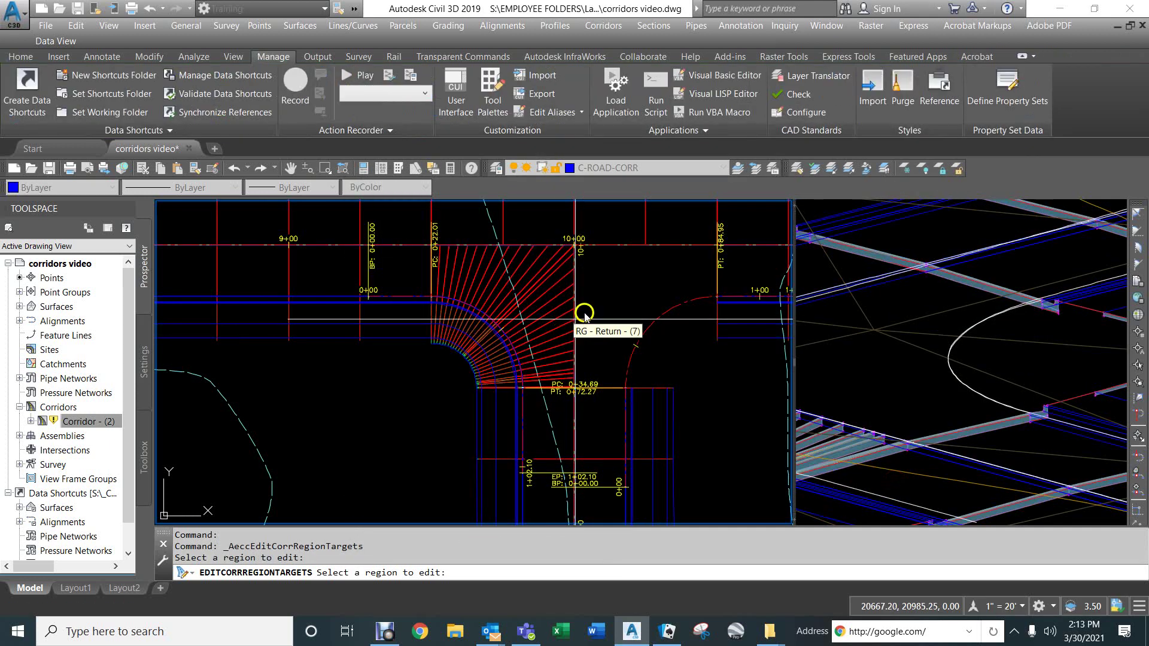
Examine in the 3D view how the return region's lane edge meets the road centerline elevations
middle_click_drag(901, 380, 1076, 294)
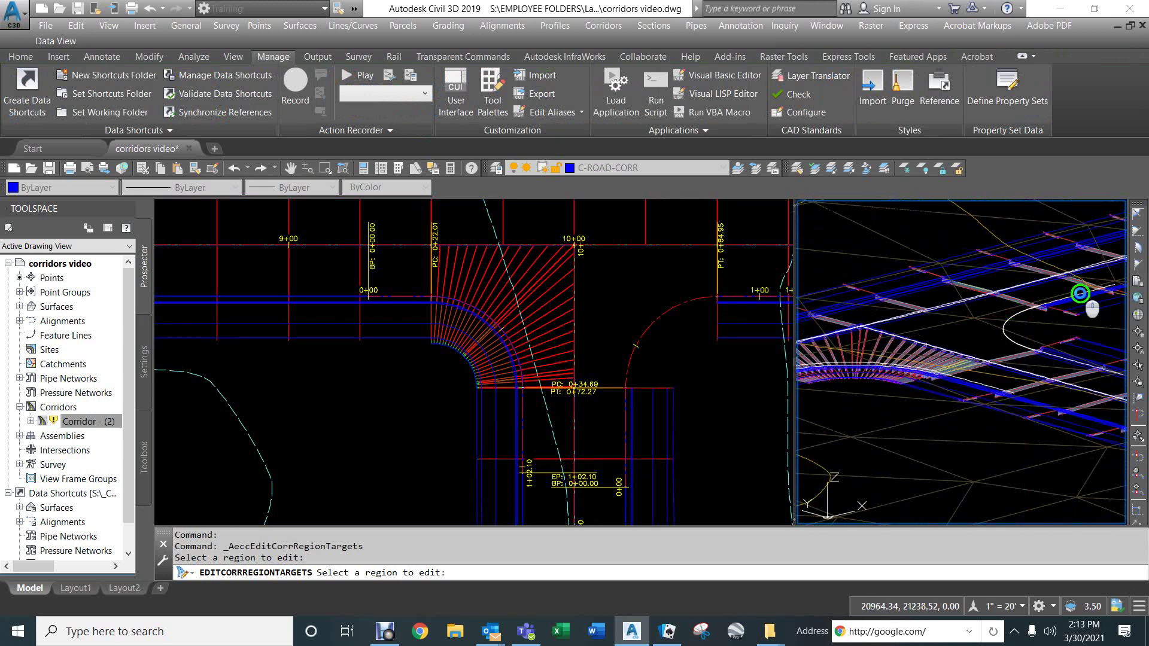
middle_click_drag(982, 323, 1041, 310)
scroll(951, 320, "up", 5)
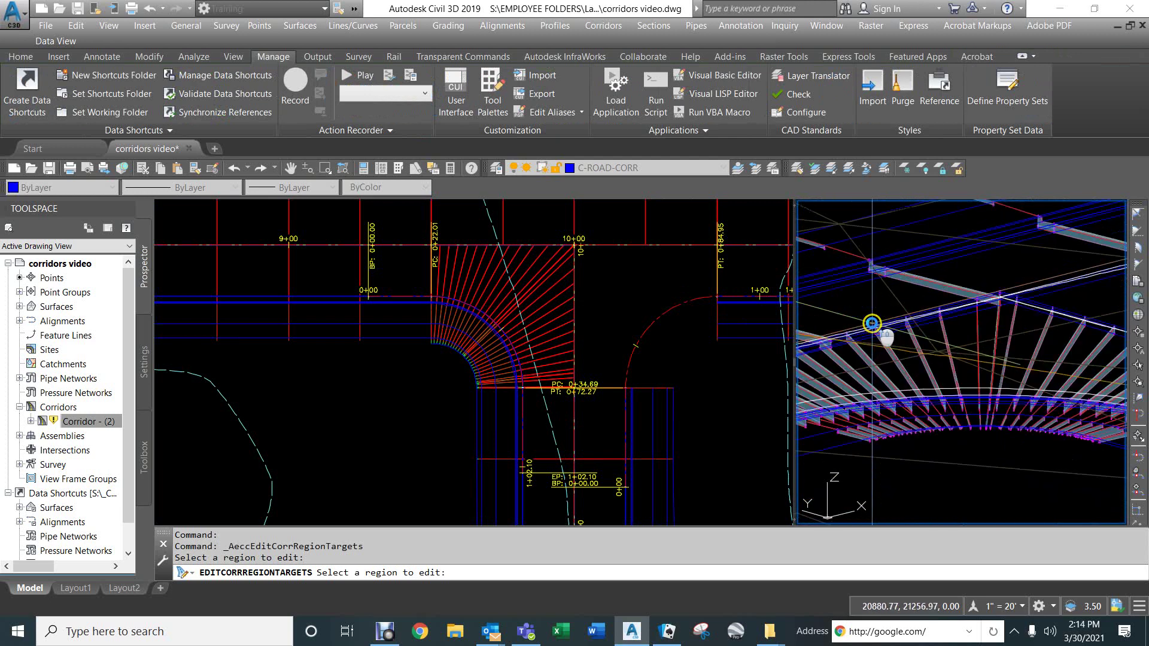
middle_click_drag(923, 307, 949, 287)
scroll(914, 315, "down", 2)
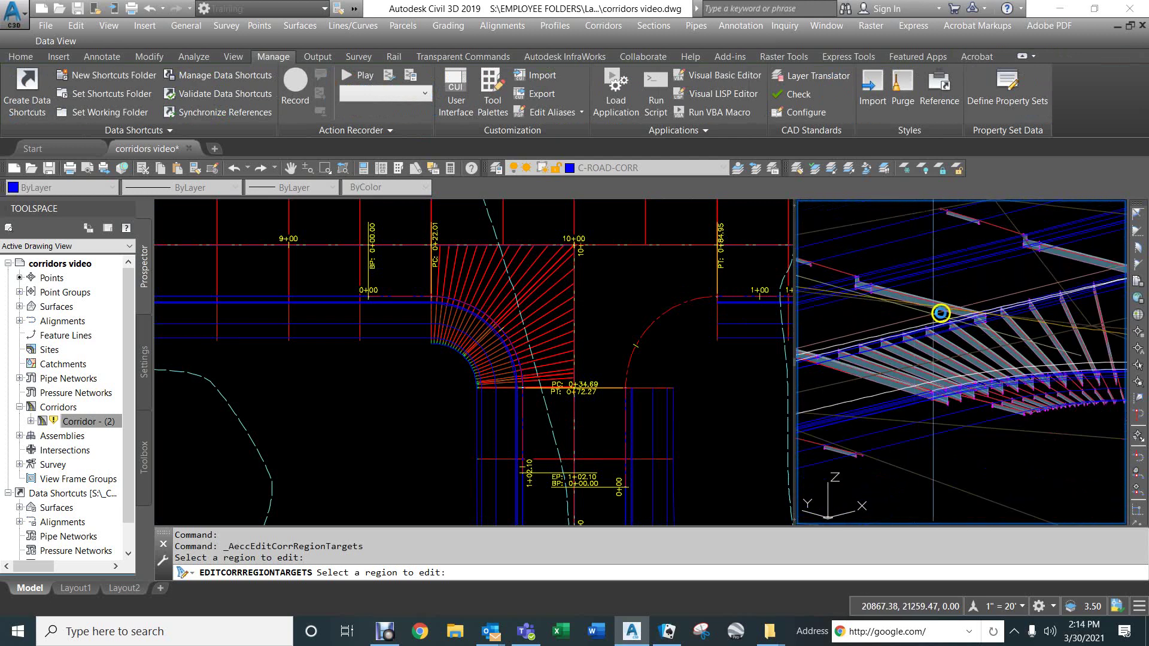
scroll(938, 313, "up", 4)
scroll(956, 321, "up", 6)
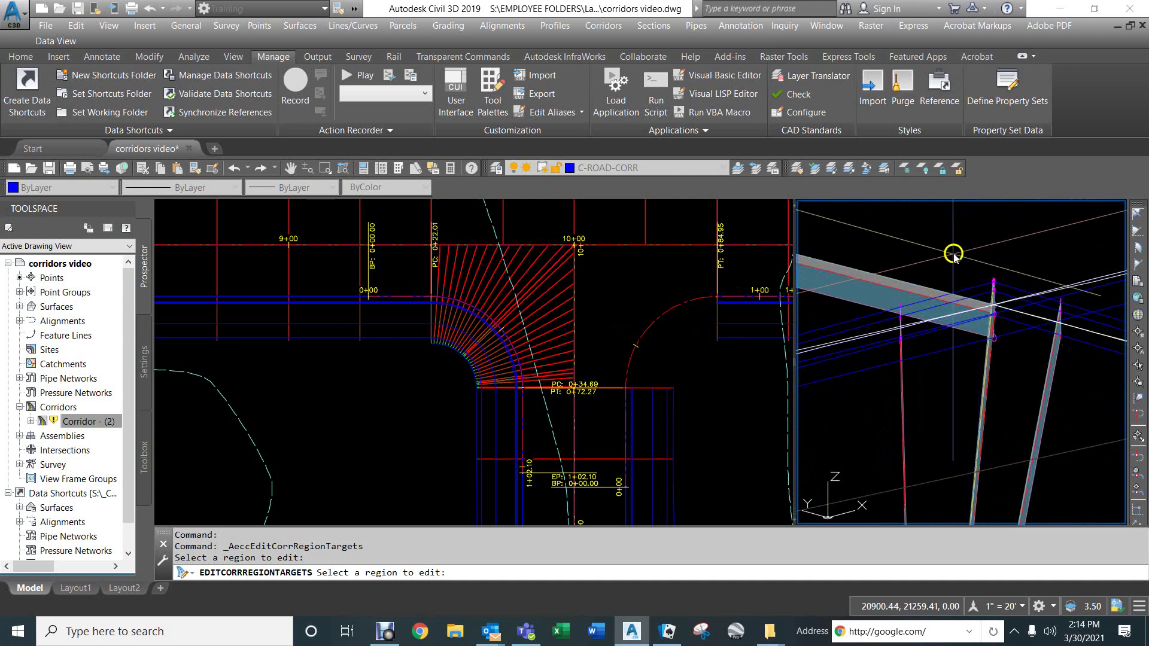
Reopen the return 1 region's target mapping and add the Road A - FG Profile as INTX LANE's outside elevation target
left_click(491, 289)
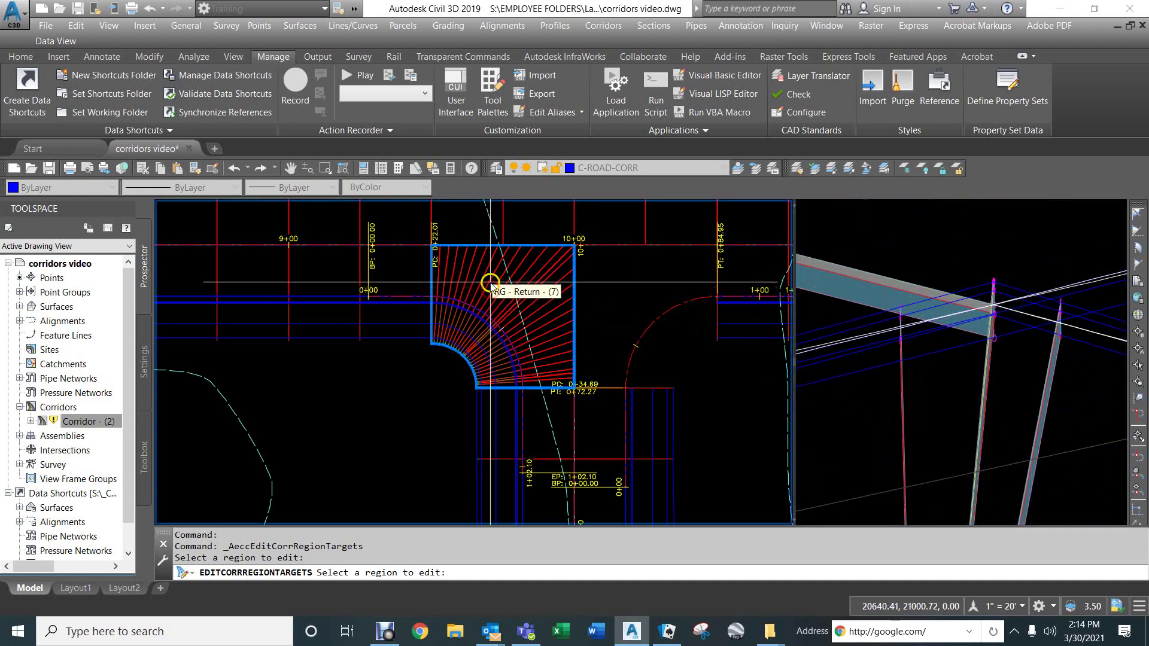
left_click(491, 290)
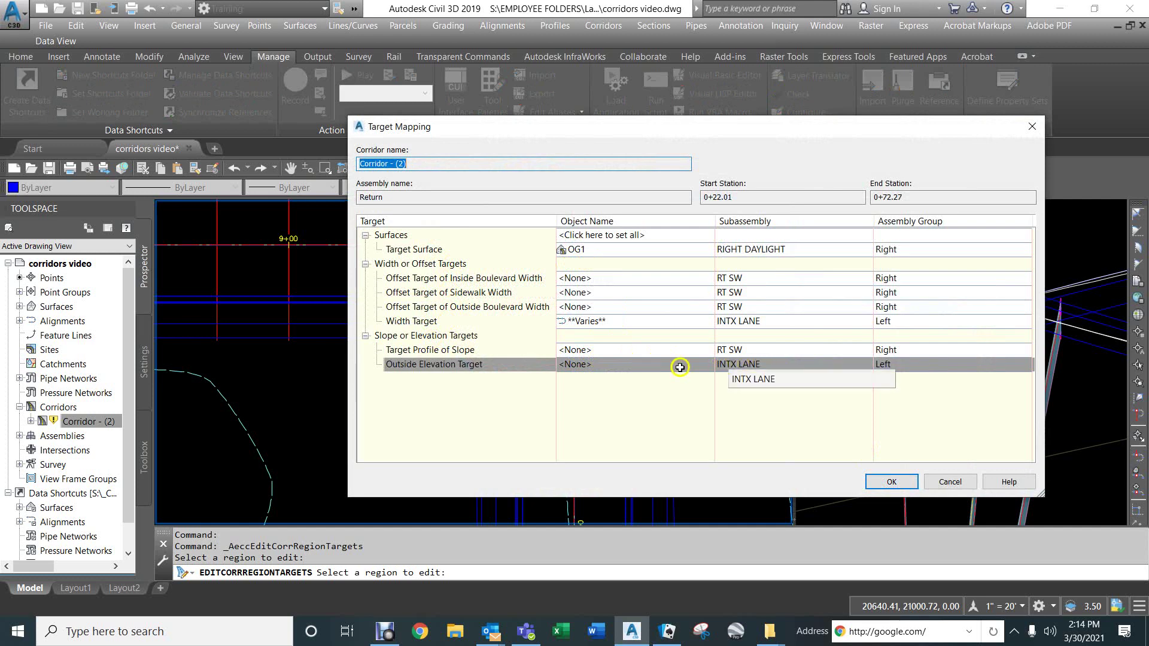
left_click(576, 364)
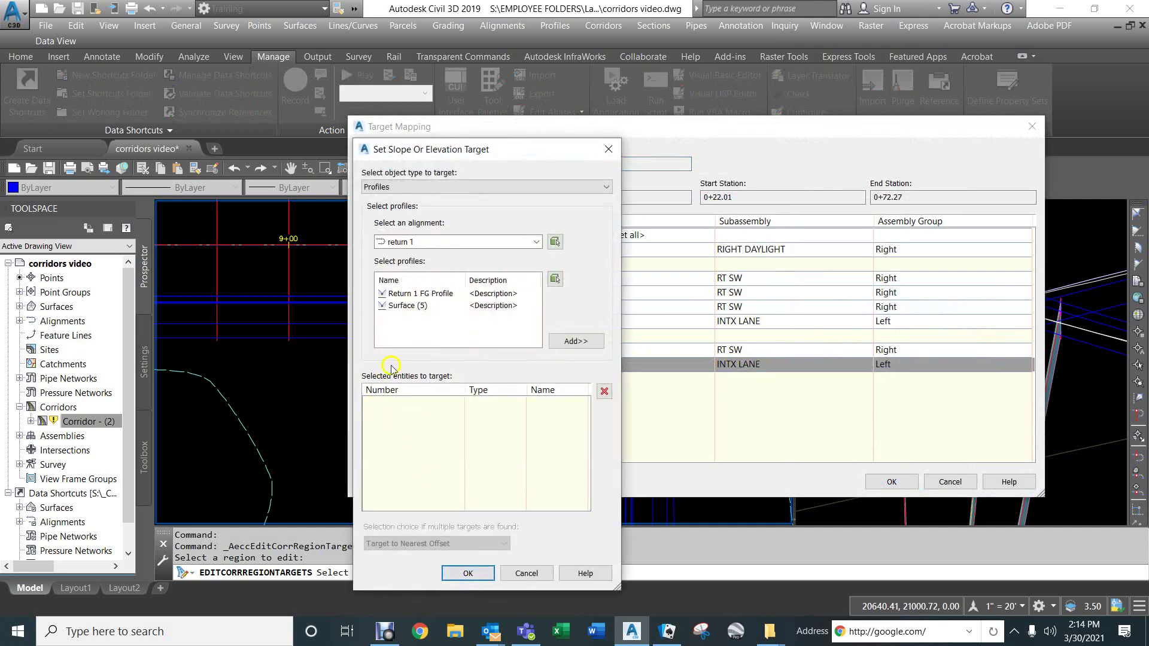
left_click(422, 244)
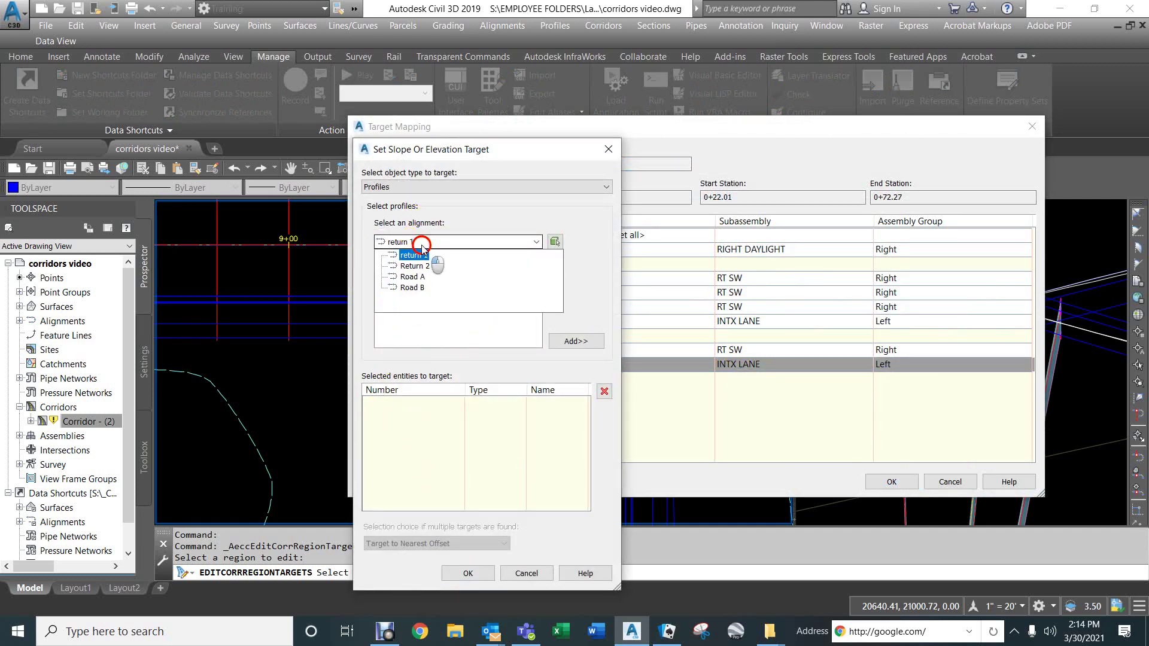
left_click(412, 277)
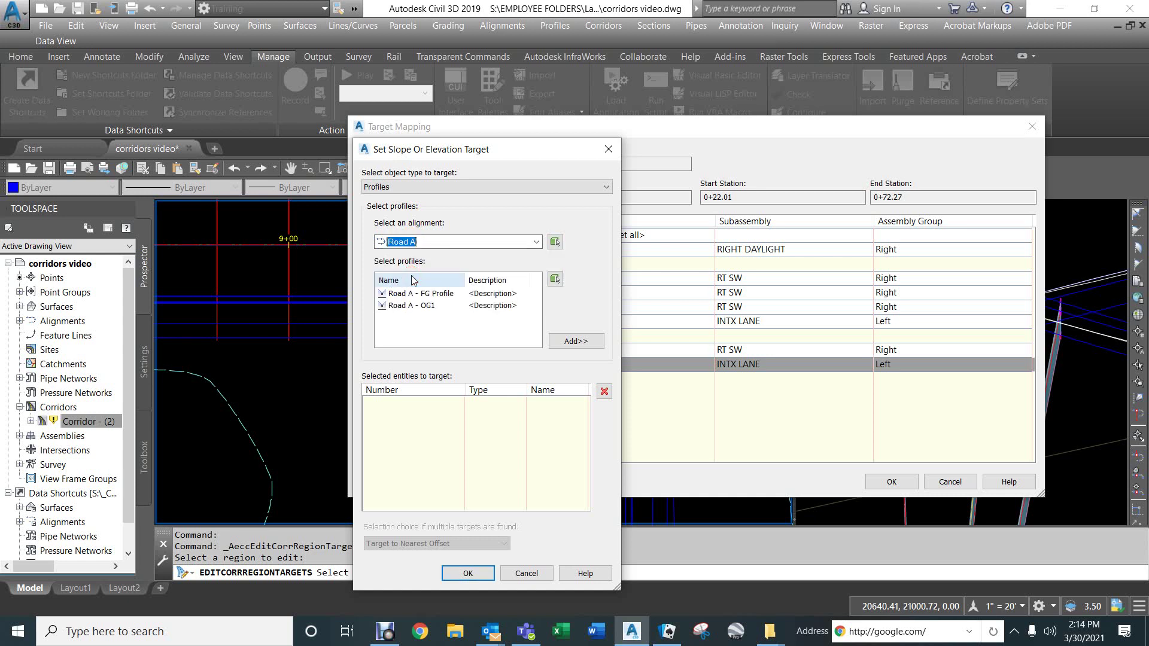
left_click(408, 294)
left_click(570, 342)
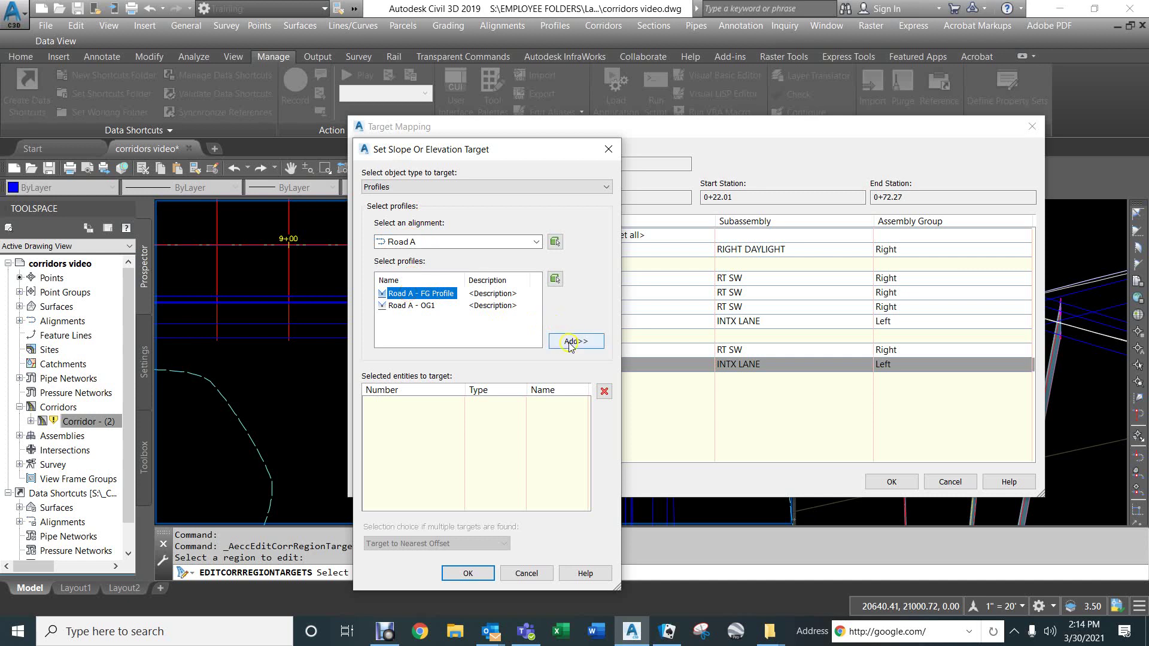
Add the Road B FG Profile as a second outside elevation target for INTX LANE and apply the target mapping
left_click(402, 244)
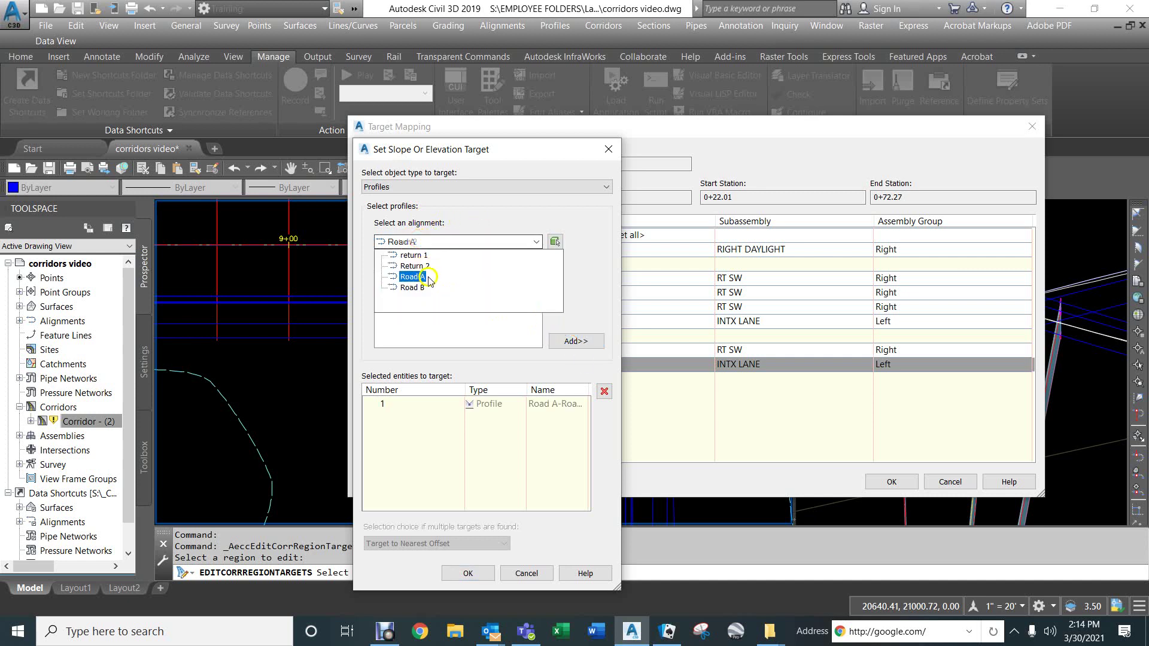
left_click(414, 288)
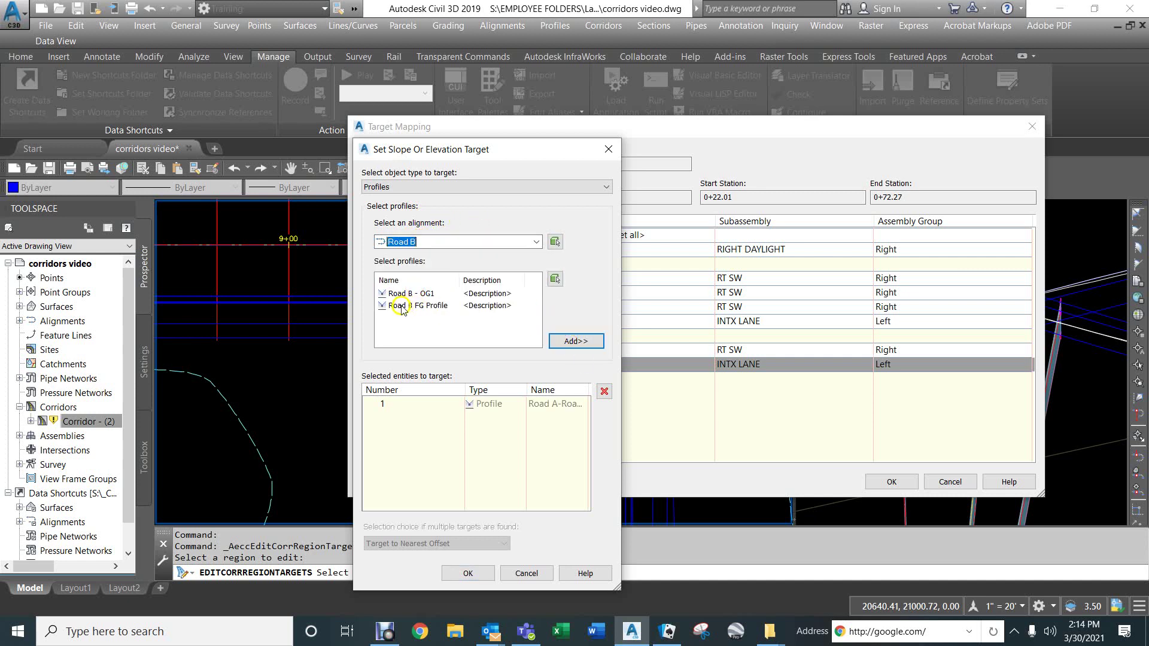
left_click(400, 307)
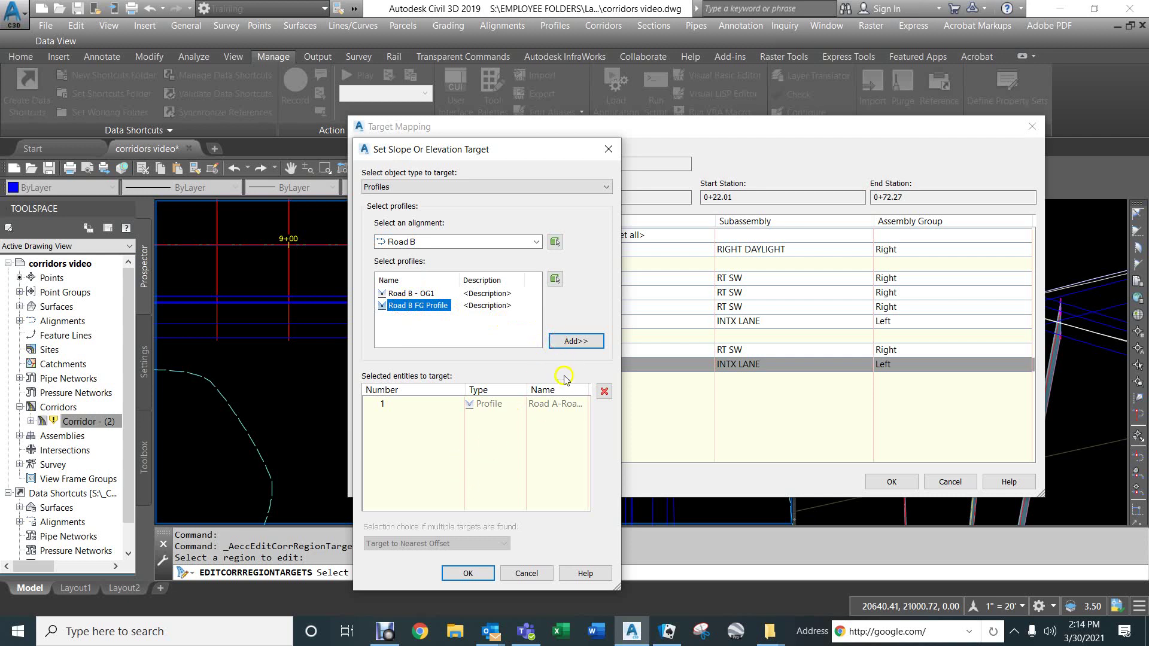
left_click(576, 342)
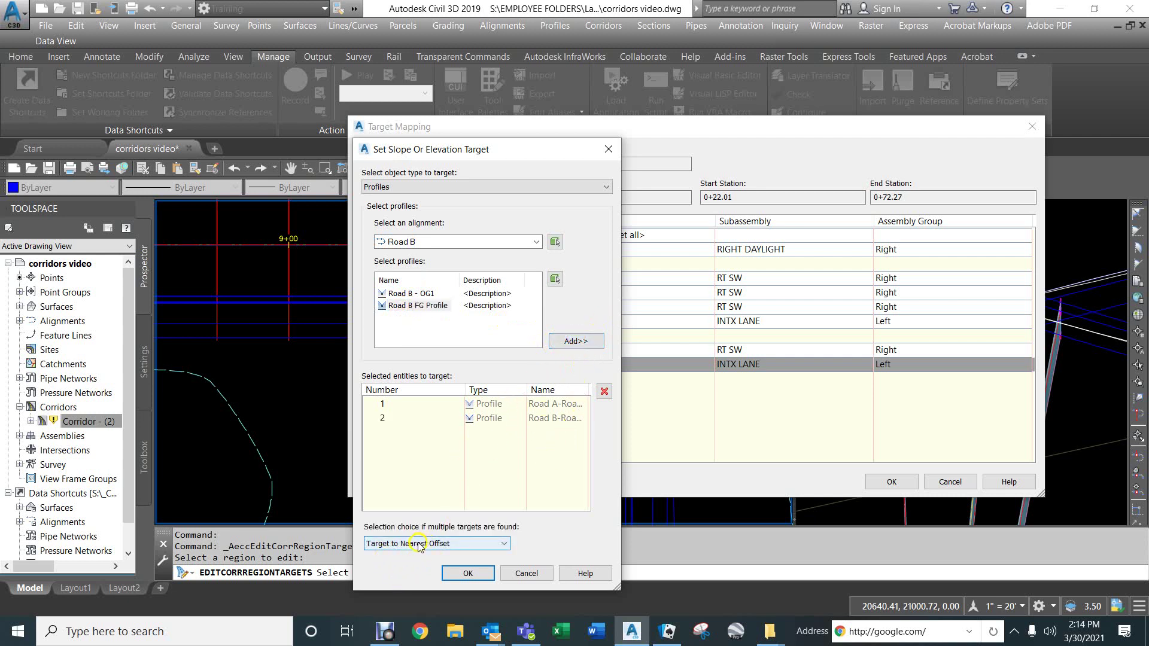
left_click(468, 574)
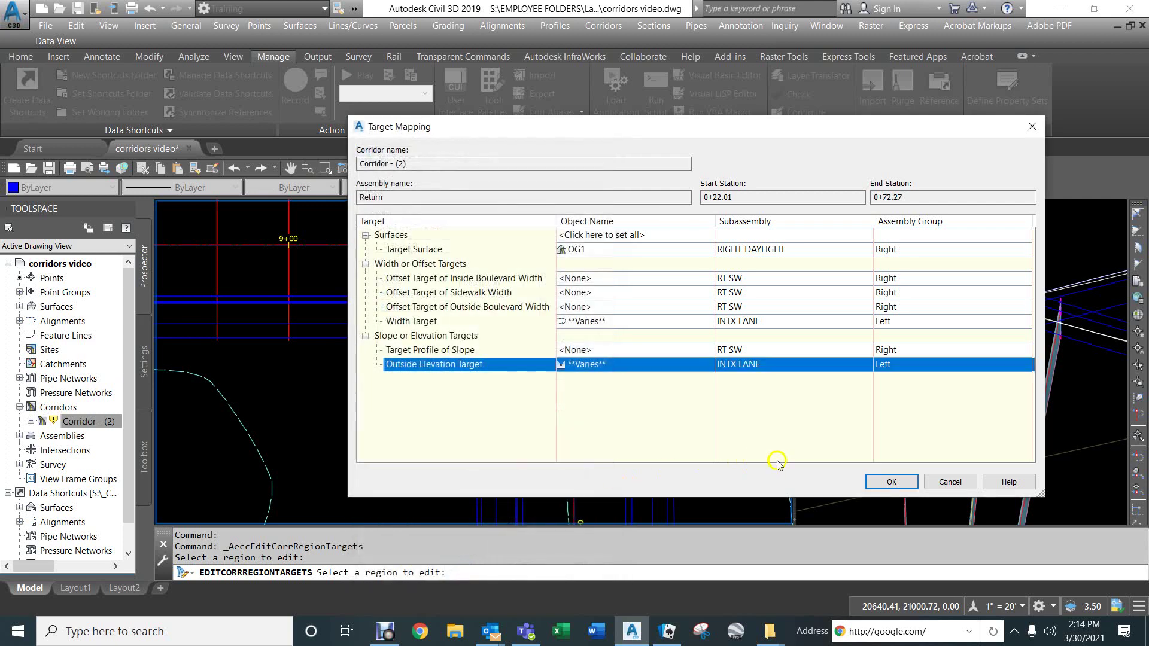
left_click(890, 482)
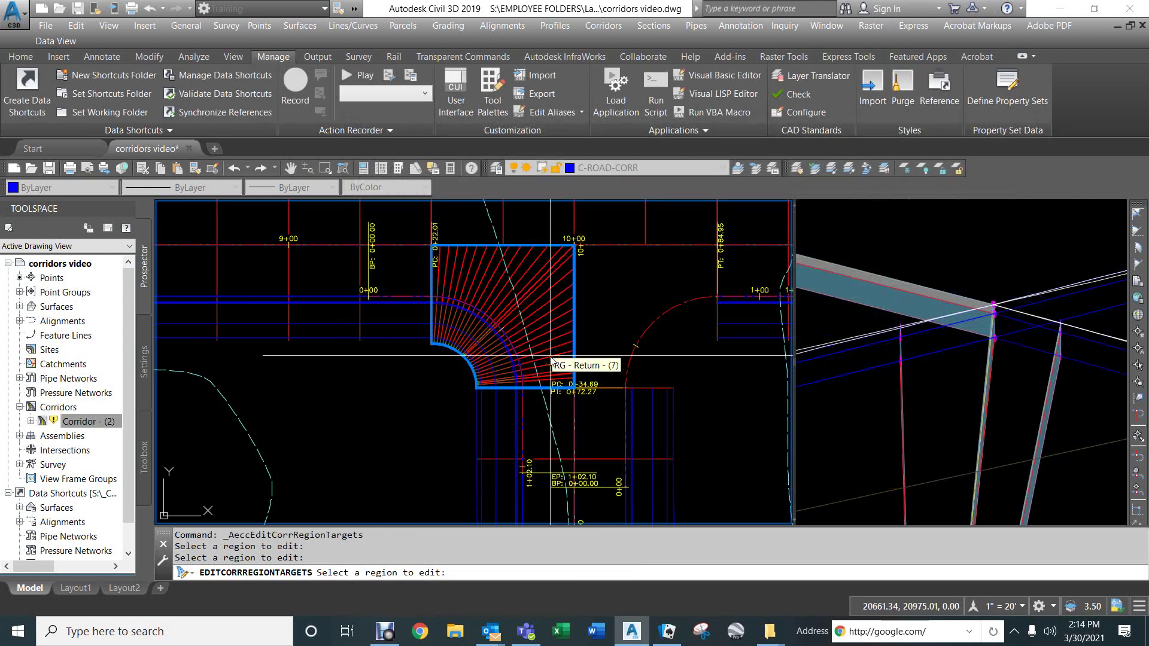
Examine the completed return region in the 3D view and leave region target editing
scroll(934, 403, "down", 6)
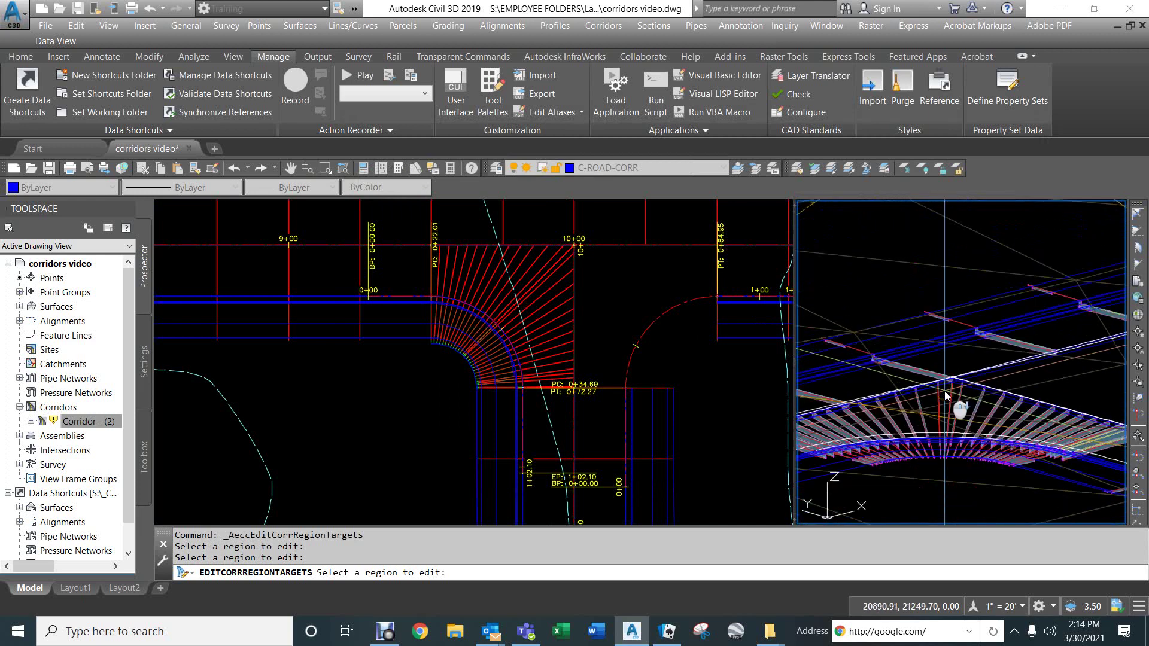
middle_click_drag(918, 364, 931, 315)
left_click(601, 284)
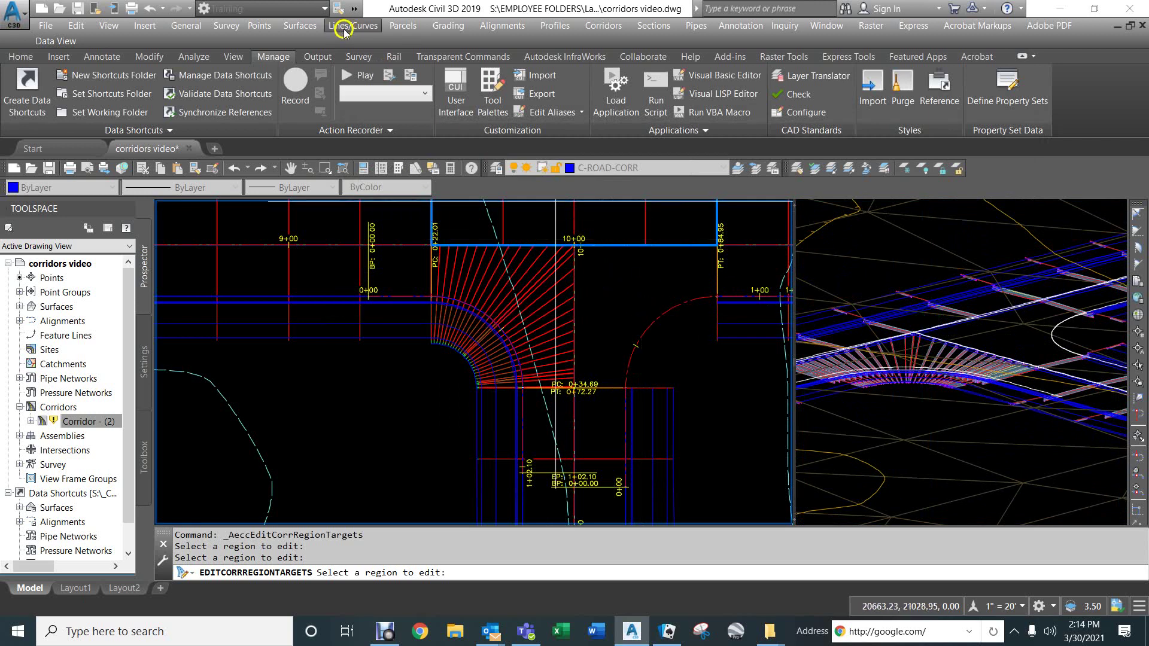
key("Escape")
key("Escape")
key("Escape")
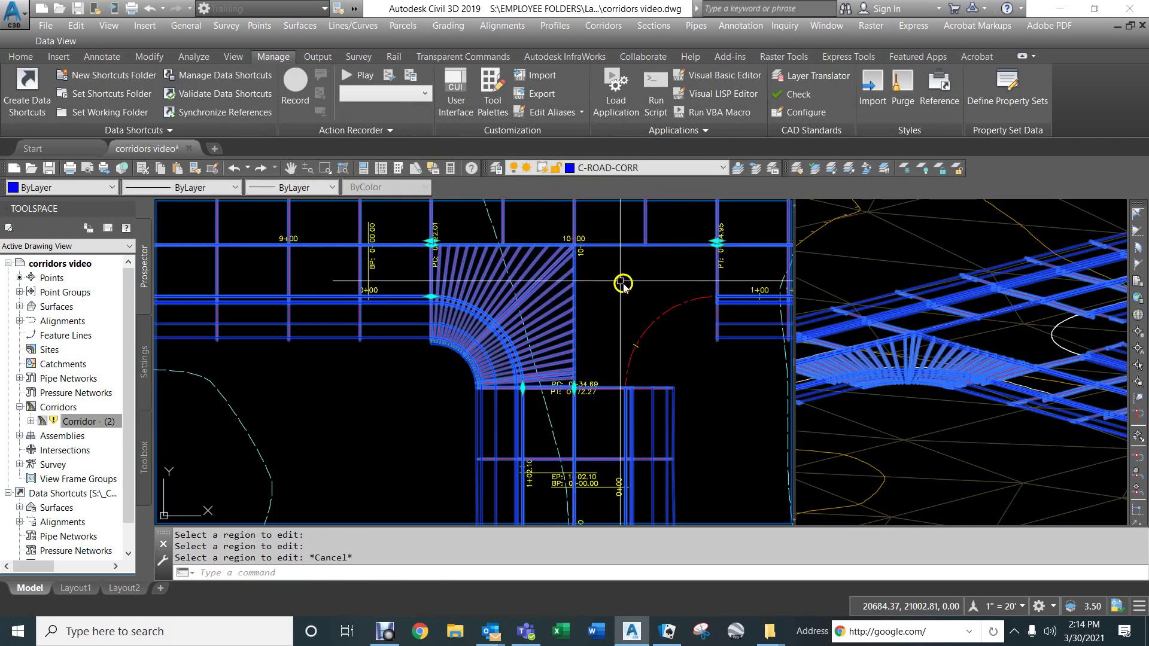
Add a corridor region on the second curb return's baseline, from the arc's start at station 0+34.69 to its end at 0+84.95
left_click(645, 238)
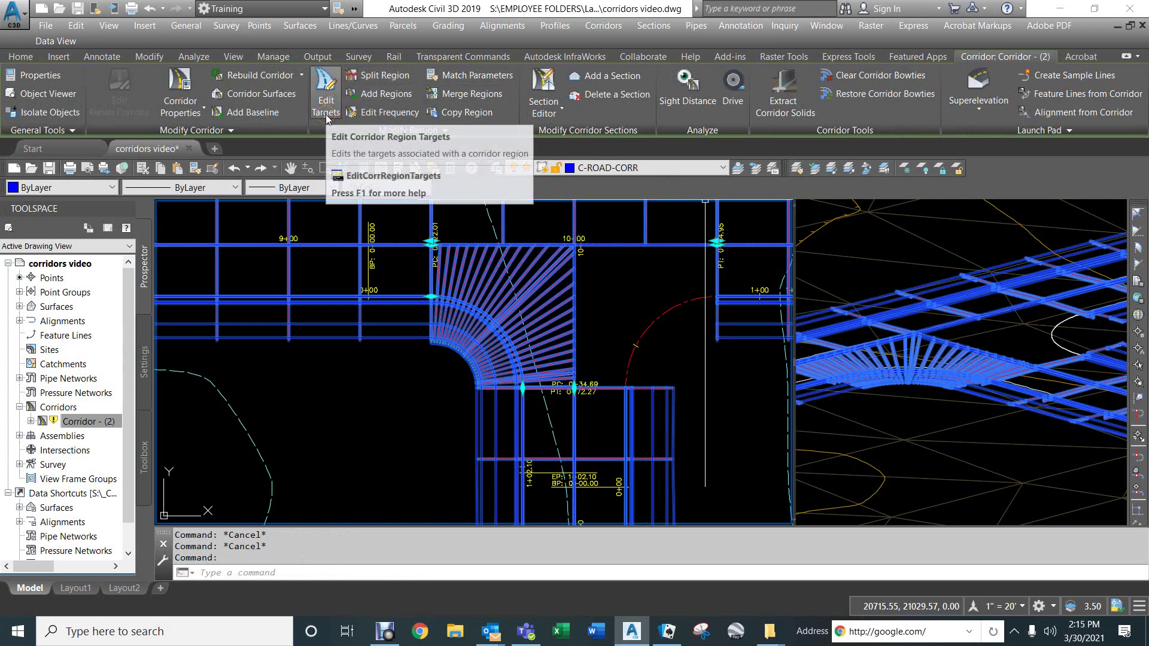
left_click(386, 95)
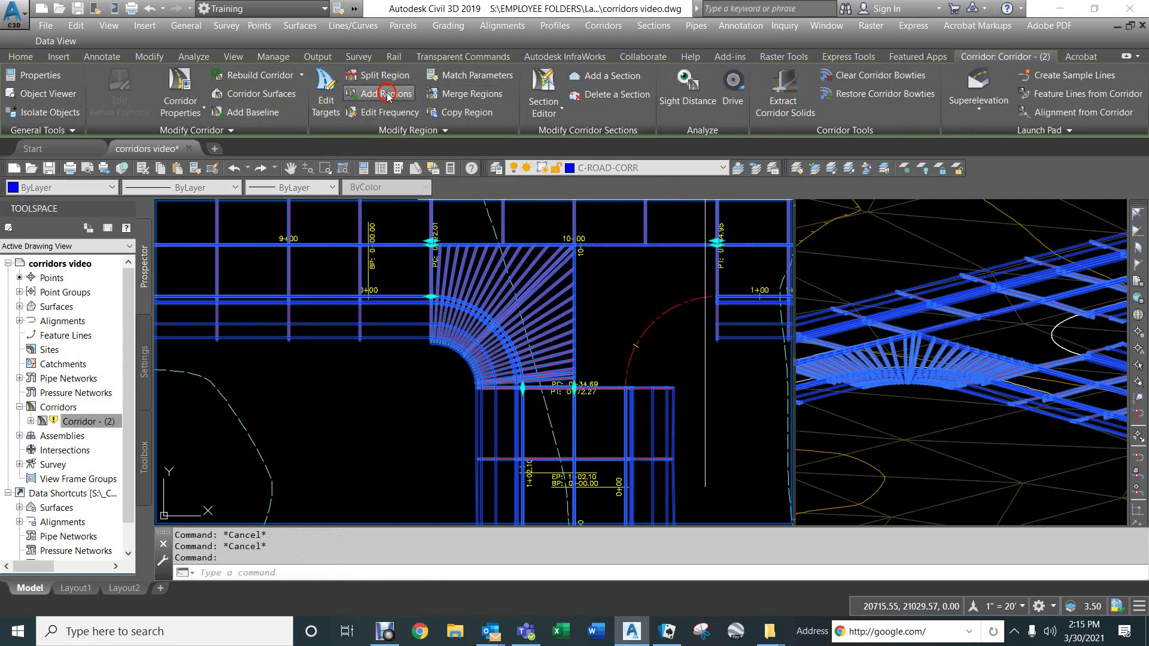
left_click(658, 344)
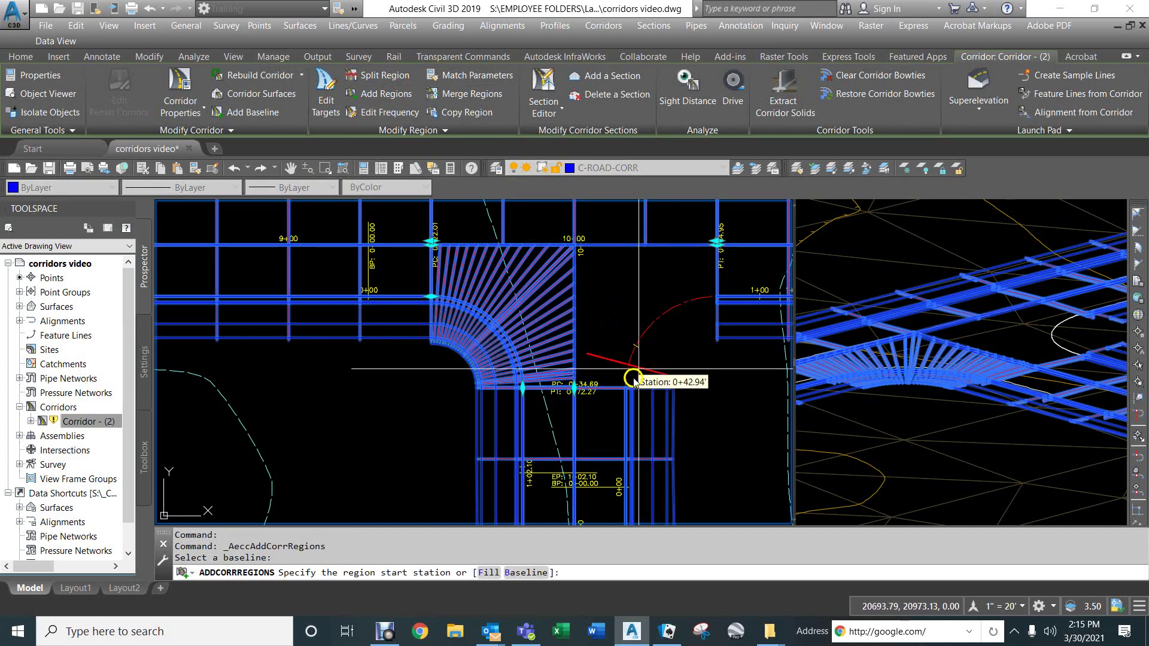
scroll(630, 390, "up", 4)
type("end")
key("Return")
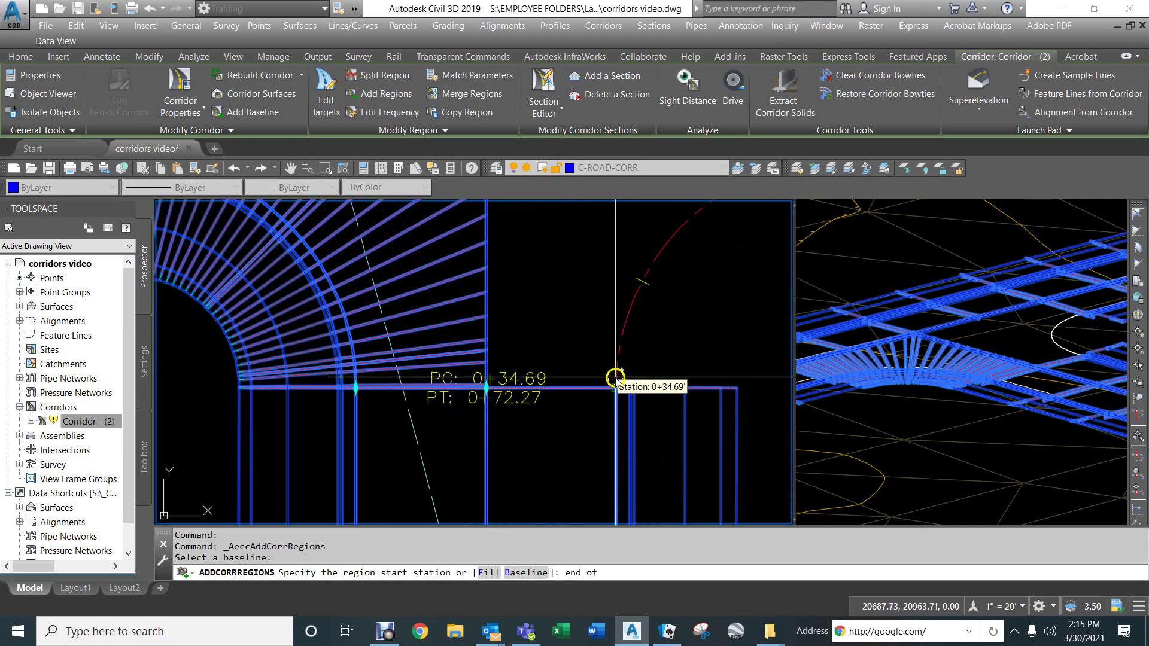
left_click(616, 386)
middle_click_drag(699, 241, 546, 357)
type("end")
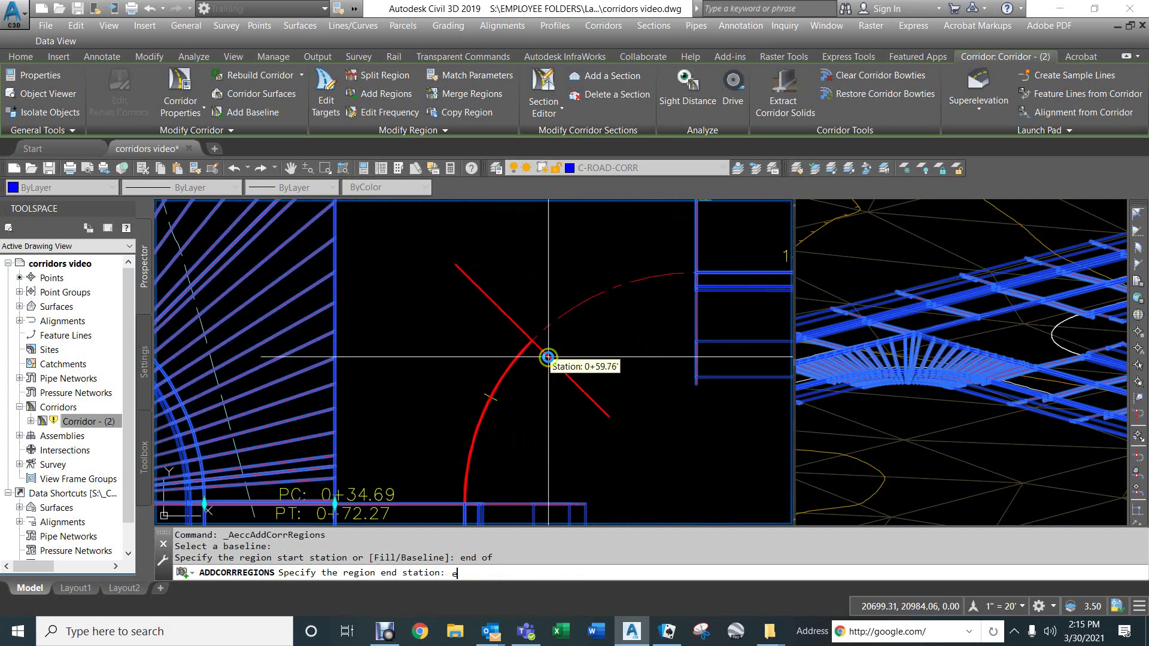
key("Return")
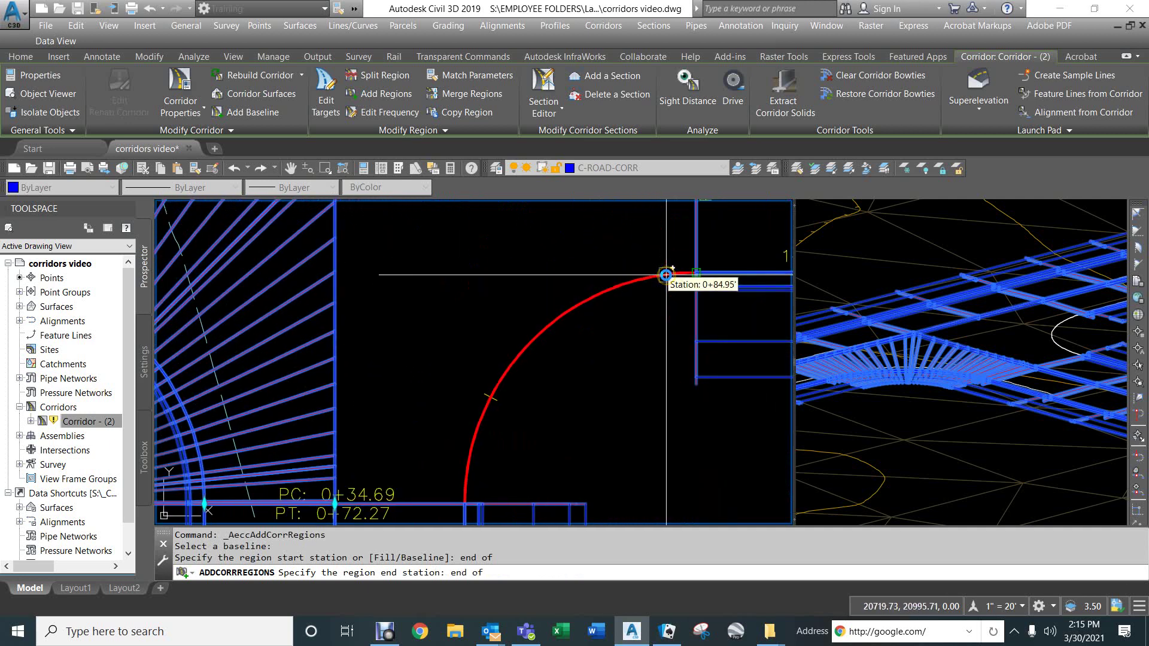
left_click(660, 283)
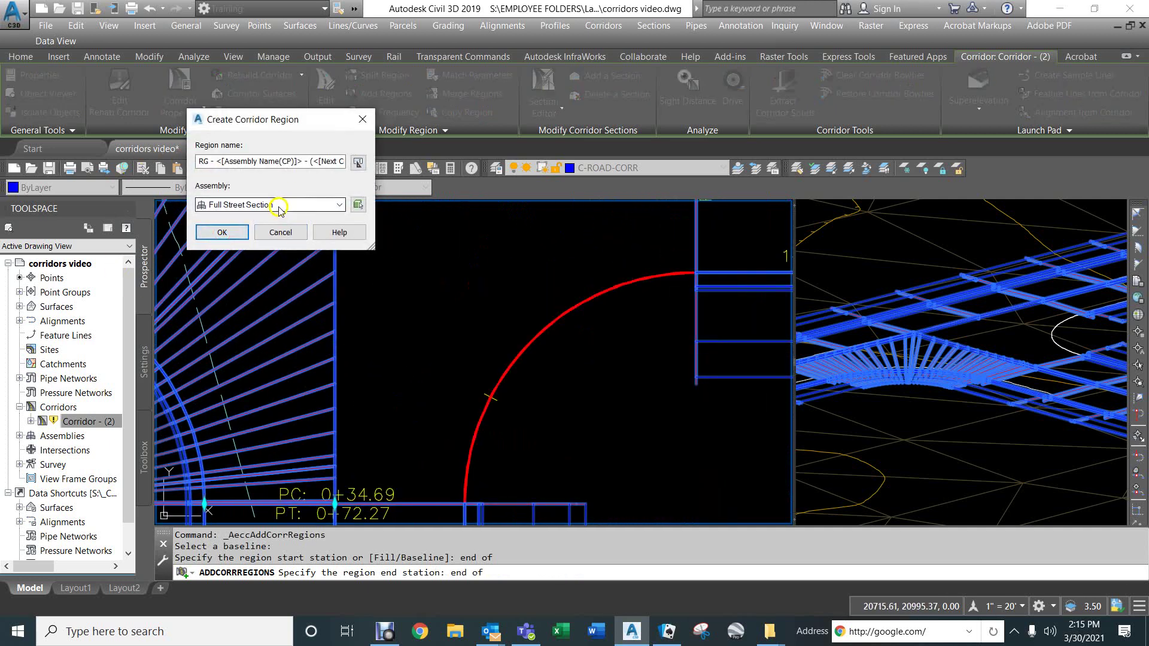
Assign the Return assembly to the new region, accept its target mapping without targets, and dismiss the event list
left_click(281, 204)
left_click(232, 242)
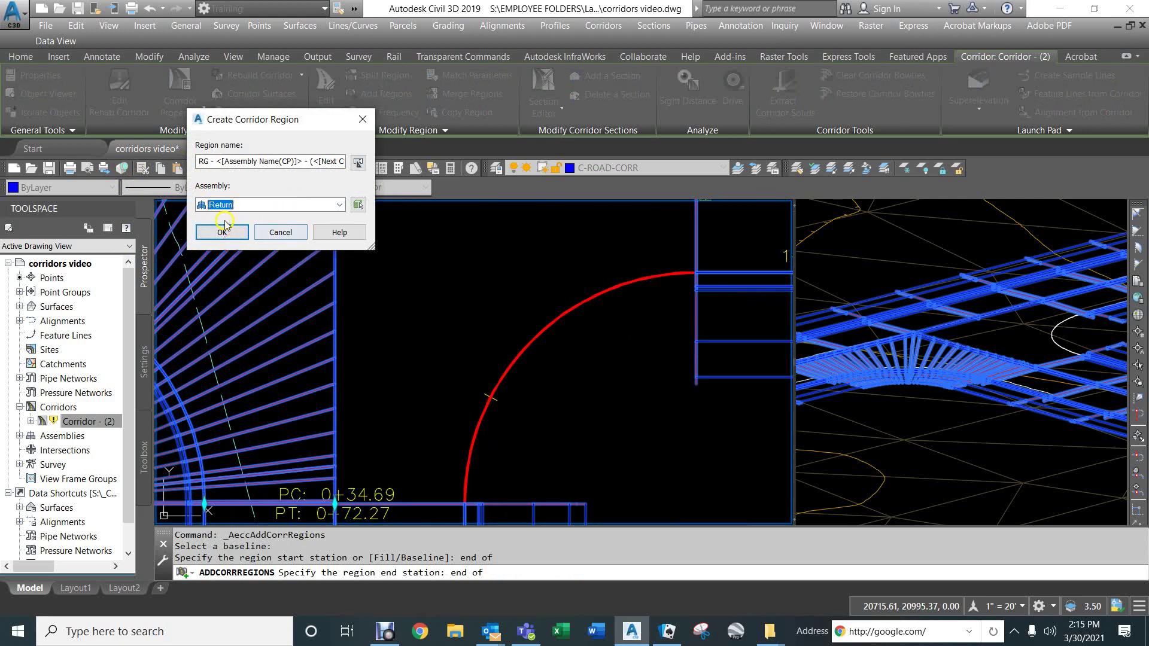
left_click(223, 230)
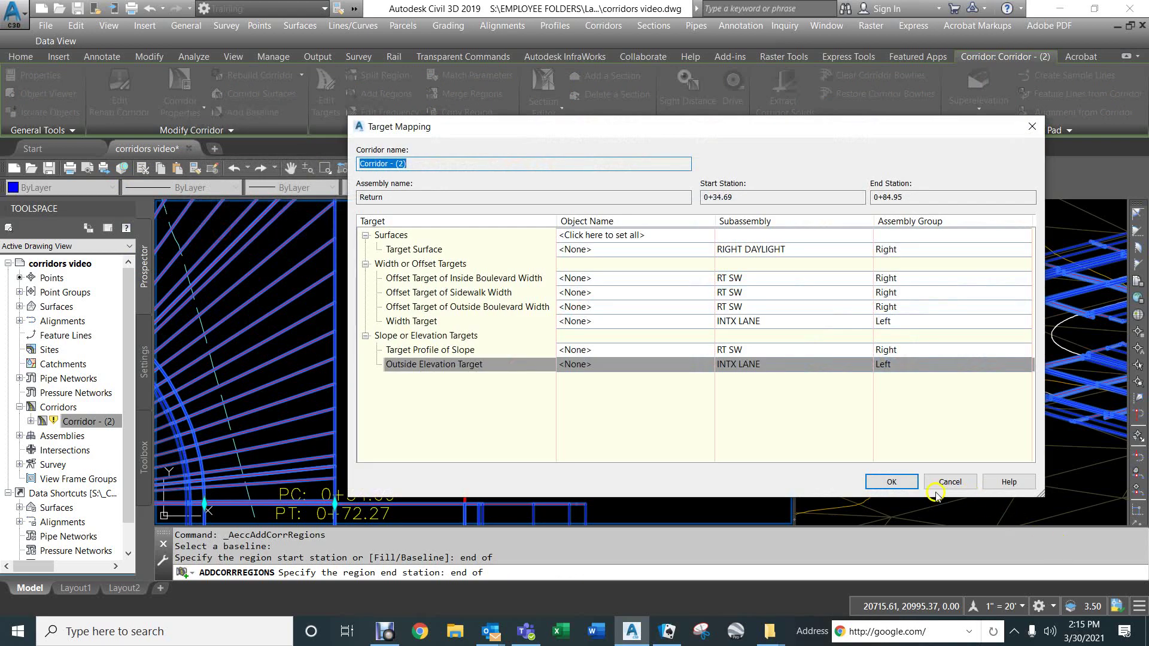
left_click(891, 482)
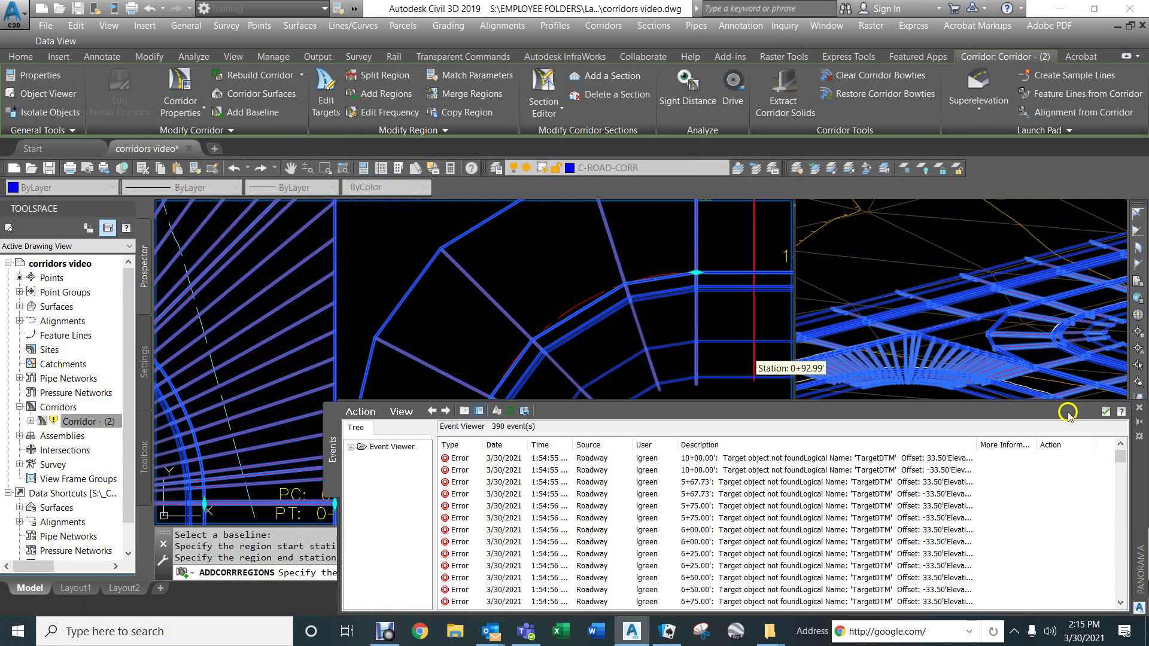
left_click(1105, 411)
Set the second return region's assembly frequency to a 2' curve increment
scroll(587, 347, "down", 3)
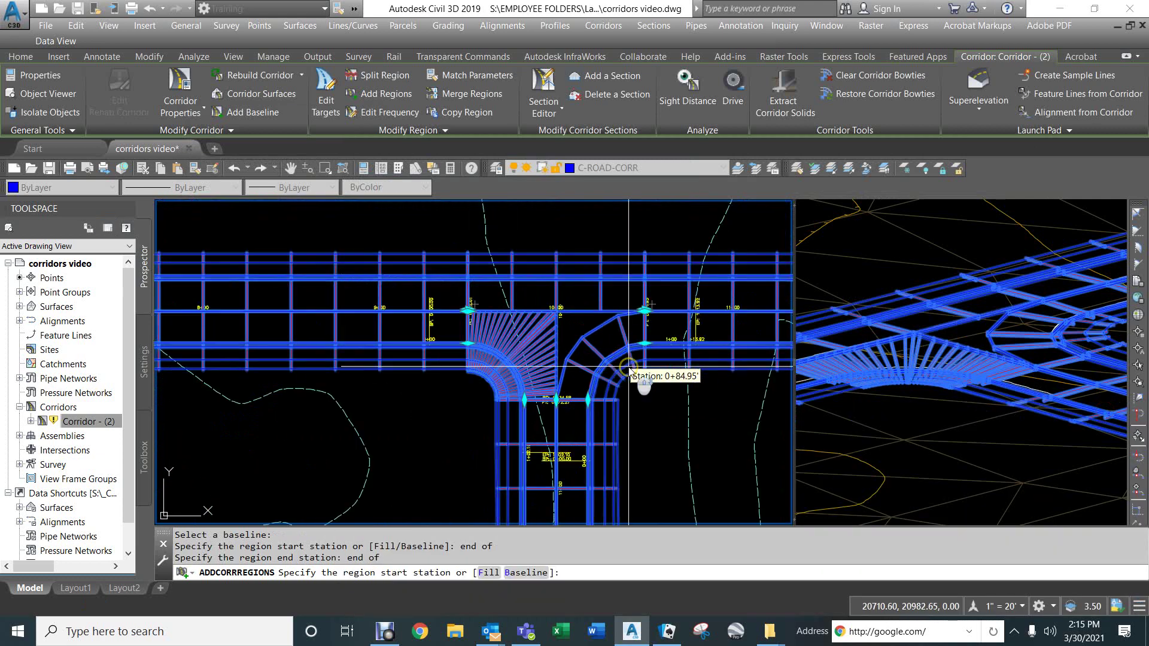
middle_click_drag(527, 334, 494, 327)
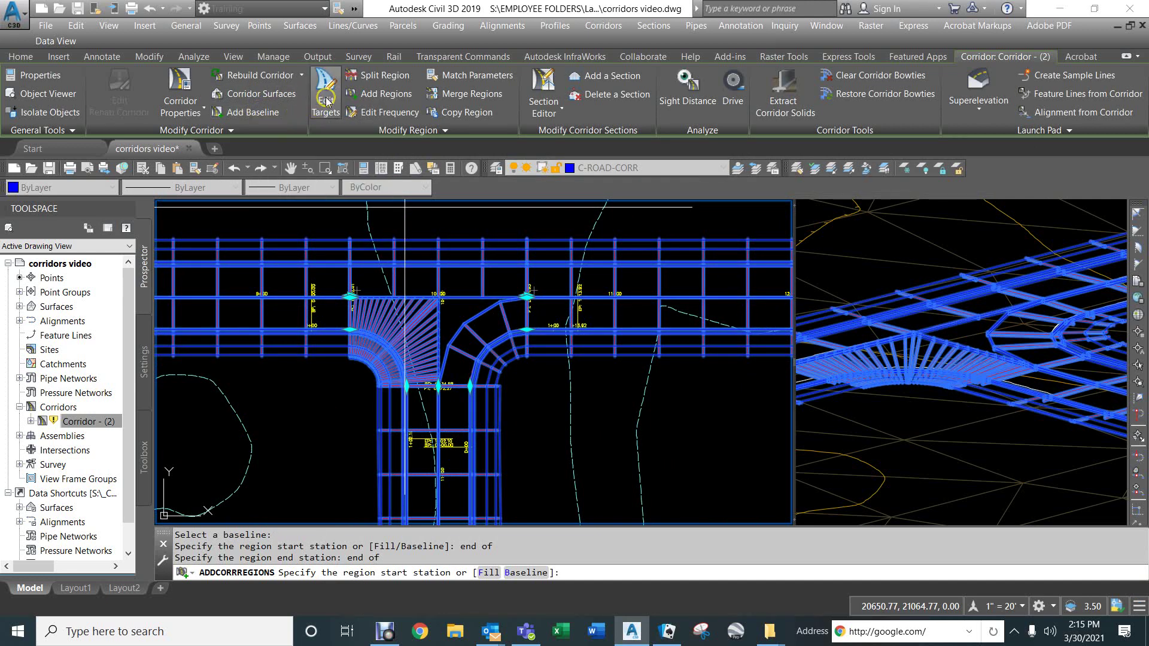
left_click(383, 112)
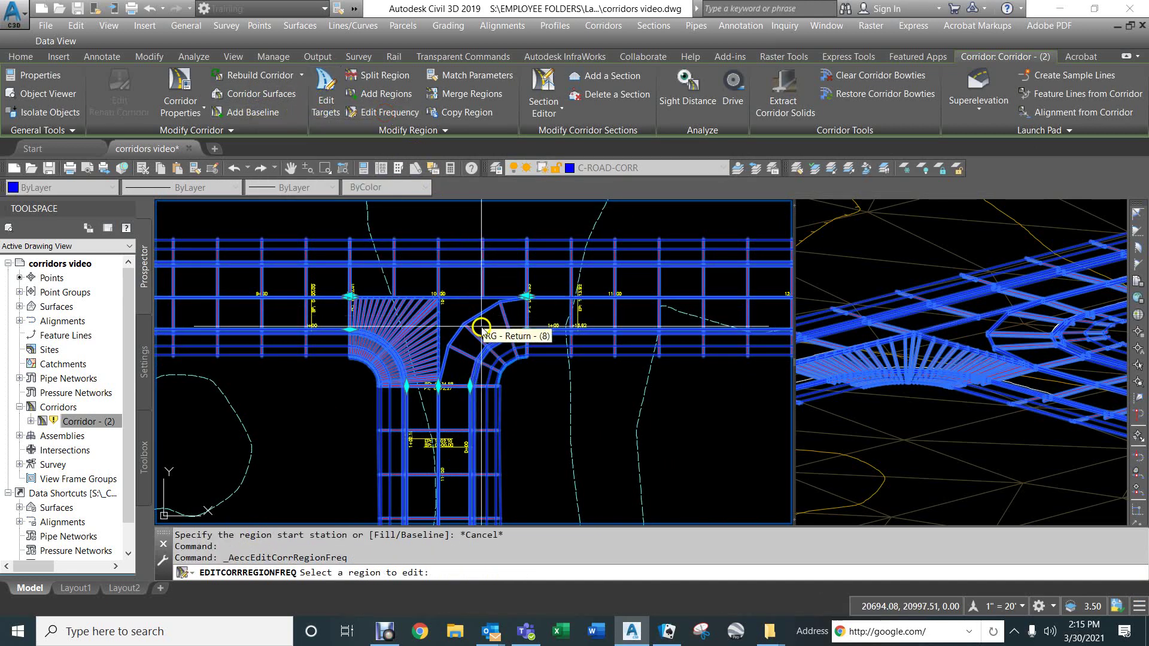
left_click(483, 328)
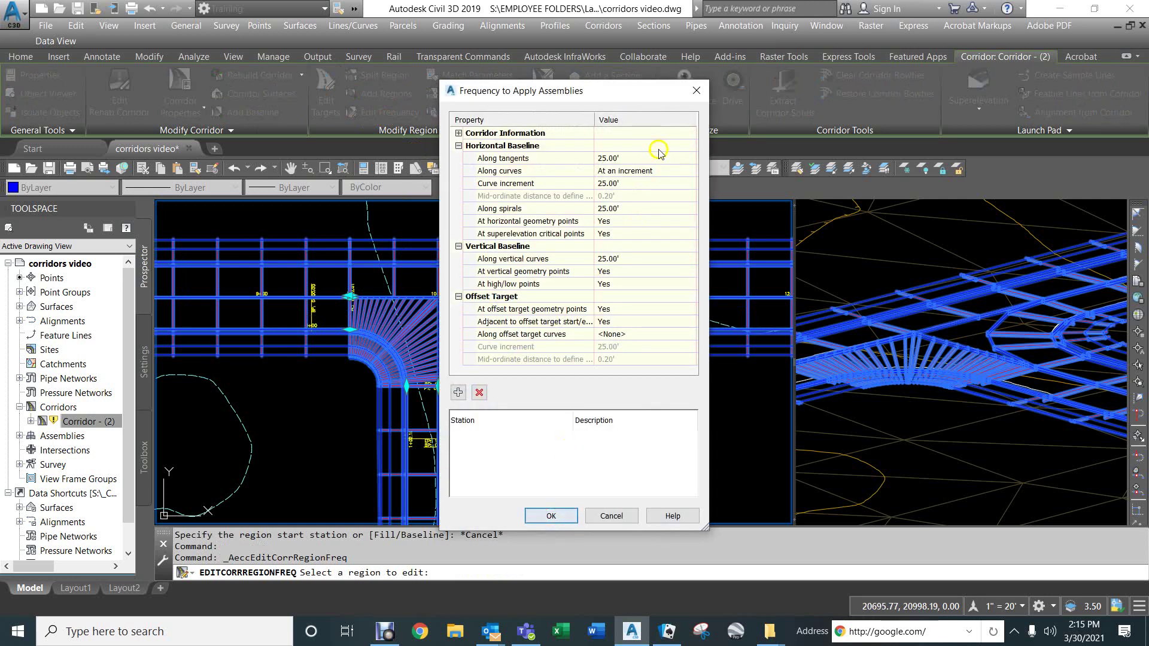
left_click(629, 187)
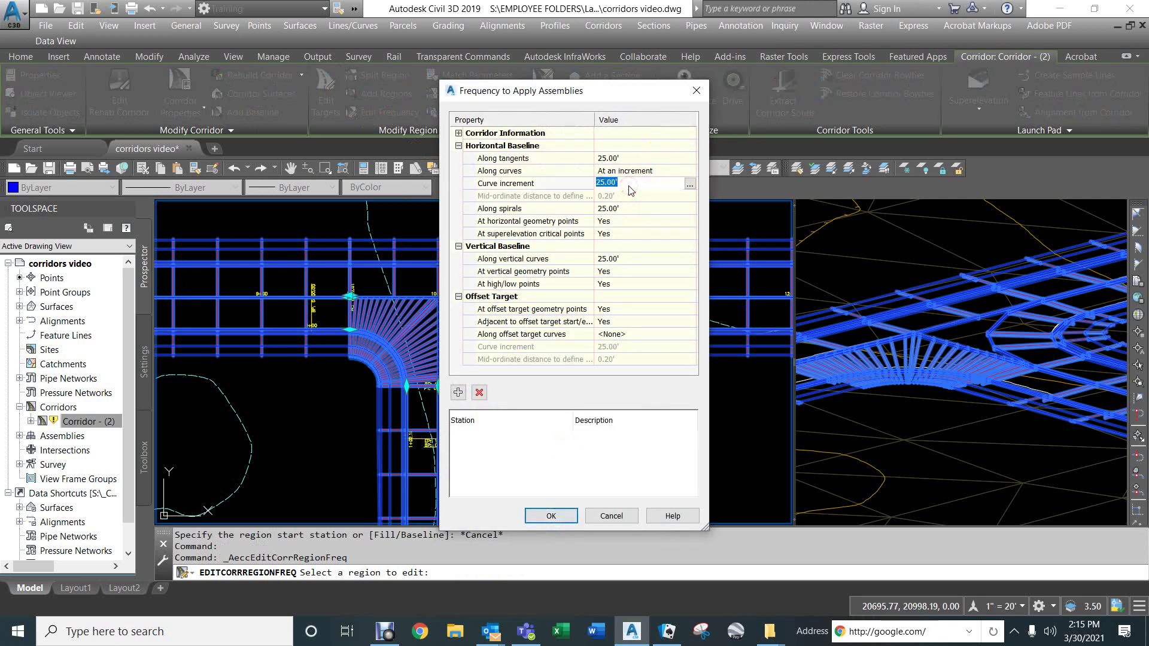
type("2")
key("Return")
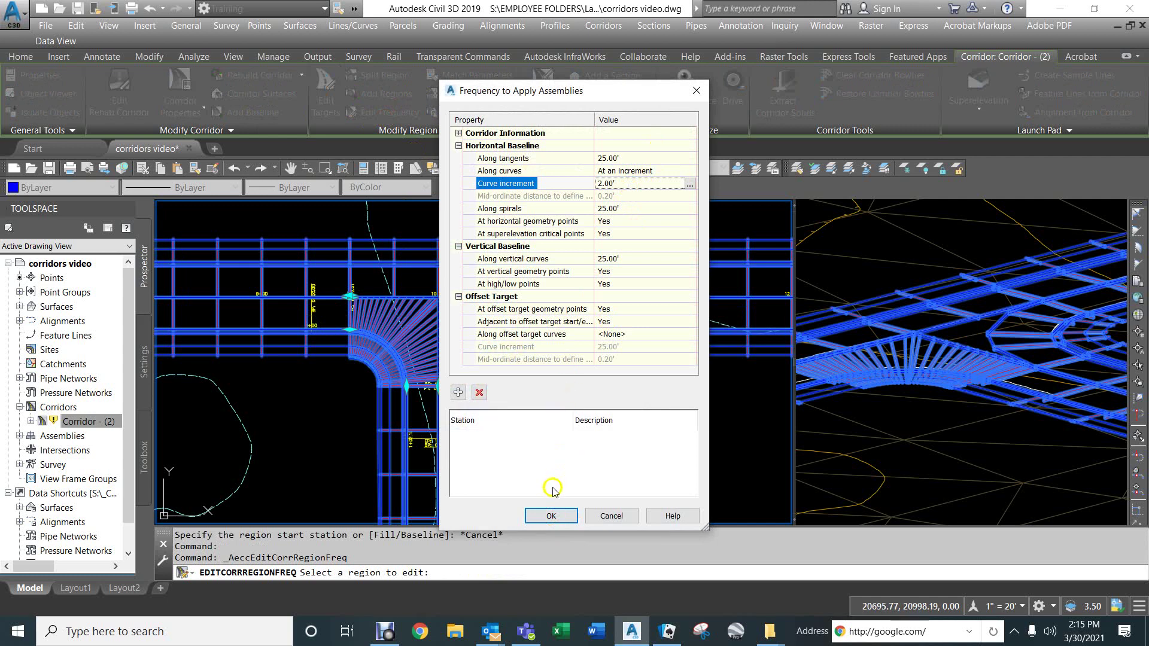
left_click(550, 515)
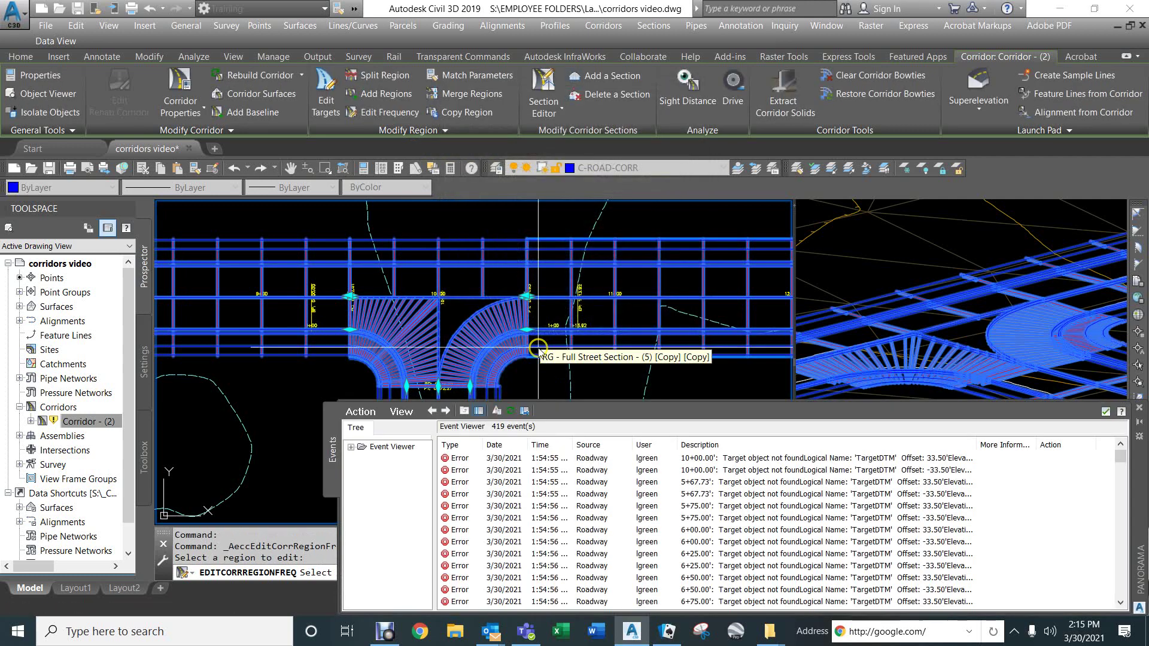
Shrink the event viewer window so it covers less of the drawing, and dismiss it
scroll(508, 333, "up", 4)
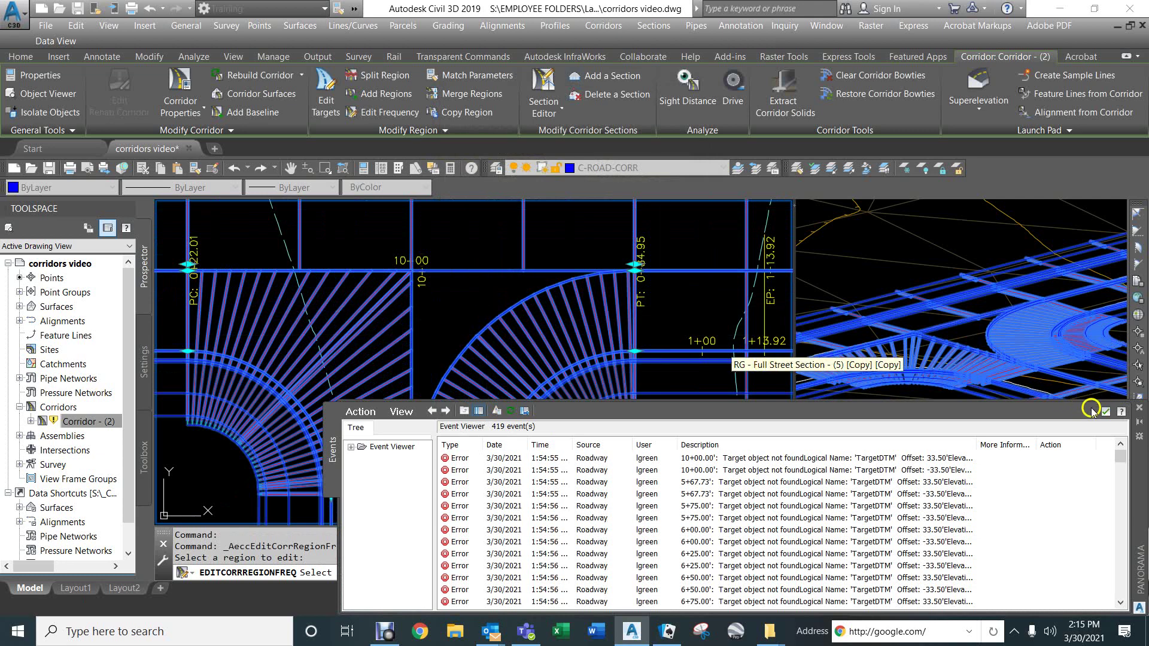
left_click_drag(1141, 459, 1121, 434)
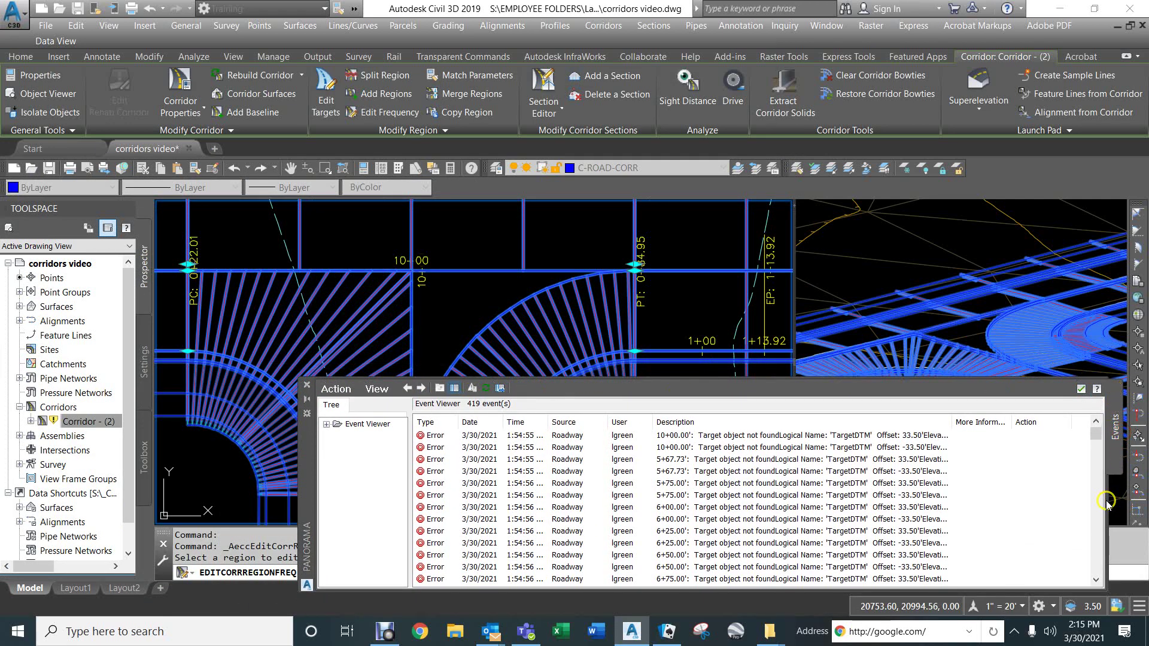
left_click_drag(1107, 501, 544, 526)
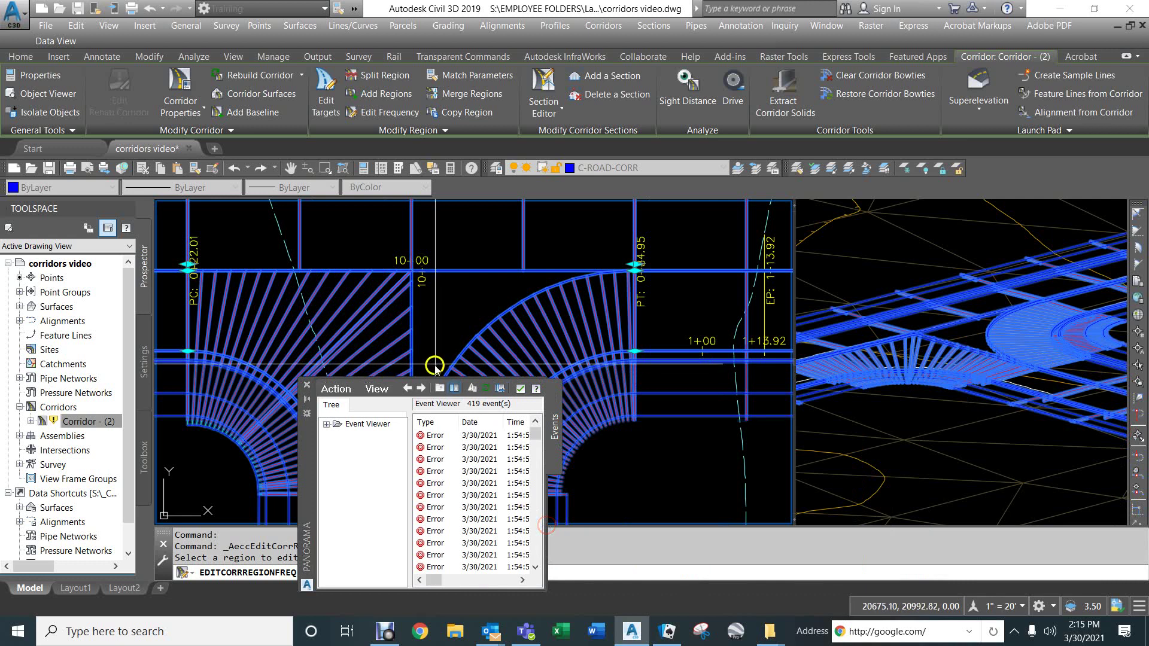
left_click_drag(424, 377, 424, 510)
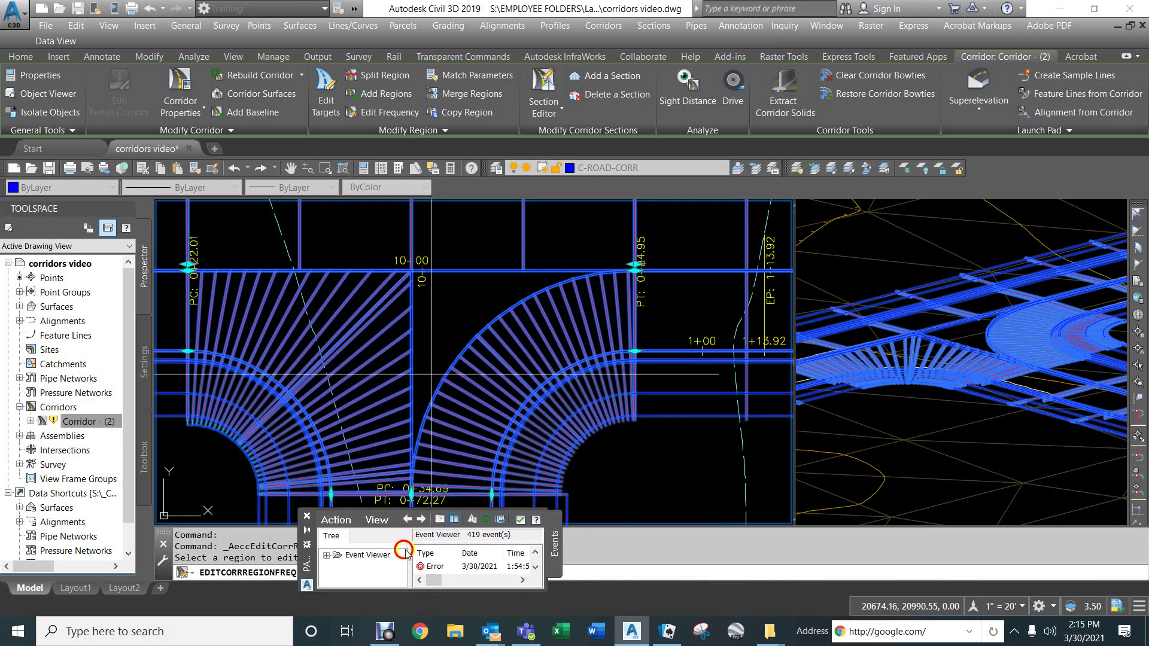
left_click(520, 520)
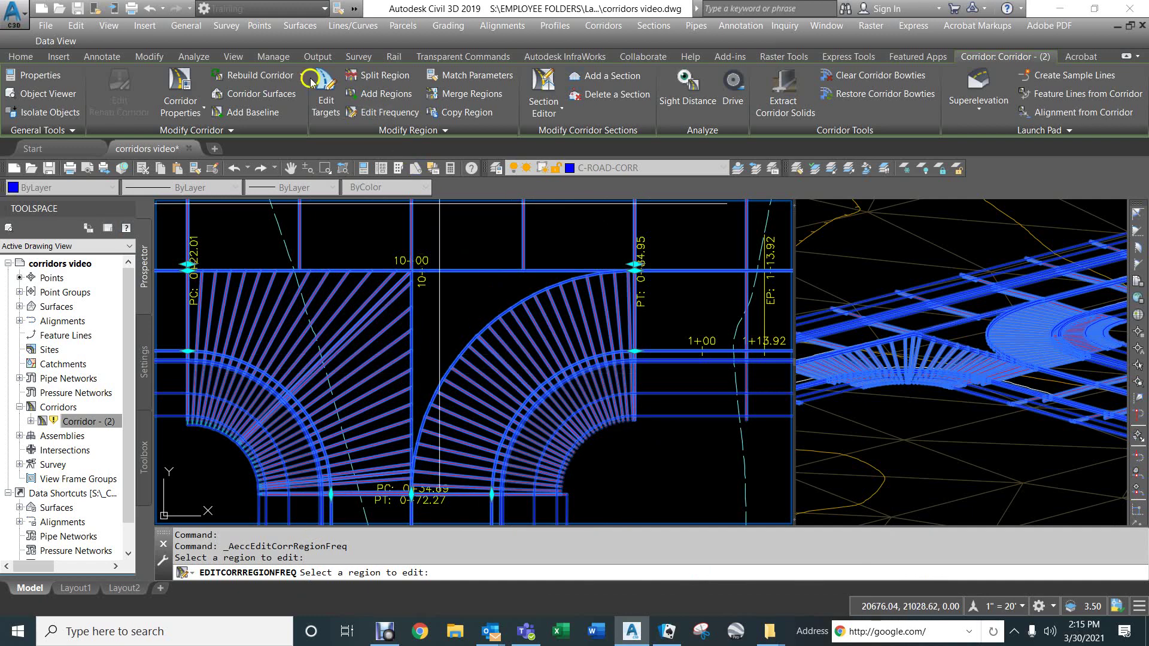
Set the second return region's INTX LANE width target to the Road A and Road B alignments and apply the target mapping
left_click(322, 102)
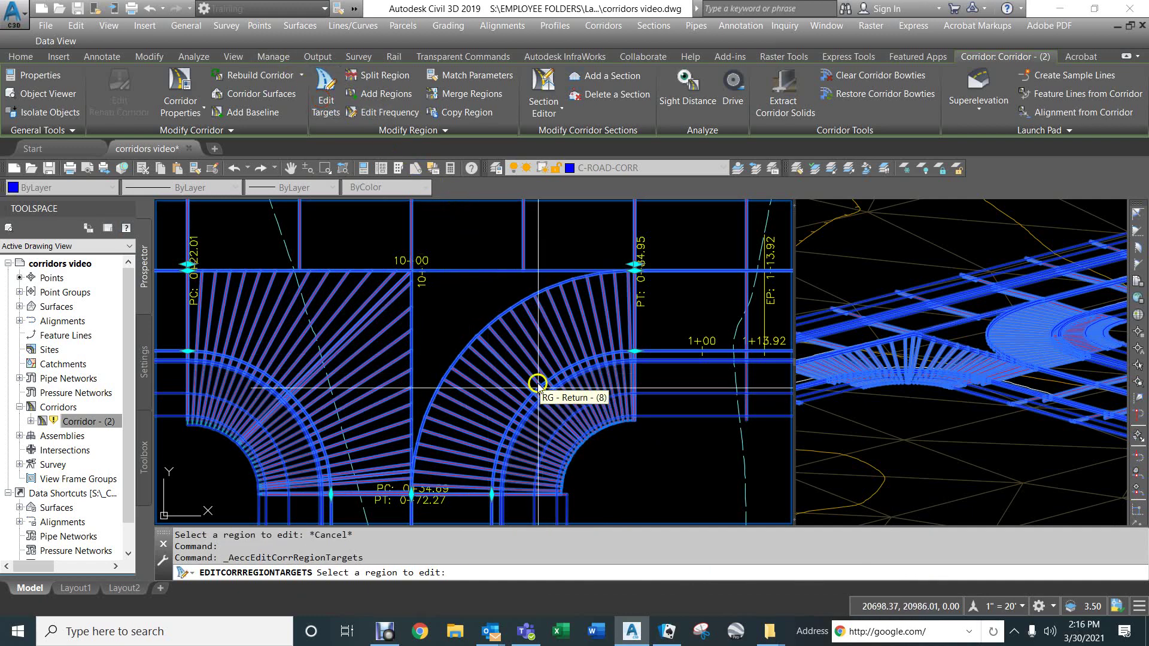
left_click(531, 346)
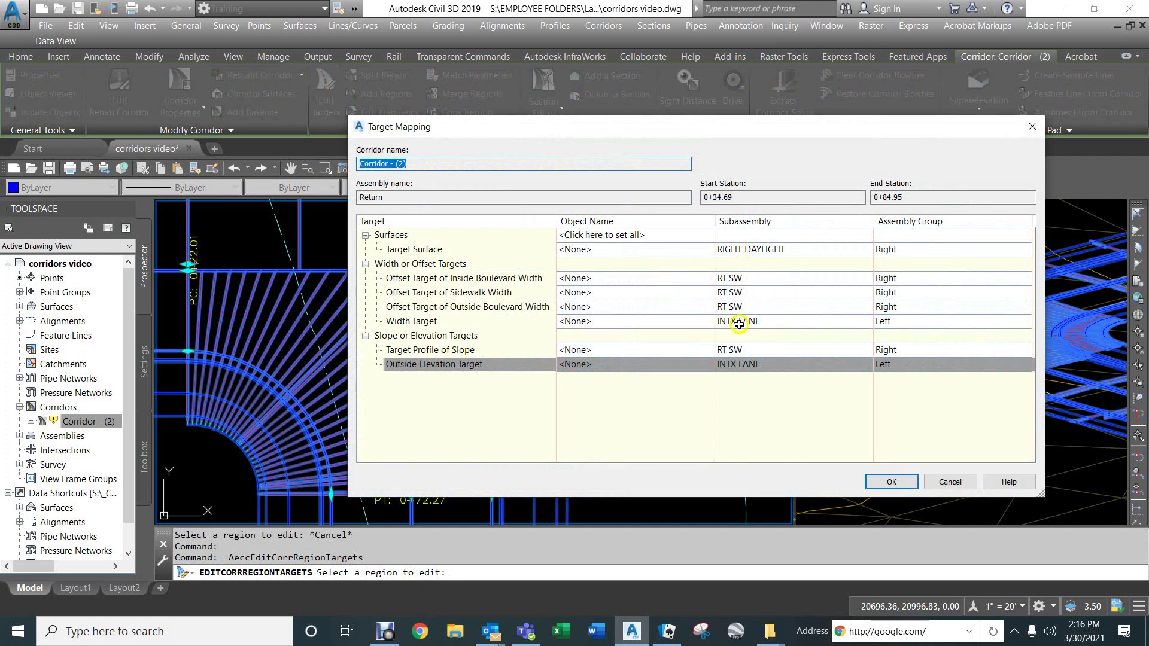
left_click(586, 321)
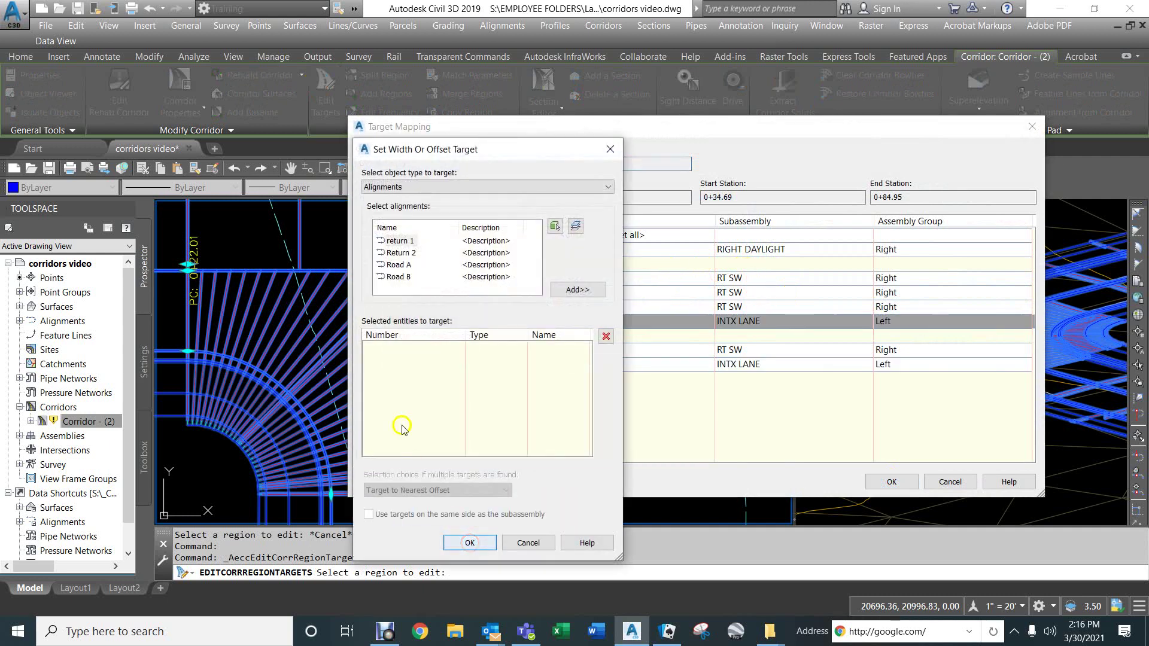
left_click(394, 265)
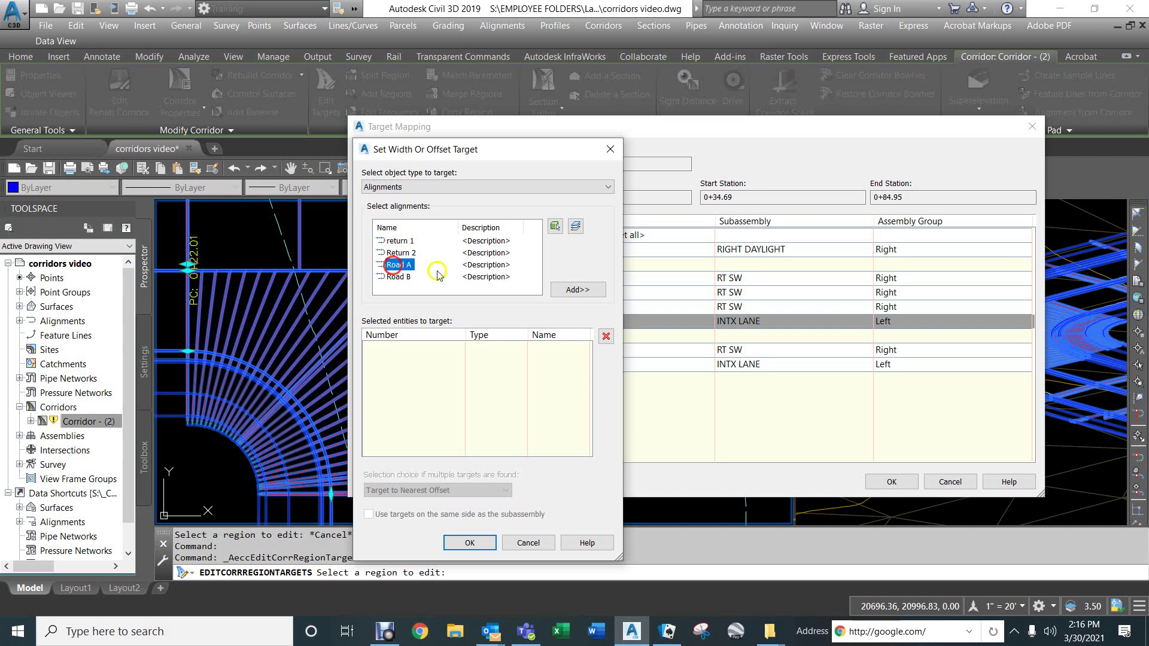
left_click(575, 292)
left_click(398, 276)
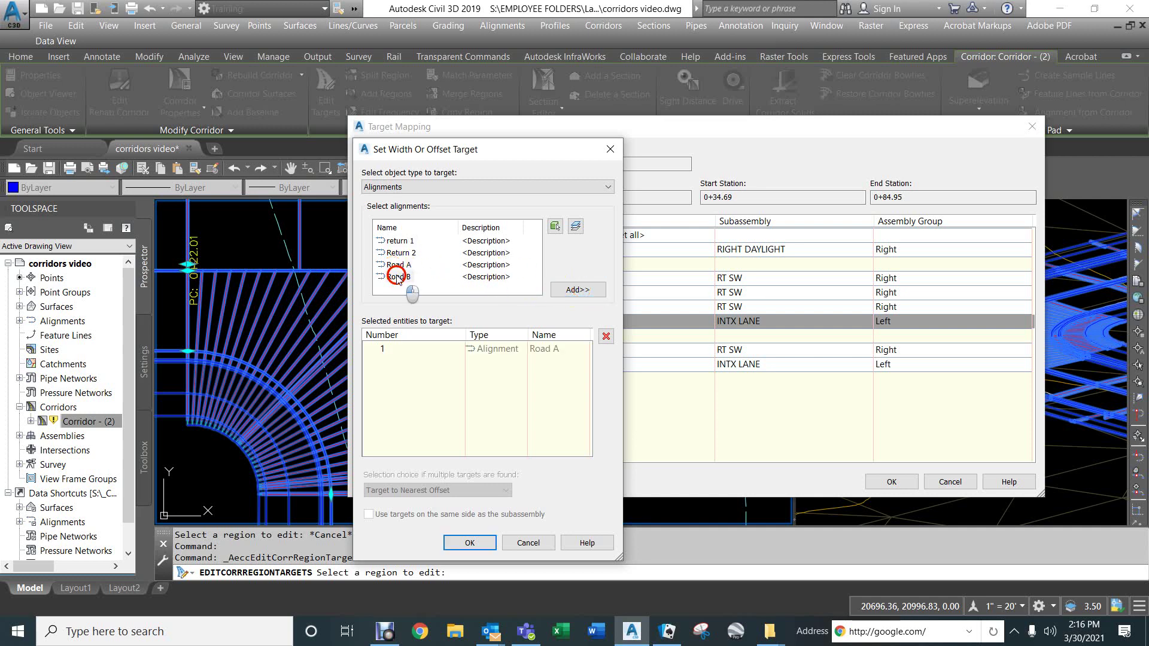
left_click(579, 290)
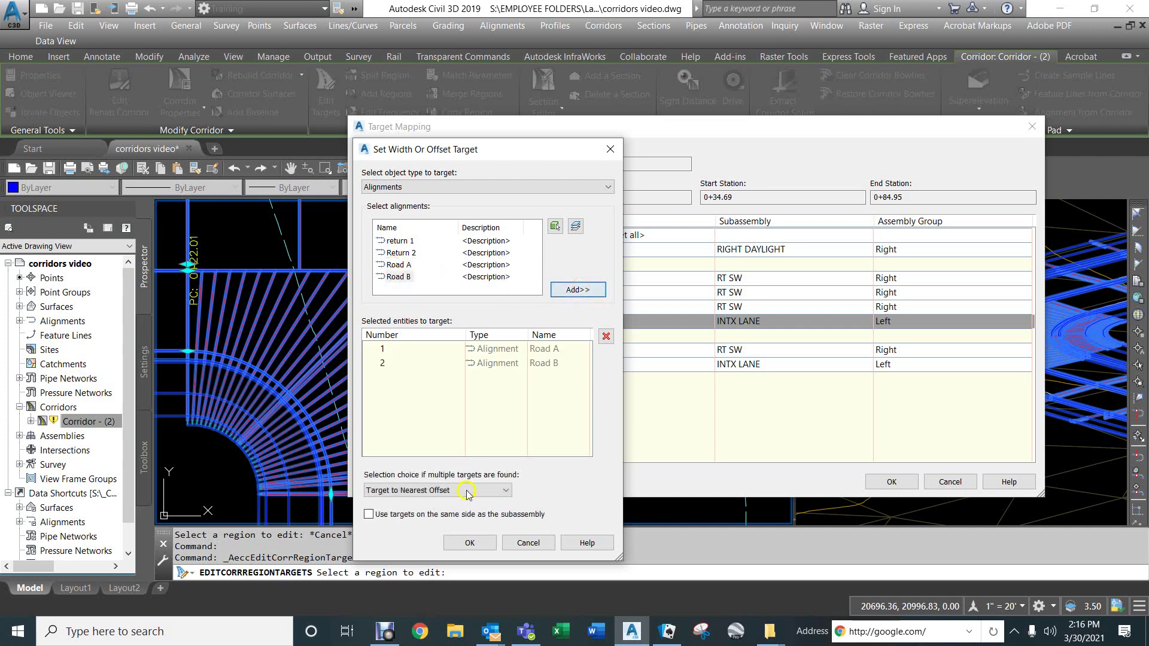
left_click(468, 543)
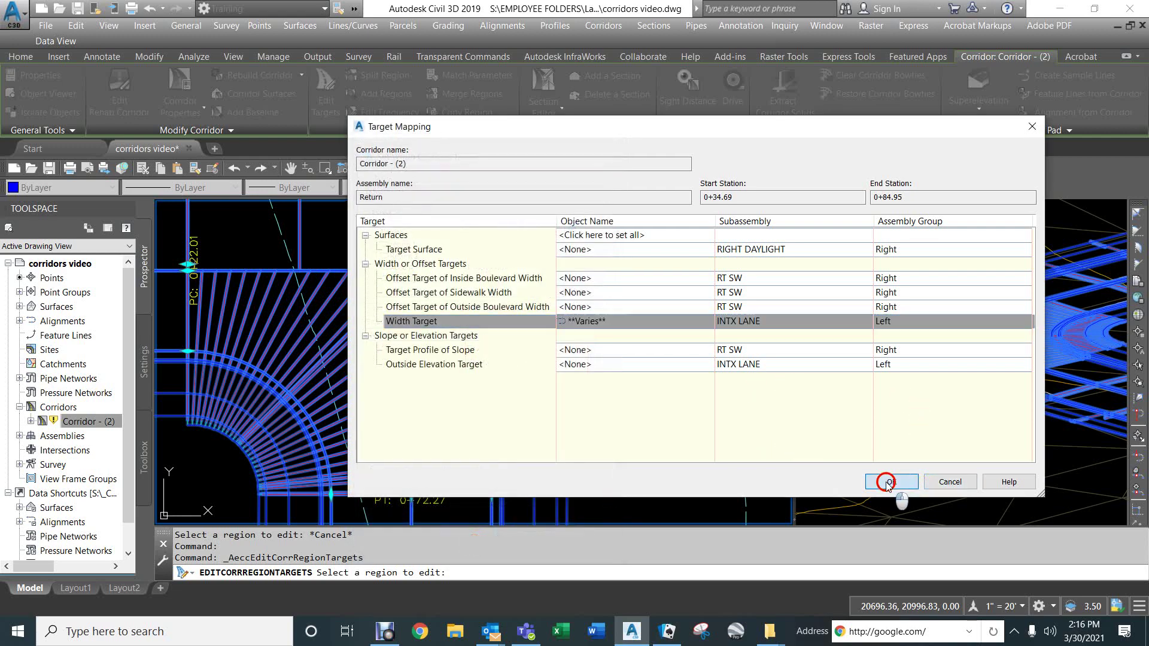
left_click(888, 480)
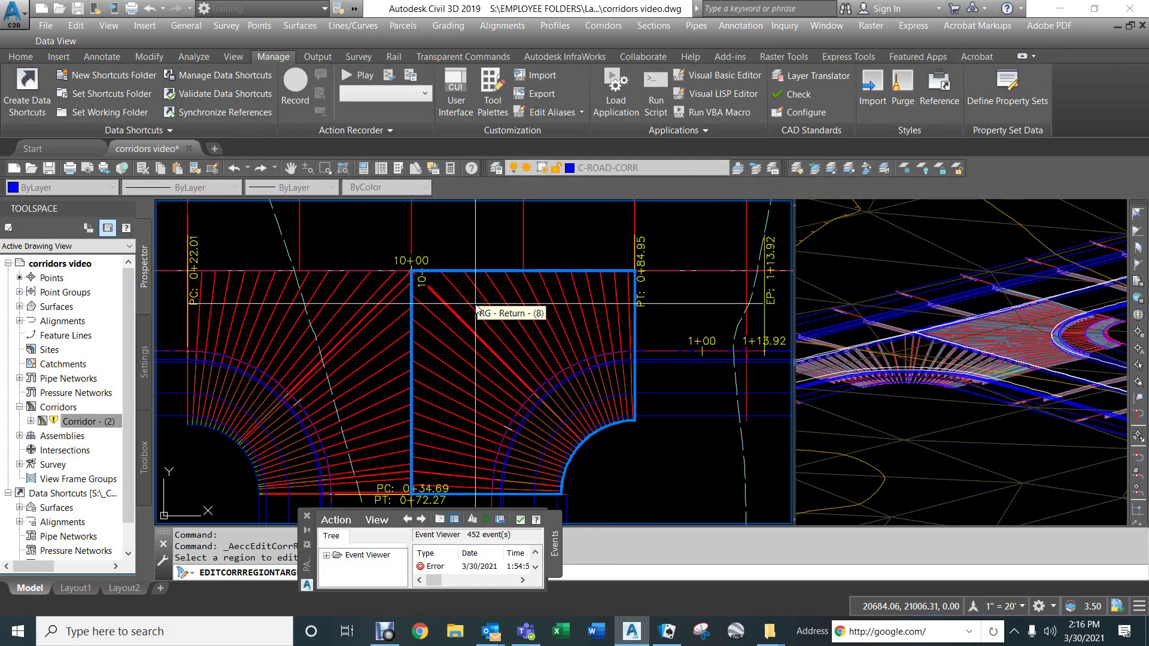
Add the Road A - FG Profile as INTX LANE's outside elevation target in the second return region
left_click(479, 315)
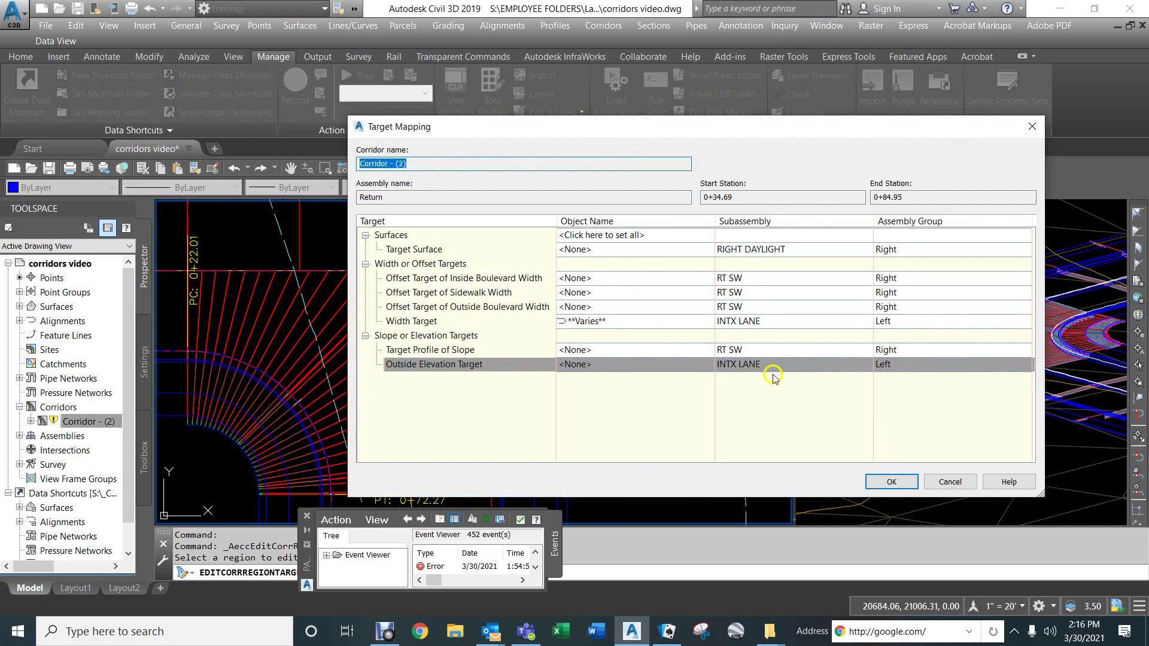
left_click(646, 363)
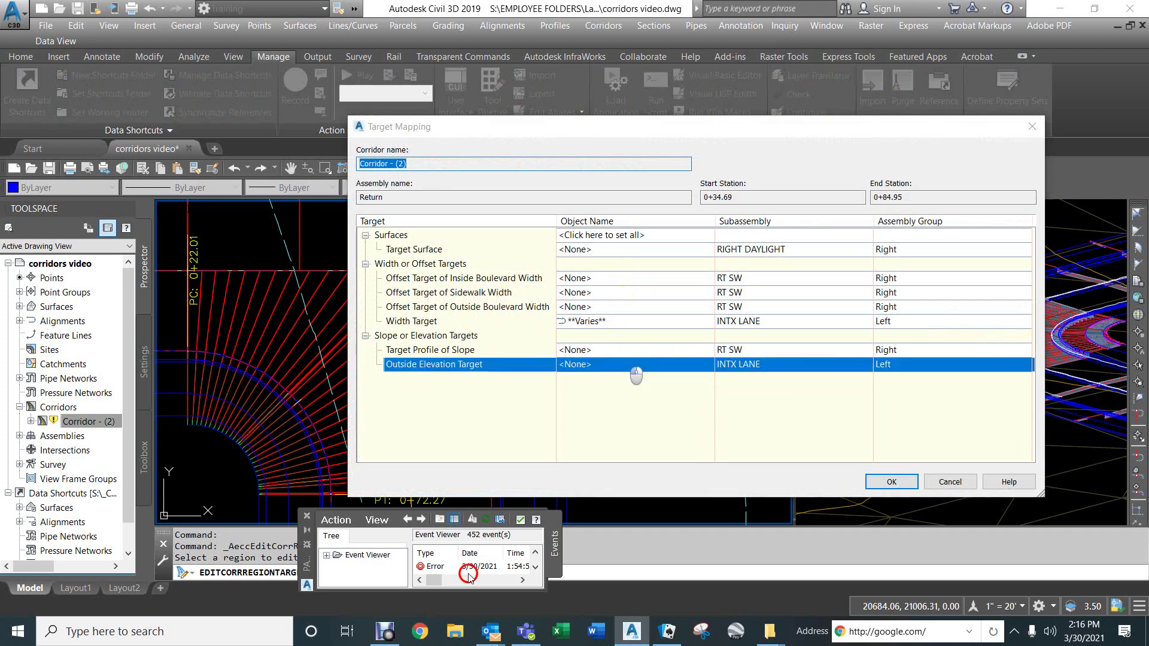
left_click(436, 241)
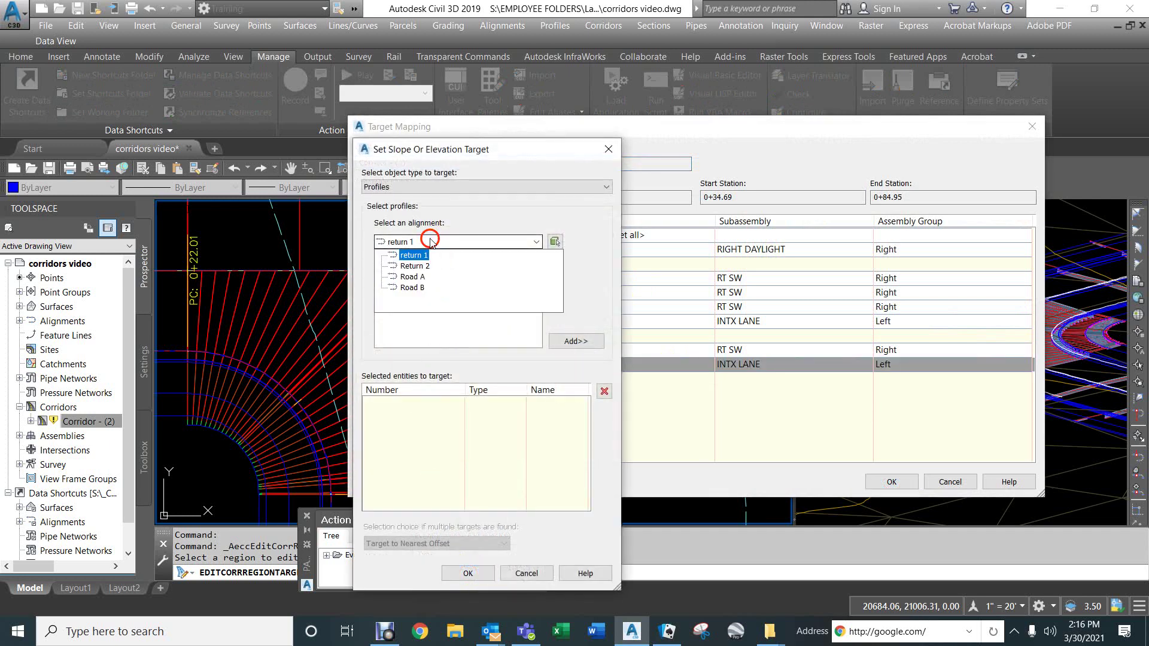
left_click(414, 275)
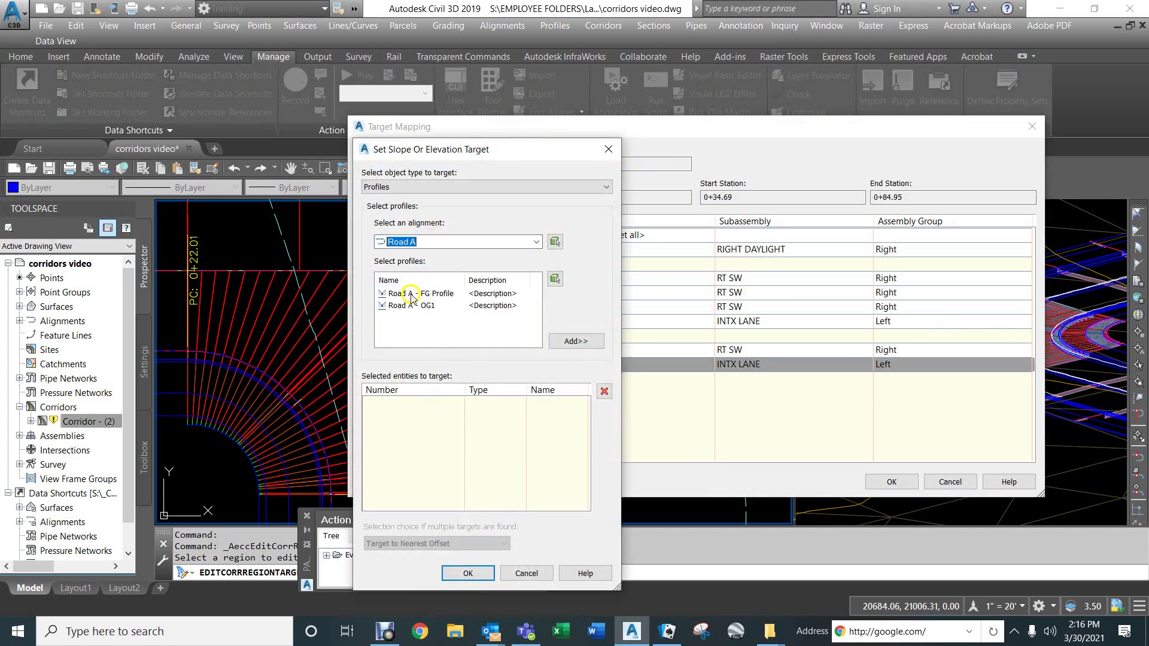
left_click(418, 293)
left_click(571, 341)
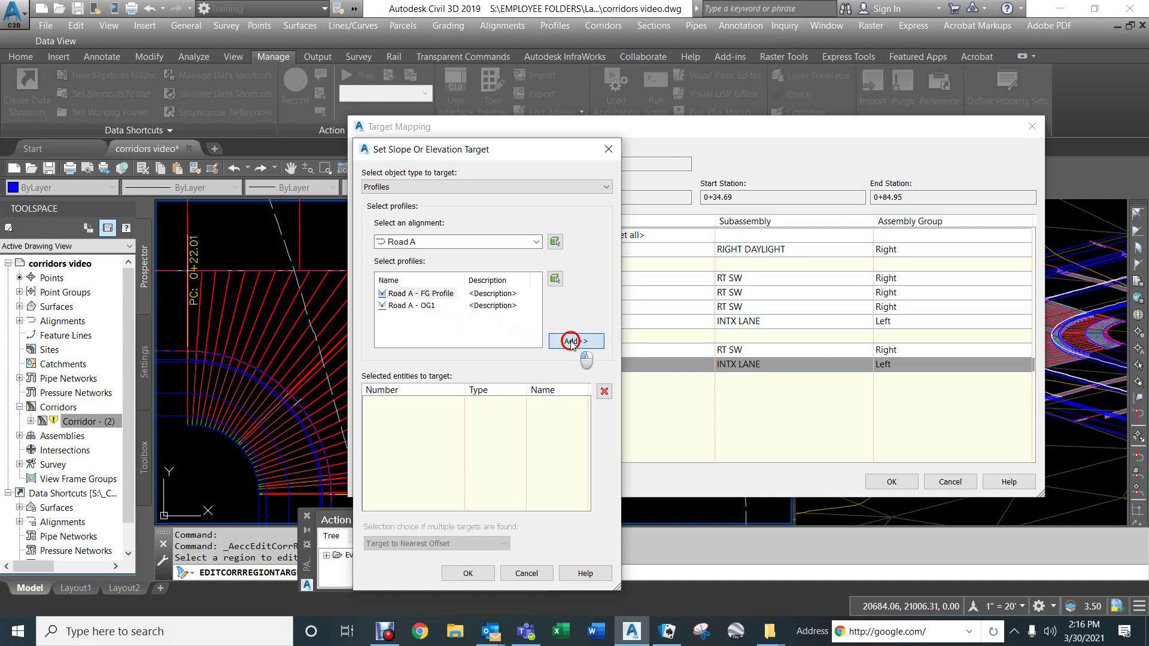
Add the Road B FG Profile to the same elevation target, apply the target mapping, and finish editing region targets
left_click(458, 241)
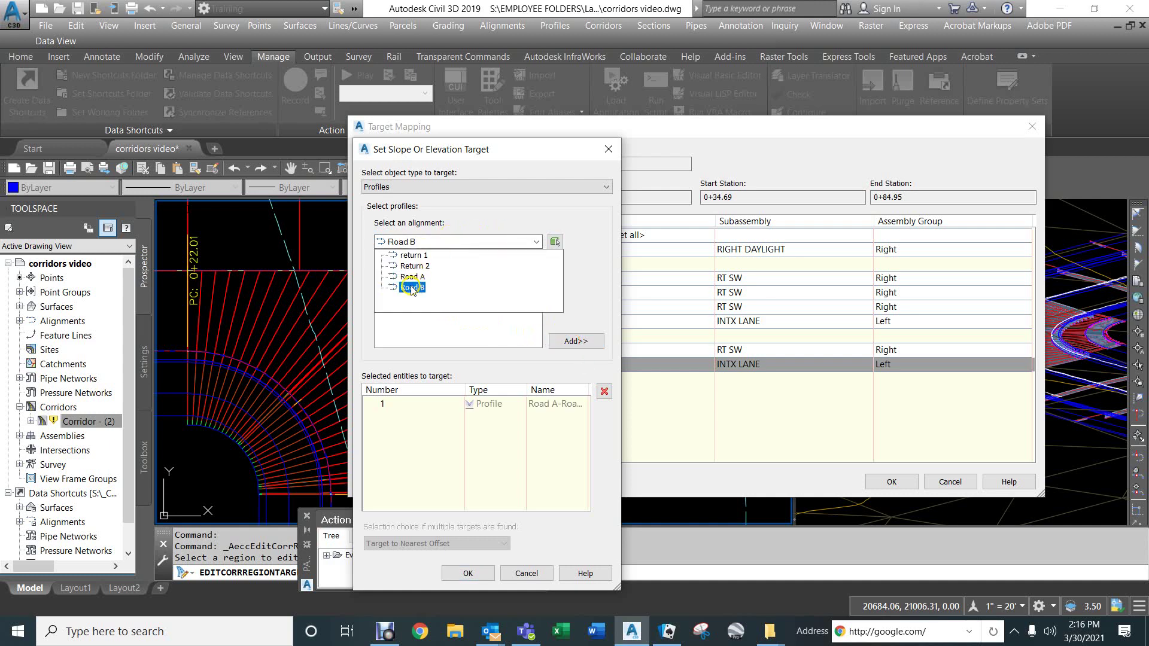
left_click(412, 288)
left_click(410, 306)
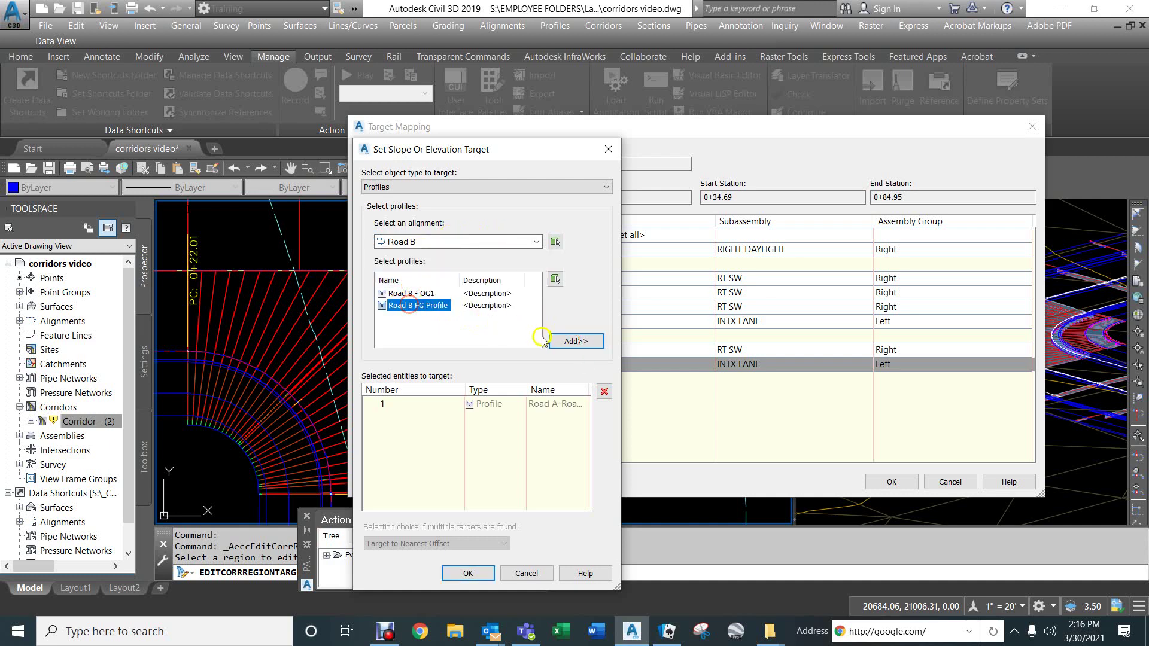
left_click(576, 341)
left_click(468, 573)
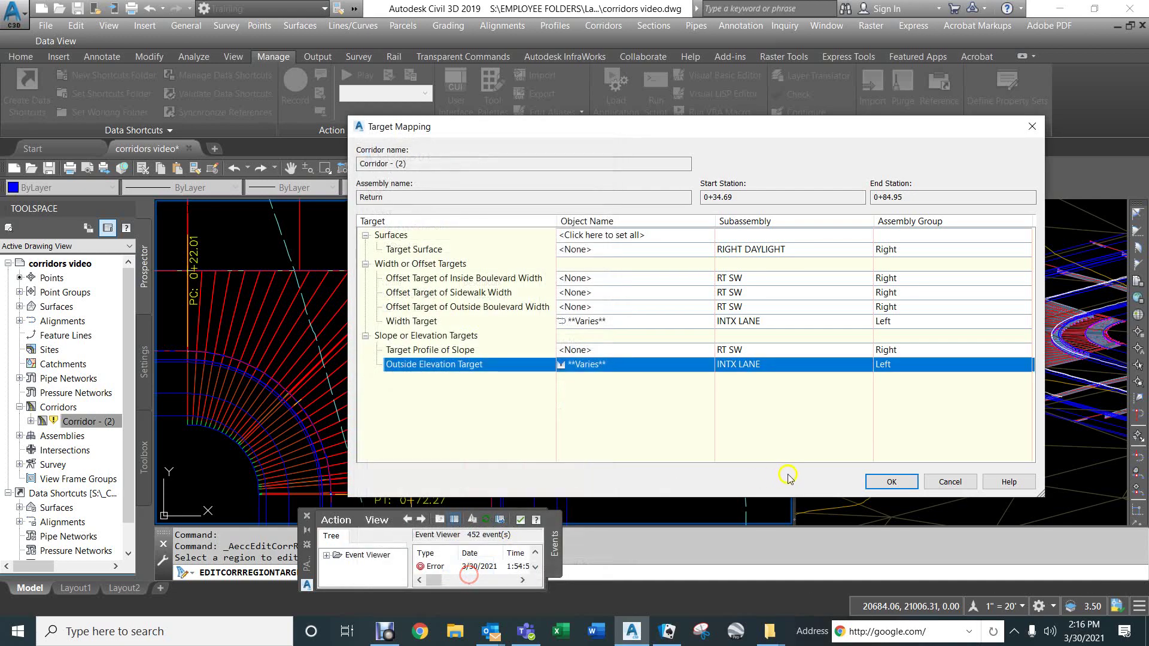
left_click(892, 482)
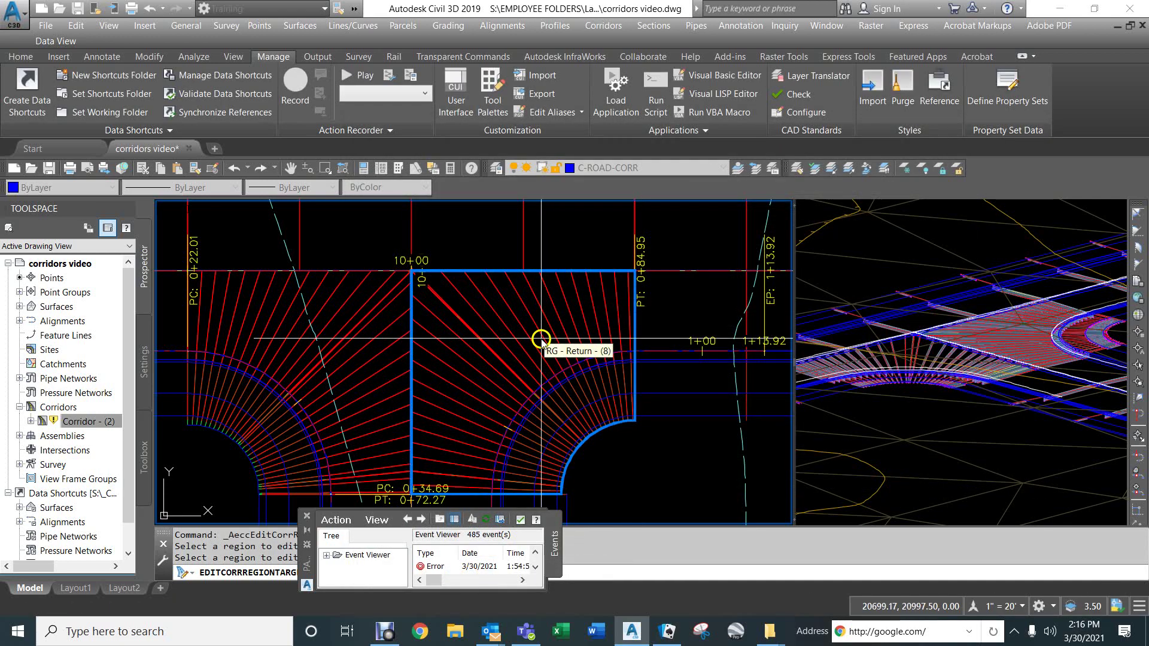
key("Return")
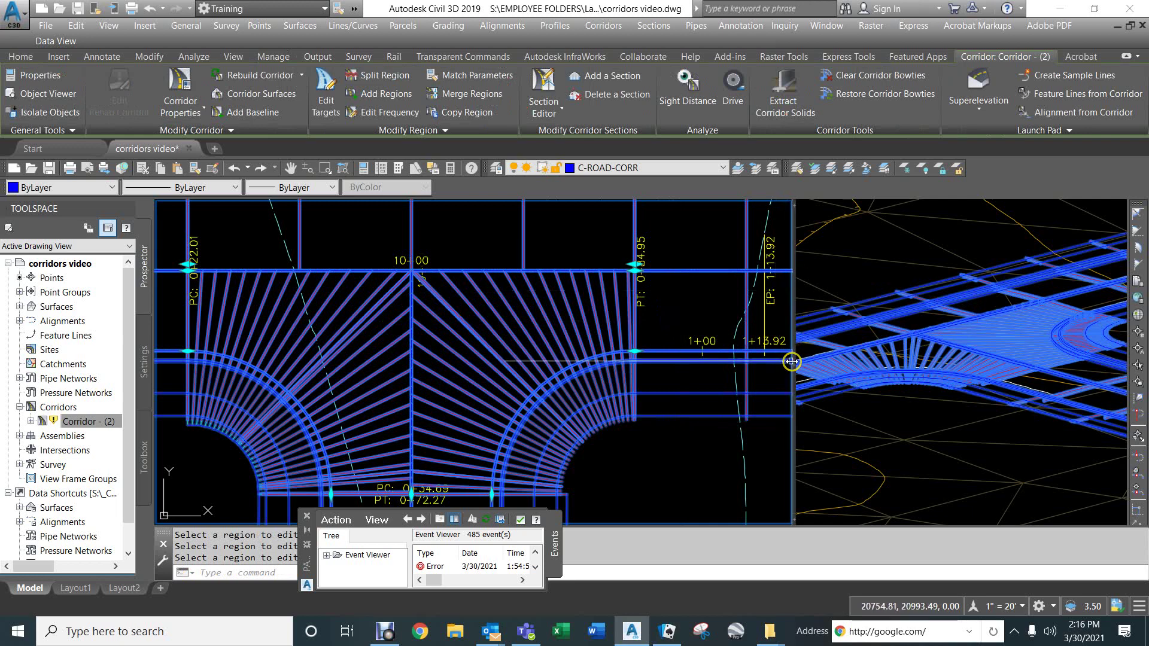
Widen the 3D viewport beside the plan view and show the whole intersection in plan
left_click_drag(793, 364, 573, 353)
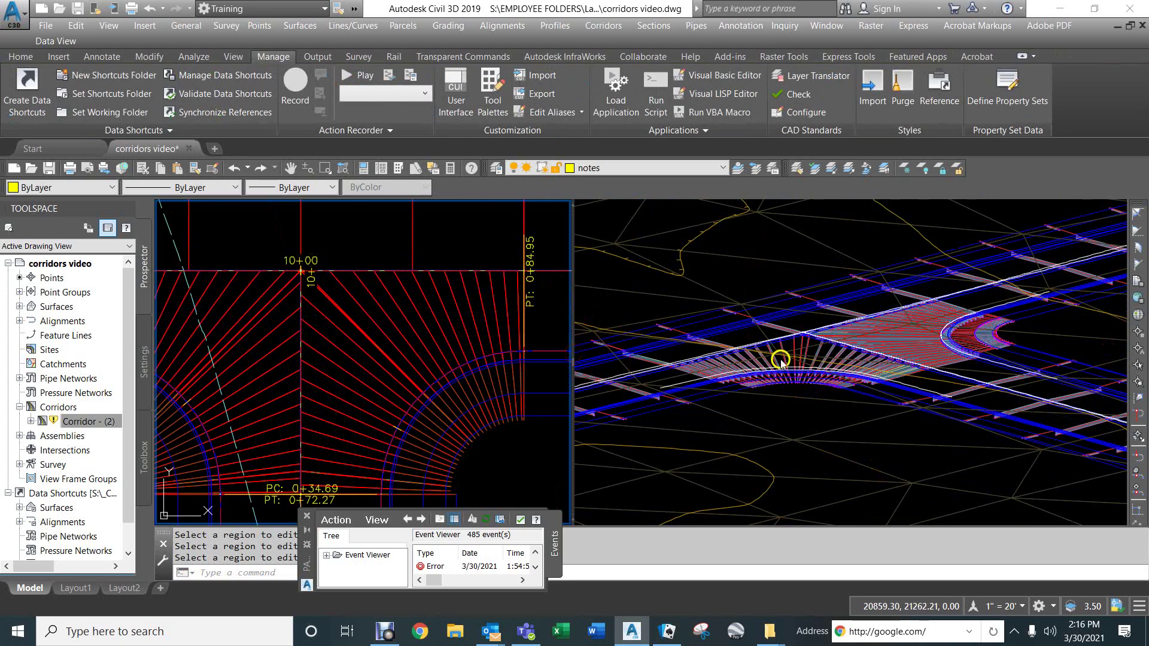
left_click(871, 326)
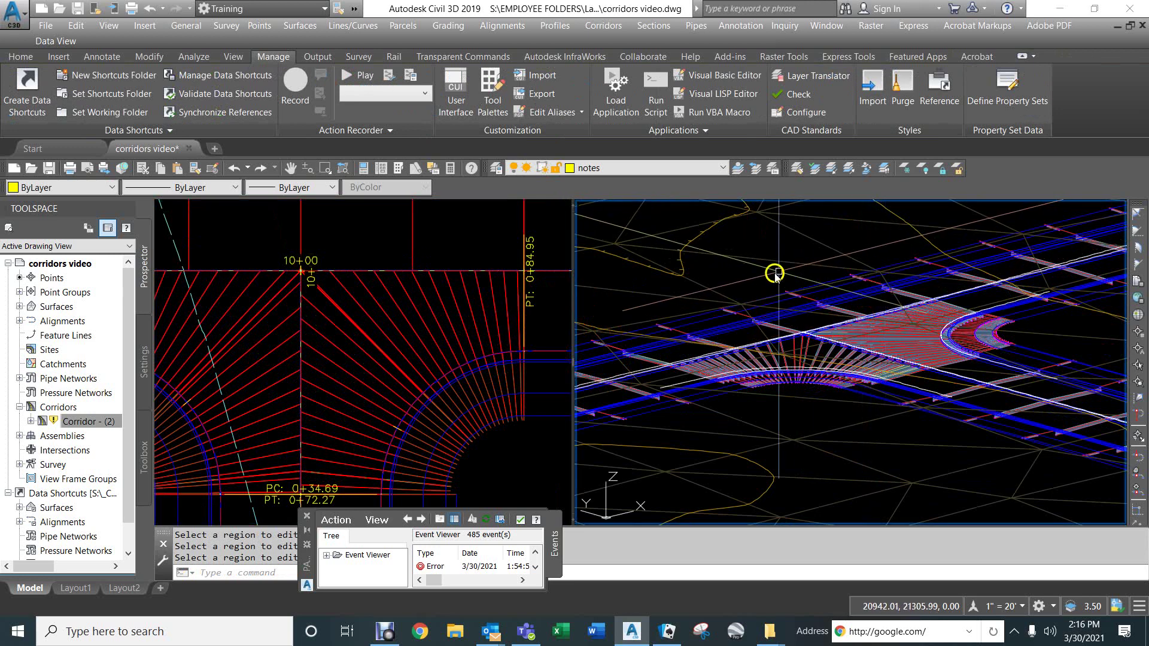
left_click(490, 327)
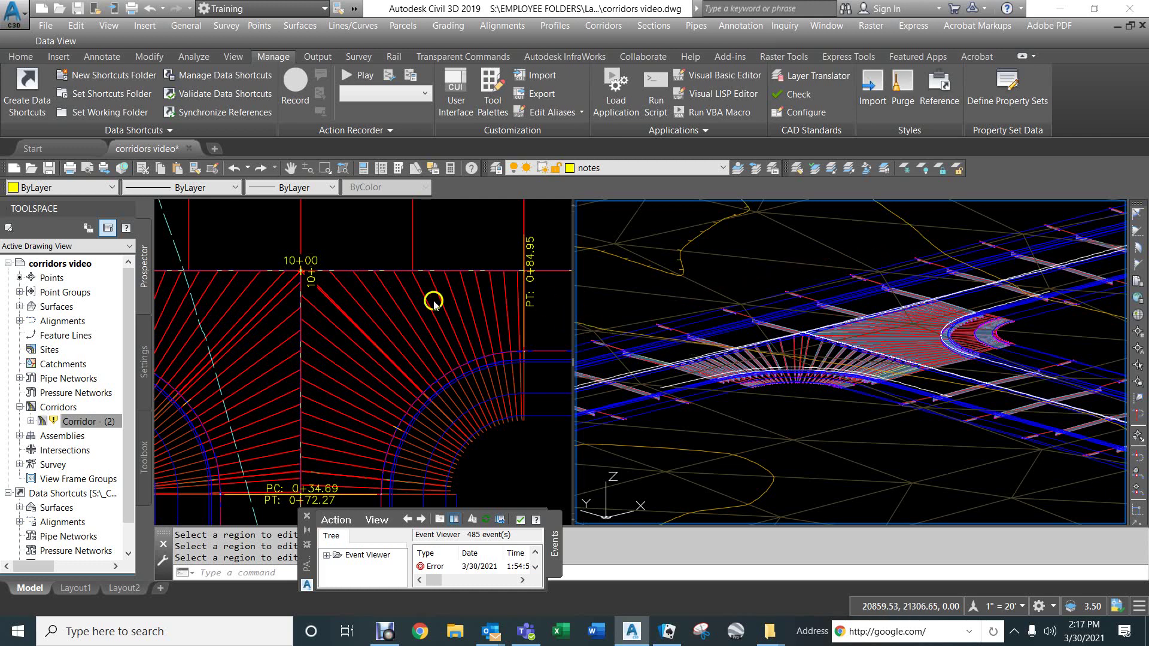
scroll(464, 334, "down", 5)
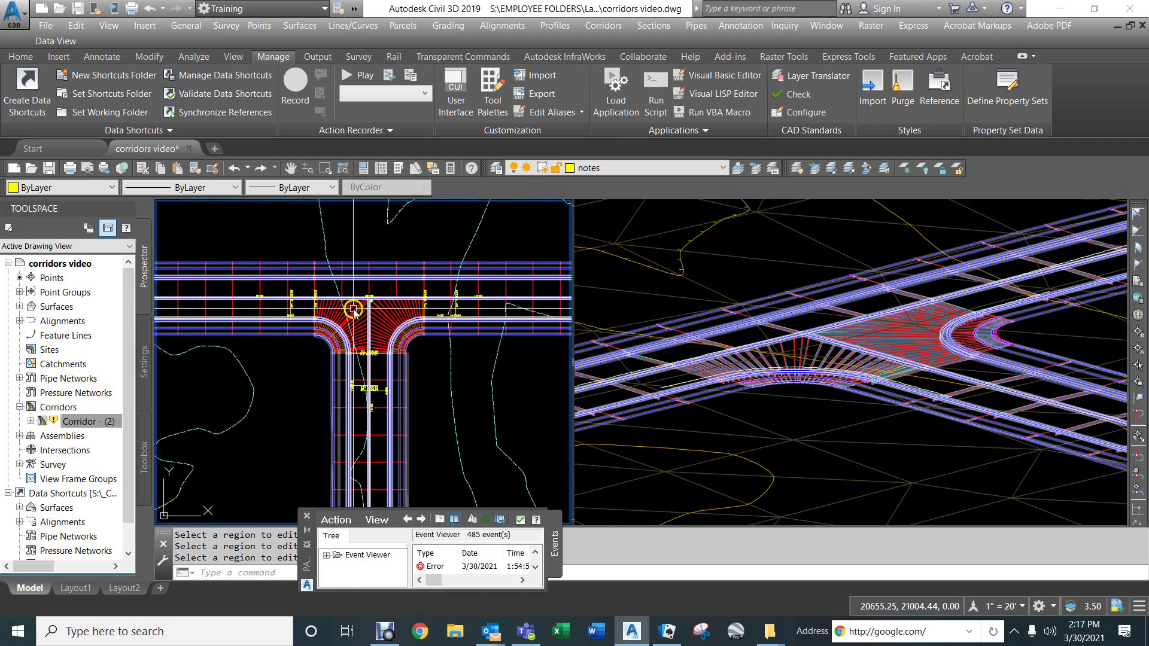
middle_click_drag(464, 334, 372, 335)
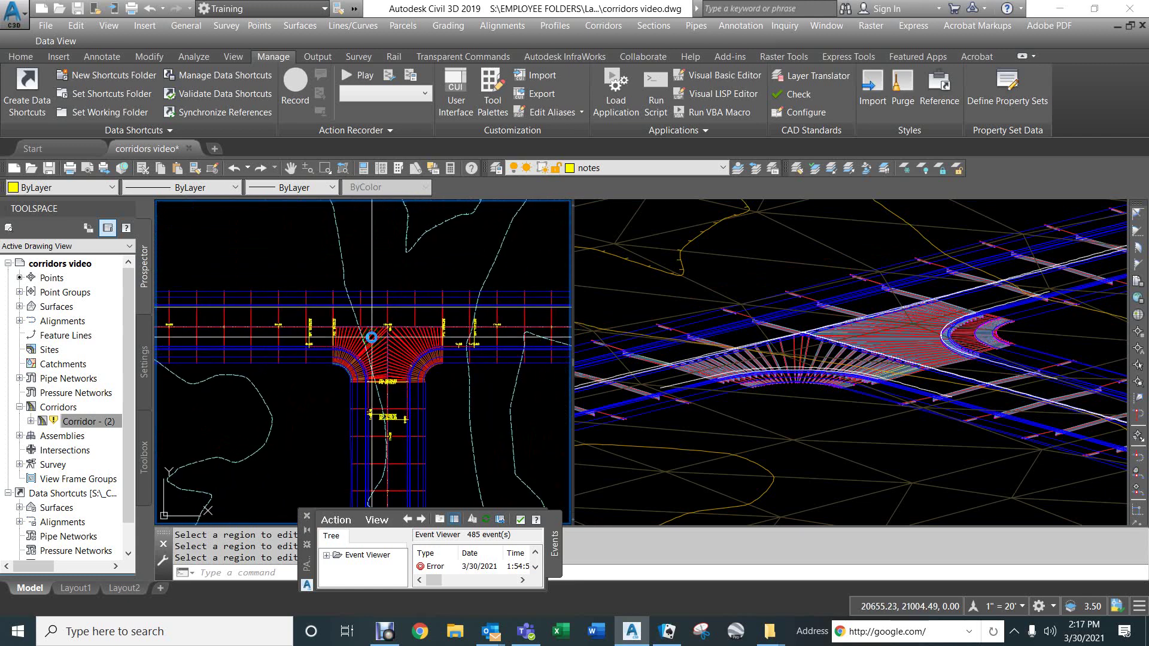